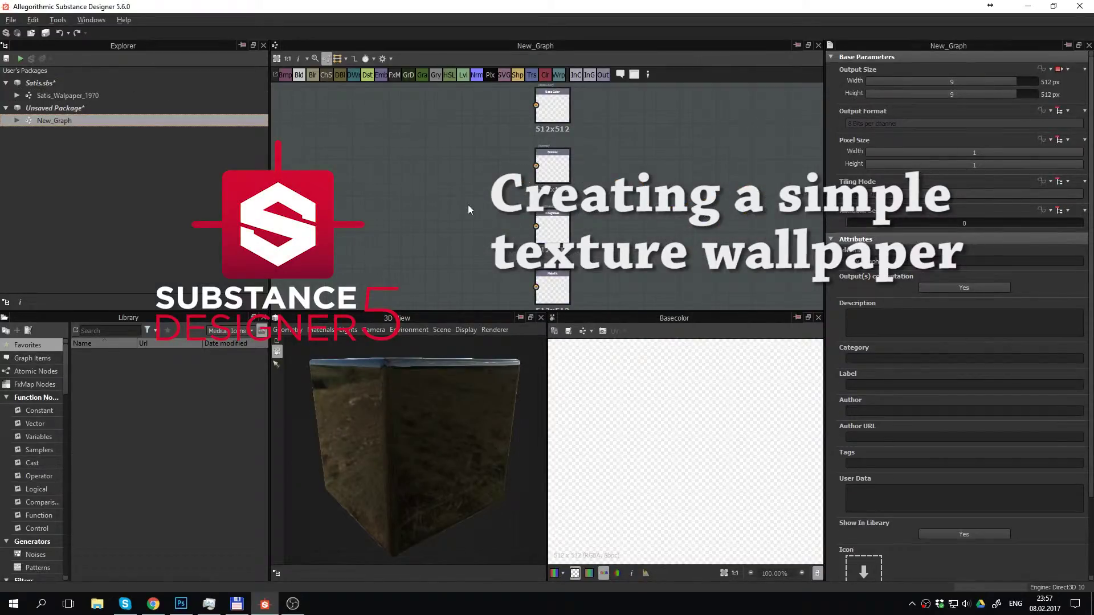
Add a Uniform Color node set to white and wire it into the Roughness output
mouse_move(468, 210)
middle_mouse_down()
mouse_move(669, 204)
mouse_move(659, 203)
middle_mouse_up()
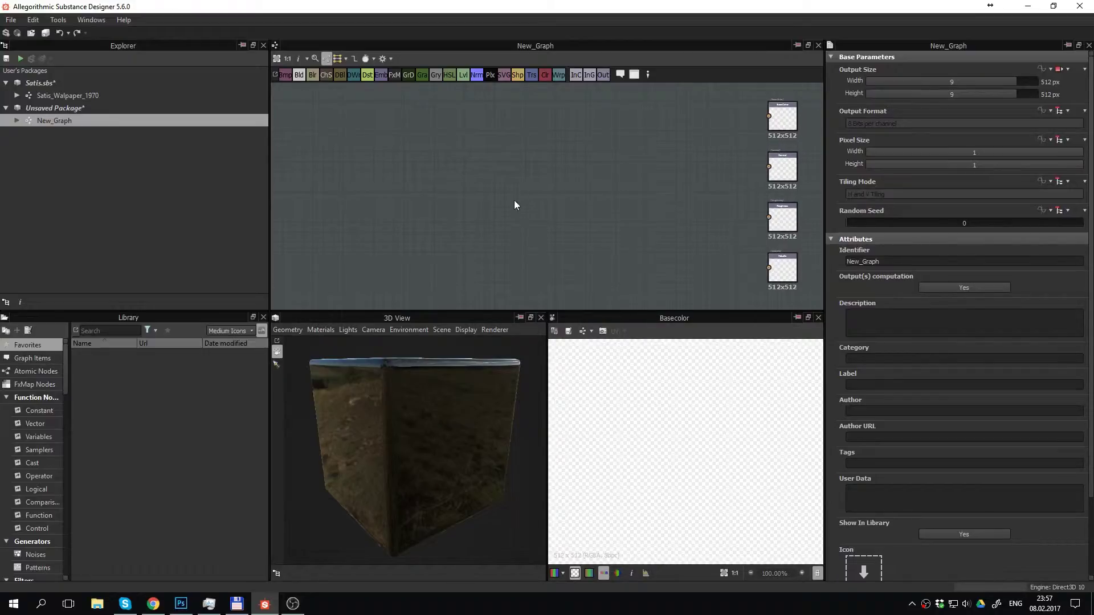
mouse_move(397, 396)
left_mouse_down()
mouse_move(394, 408)
mouse_move(419, 405)
mouse_move(396, 406)
left_mouse_up()
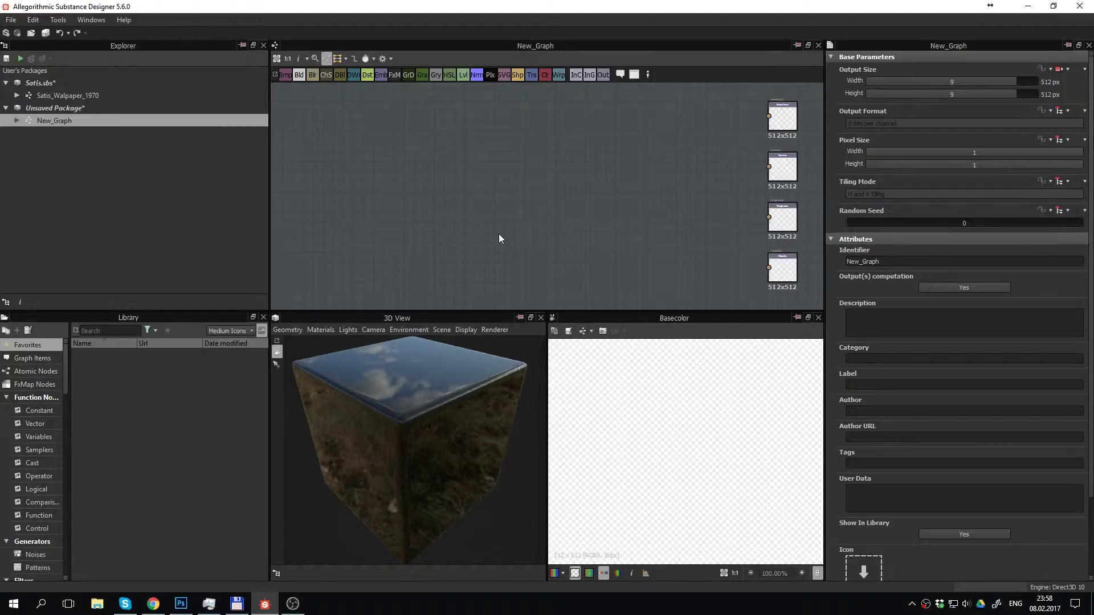
key("space")
type("uniform")
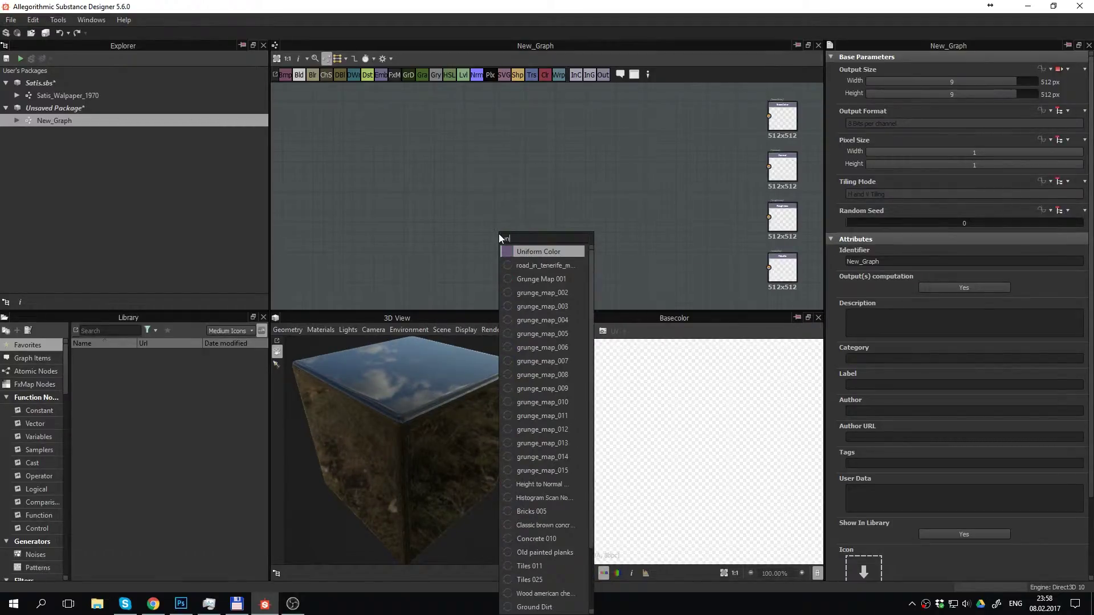
key("Return")
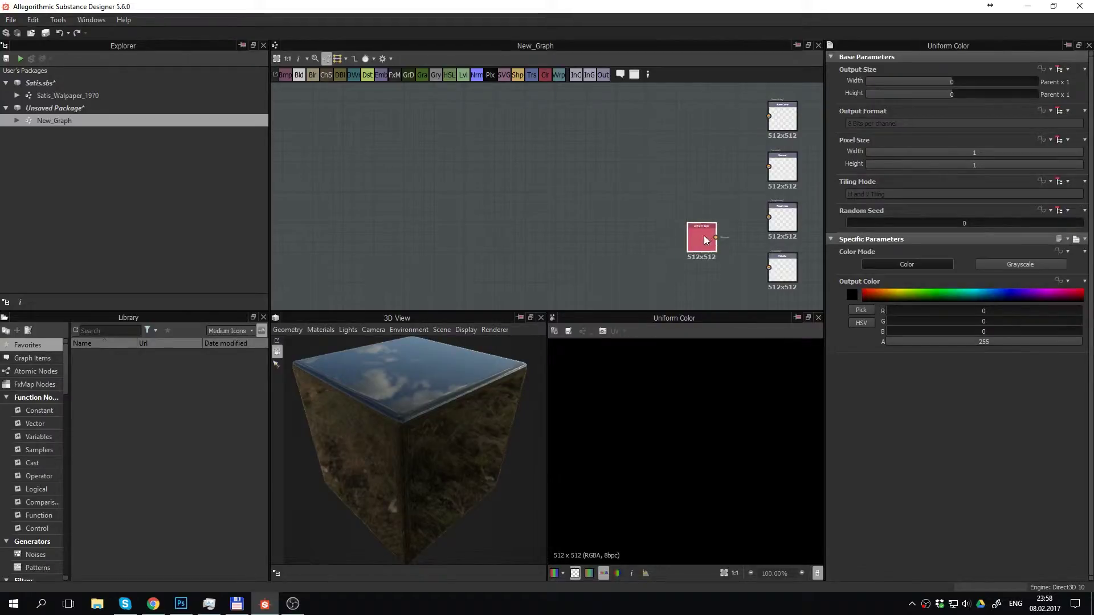
middle_click_drag(732, 211, 542, 197)
scroll(541, 197, "up", 5)
scroll(629, 210, "down", 2)
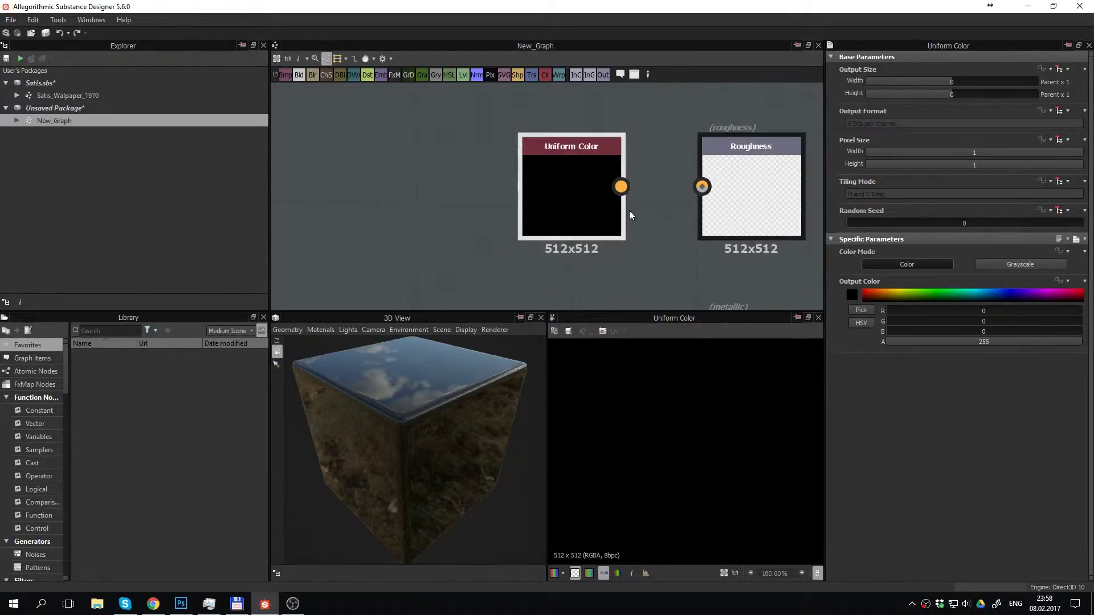
middle_click_drag(628, 210, 544, 206)
left_click_drag(540, 185, 621, 185)
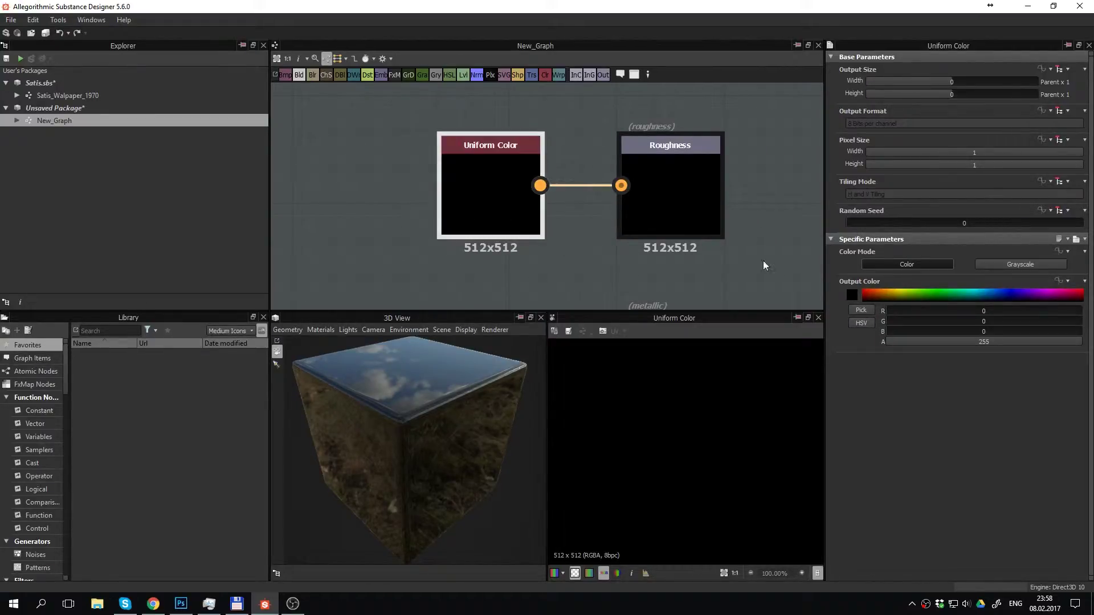
left_click(852, 295)
left_click_drag(510, 286, 407, 253)
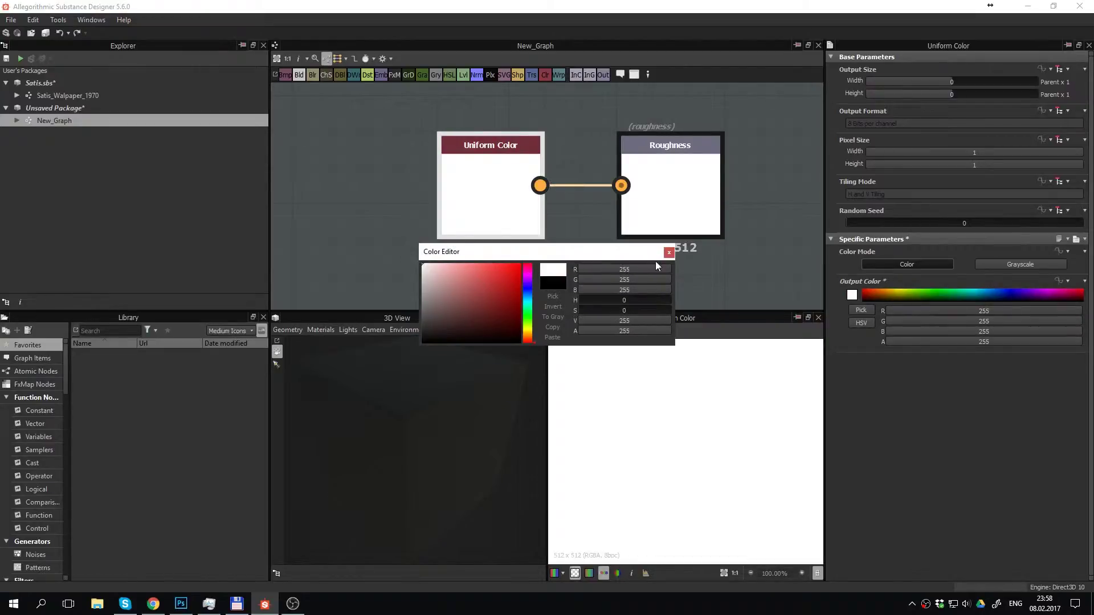
left_click(669, 253)
Duplicate it as a black (RGB 0,0,0) Uniform Color feeding the Metallic output
scroll(587, 250, "down", 3)
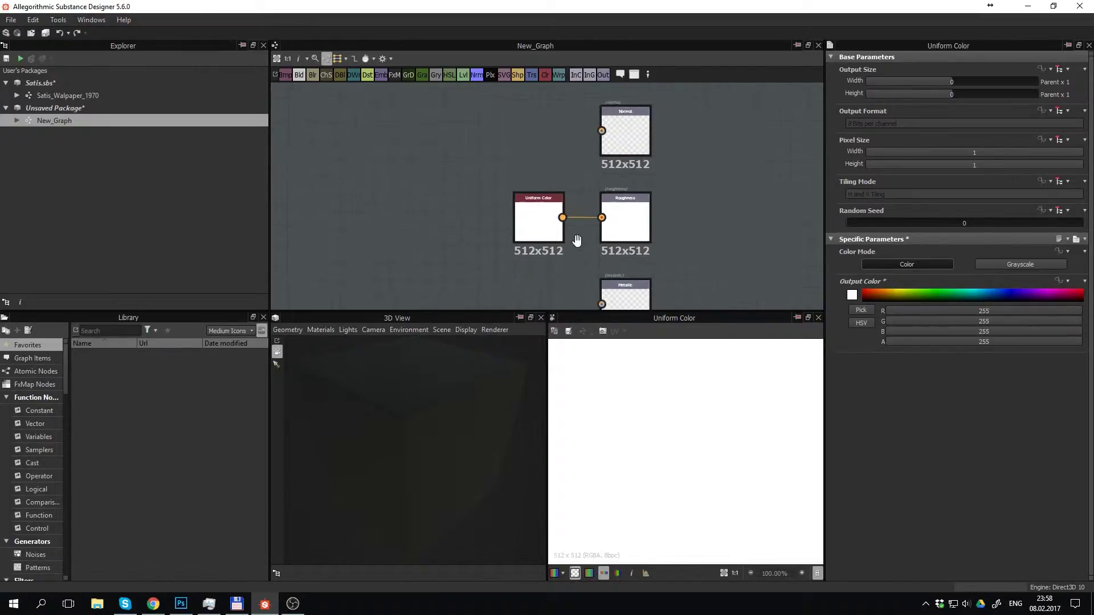
middle_click_drag(567, 230, 552, 218)
left_click(527, 146)
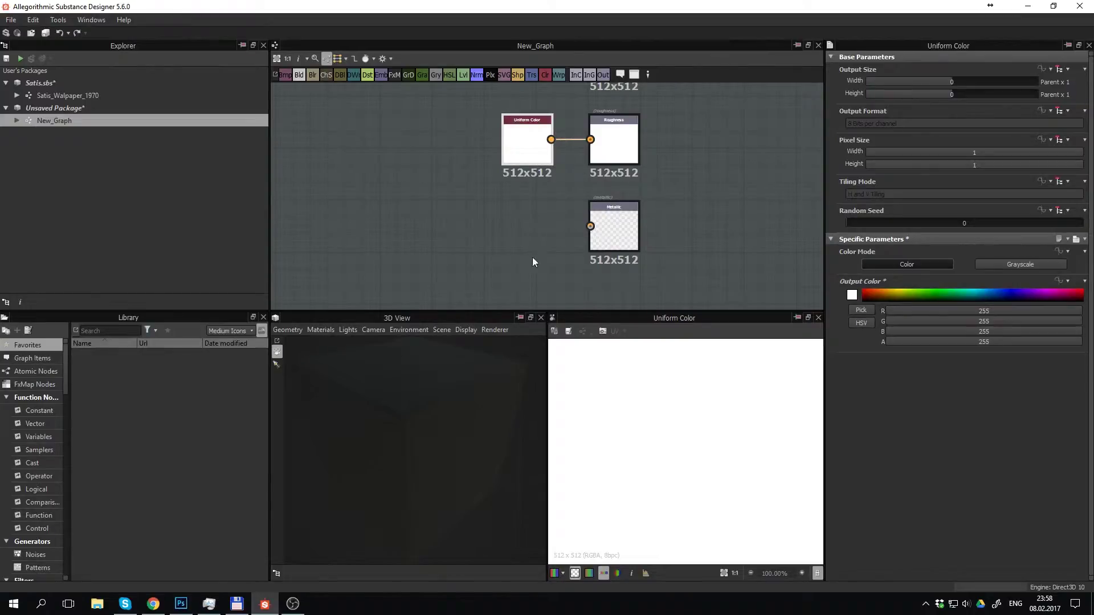
key("ctrl+d")
mouse_move(546, 197)
left_mouse_down()
mouse_move(526, 226)
mouse_move(590, 226)
left_mouse_up()
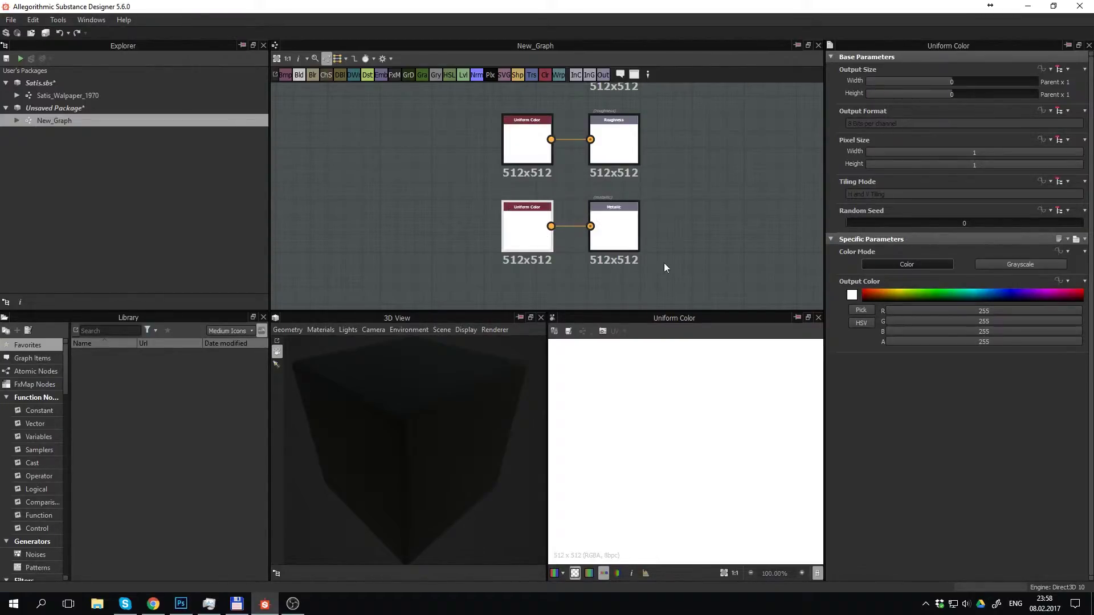
left_click(851, 295)
left_click_drag(495, 281, 421, 343)
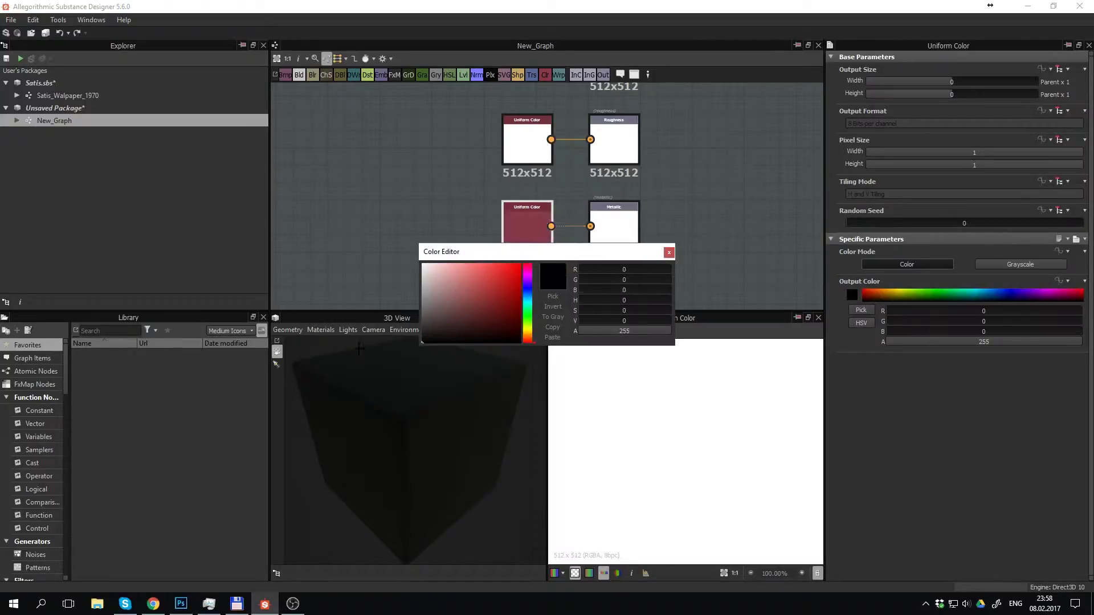
left_click(353, 365)
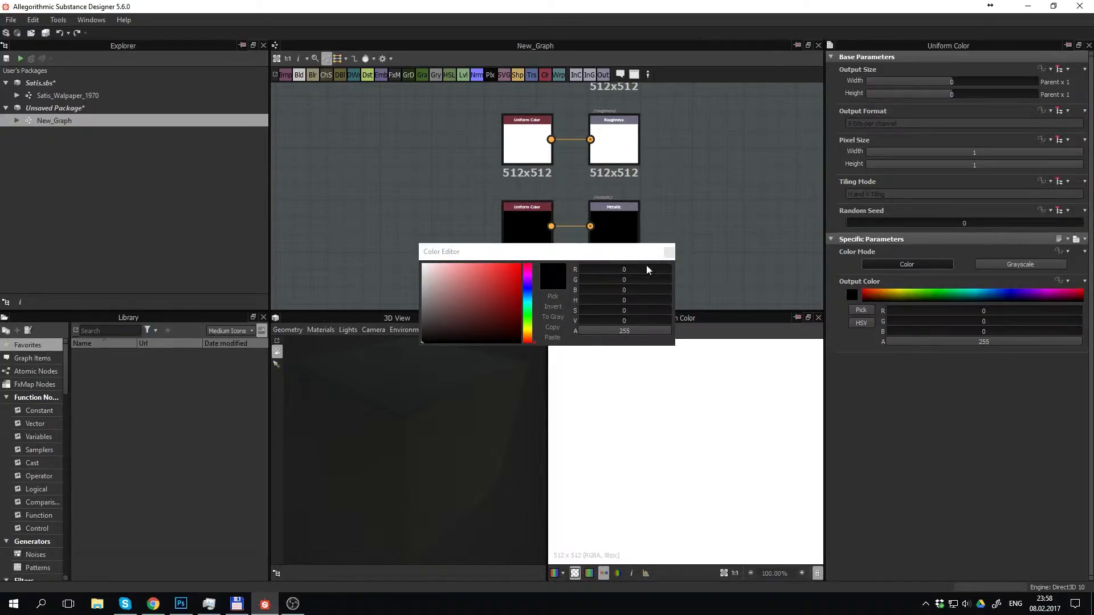
left_click(669, 252)
scroll(473, 199, "down", 3)
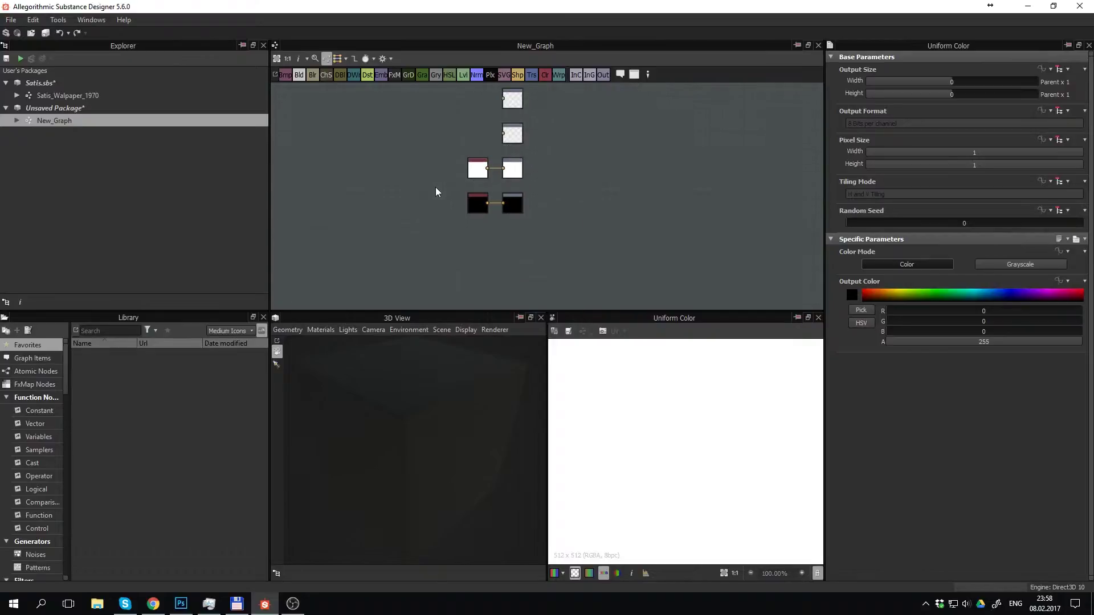
mouse_move(436, 187)
middle_mouse_down()
mouse_move(469, 207)
mouse_move(449, 191)
mouse_move(649, 203)
middle_mouse_up()
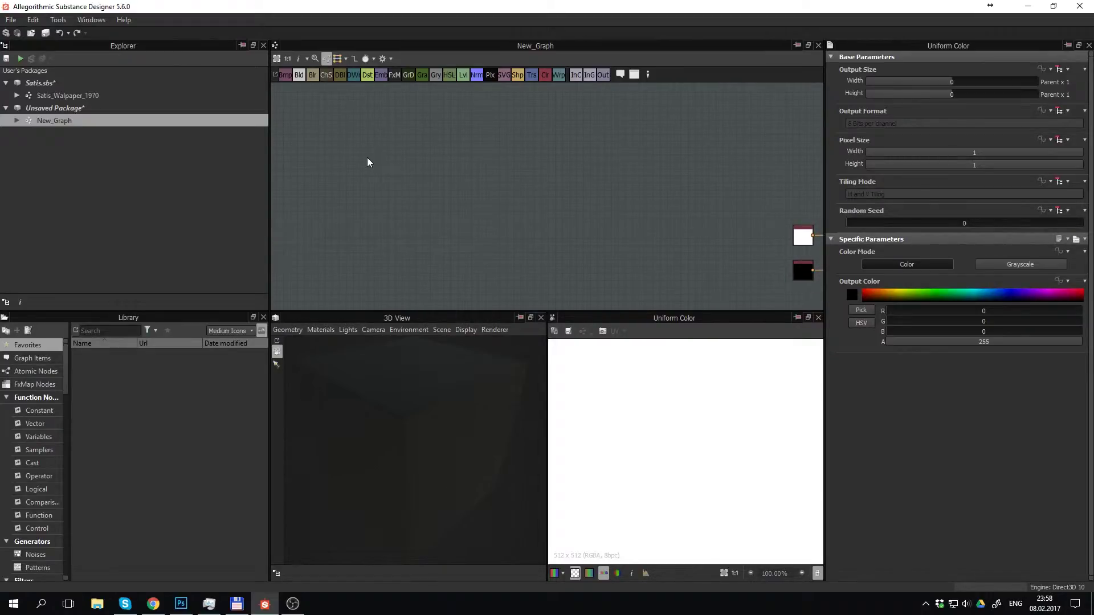
Add a Shape node with the default white square pattern
key("space")
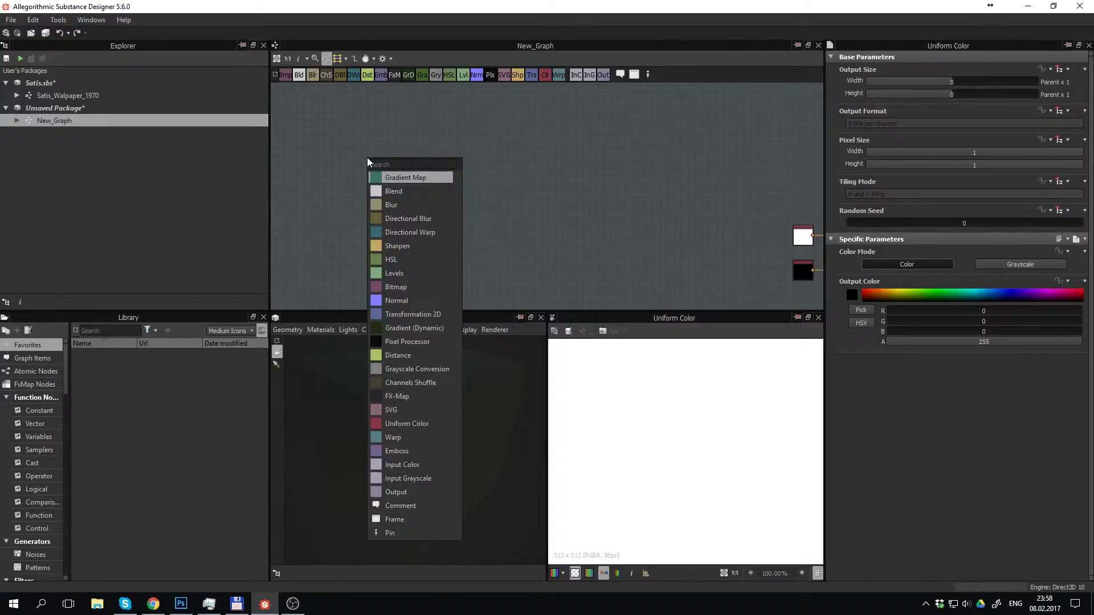
type("sha")
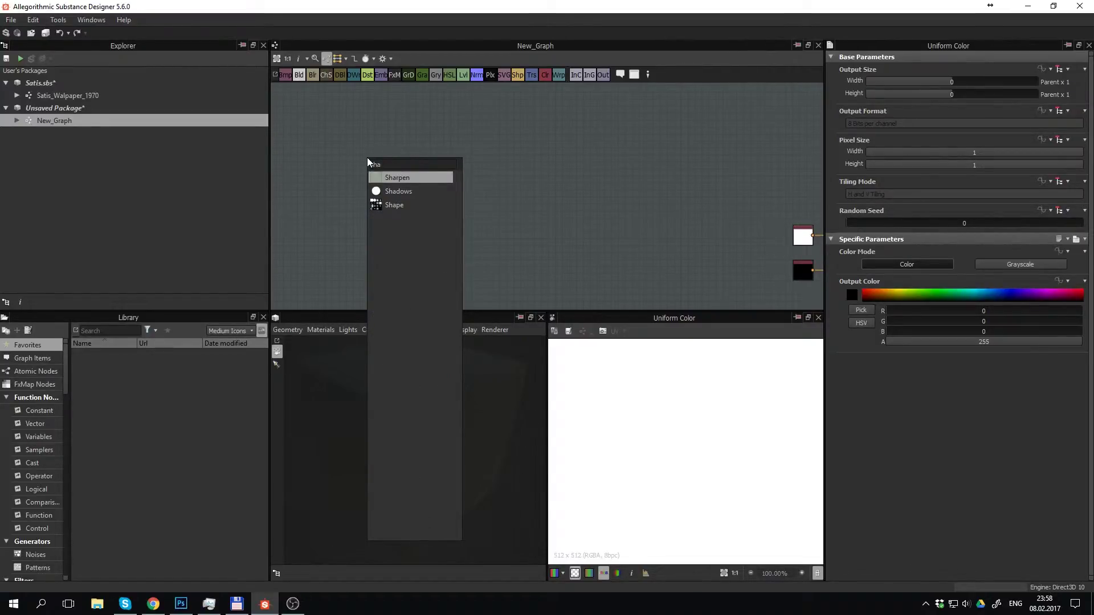
key("Down")
key("Down")
key("Return")
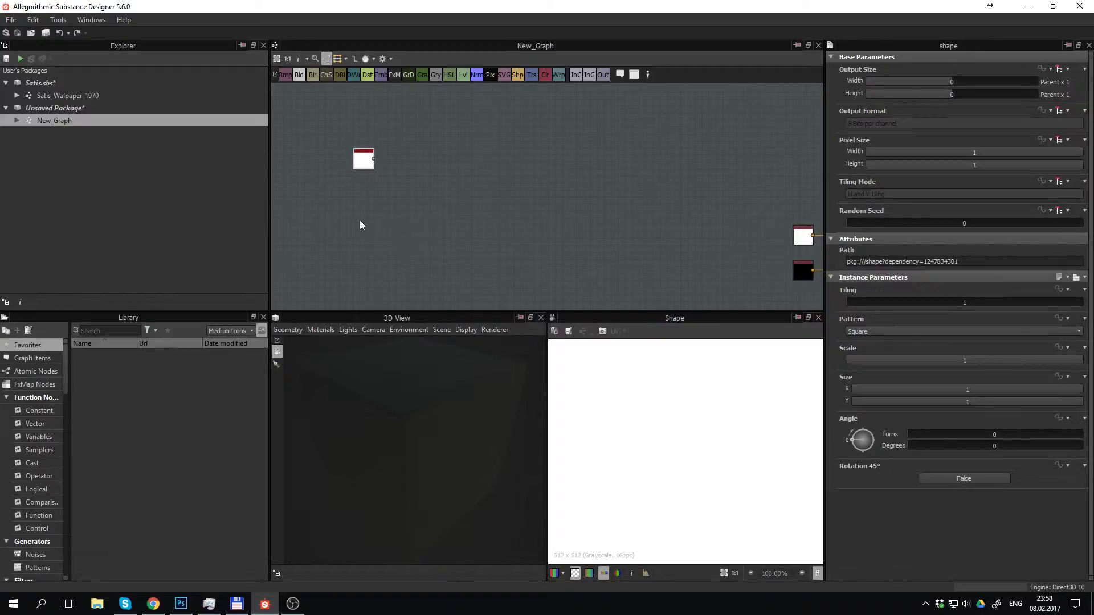
Add a second Shape node set to Disc and place it below the square
key("space")
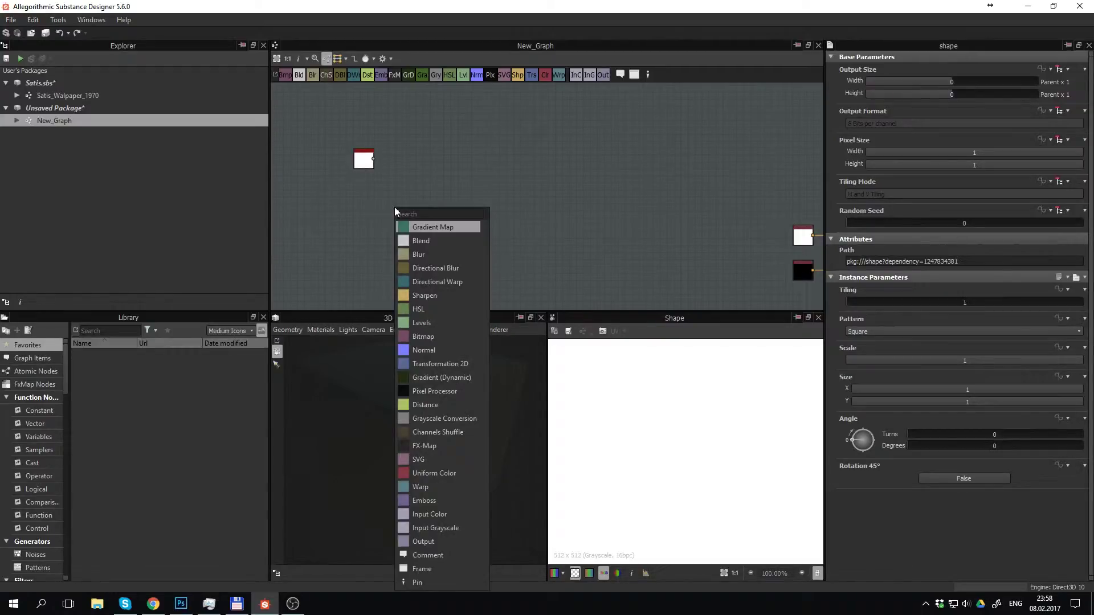
type("sh")
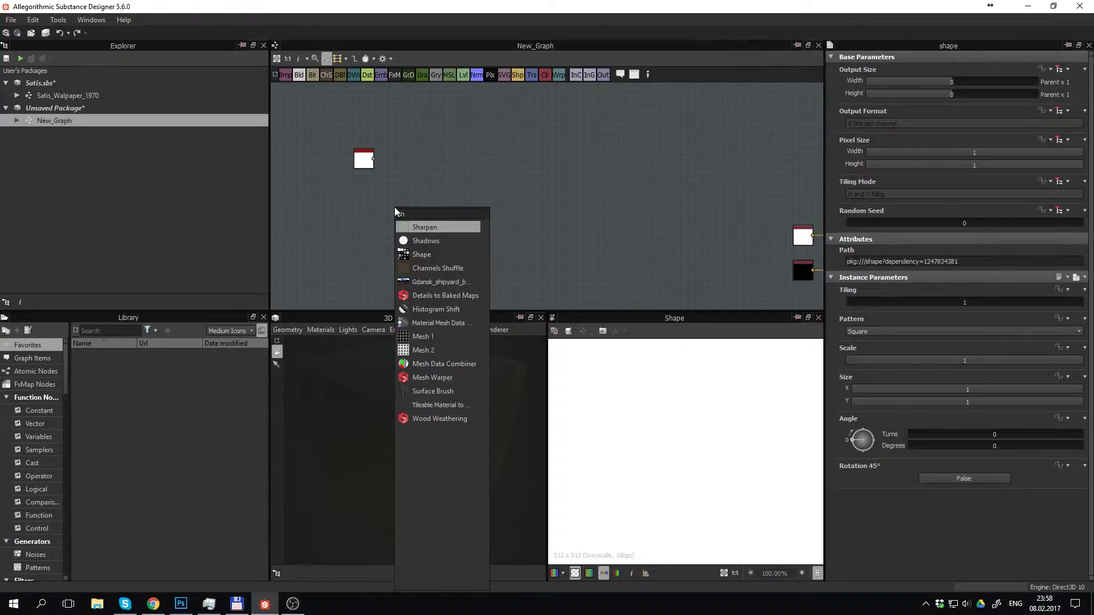
key("Down")
key("Down")
key("Return")
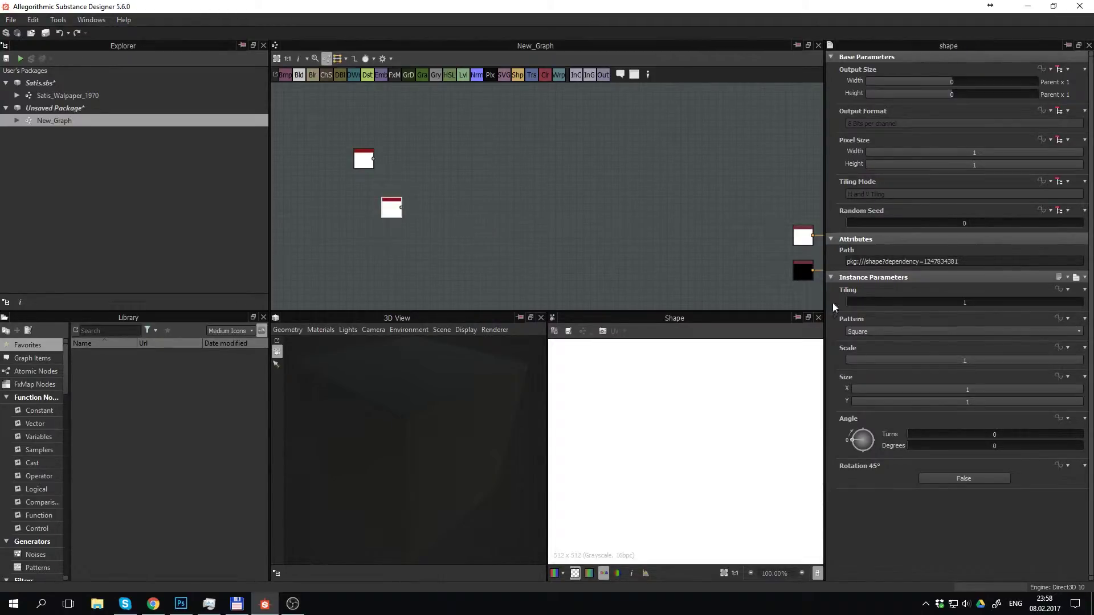
left_click(900, 331)
left_click(897, 345)
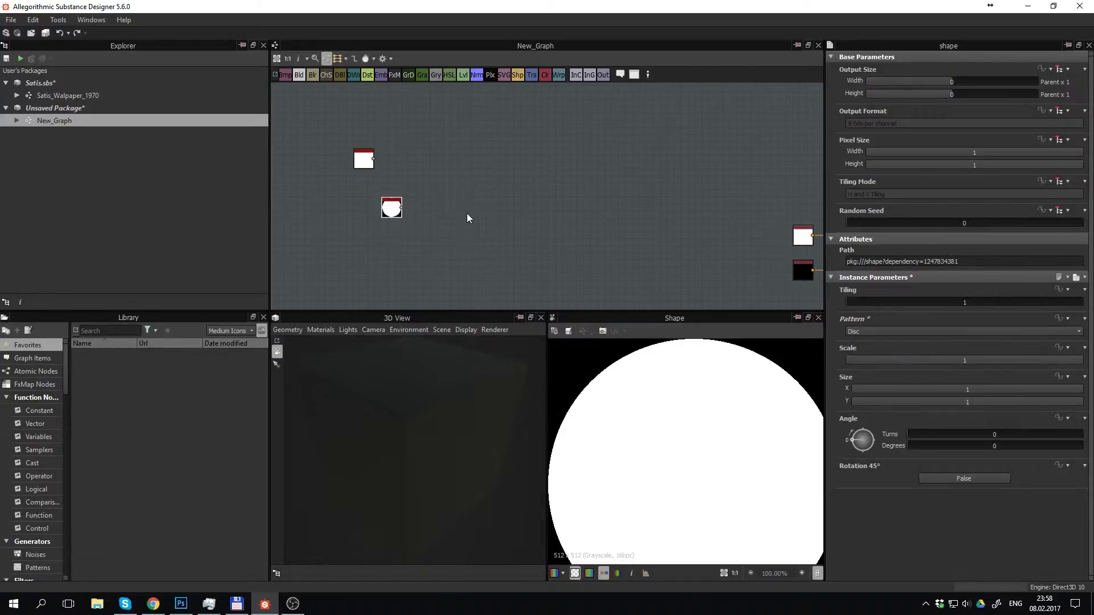
left_click_drag(392, 208, 364, 188)
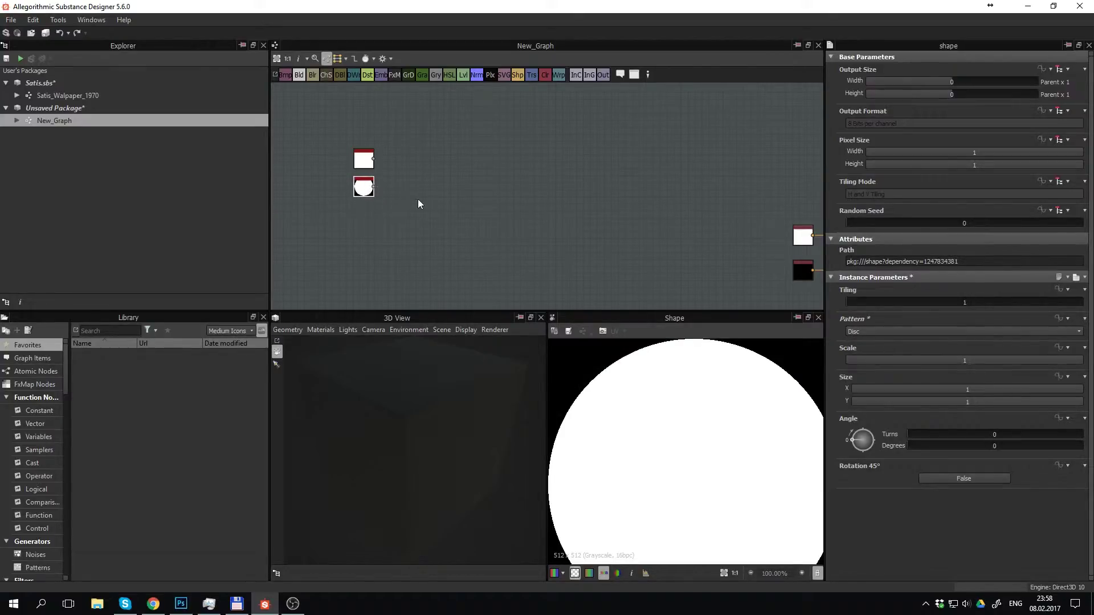
scroll(402, 170, "up", 1)
middle_click_drag(402, 169, 446, 198)
scroll(432, 194, "up", 1)
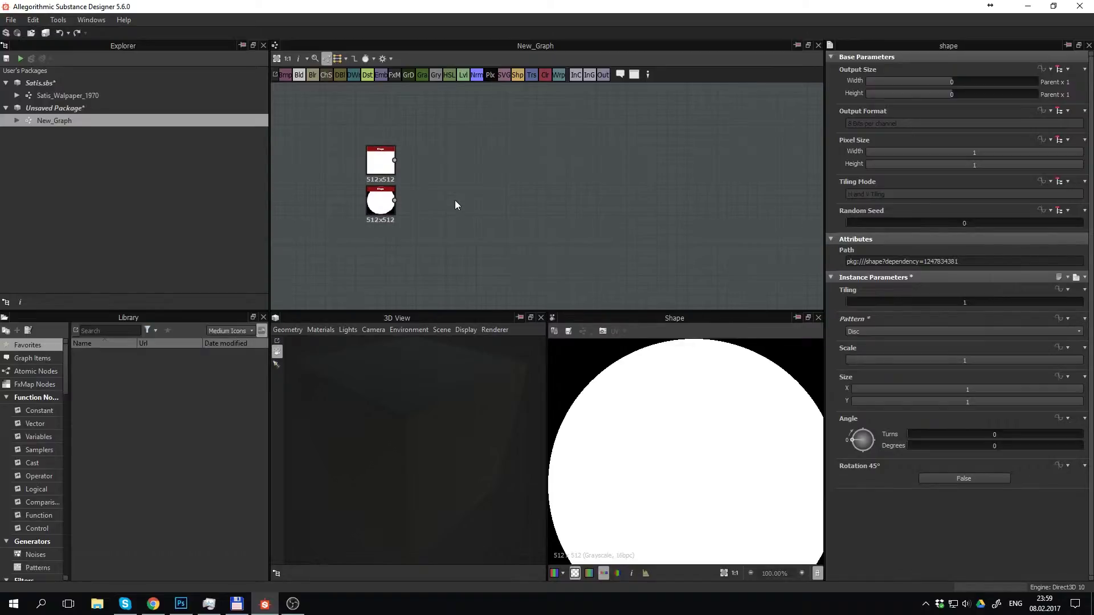
Add a Transformation 2D node to the graph with the 'tran' search
key("space")
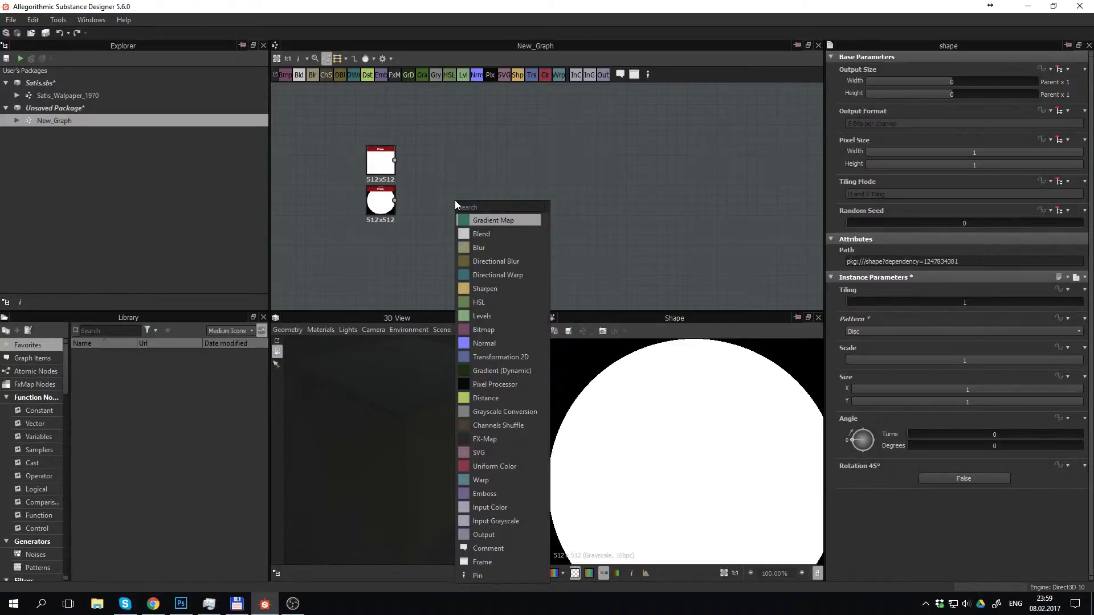
type("tran")
key("Return")
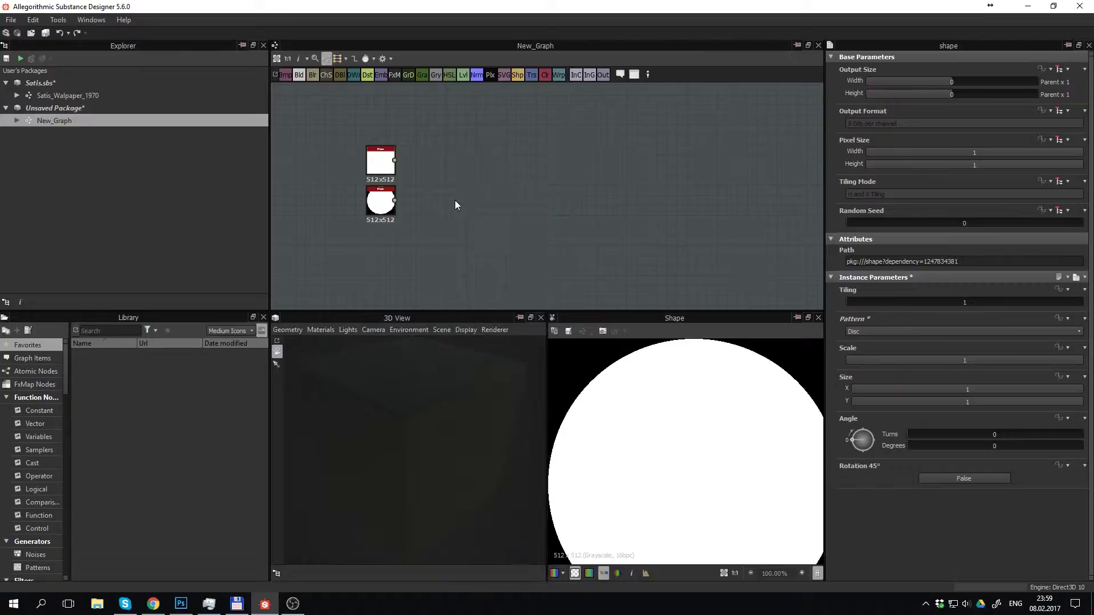
Set the square's Transformation 2D to No Tiling and offset it left, leaving a right white strip
mouse_move(452, 196)
left_mouse_down()
mouse_move(453, 167)
mouse_move(433, 161)
left_mouse_up()
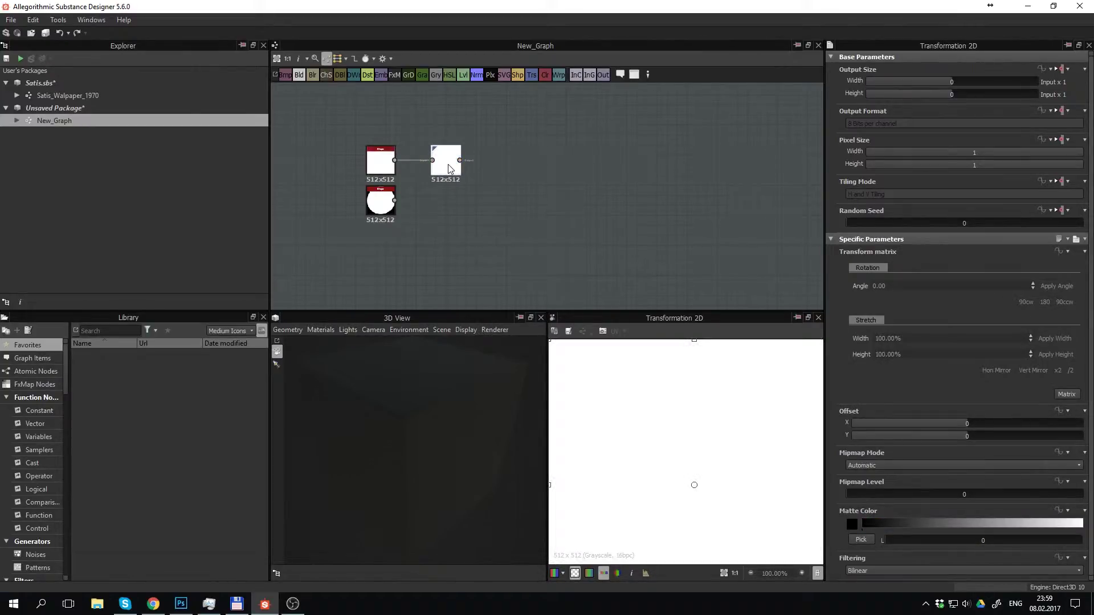
left_click(1068, 184)
left_click(1047, 217)
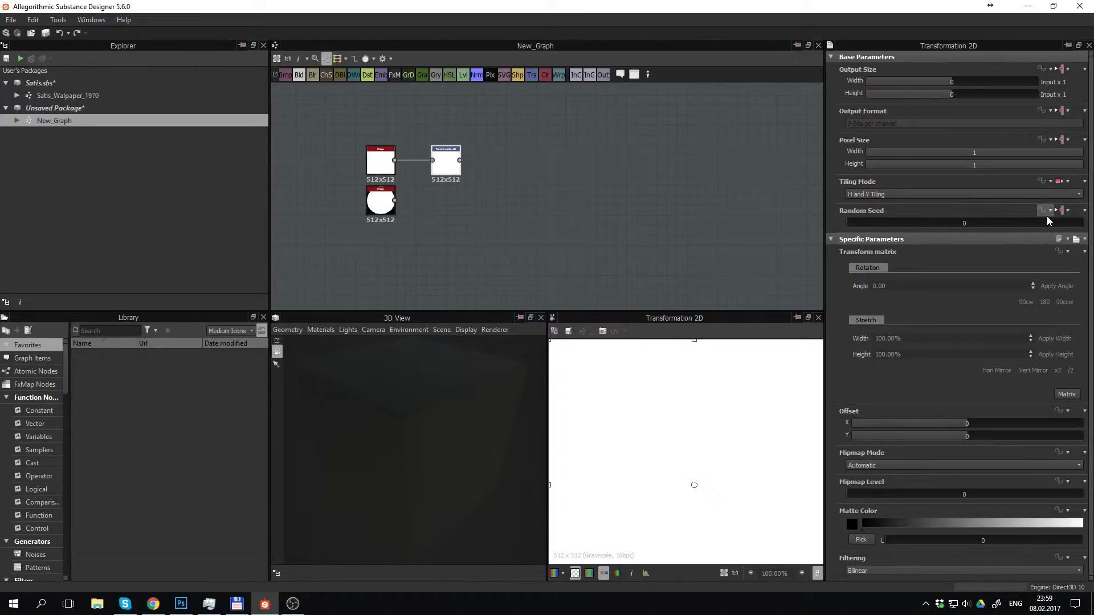
left_click(928, 196)
left_click(873, 207)
scroll(656, 391, "down", 2)
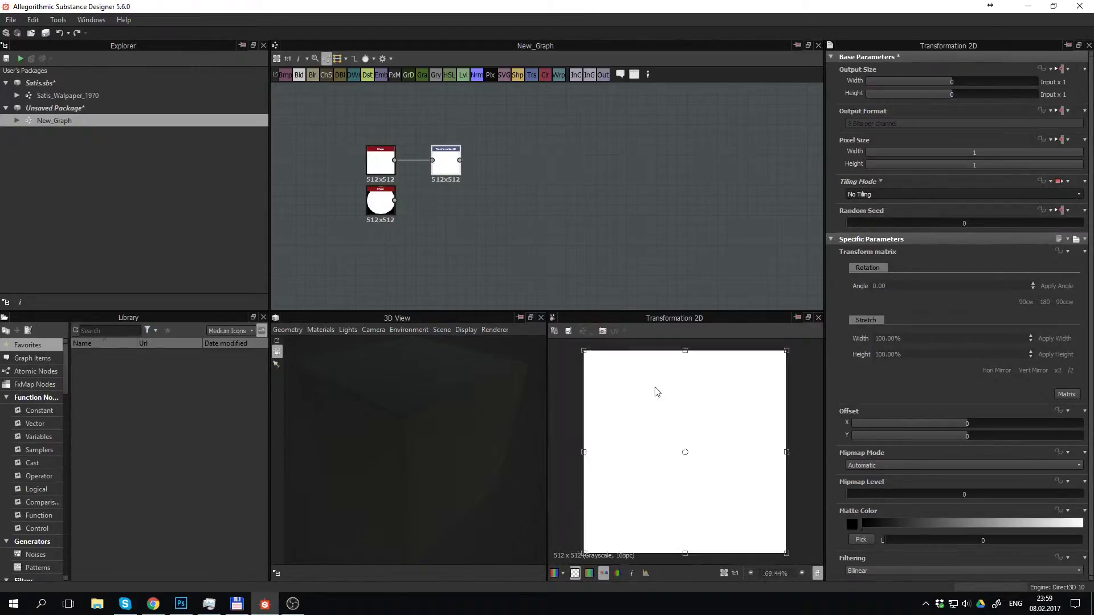
scroll(653, 387, "down", 1)
left_click_drag(600, 452, 720, 453)
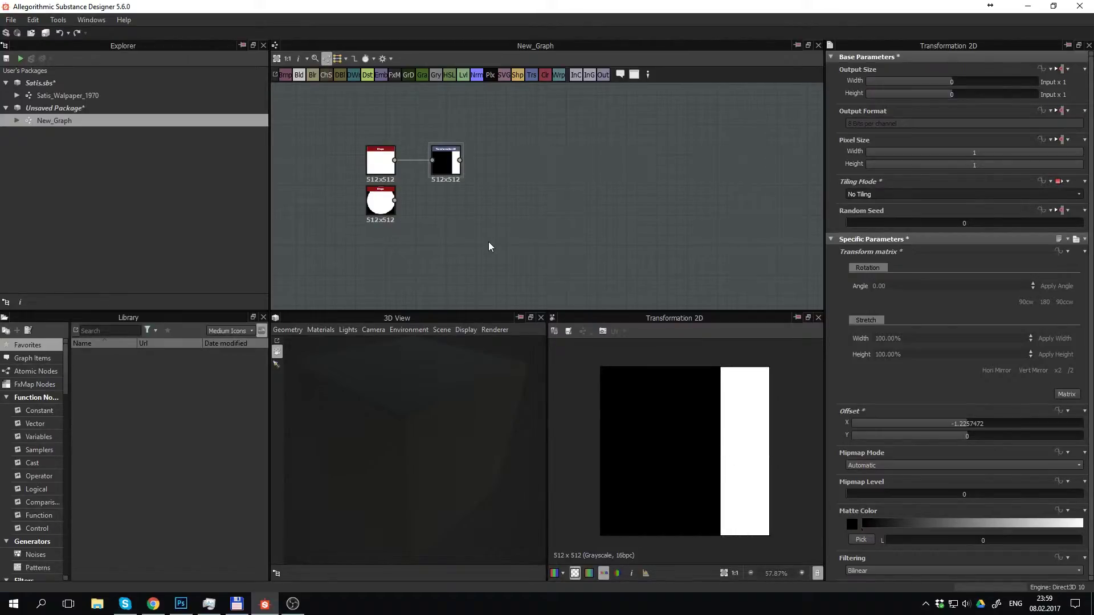
right_click(462, 226)
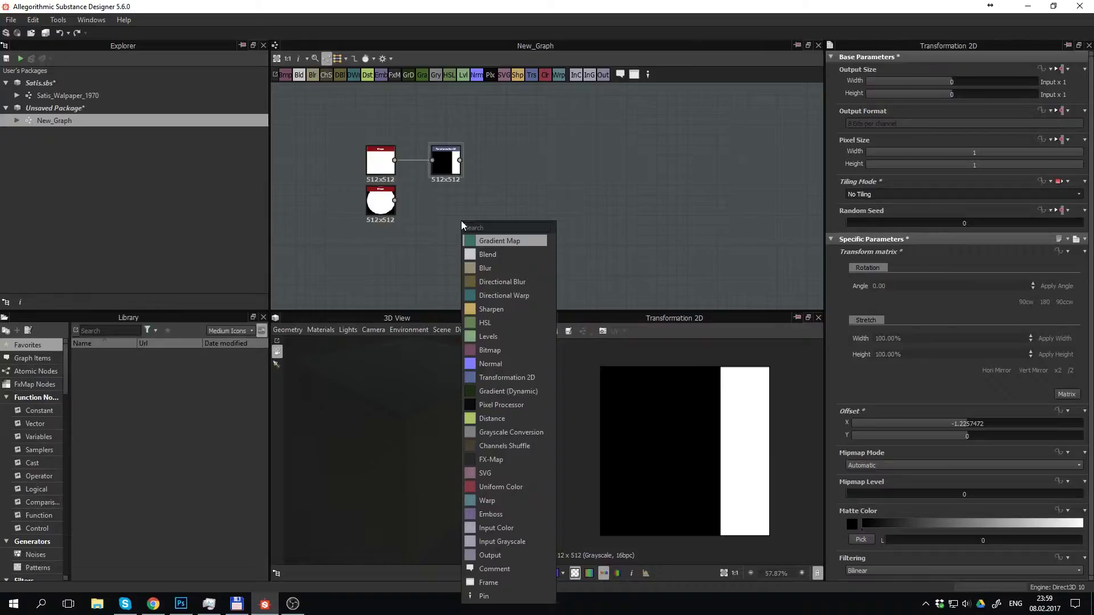
Add a Subtract Blend with the strip on top and the disc second, slicing the disc's right edge
type("b")
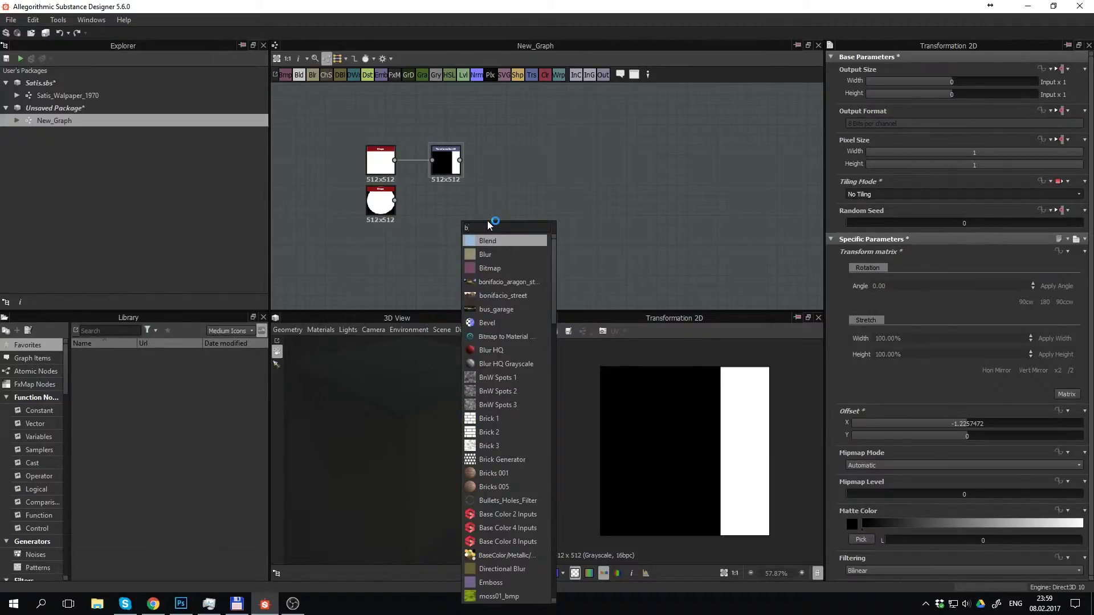
type("len")
key("Return")
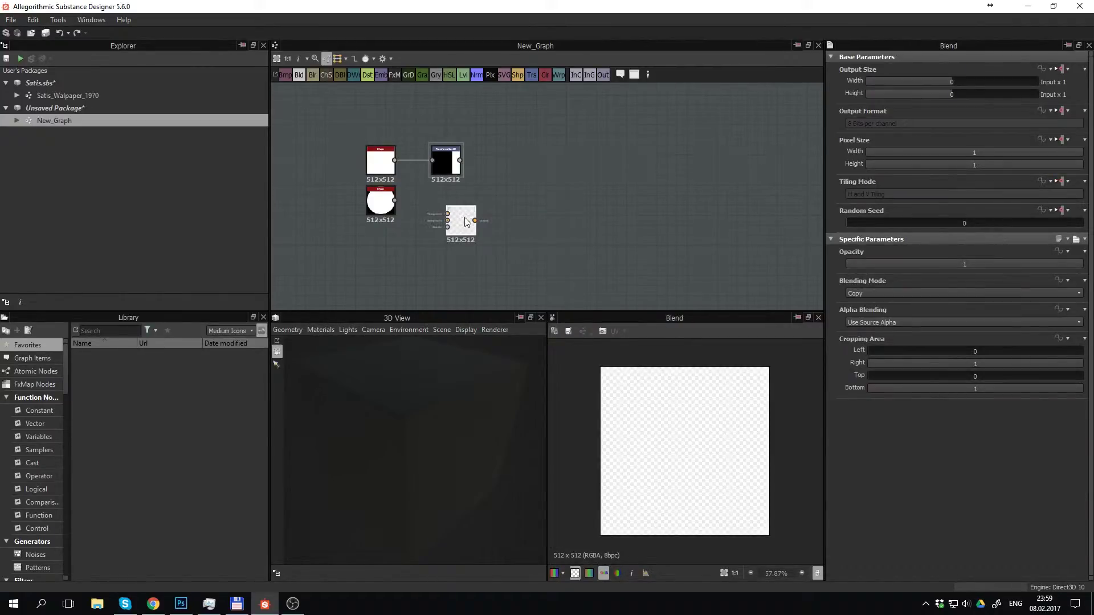
left_click_drag(465, 221, 488, 207)
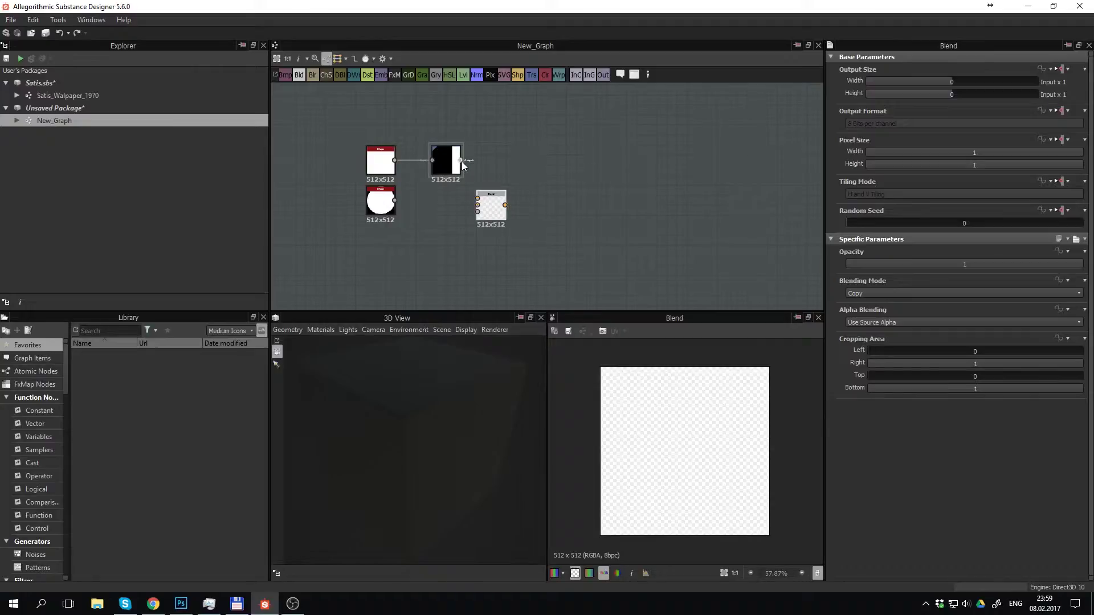
left_click_drag(461, 160, 477, 198)
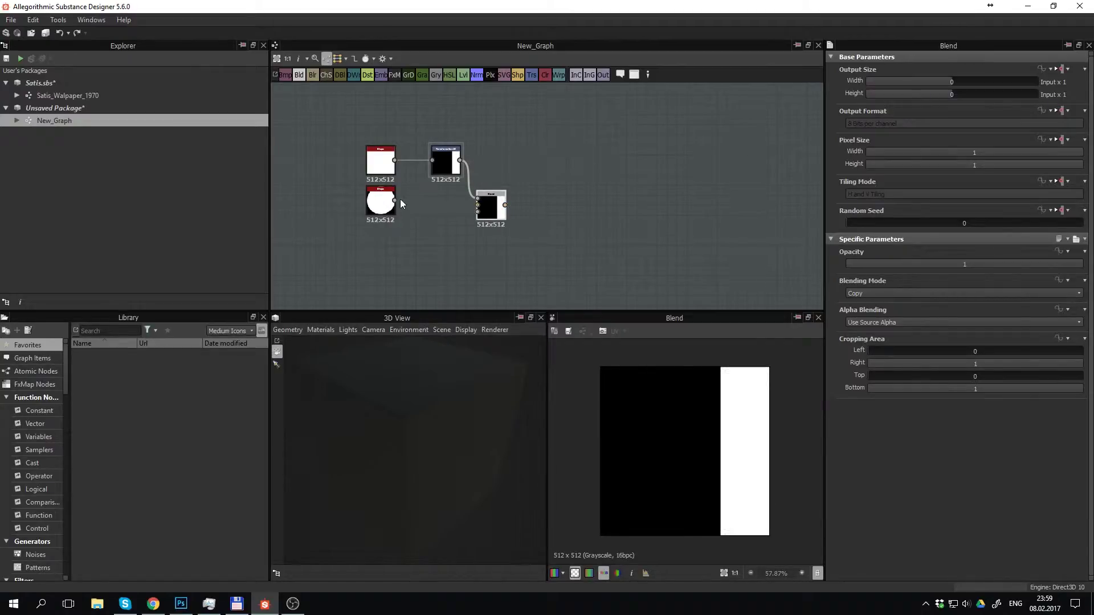
left_click_drag(395, 201, 488, 208)
left_click(867, 290)
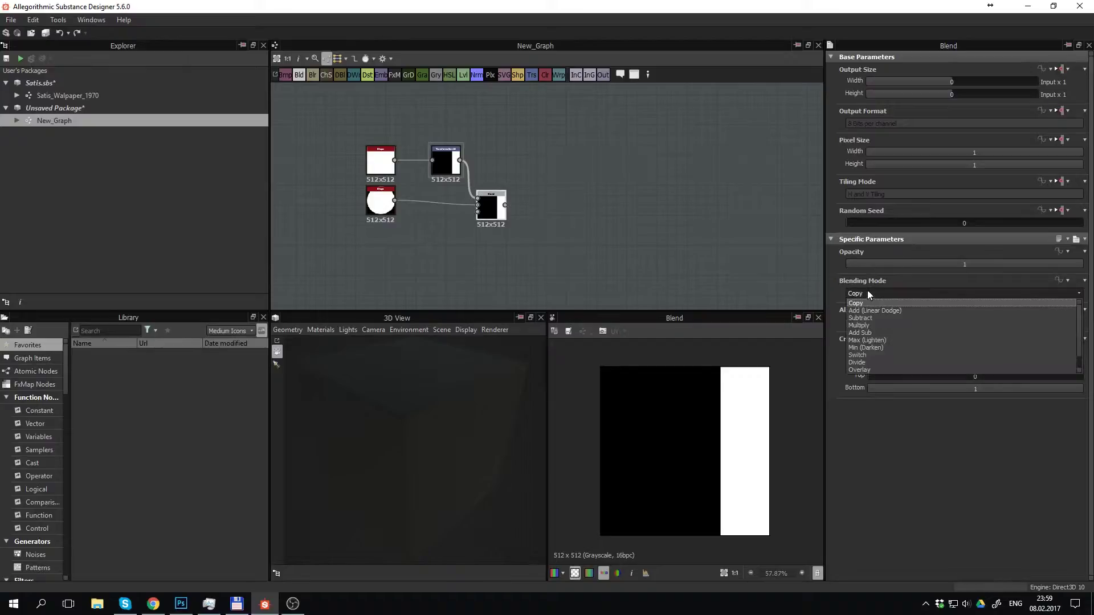
left_click(872, 320)
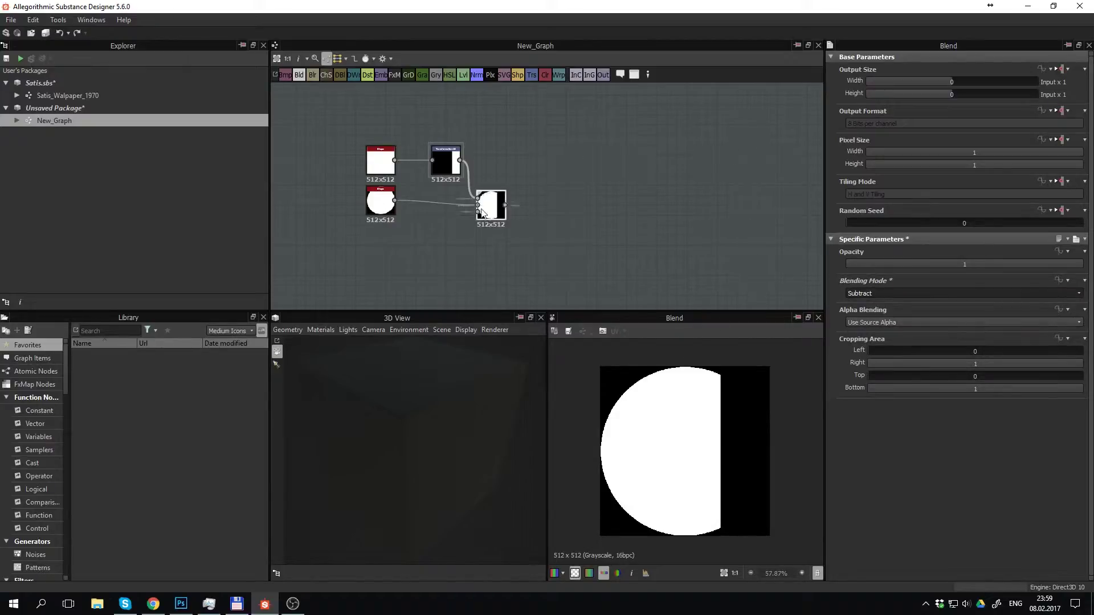
left_click_drag(380, 200, 380, 206)
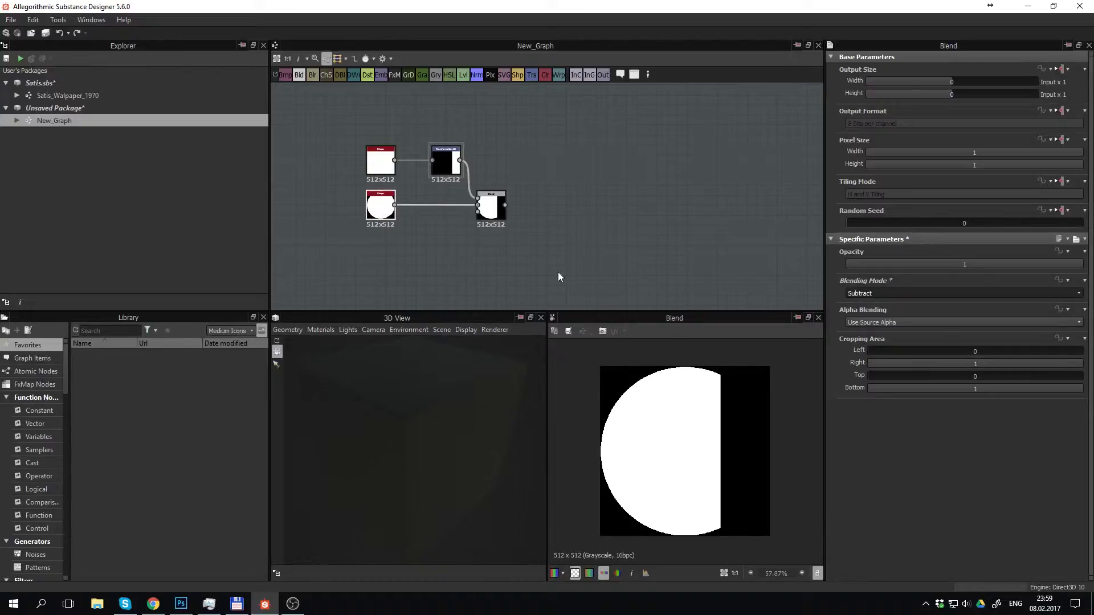
Shift the Transformation 2D strip right to about Offset X -1.54, checking the Blend's cut disc
left_click(445, 161)
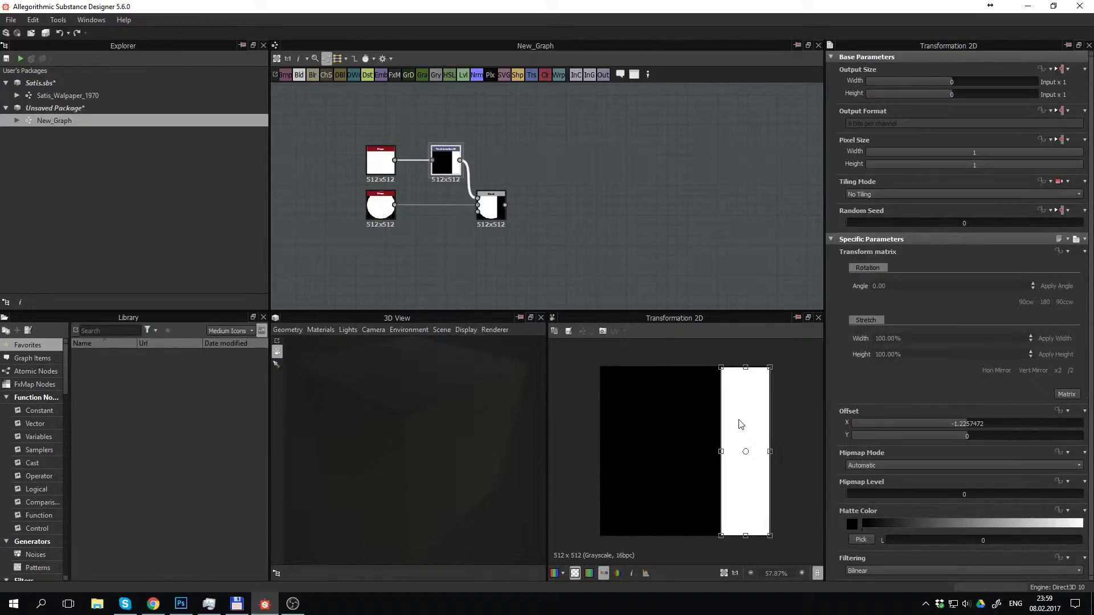
left_click_drag(735, 424, 746, 424)
double_click(495, 213)
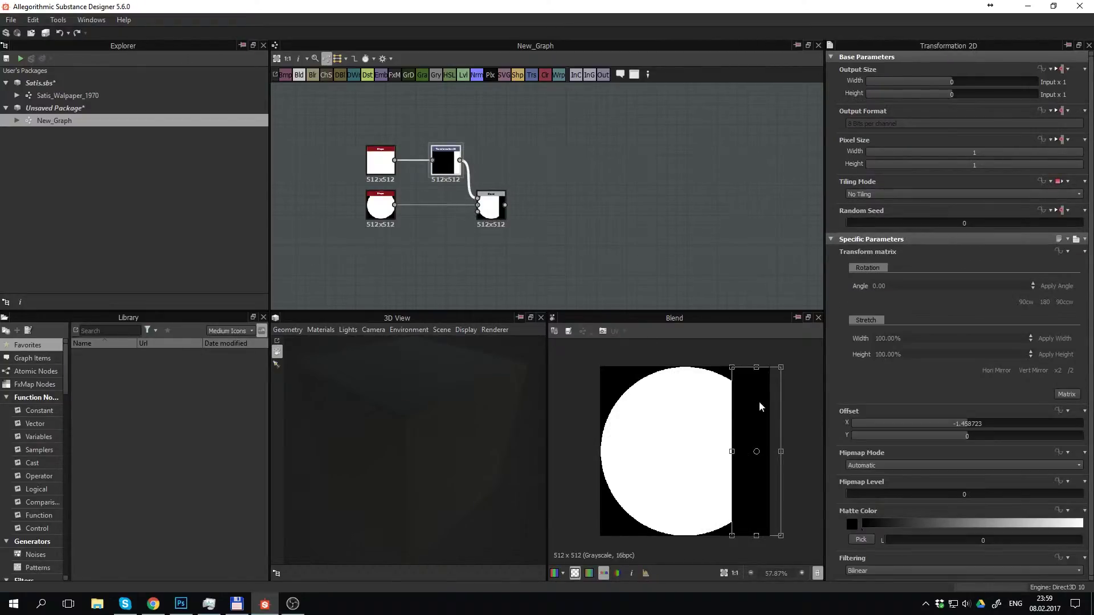
left_click_drag(750, 399, 754, 398)
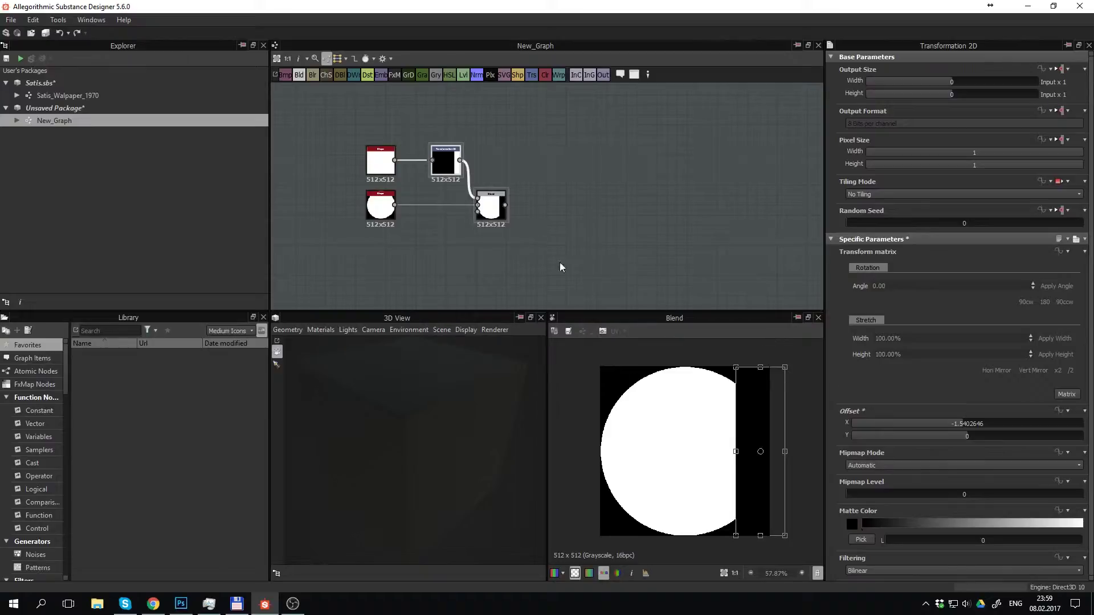
left_click(500, 277)
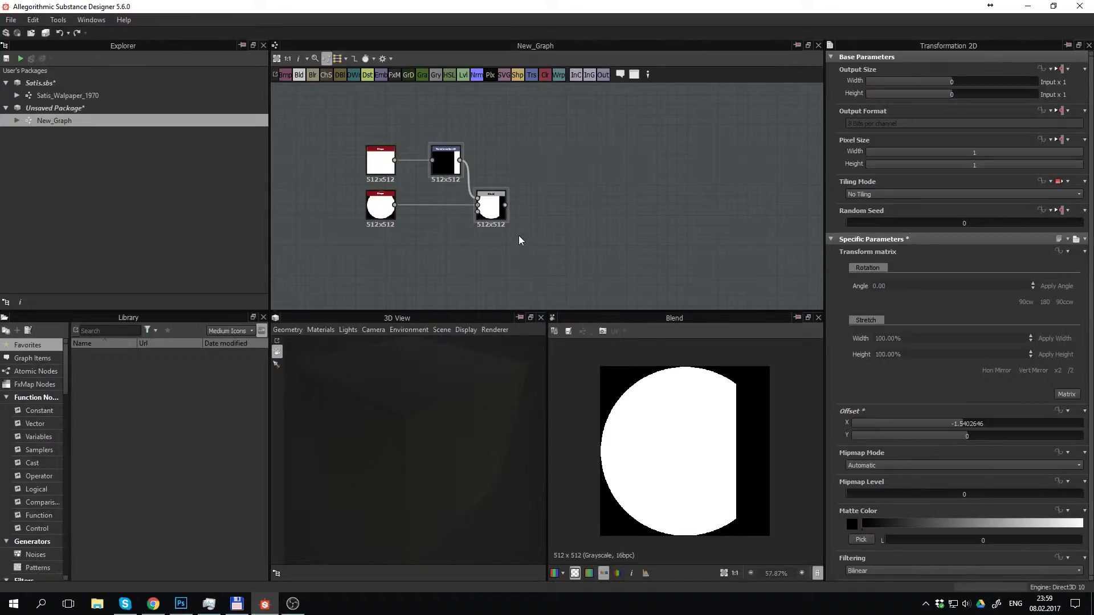
middle_click_drag(583, 235, 525, 251)
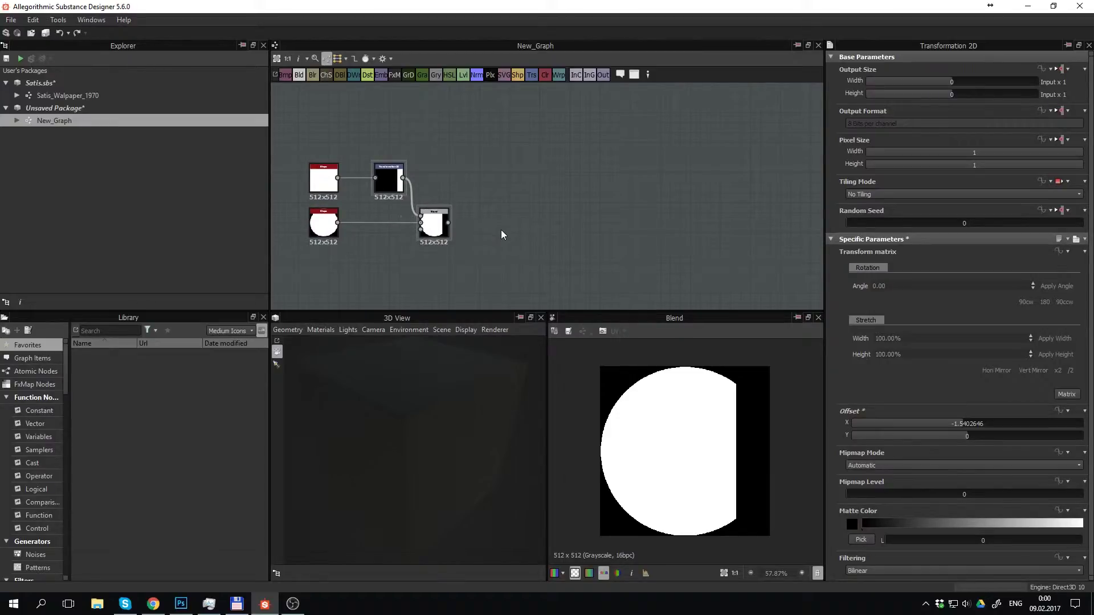
Add a Tile Generator node and feed it the cut-disc Blend output
key("space")
type("g")
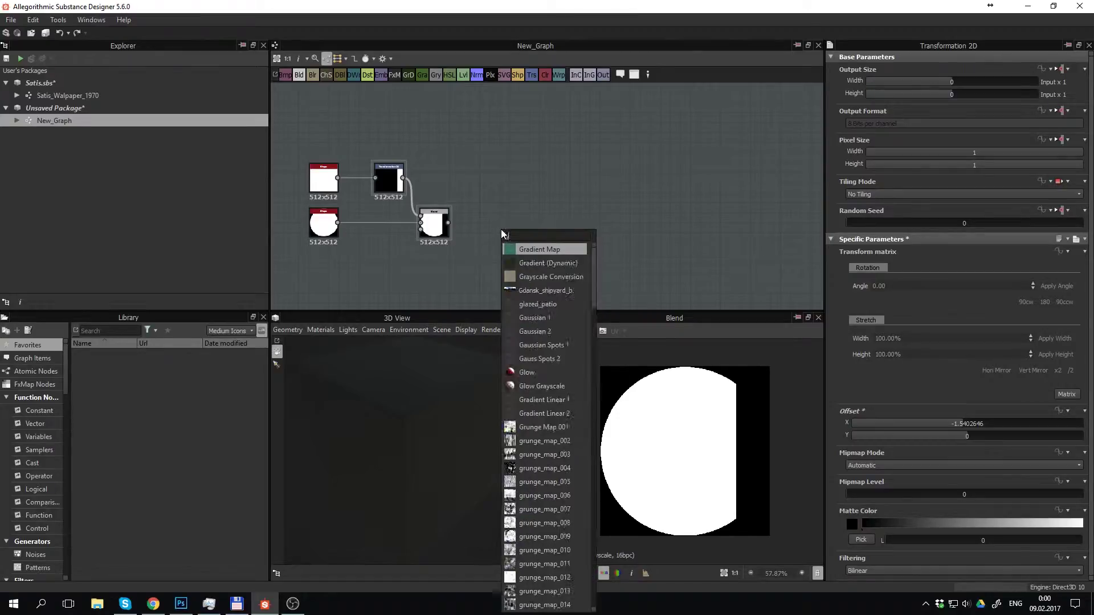
type("enera")
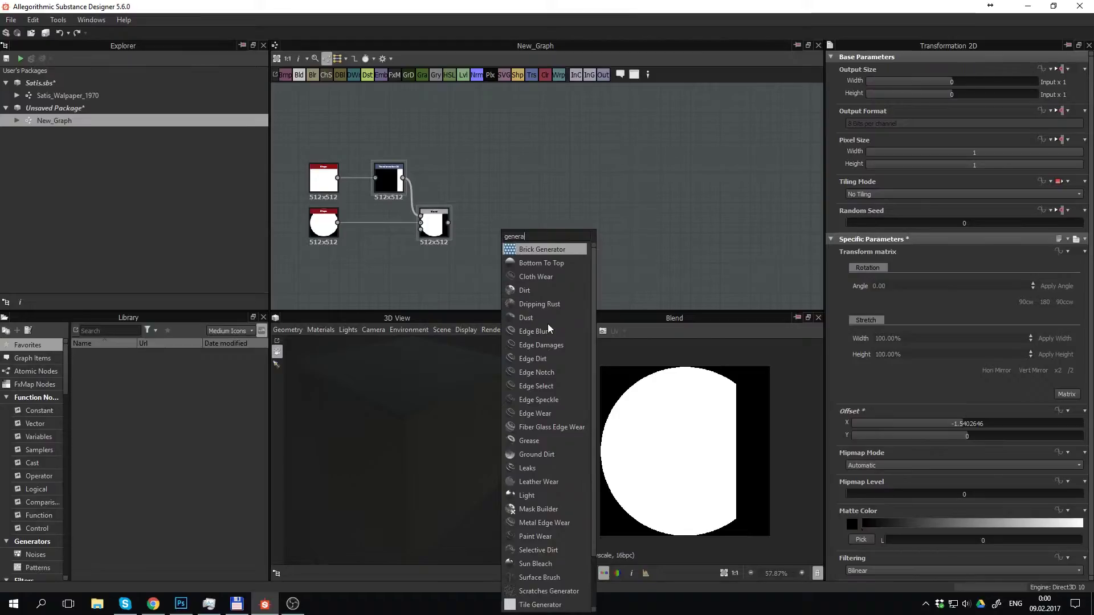
scroll(550, 330, "down", 2)
left_click(564, 550)
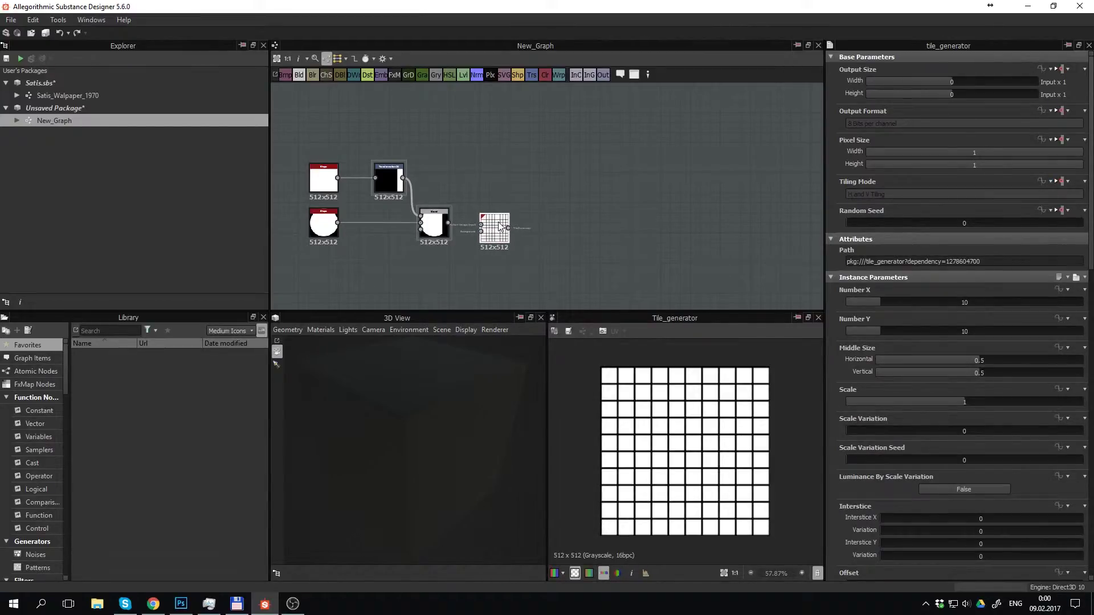
left_click_drag(471, 223, 481, 225)
Switch the Tile Generator's Pattern Type to Image Input so it tiles the cut discs
scroll(878, 433, "down", 2)
scroll(878, 433, "down", 3)
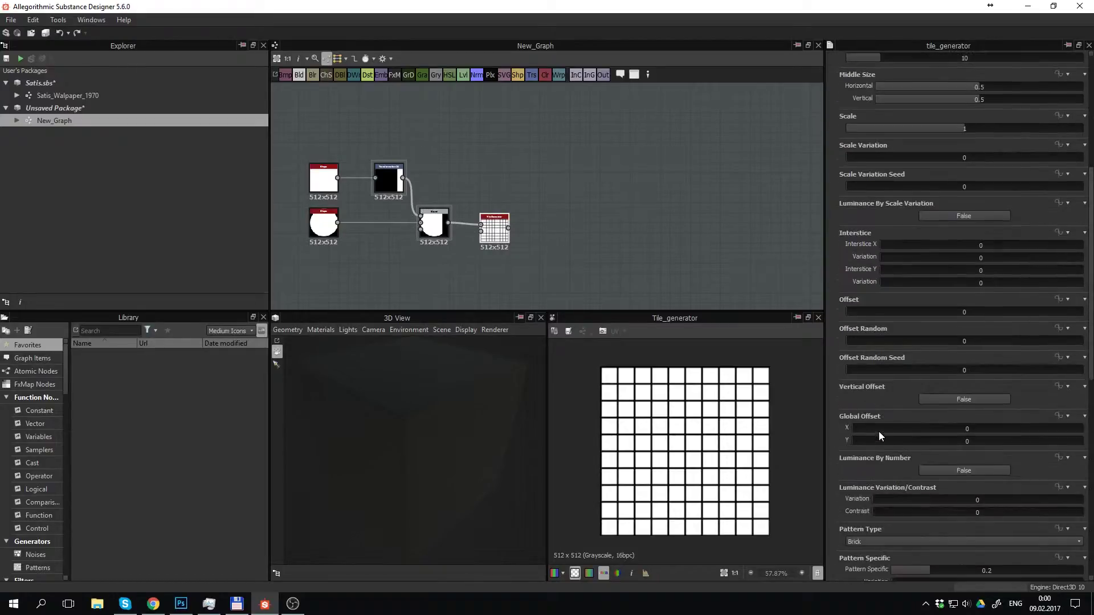
scroll(877, 428, "down", 4)
scroll(873, 424, "down", 3)
scroll(877, 416, "down", 3)
scroll(880, 433, "down", 2)
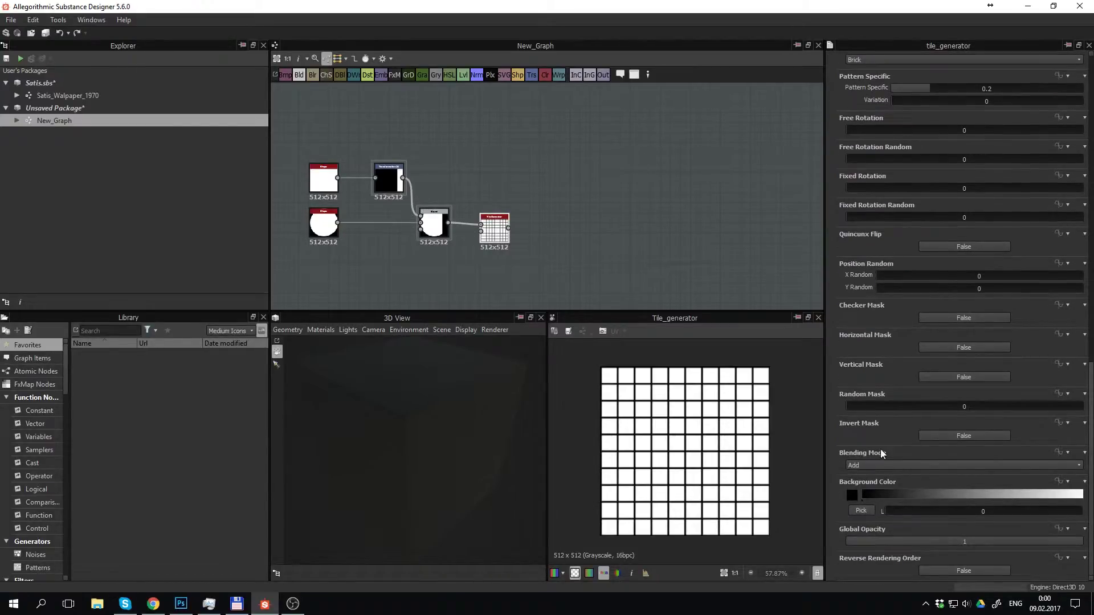
scroll(885, 319, "up", 3)
scroll(885, 319, "up", 2)
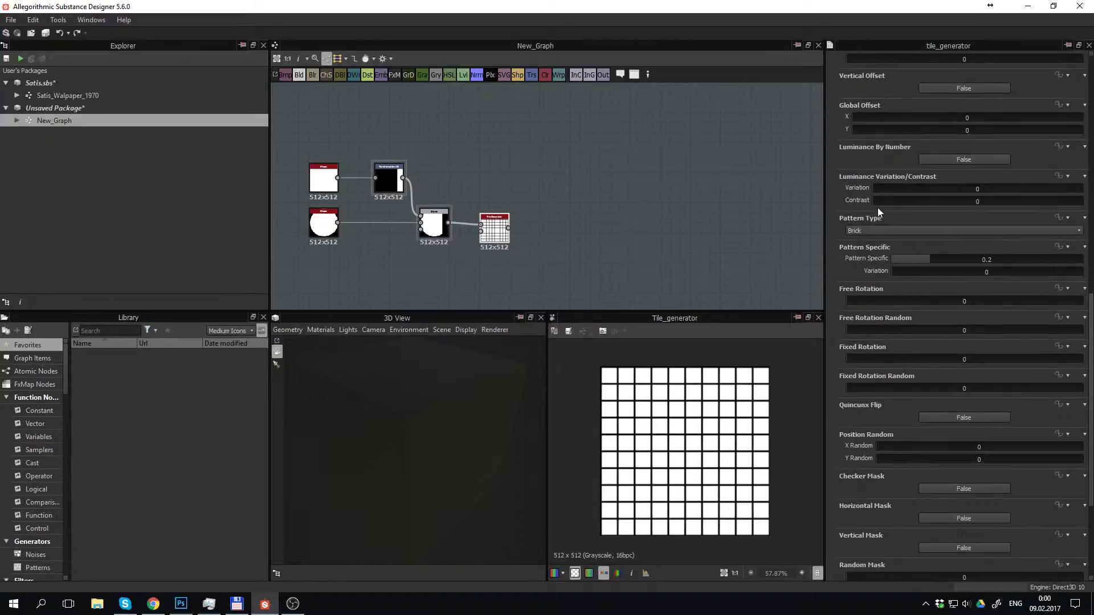
left_click(864, 229)
left_click(869, 240)
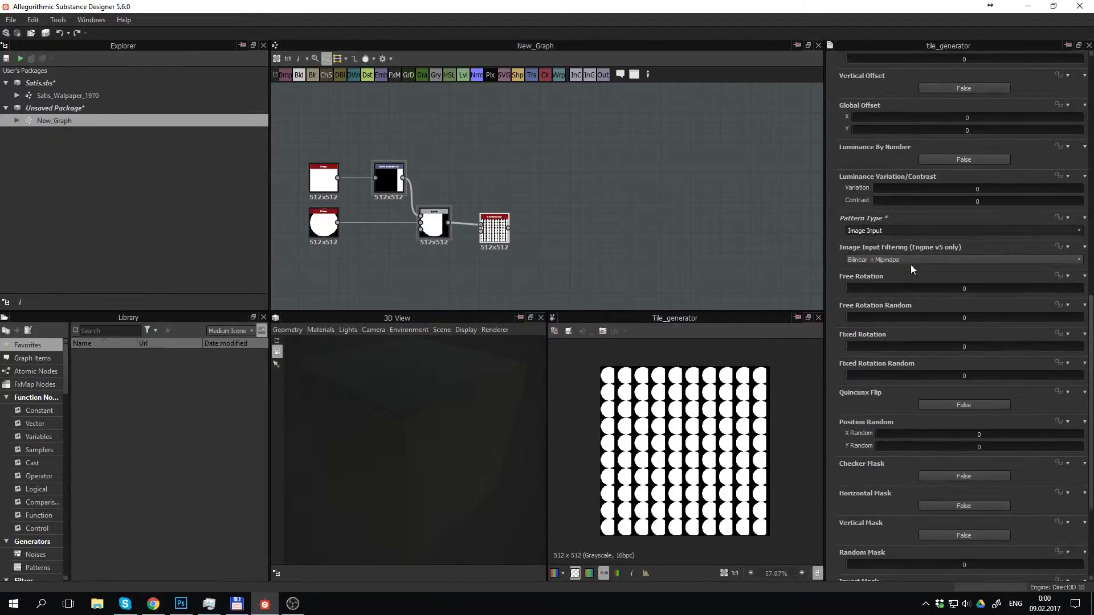
scroll(845, 212, "up", 3)
scroll(867, 266, "up", 3)
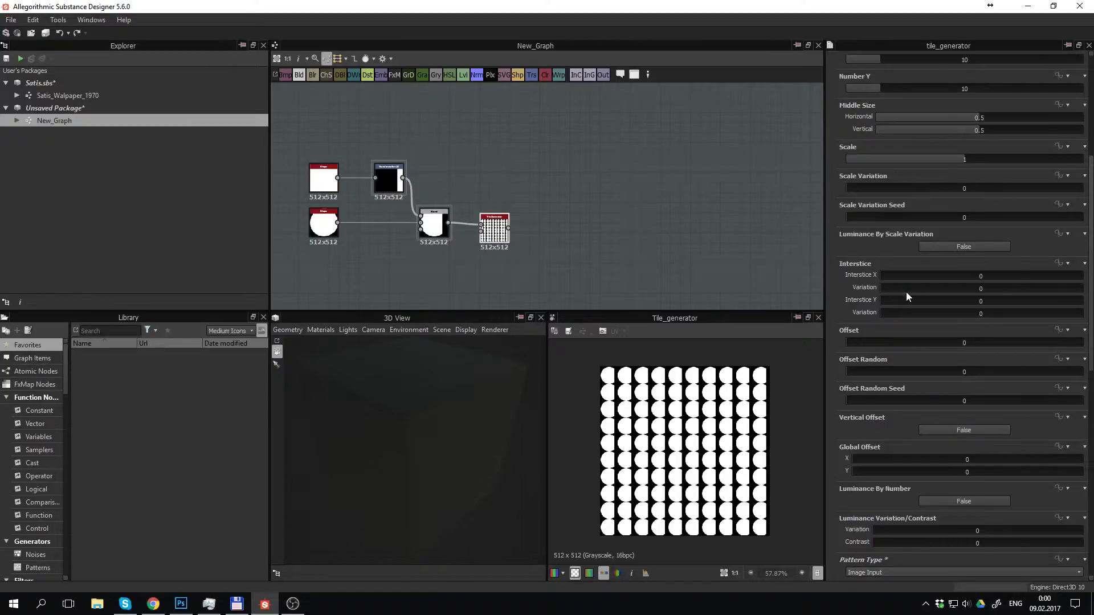
scroll(905, 292, "up", 1)
scroll(902, 286, "up", 2)
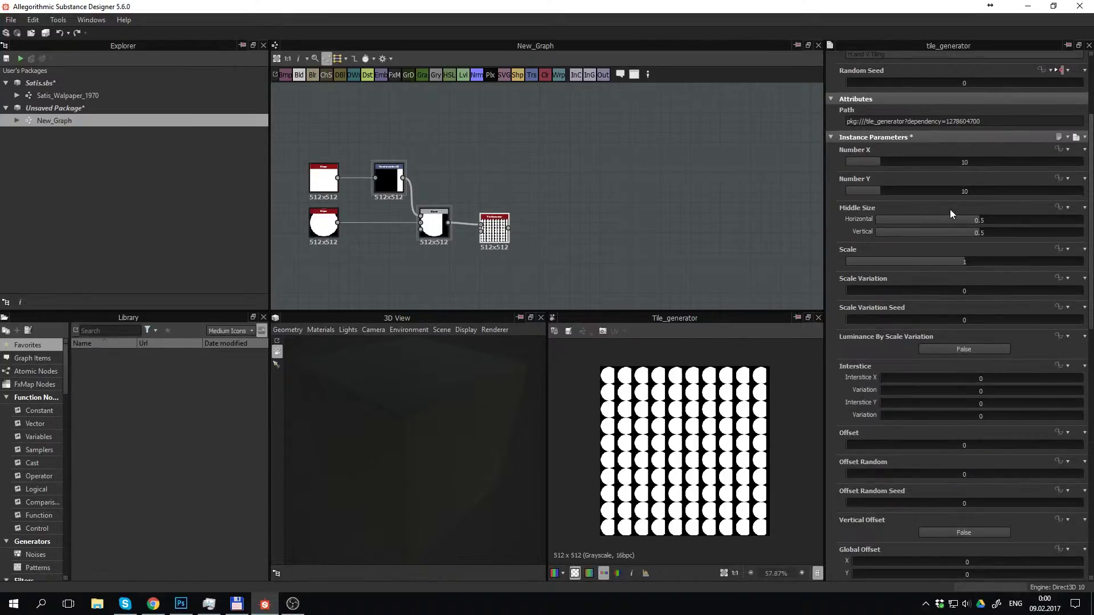
Set the Tile Generator's Number X and Number Y to 6 each
double_click(931, 161)
type("6")
key("Tab")
type("6")
key("Return")
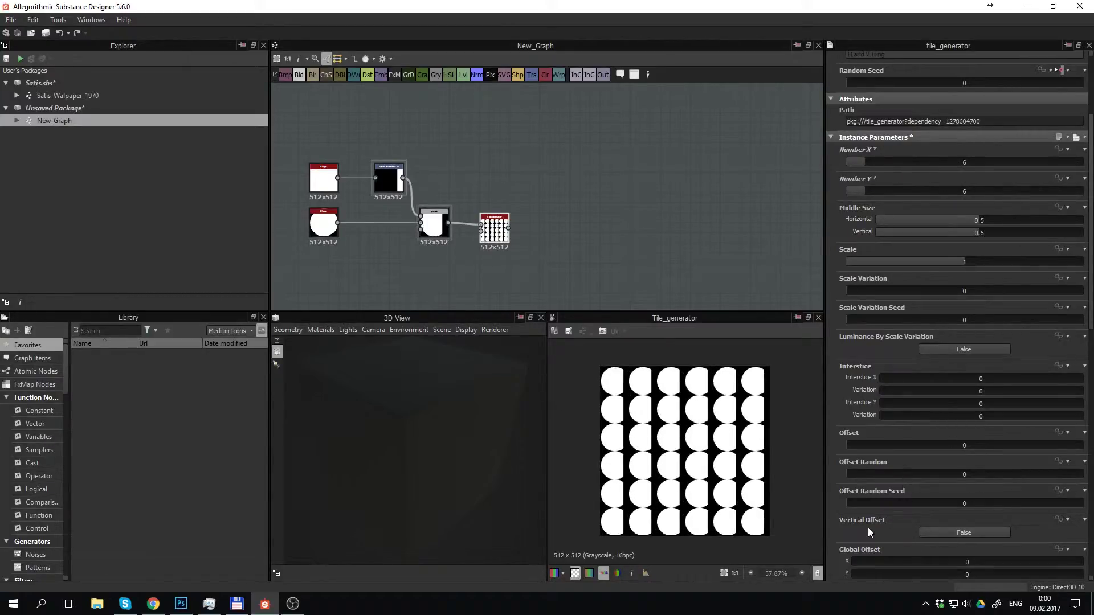
Switch the Tile Generator's Vertical Offset to True
scroll(867, 527, "down", 3)
scroll(897, 507, "down", 2)
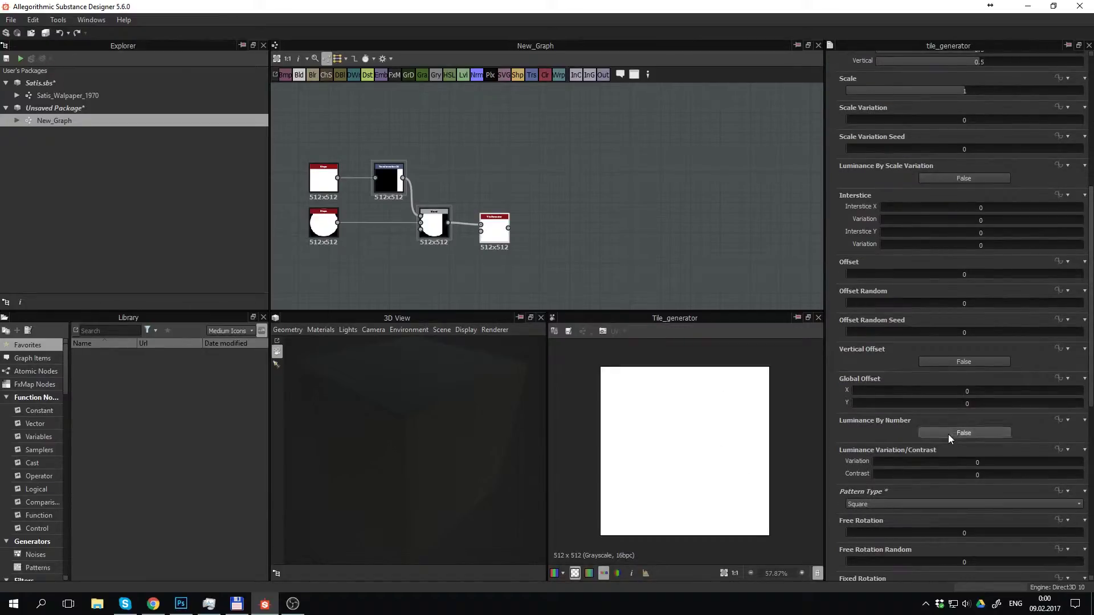
scroll(877, 501, "up", 1)
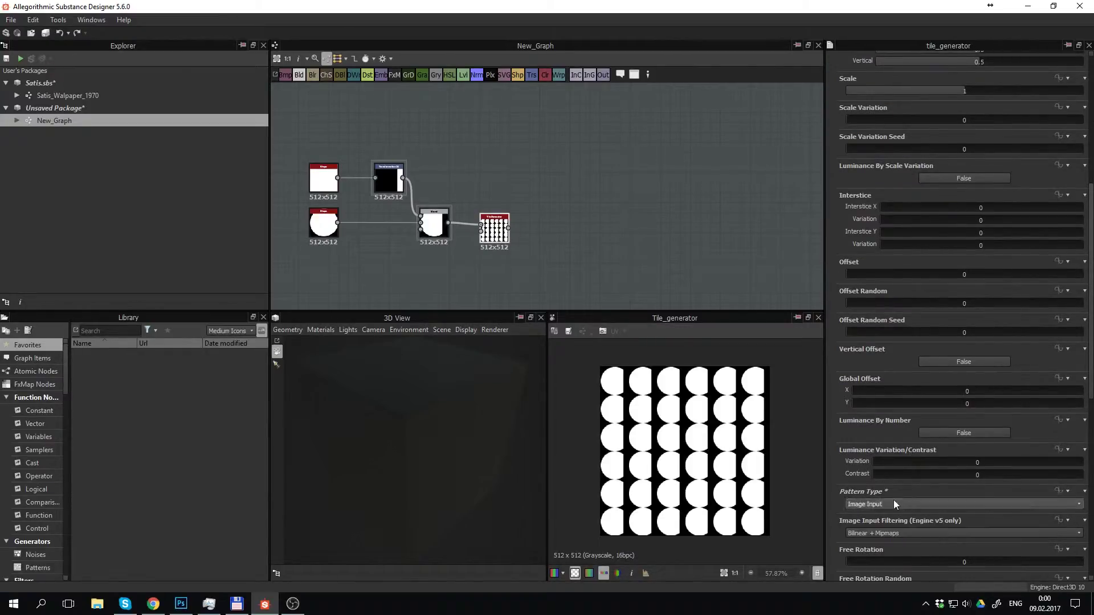
scroll(873, 427, "up", 1)
scroll(880, 430, "up", 2)
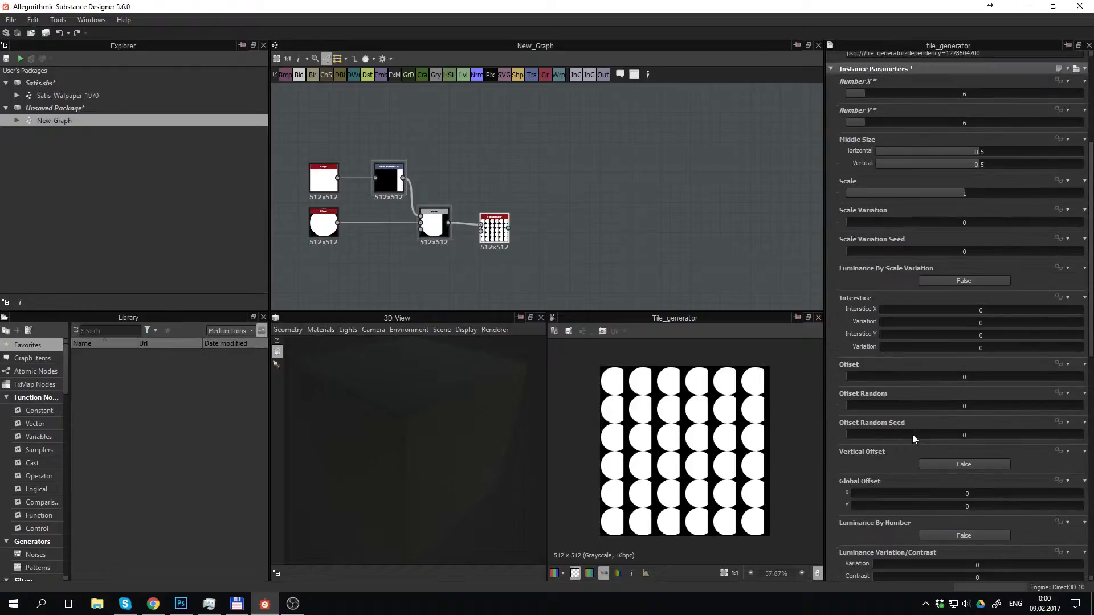
left_click(939, 464)
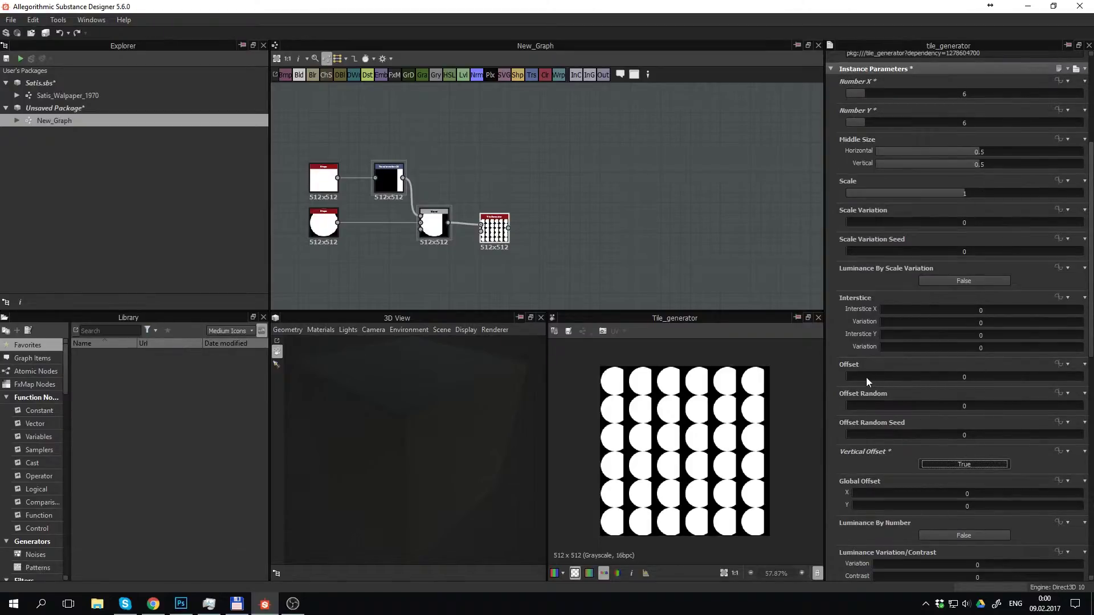
Stagger alternate tile columns by entering an offset value of 1.5
left_click_drag(866, 377, 938, 377)
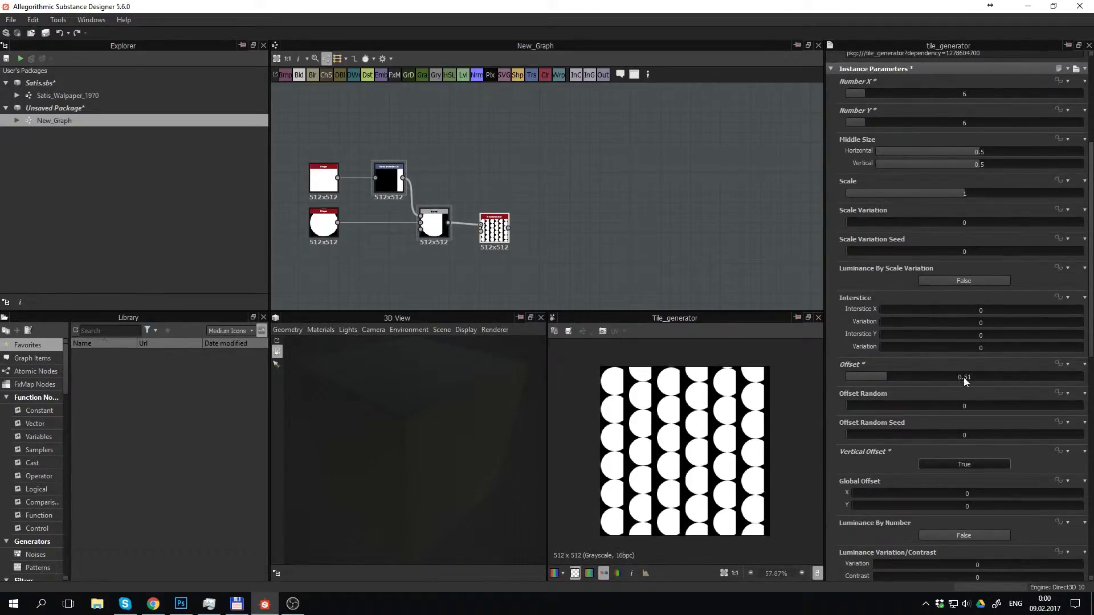
double_click(963, 378)
type("1.5")
key("Return")
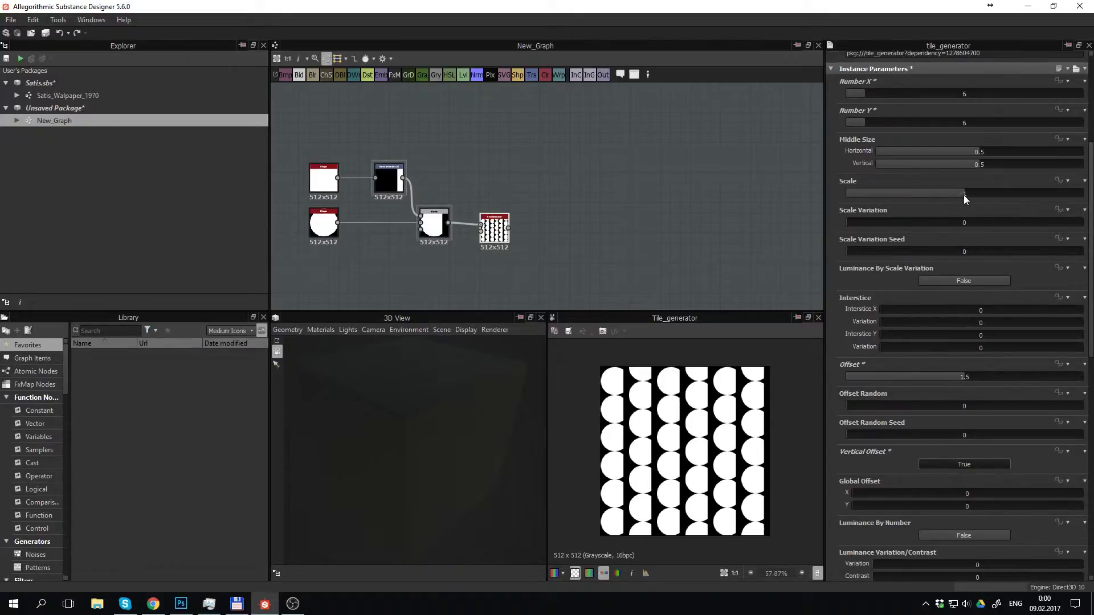
Try tile scales 0.8 and 0.9, settling on 0.85, and nudge the node right
left_click_drag(962, 195, 955, 193)
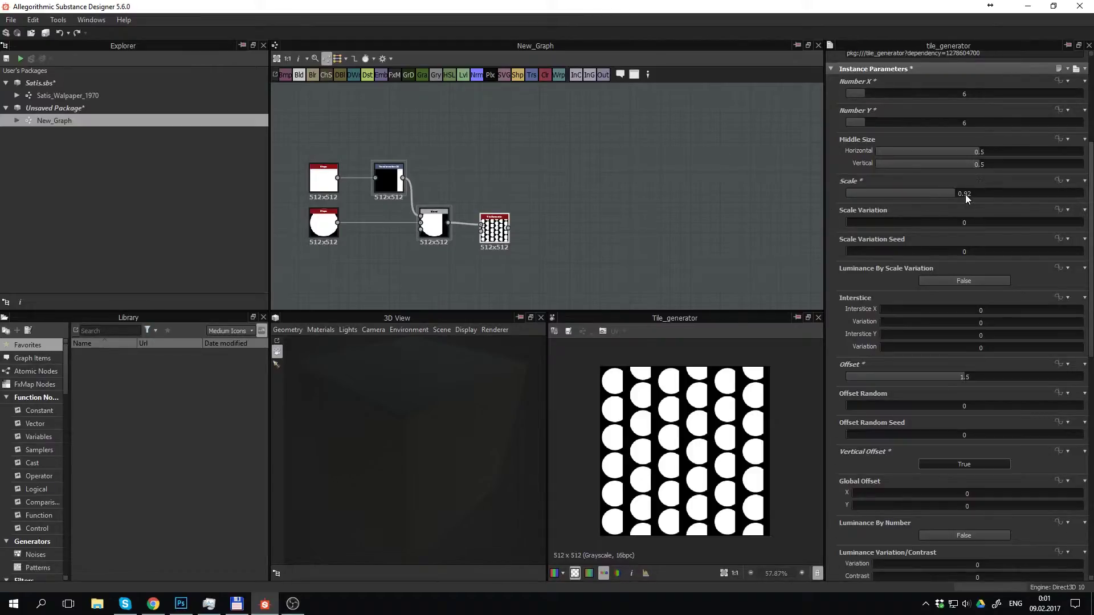
type("0.8")
key("Return")
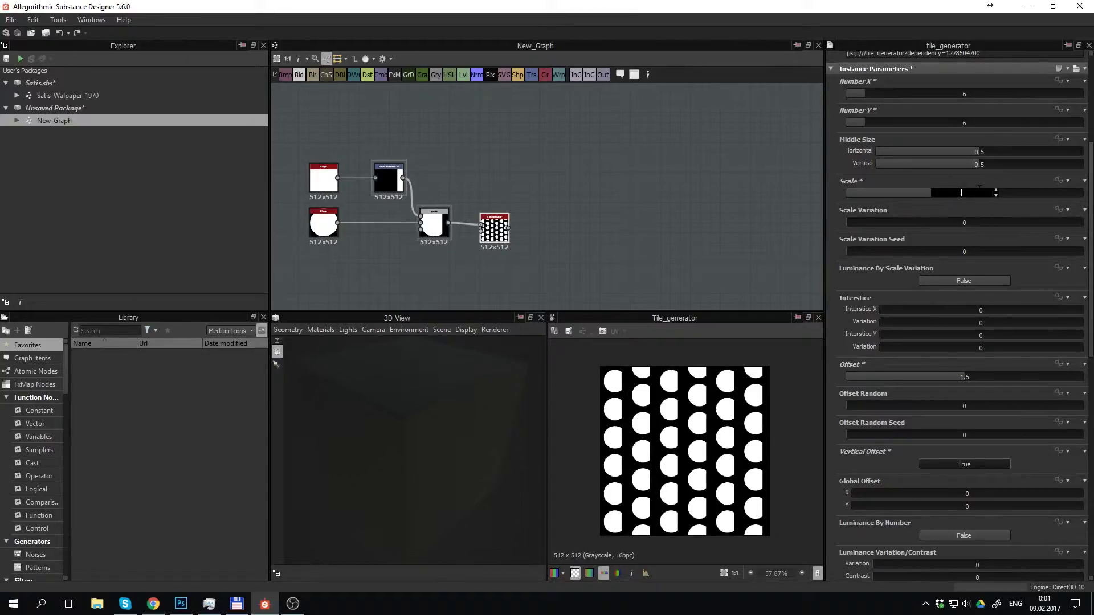
key("Return")
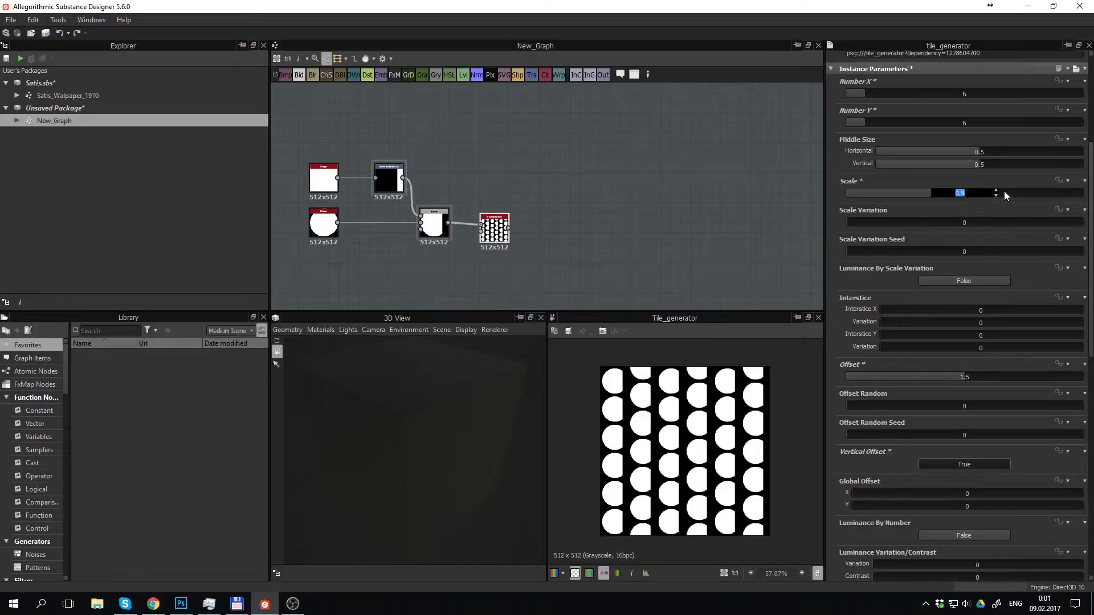
type("0.85")
key("Return")
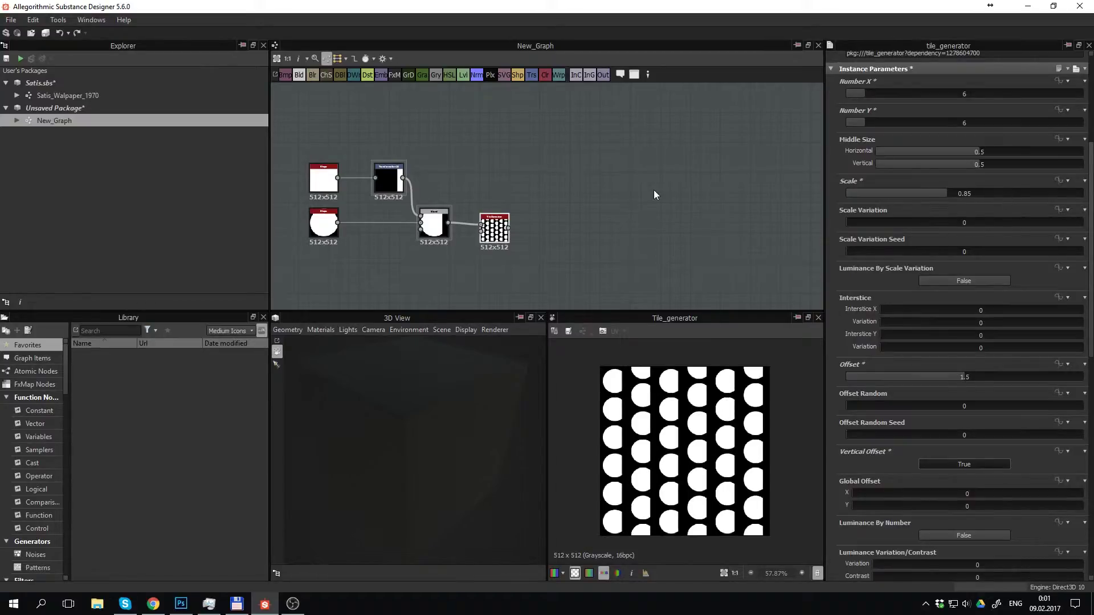
left_click_drag(508, 227, 516, 229)
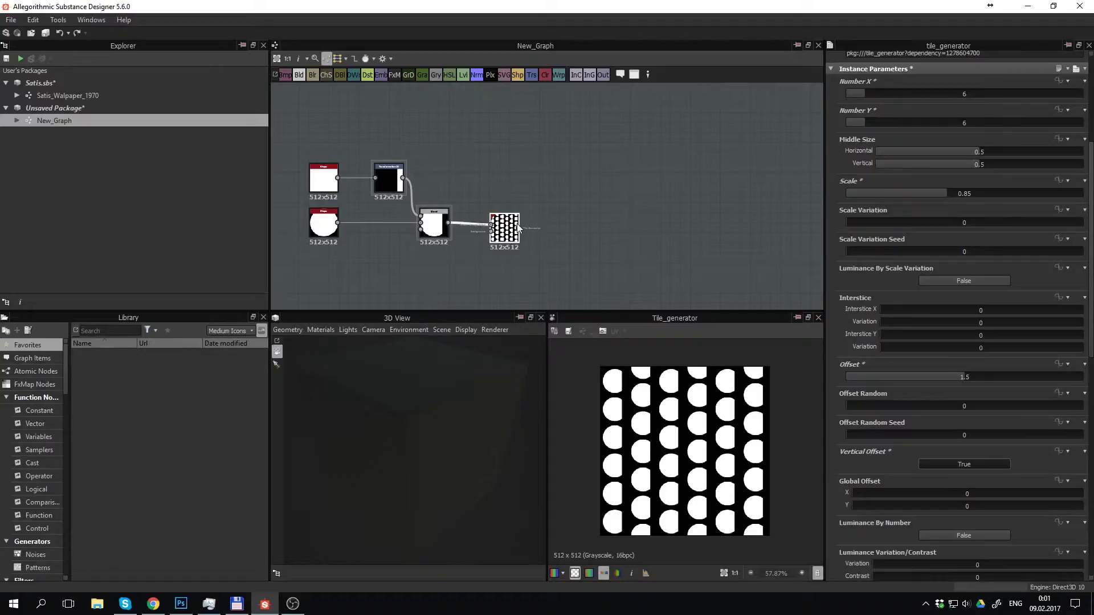
middle_click_drag(545, 206, 506, 237)
Add a new black Uniform Color node above the graph
scroll(512, 225, "down", 1)
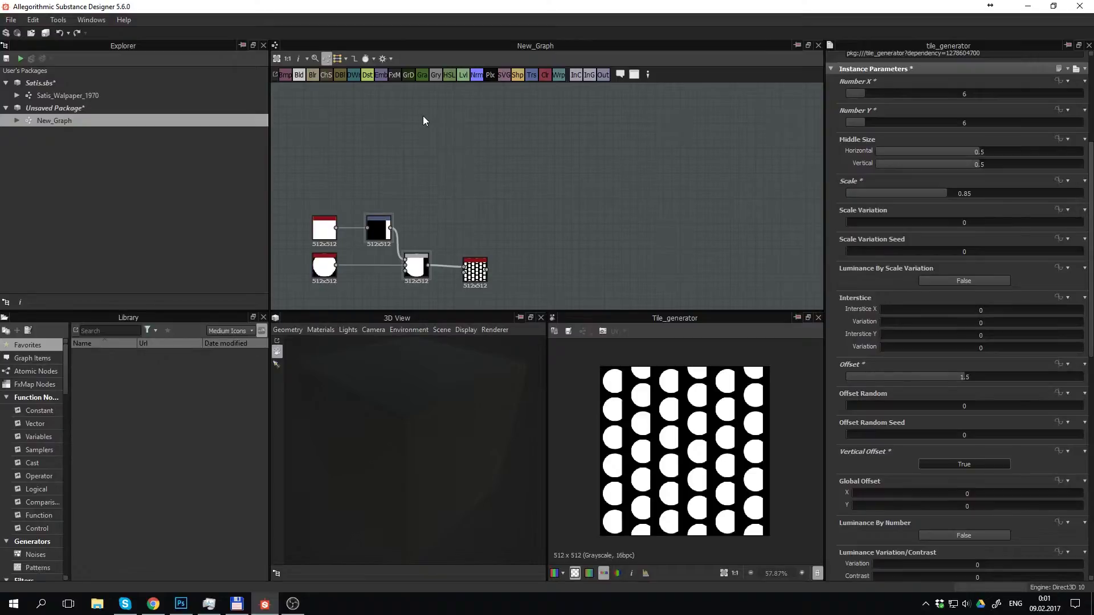
key("space")
type("n")
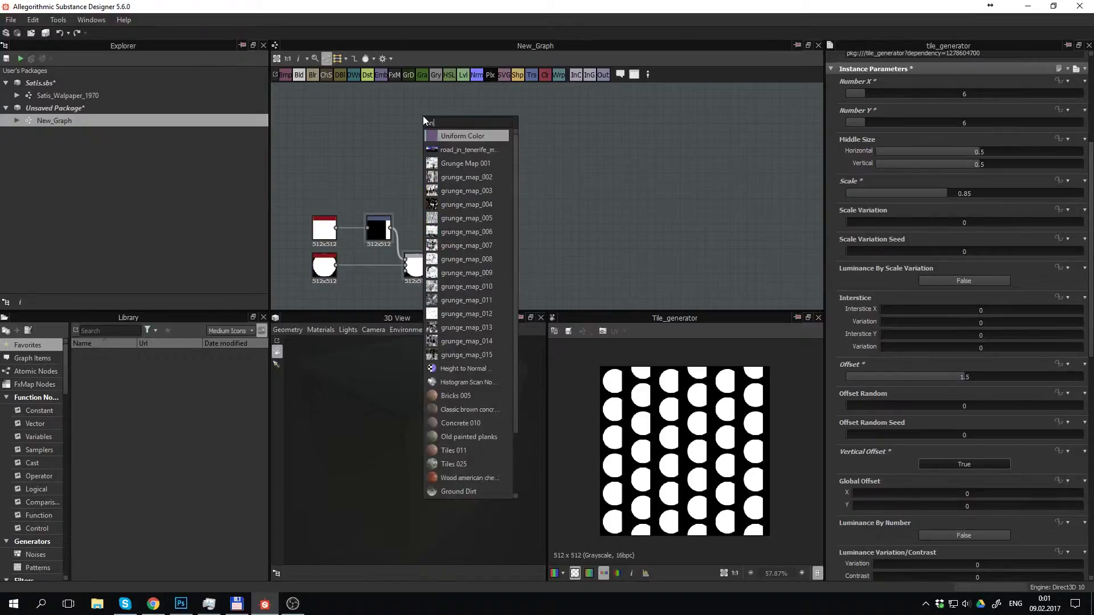
key("Return")
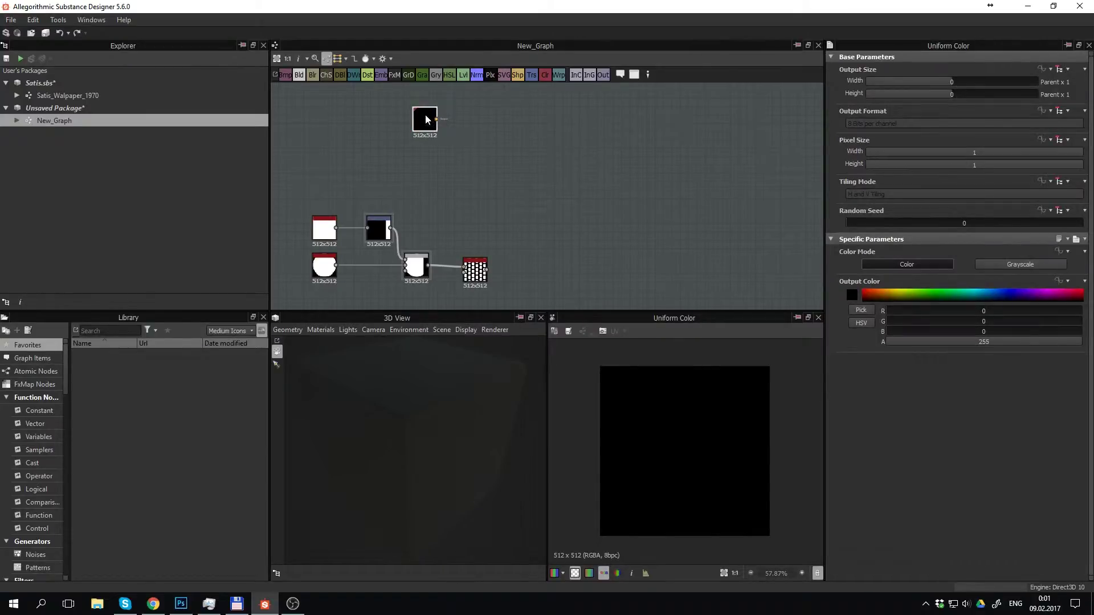
left_click_drag(426, 119, 402, 131)
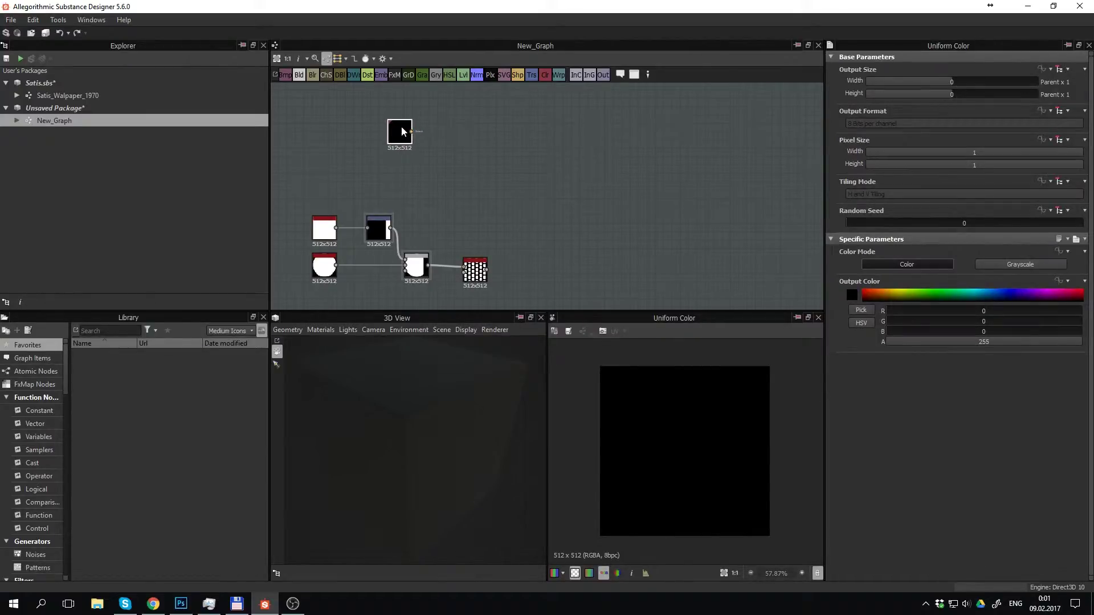
Duplicate the Transformation 2D node with its input into open space
left_click(379, 228)
key("ctrl+d")
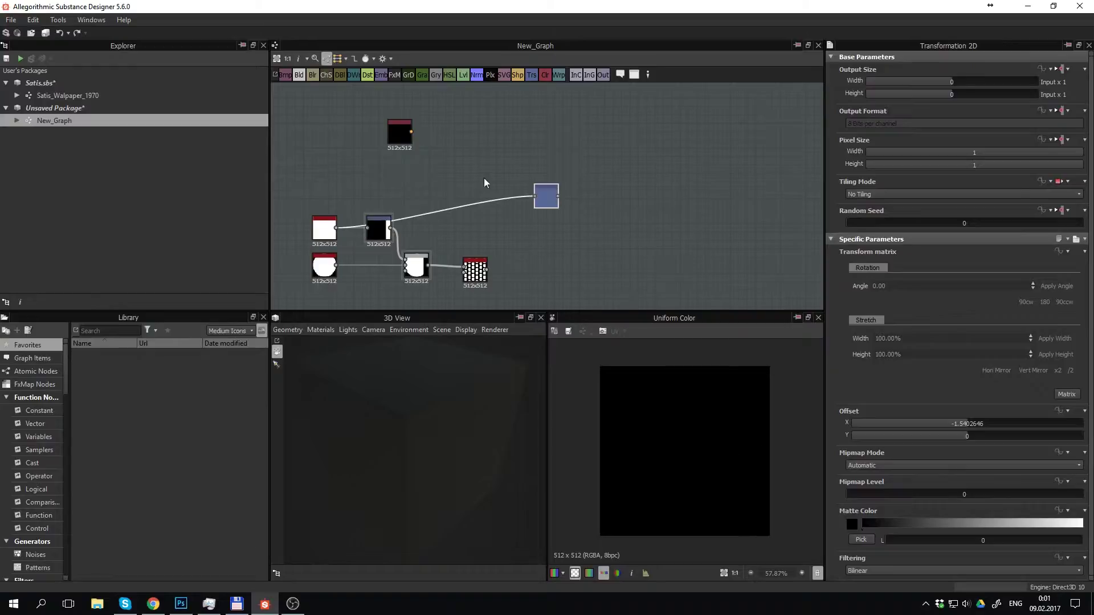
mouse_move(535, 192)
left_mouse_down()
mouse_move(397, 178)
mouse_move(412, 161)
left_mouse_up()
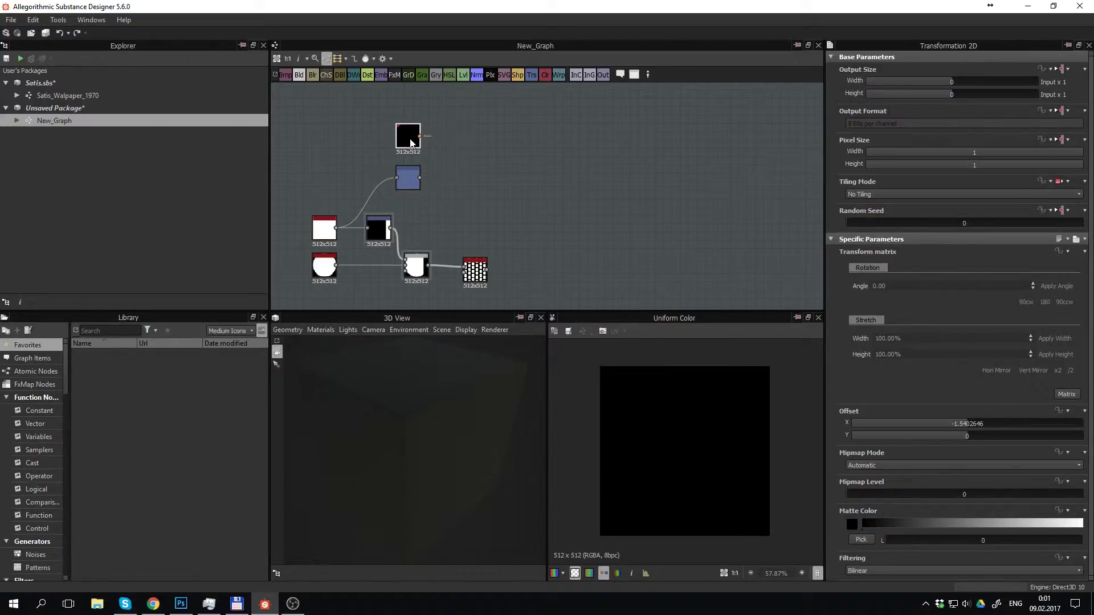
Add a Blend node and connect the black Uniform Color into it
left_click(463, 173)
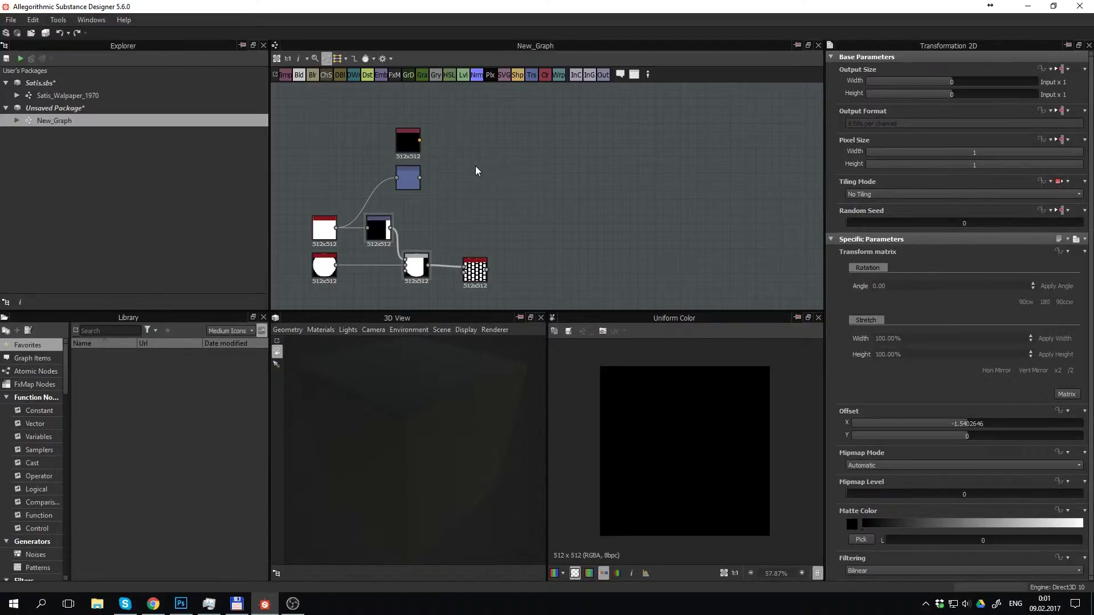
right_click(468, 172)
type("b")
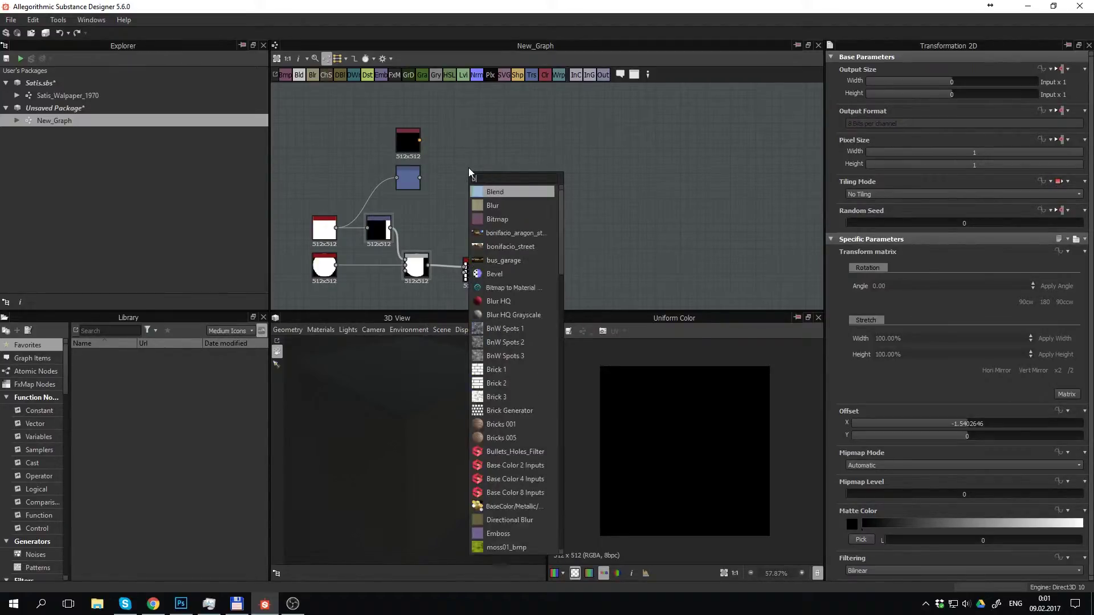
type("len")
key("Return")
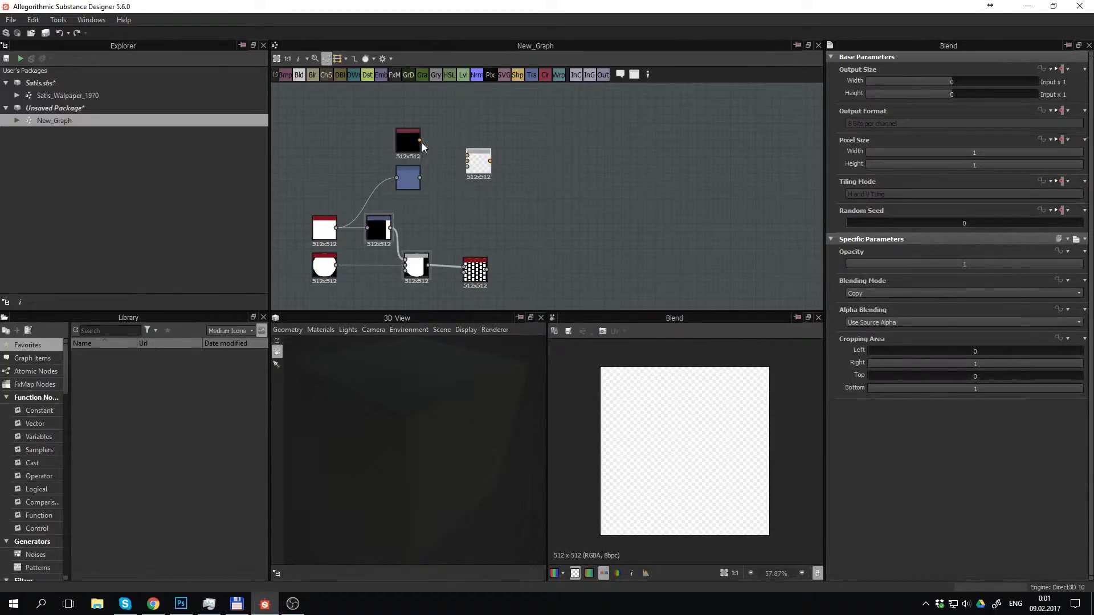
left_click_drag(467, 160, 467, 155)
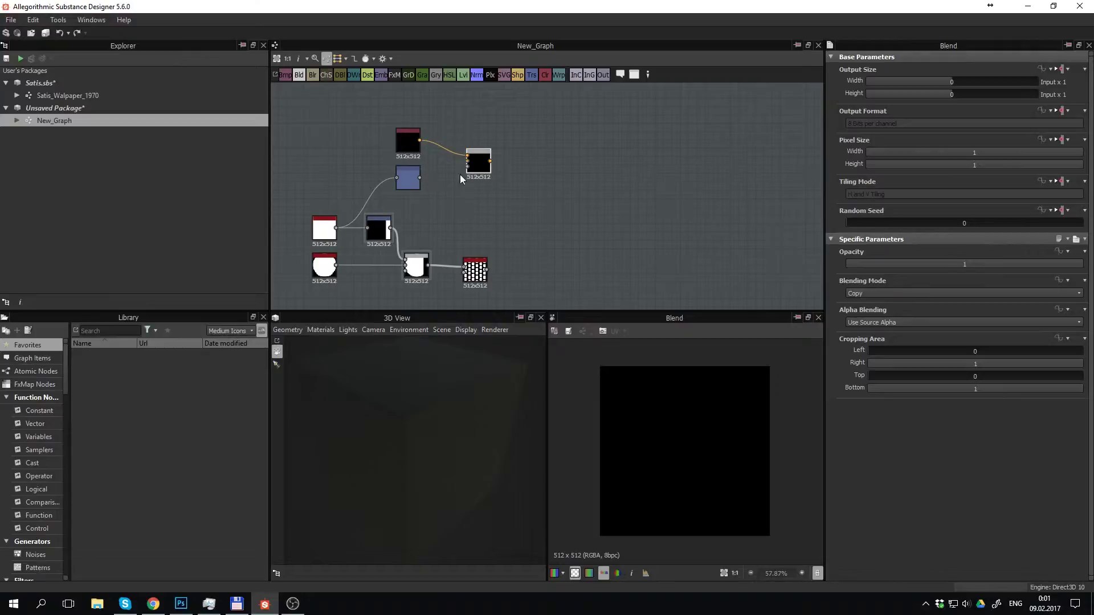
Insert a Blend node after the transform copy and wire the black colour into it
key("space")
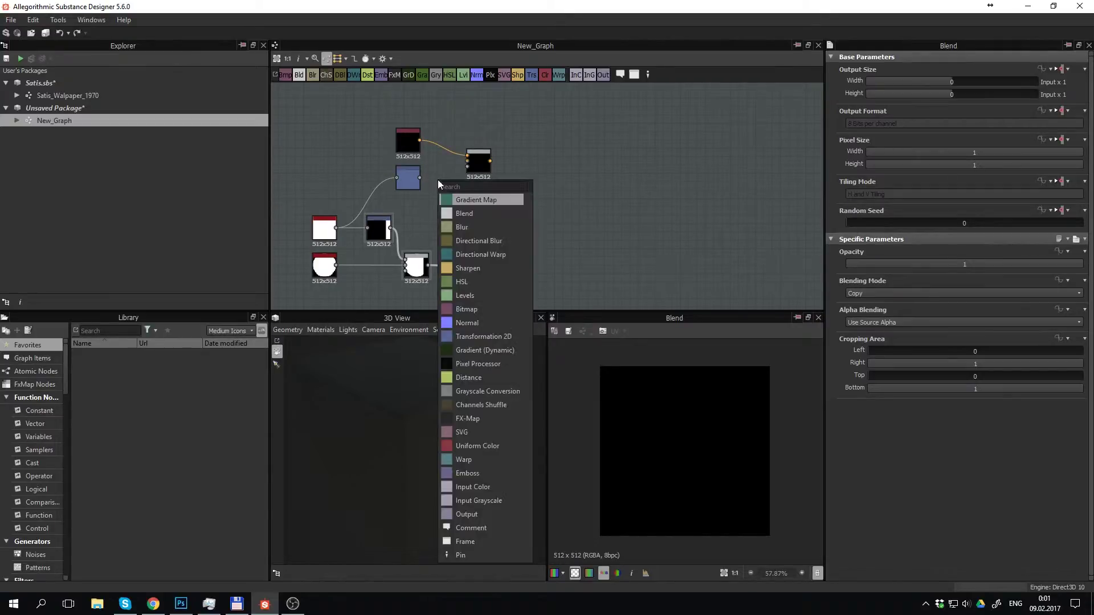
key("Return")
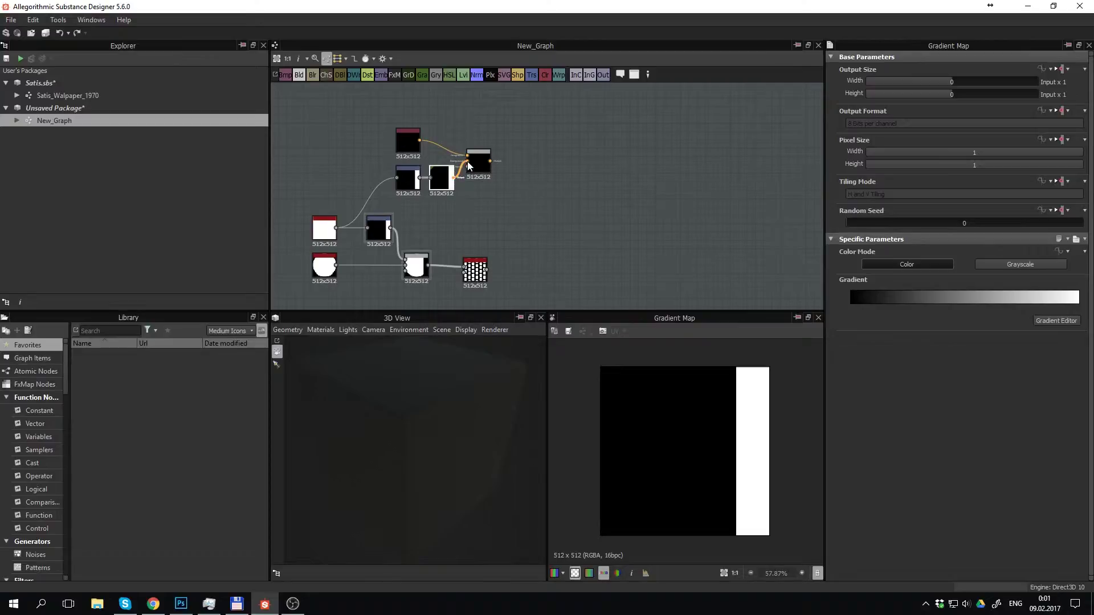
left_click_drag(465, 165, 467, 164)
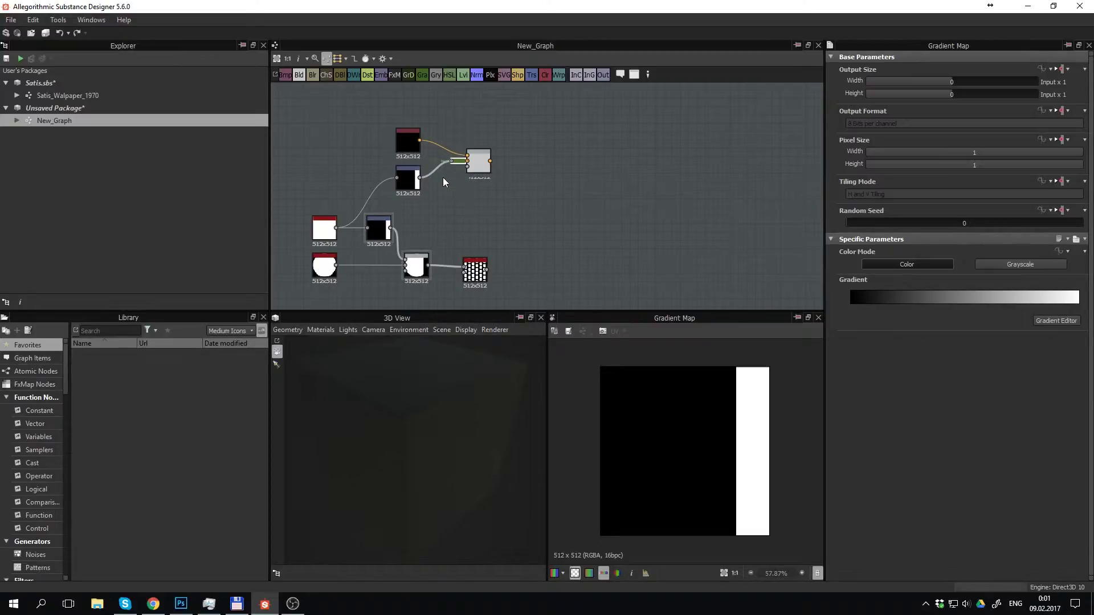
Set the Blend to Multiply, move it right, and start making the Uniform Color red
left_click(479, 164)
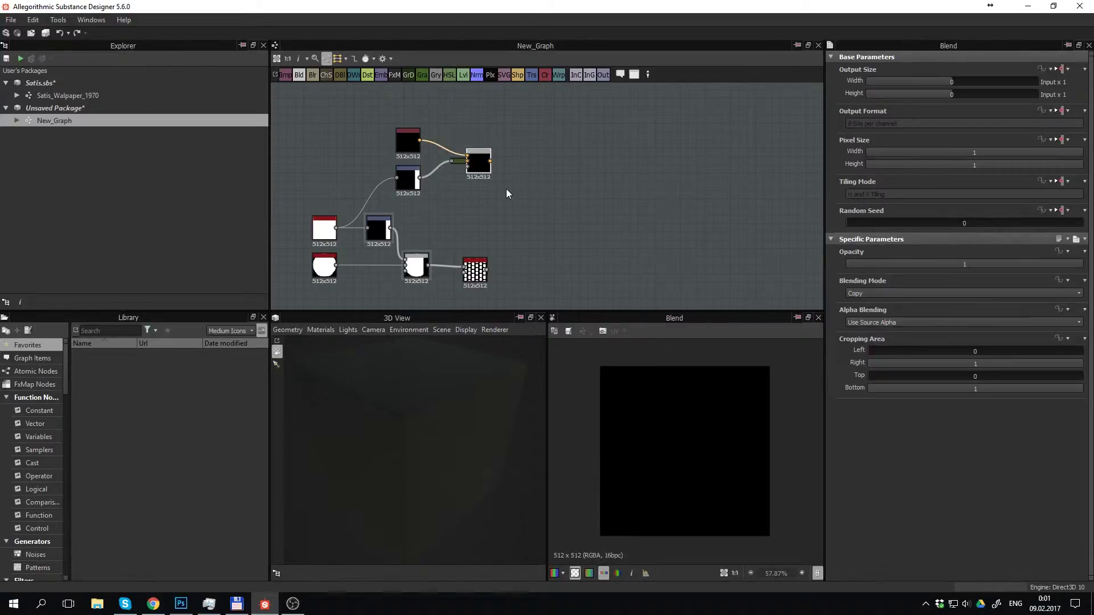
left_click(894, 292)
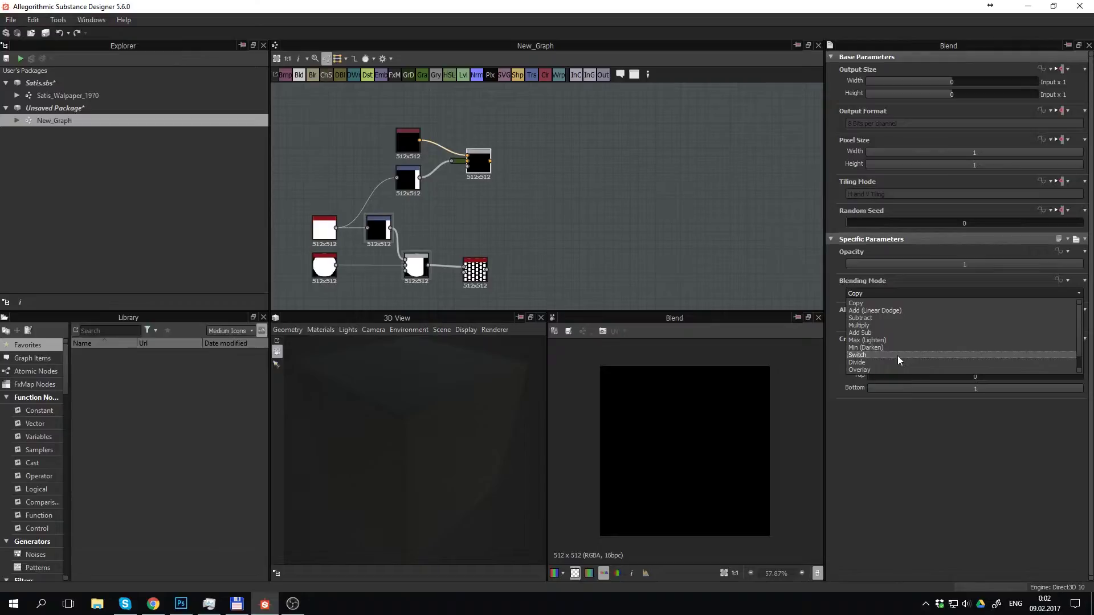
left_click(890, 326)
left_click_drag(484, 167, 532, 167)
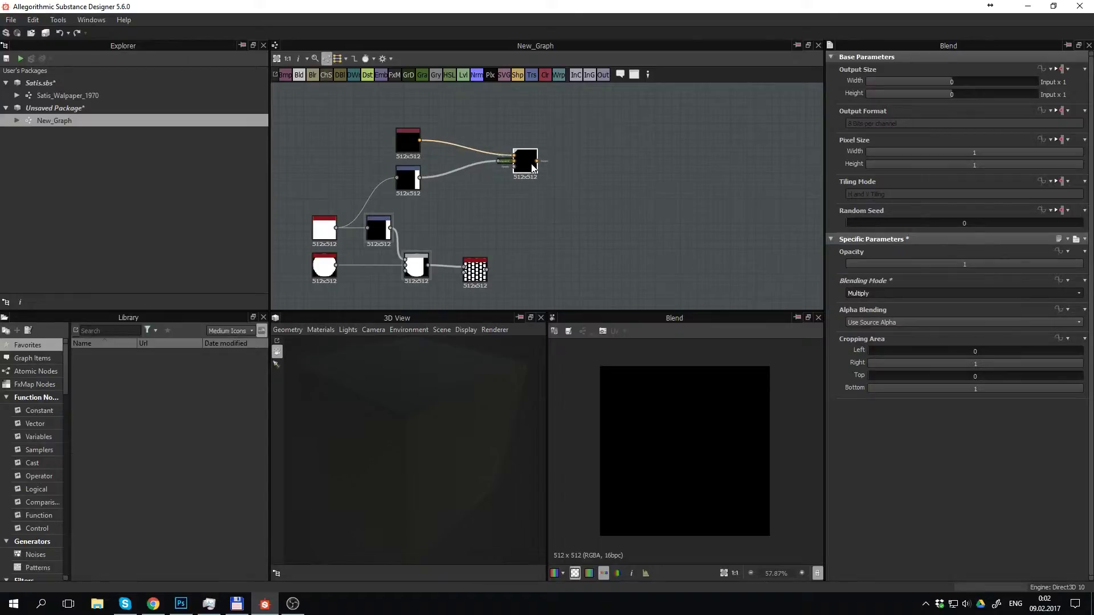
double_click(399, 151)
left_click(865, 294)
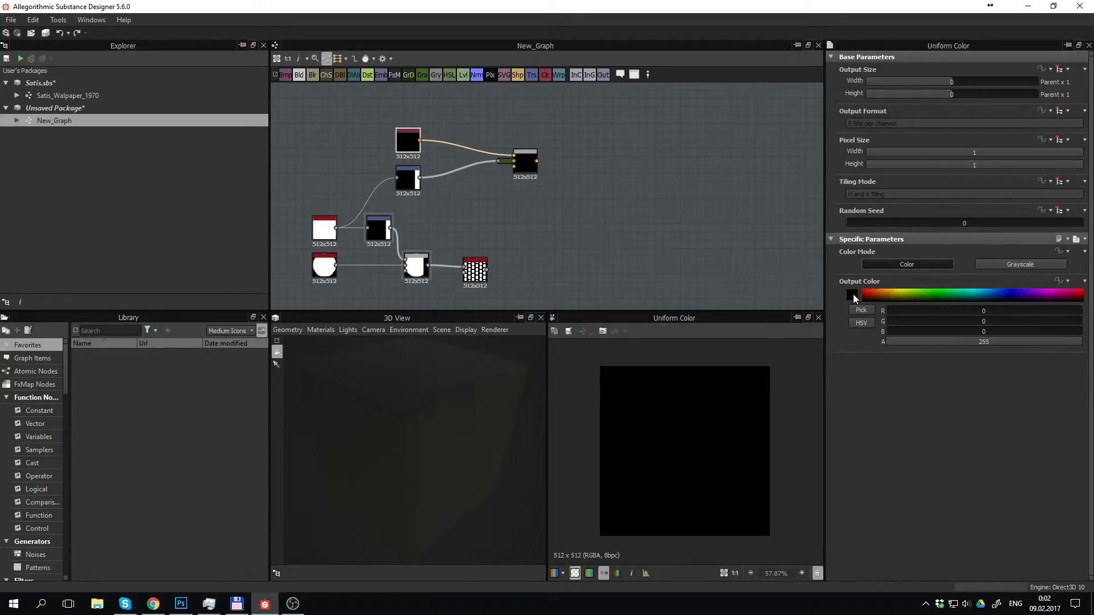
Mask the Blend with the Tile Generator for one red column of tiles, then frame all nodes
double_click(525, 161)
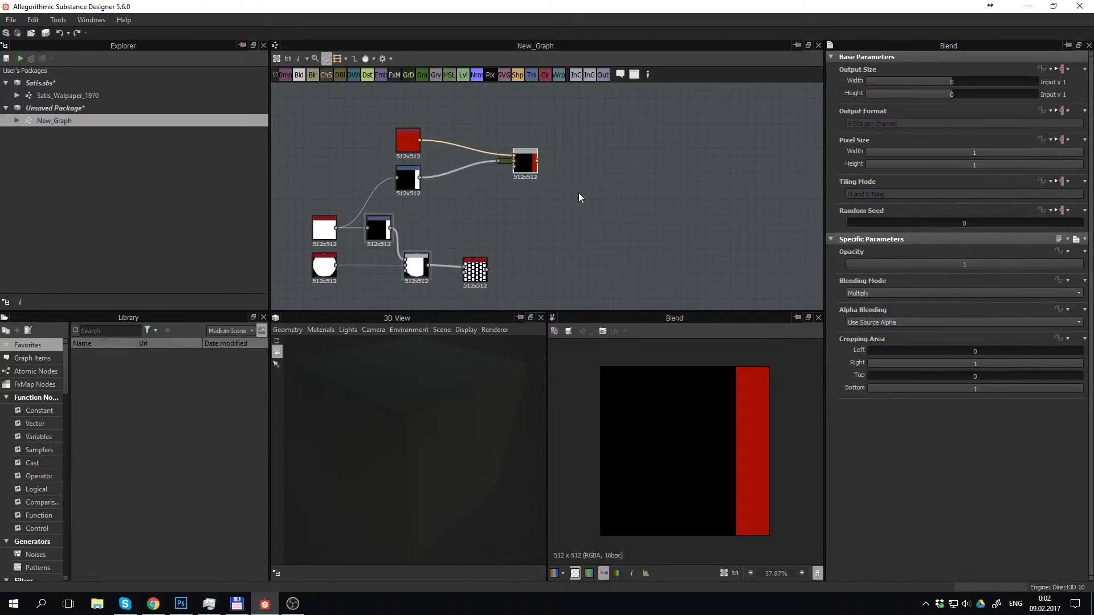
left_click_drag(488, 269, 514, 166)
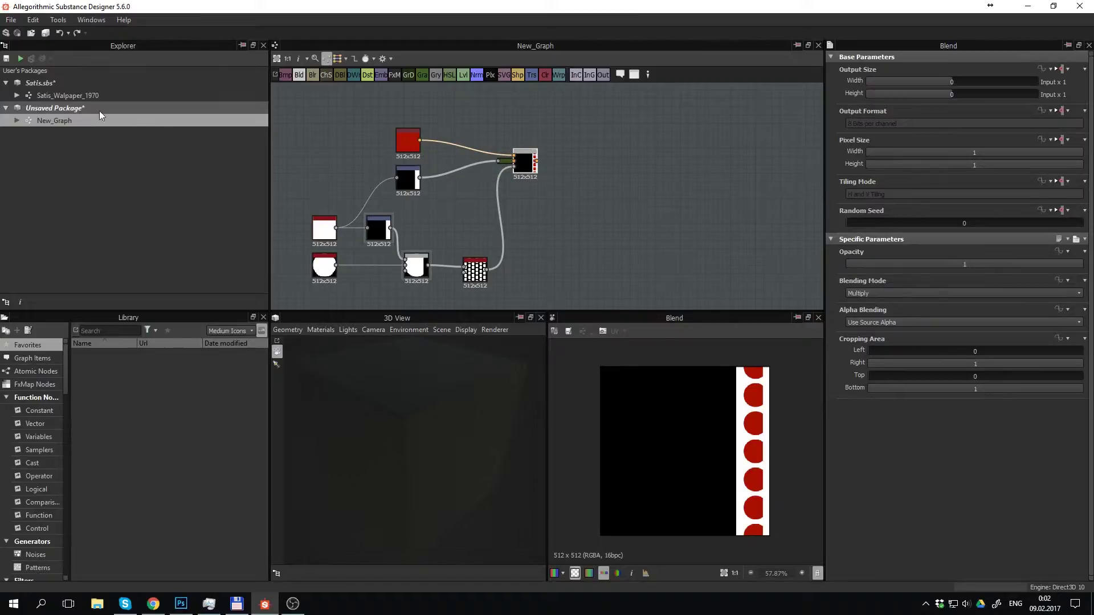
left_click(80, 95)
left_click(572, 142)
Rewire the Blend with the stripe as mask and the tile pattern as input
key("f")
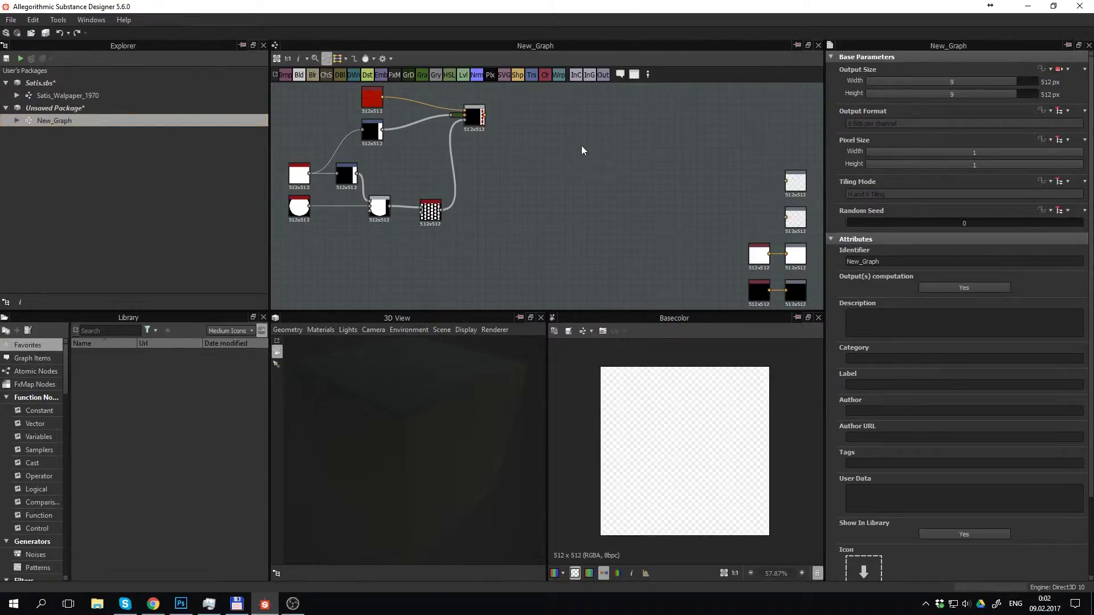
middle_click_drag(582, 149, 646, 190)
scroll(560, 163, "up", 1)
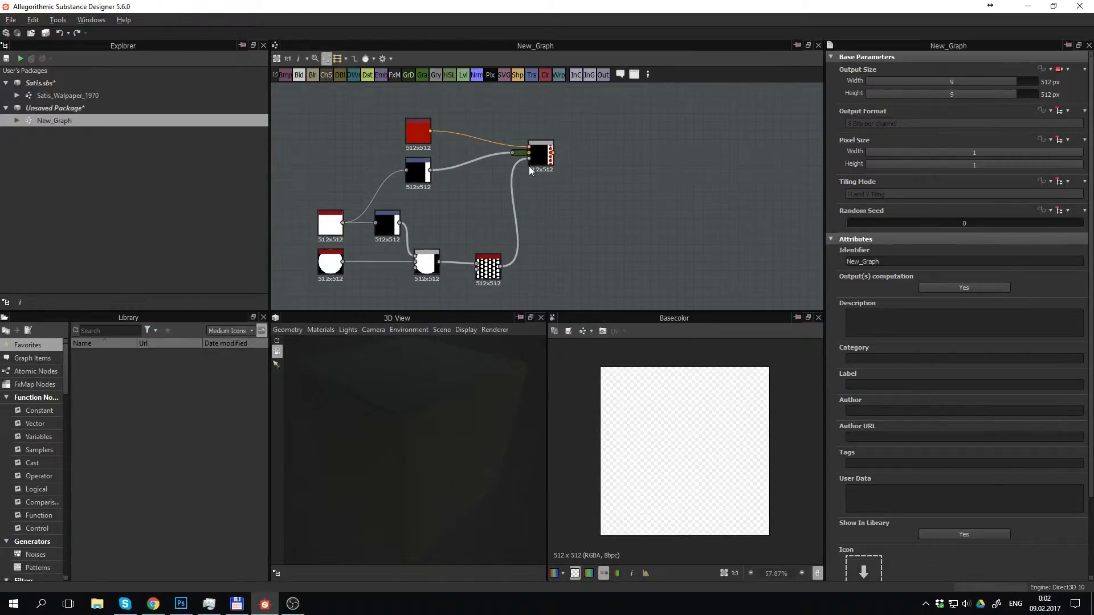
scroll(528, 166, "up", 1)
left_click_drag(534, 159, 541, 153)
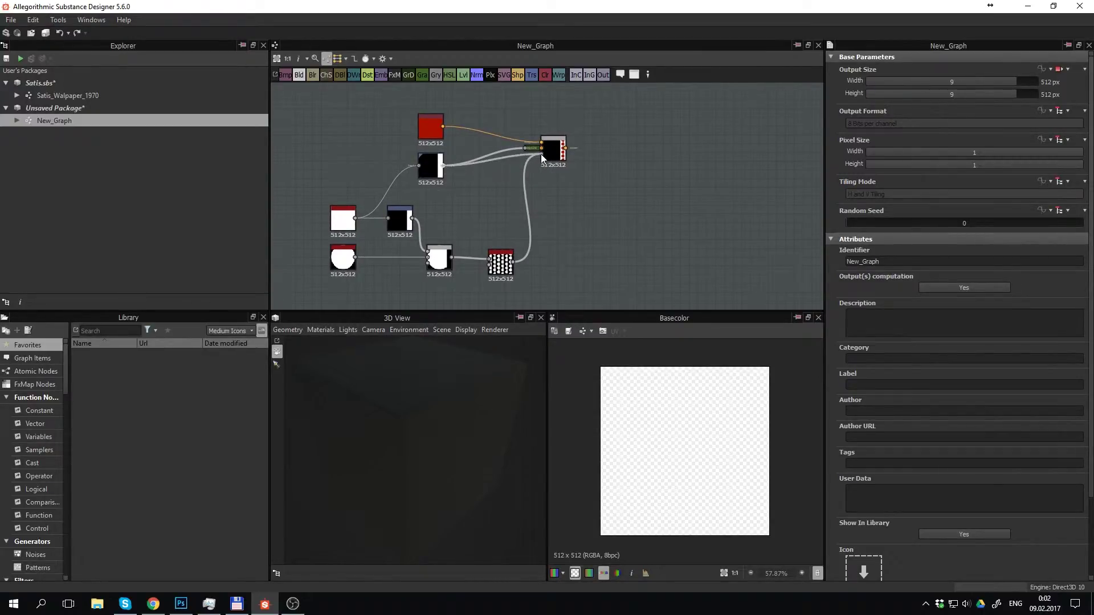
left_click_drag(512, 262, 542, 151)
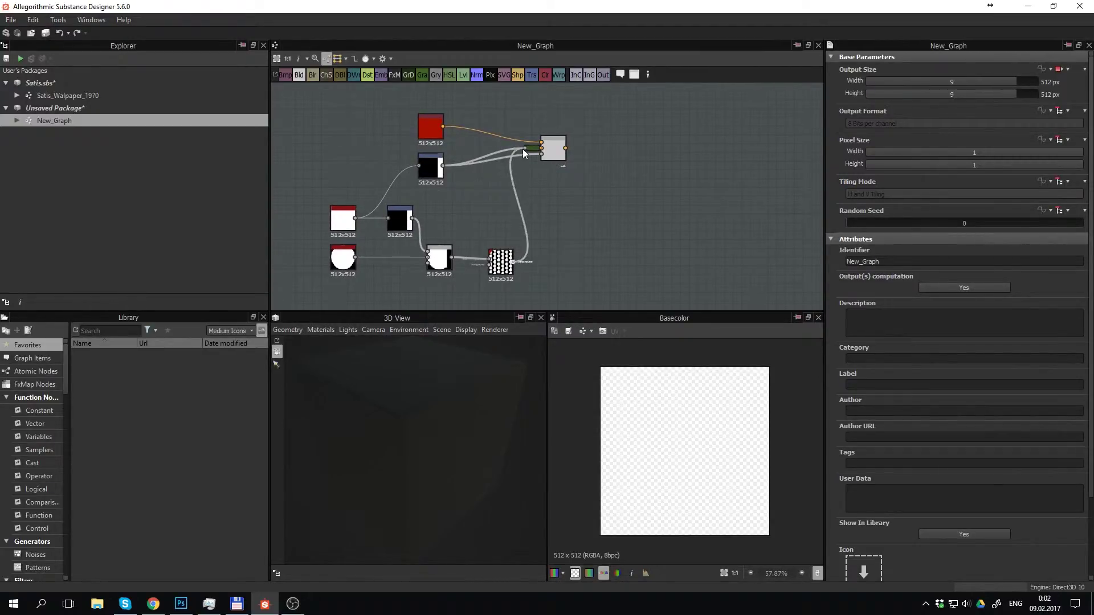
double_click(557, 154)
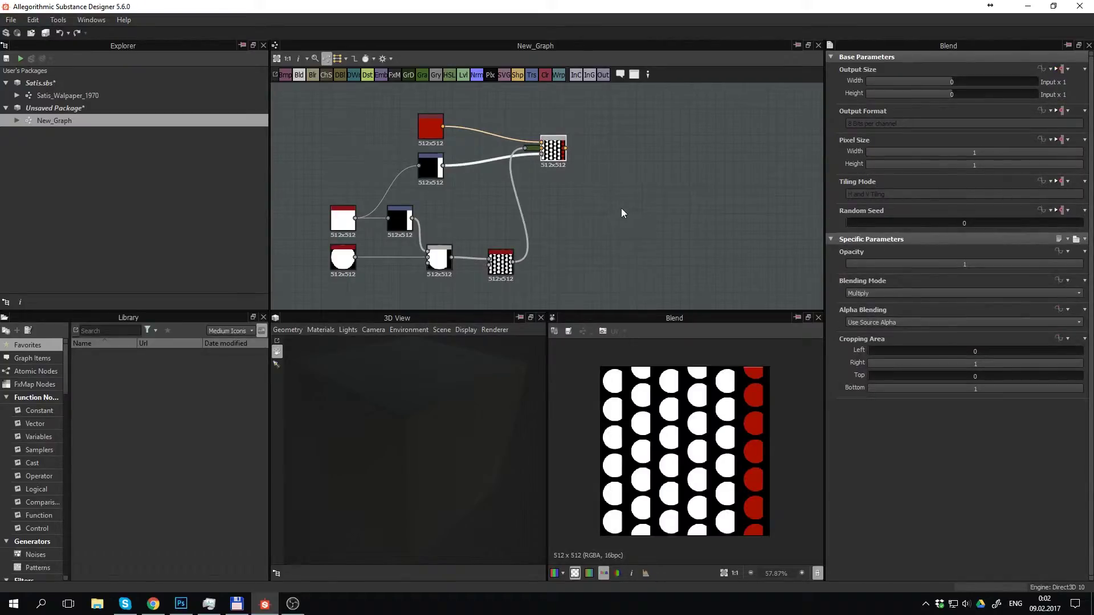
Stretch the stripe transform past the top and bottom edges, then preview the Blend
double_click(428, 166)
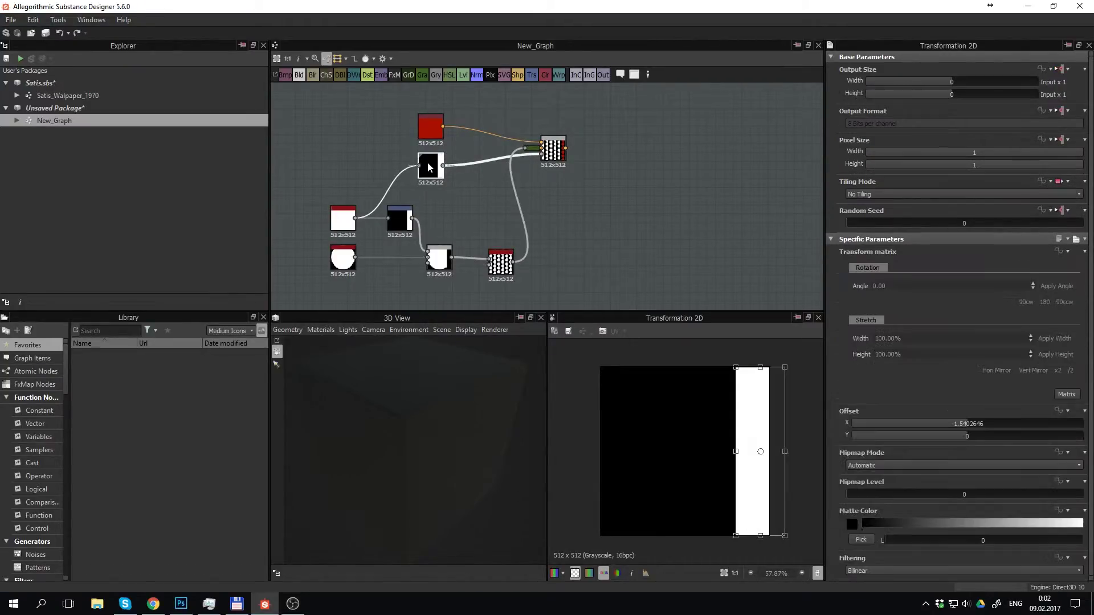
left_click_drag(765, 373, 766, 386)
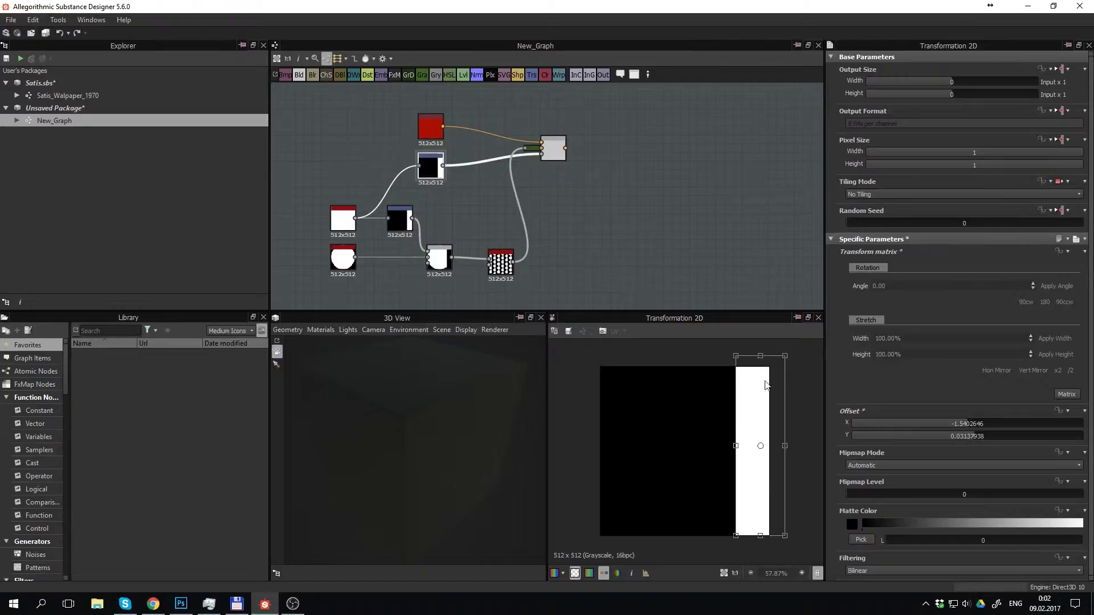
left_click_drag(761, 536, 762, 545)
double_click(557, 146)
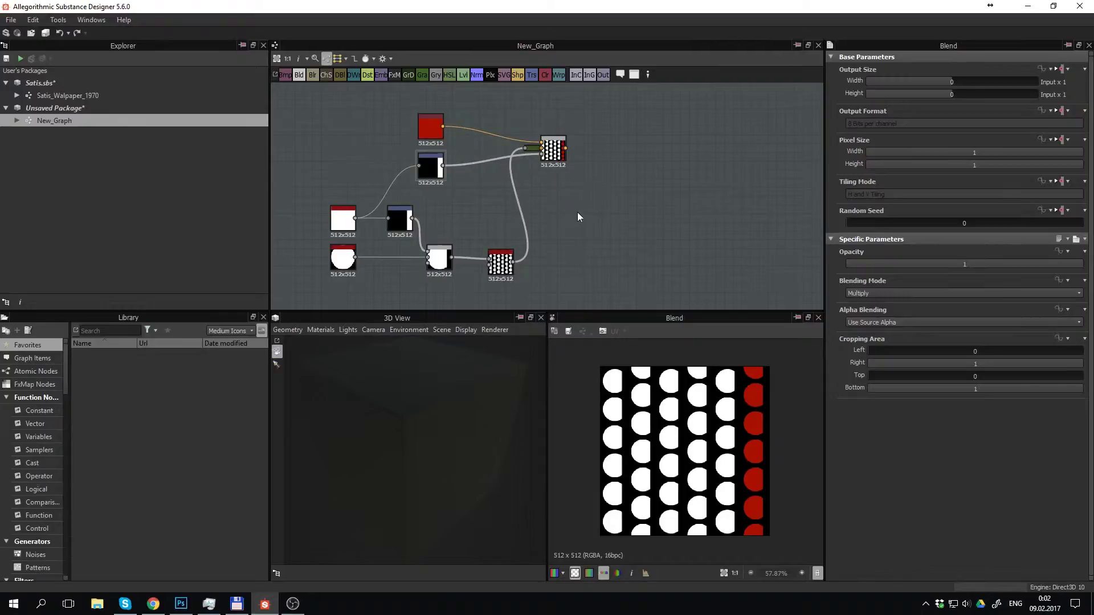
Rearrange the Blend and red colour nodes and select the red column chain
left_click_drag(560, 154, 595, 154)
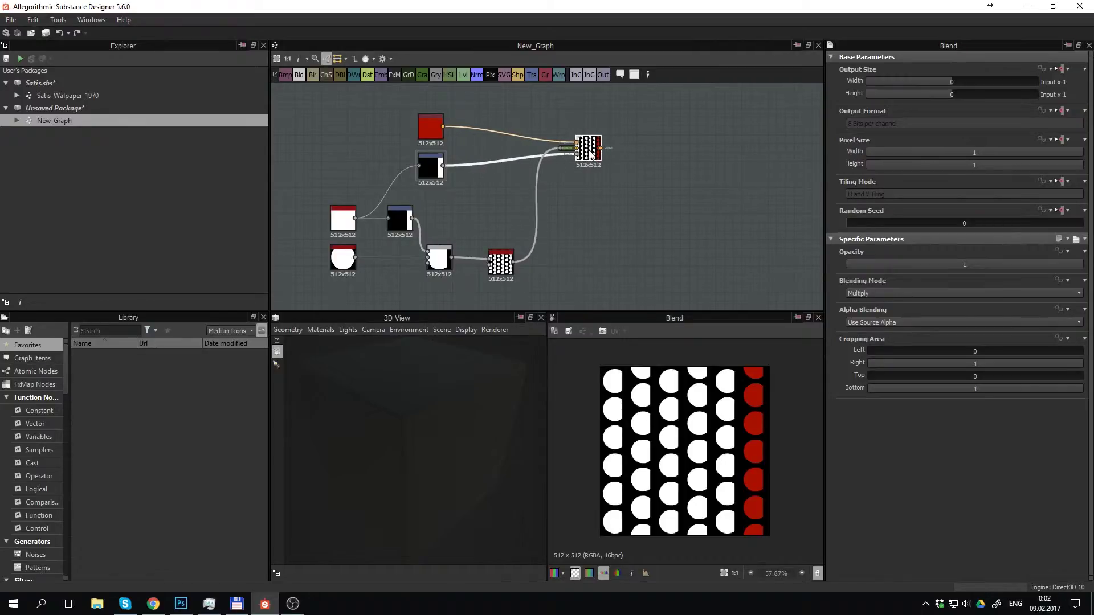
mouse_move(439, 131)
left_mouse_down()
mouse_move(512, 124)
mouse_move(442, 125)
left_mouse_up()
middle_click_drag(601, 191, 526, 220)
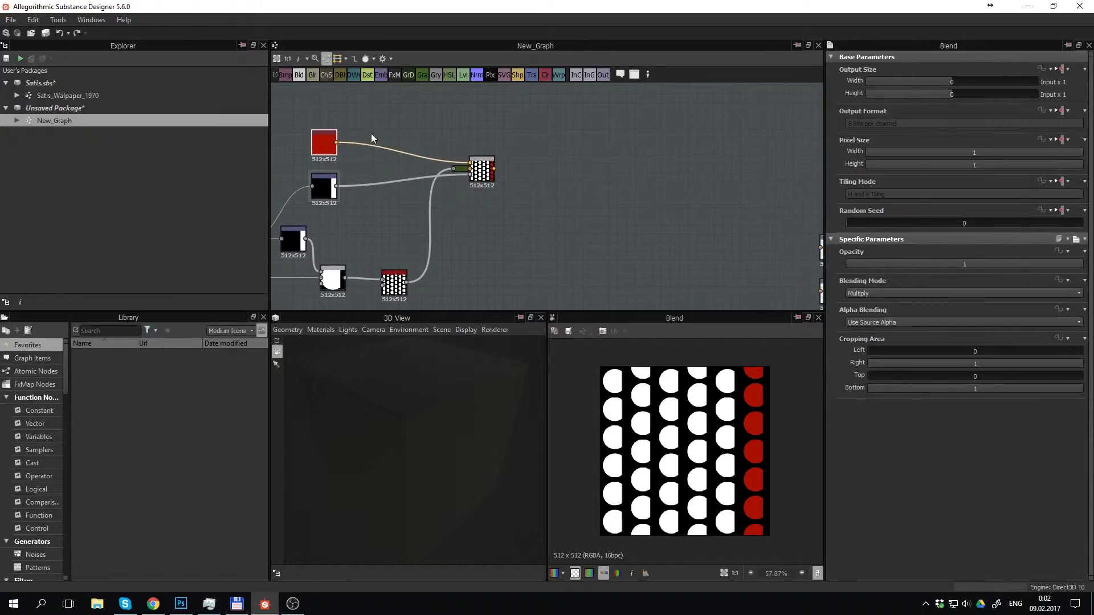
left_click(323, 186)
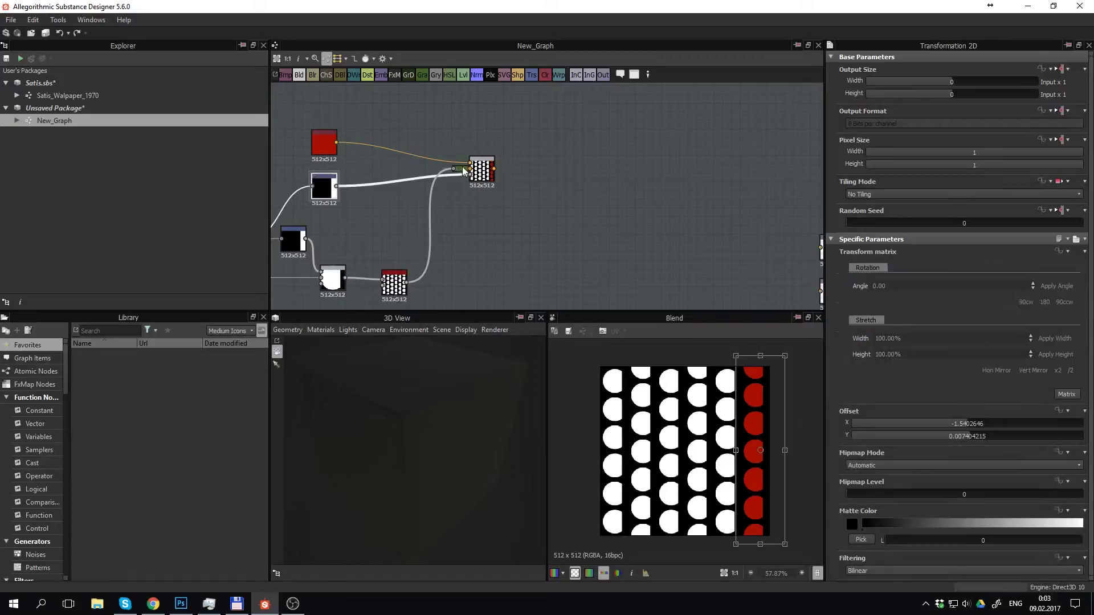
left_click(321, 146)
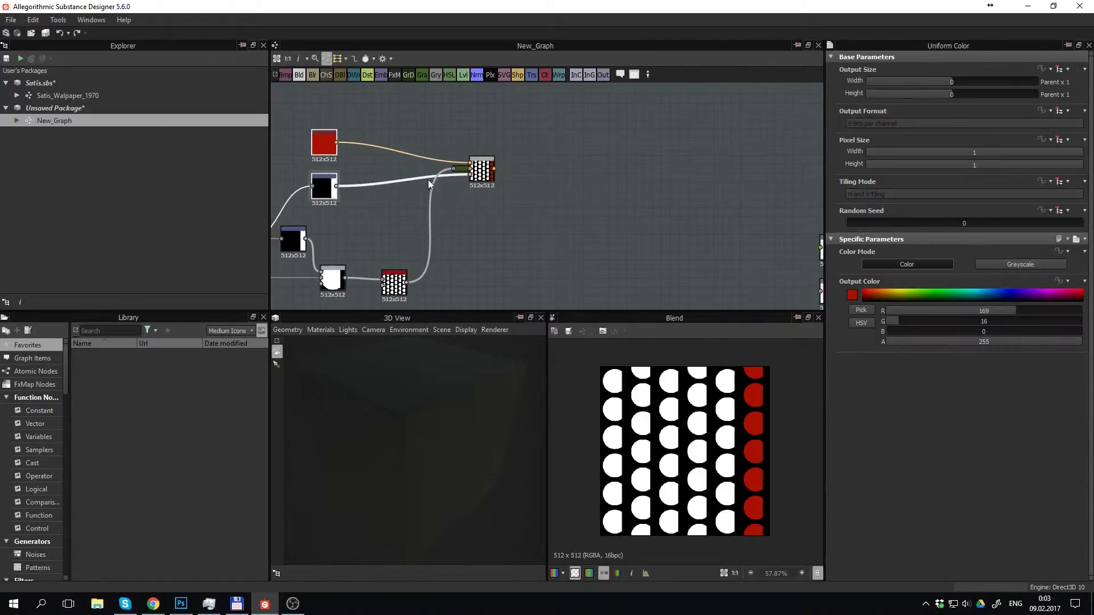
Paste a copy of the red column nodes and arrange it in the graph
key("ctrl+v")
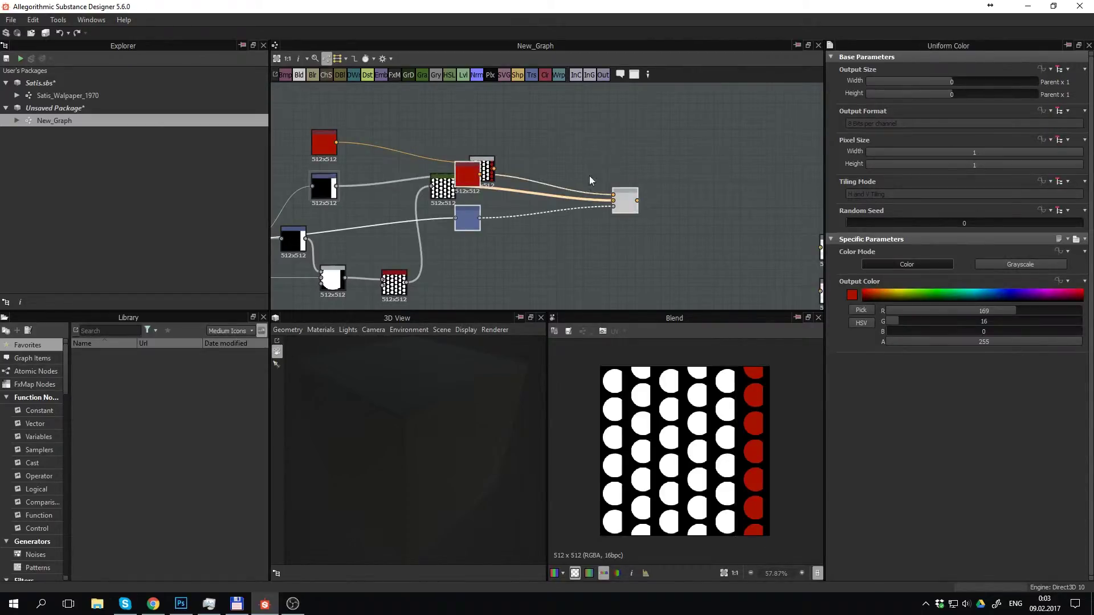
left_click_drag(655, 180, 682, 113)
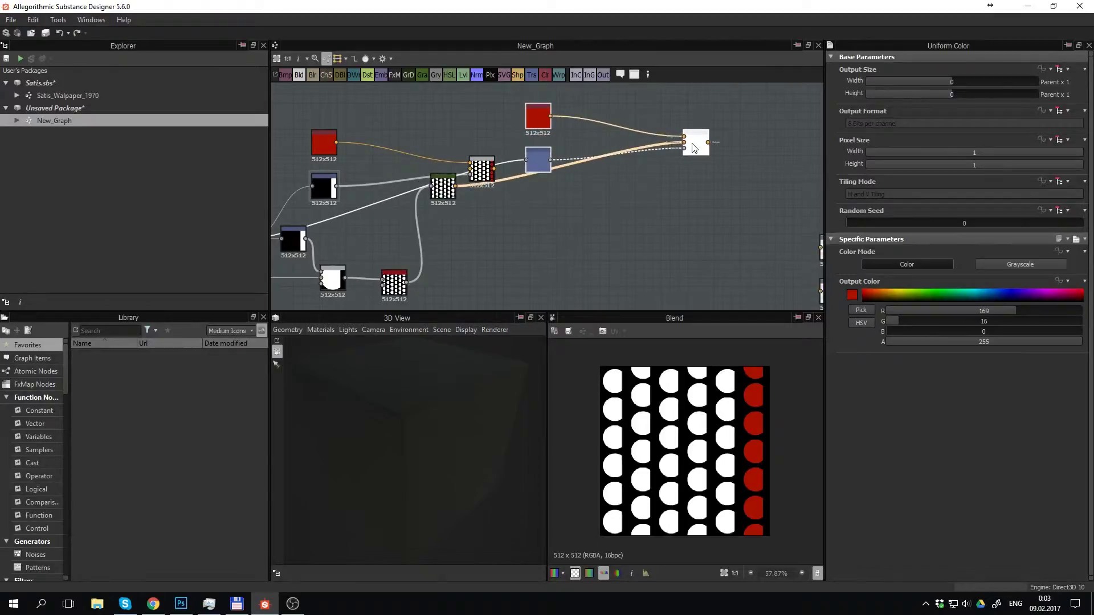
left_click(650, 148)
mouse_move(442, 186)
left_mouse_down()
mouse_move(600, 170)
mouse_move(542, 173)
mouse_move(432, 118)
mouse_move(432, 139)
mouse_move(431, 112)
left_mouse_up()
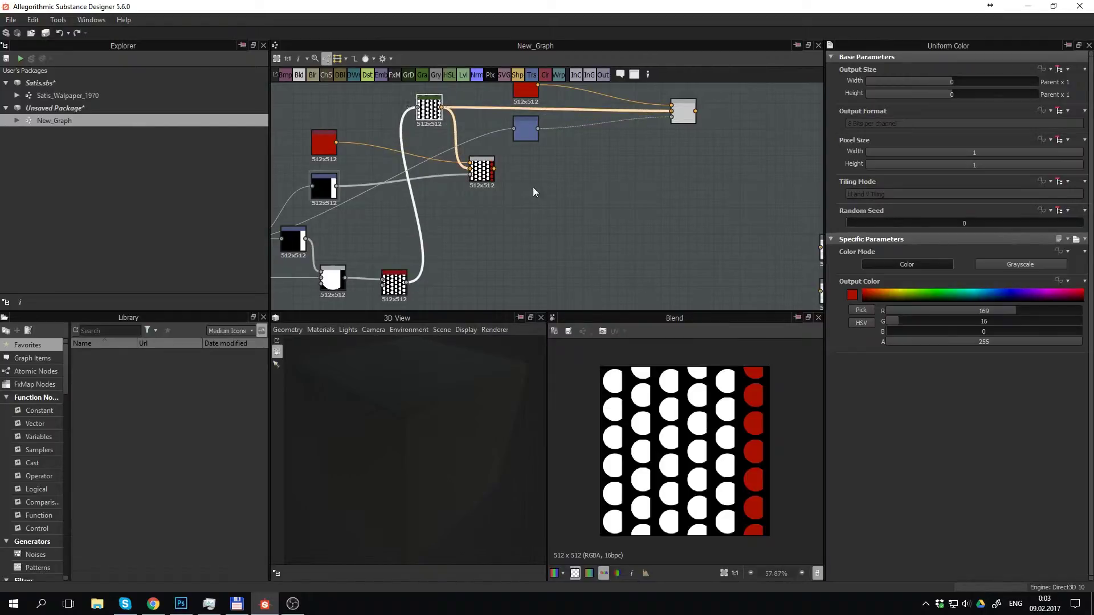
left_click(581, 171)
mouse_move(581, 171)
middle_mouse_down()
mouse_move(570, 203)
mouse_move(495, 203)
mouse_move(623, 203)
middle_mouse_up()
Offset the copied column one place left (X -1.2157) and colour it cyan (0, 201, 191)
left_click(471, 169)
scroll(542, 229, "down", 1)
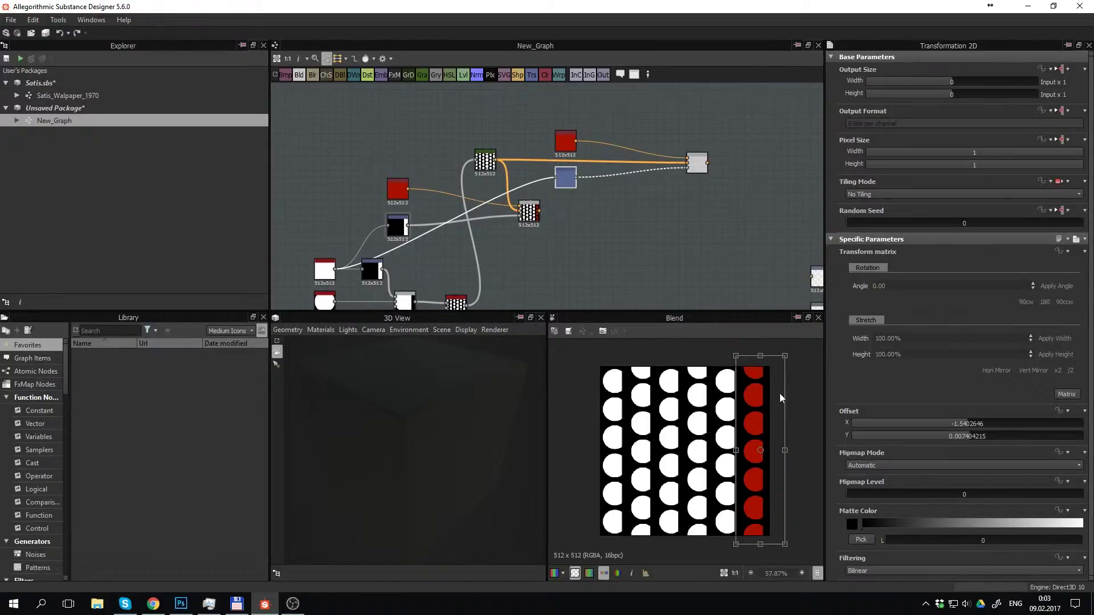
left_click_drag(785, 450, 725, 459)
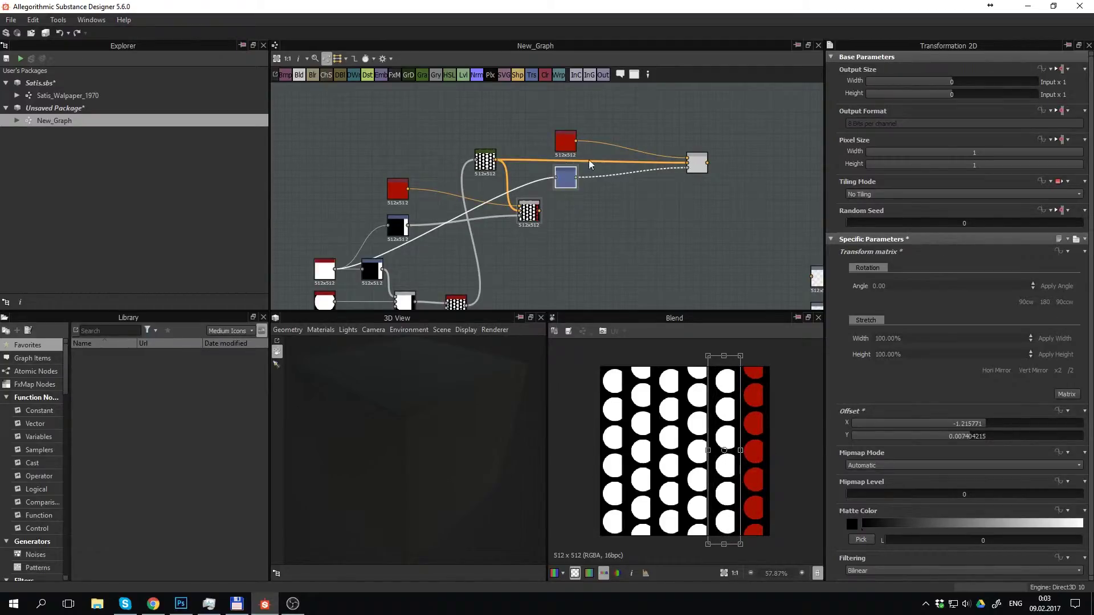
mouse_move(661, 224)
middle_mouse_down()
mouse_move(594, 217)
mouse_move(498, 152)
mouse_move(483, 152)
mouse_move(516, 166)
mouse_move(483, 174)
middle_mouse_up()
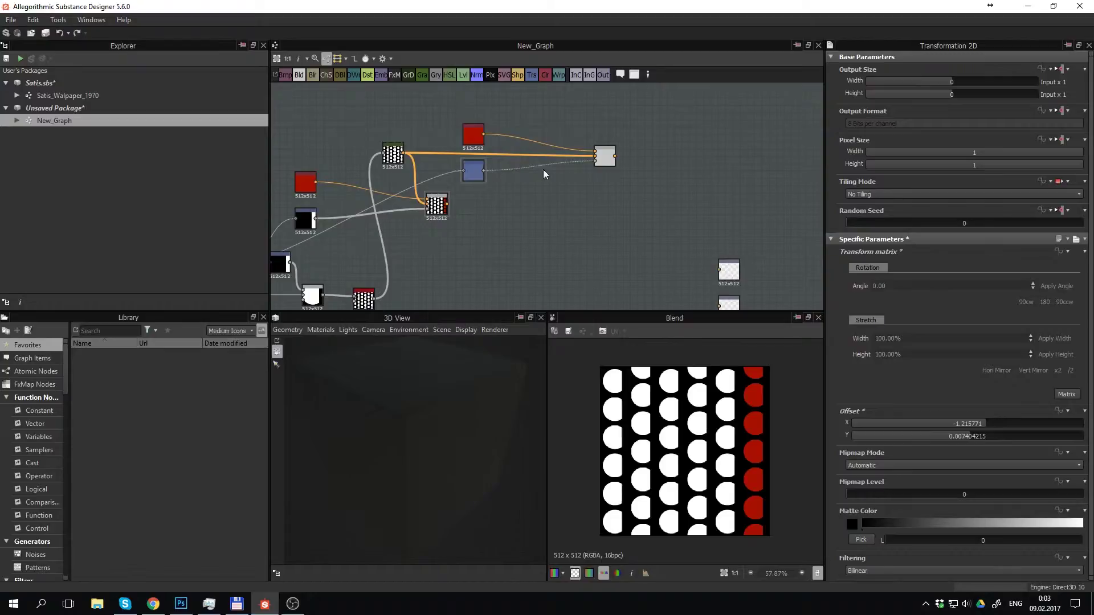
left_click(605, 155)
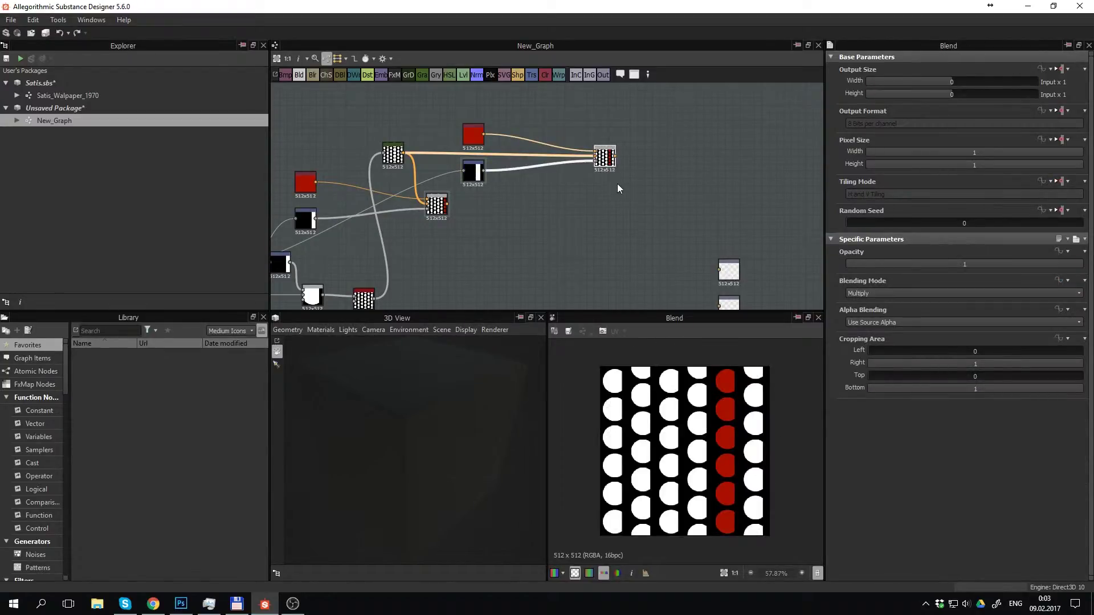
left_click_drag(605, 162, 592, 160)
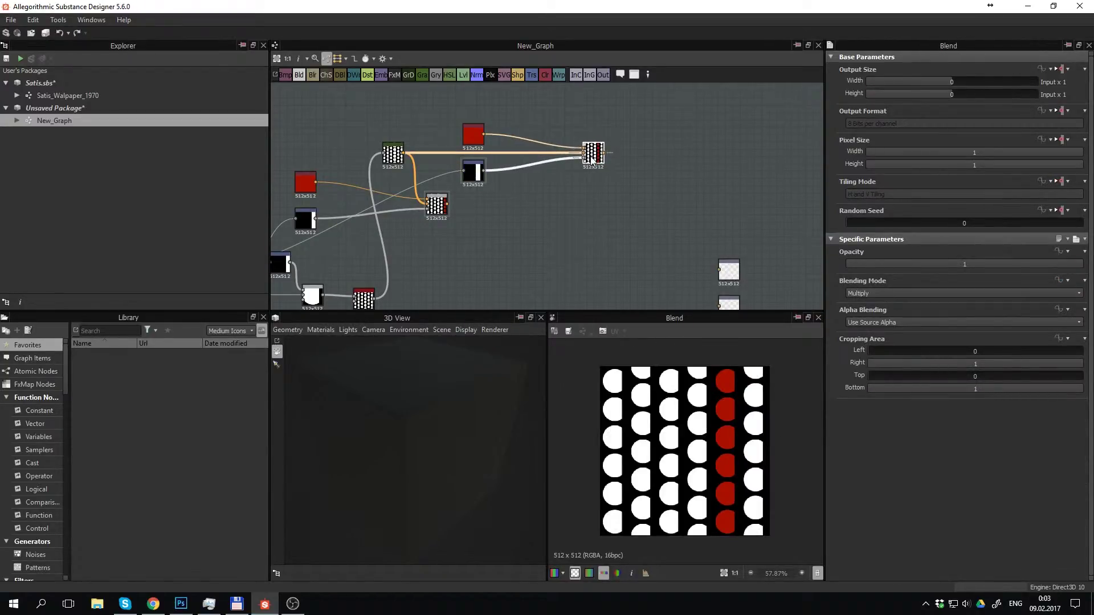
left_click(472, 135)
left_click(974, 293)
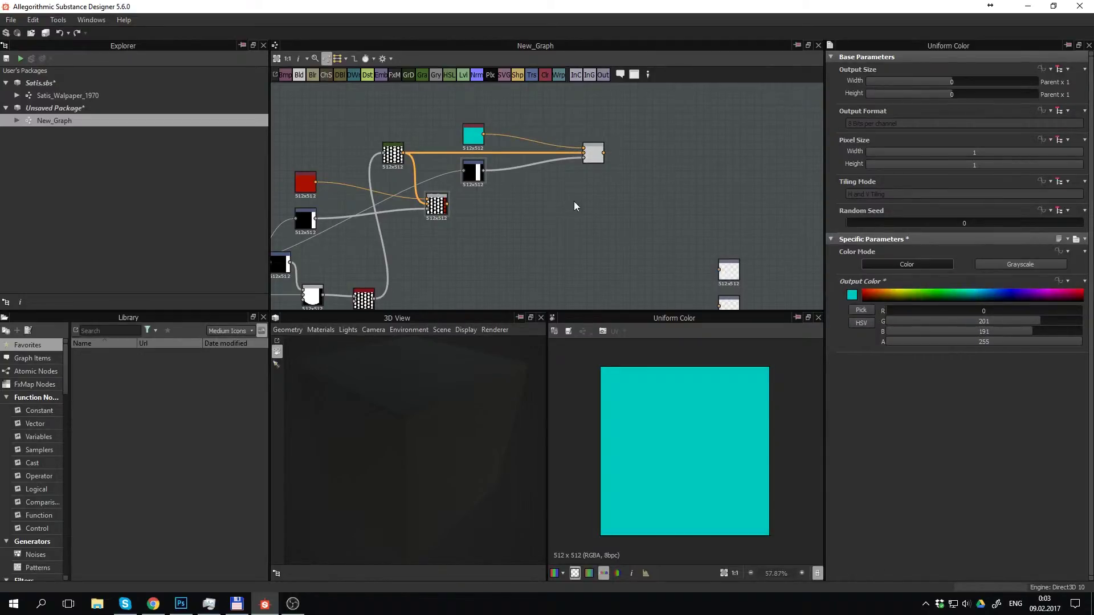
Insert a new Blend node fed by the red-column and cyan-column results
middle_click_drag(573, 201, 547, 203)
left_click(561, 164)
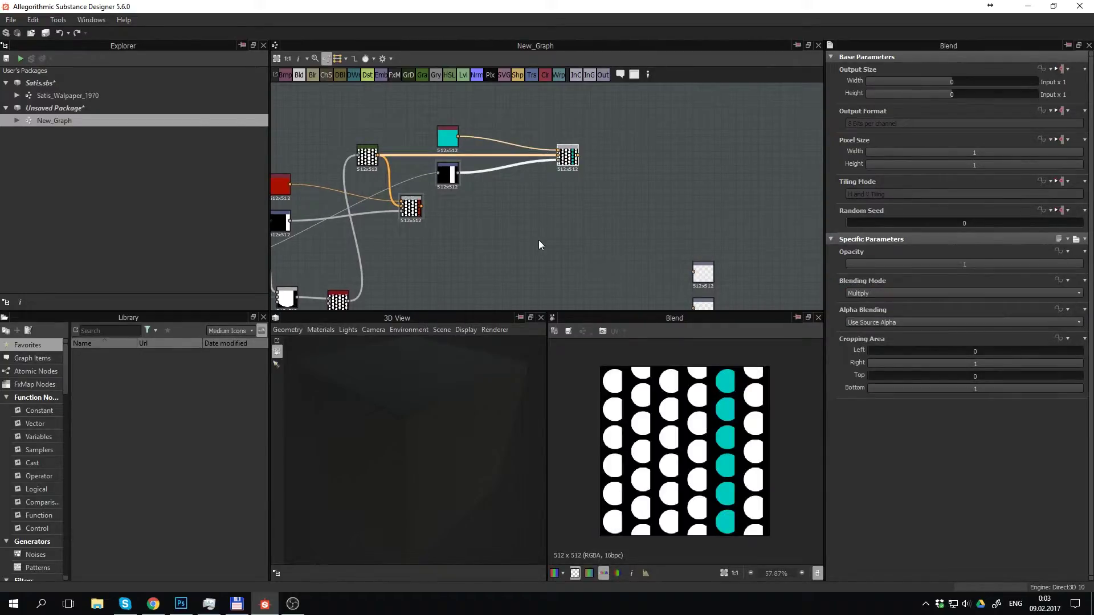
key("space")
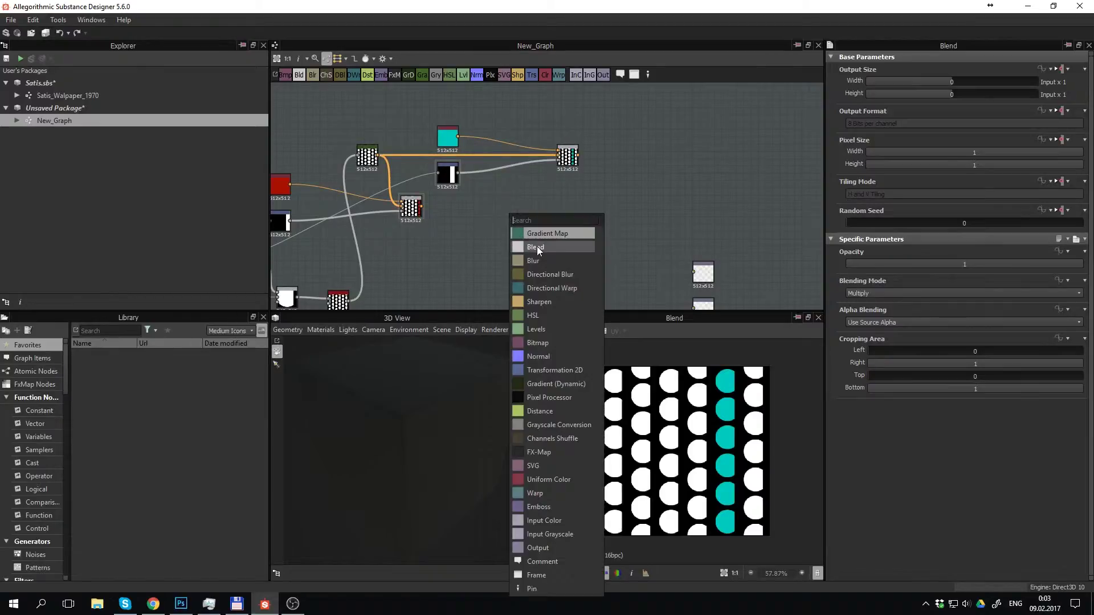
type("bl")
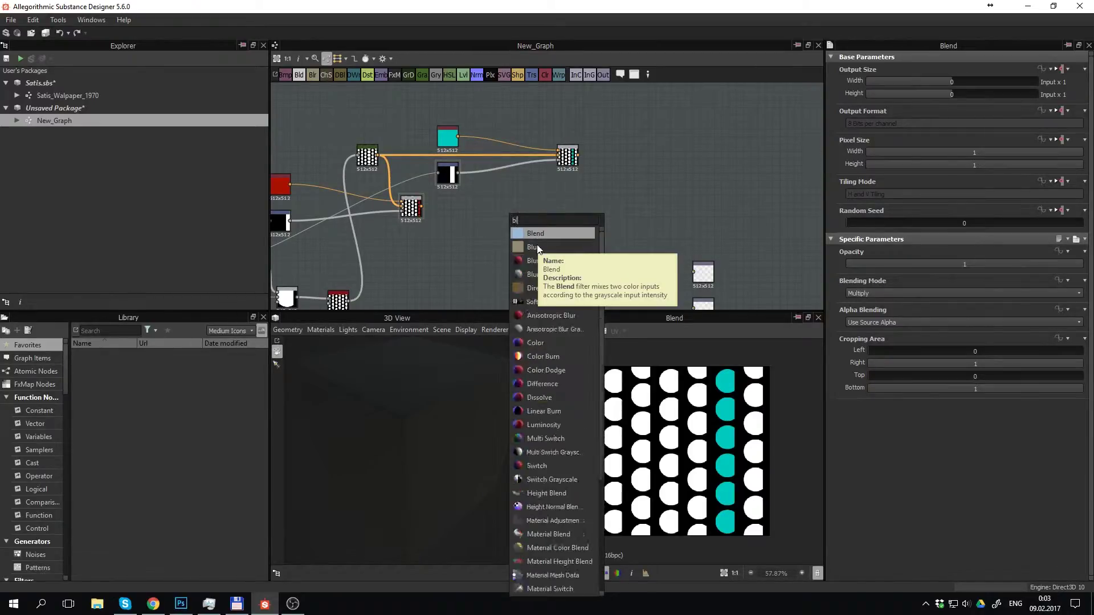
type("end")
key("Return")
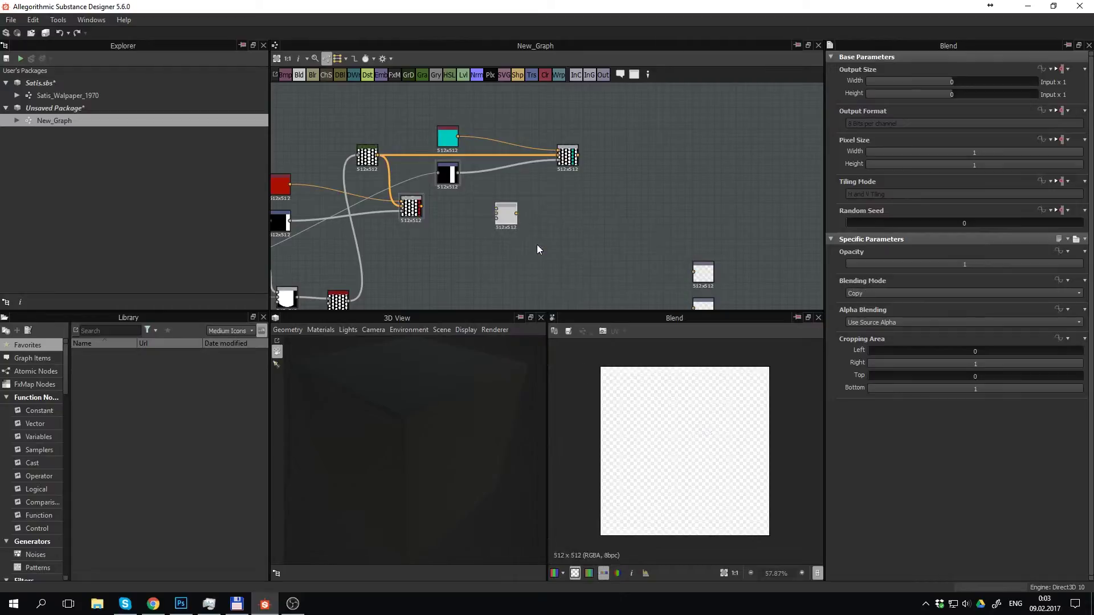
left_click_drag(511, 215, 554, 214)
left_click_drag(423, 206, 540, 203)
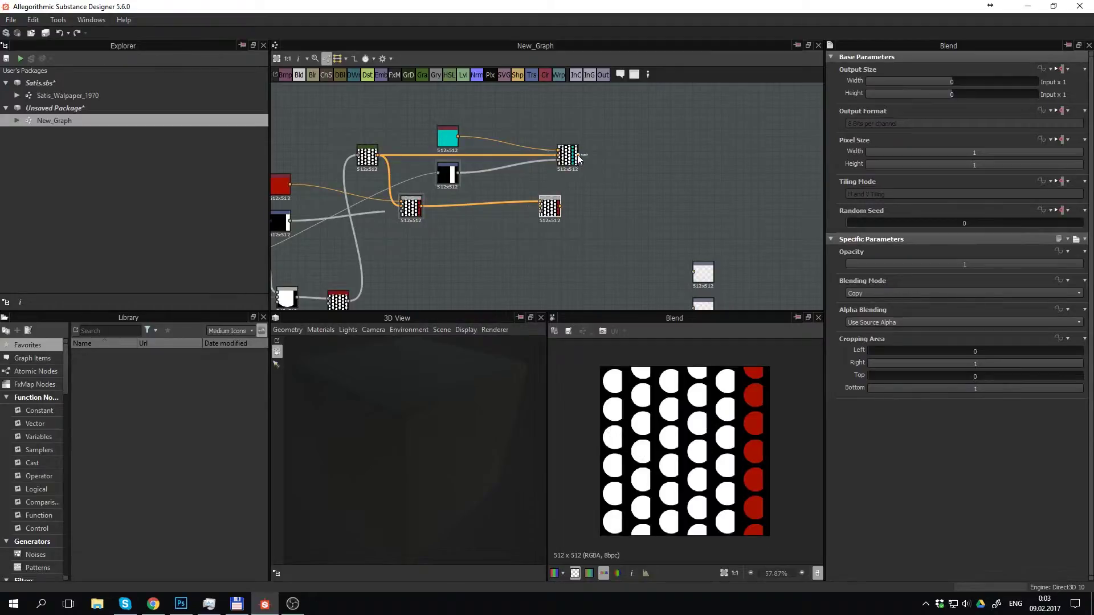
mouse_move(577, 155)
left_mouse_down()
mouse_move(540, 203)
mouse_move(622, 210)
left_mouse_up()
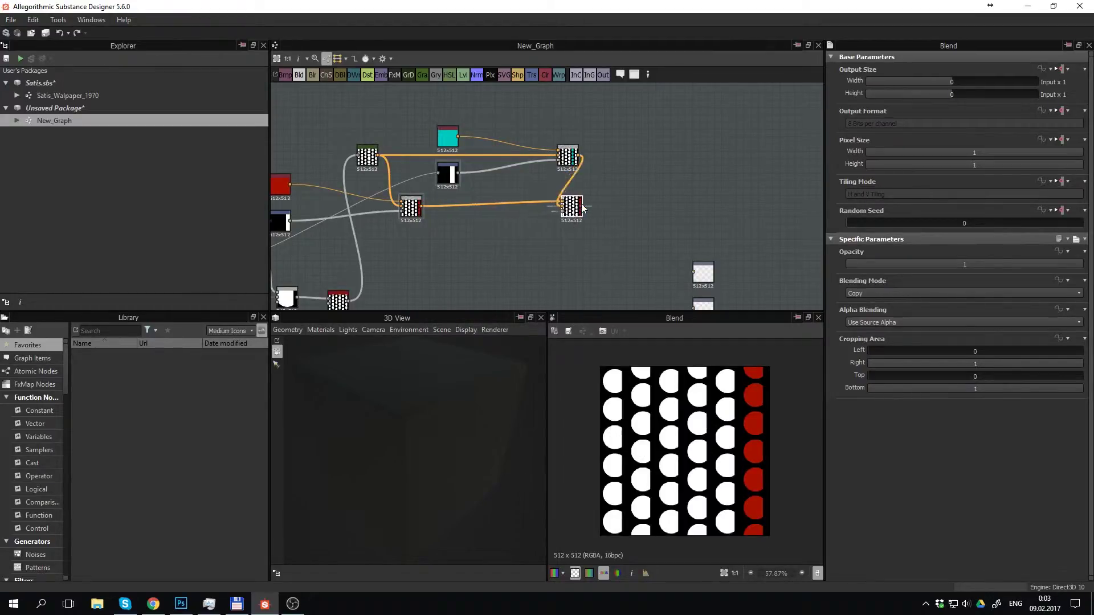
Set the combining Blend to Multiply, after trying Subtract, and select it
left_click(867, 293)
left_click(876, 317)
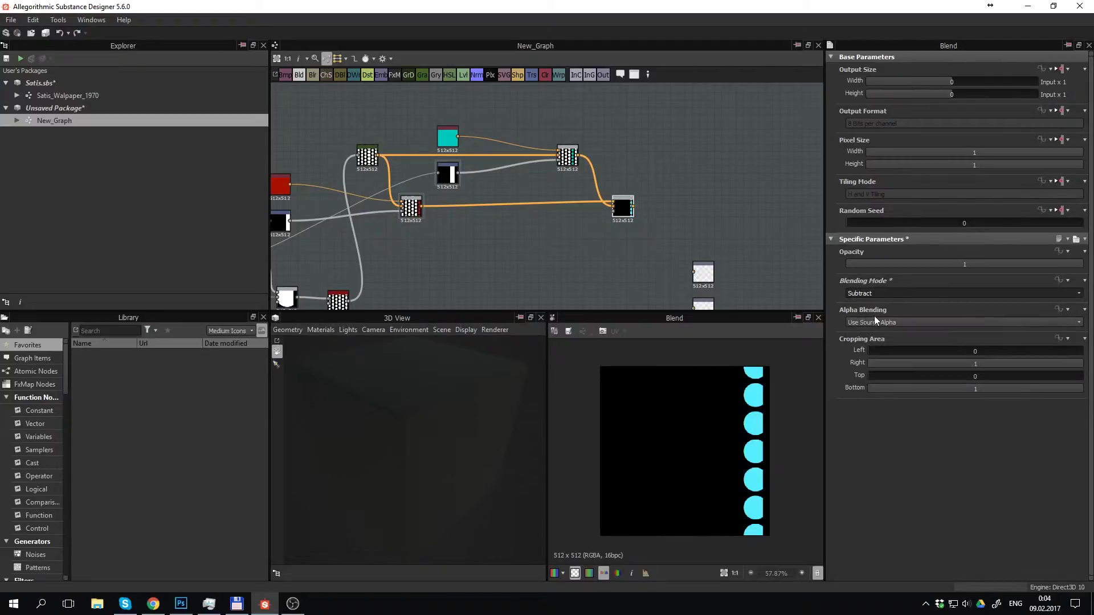
left_click(867, 294)
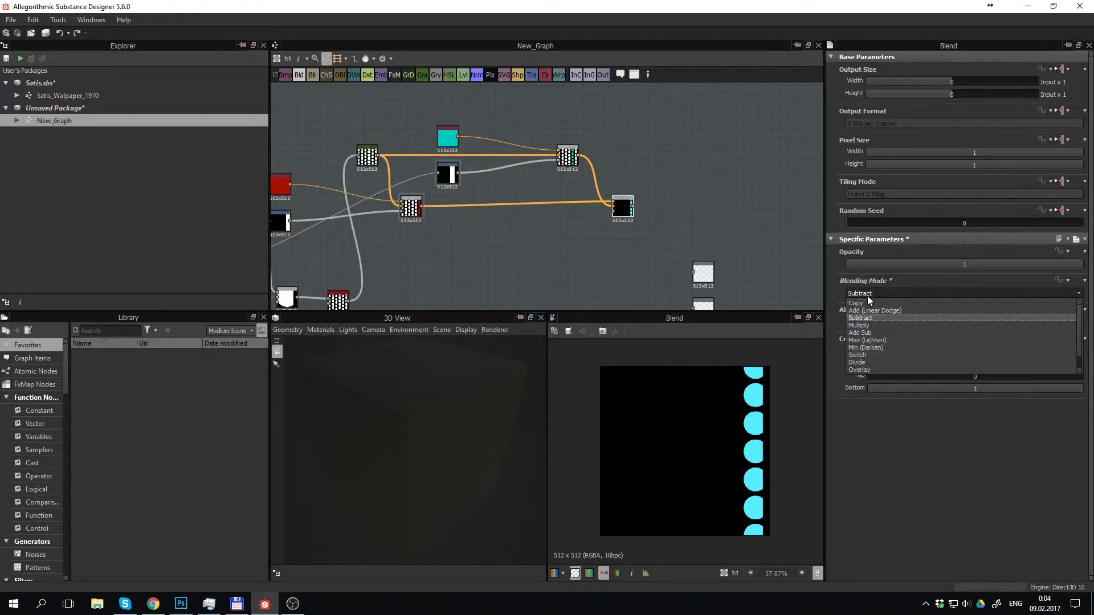
left_click(873, 326)
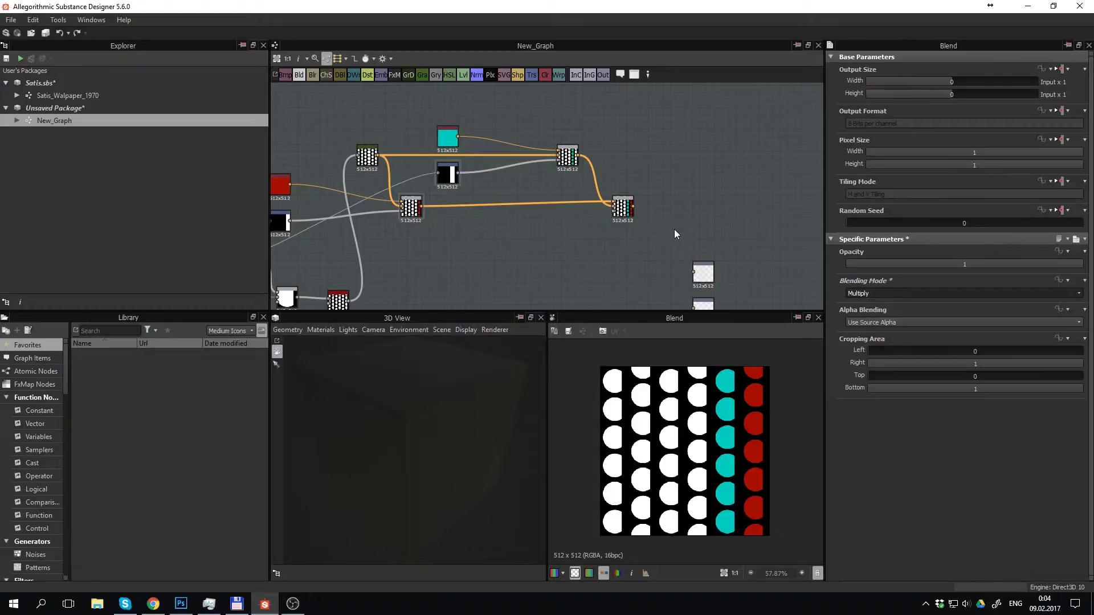
scroll(672, 230, "down", 2)
middle_click_drag(672, 230, 602, 231)
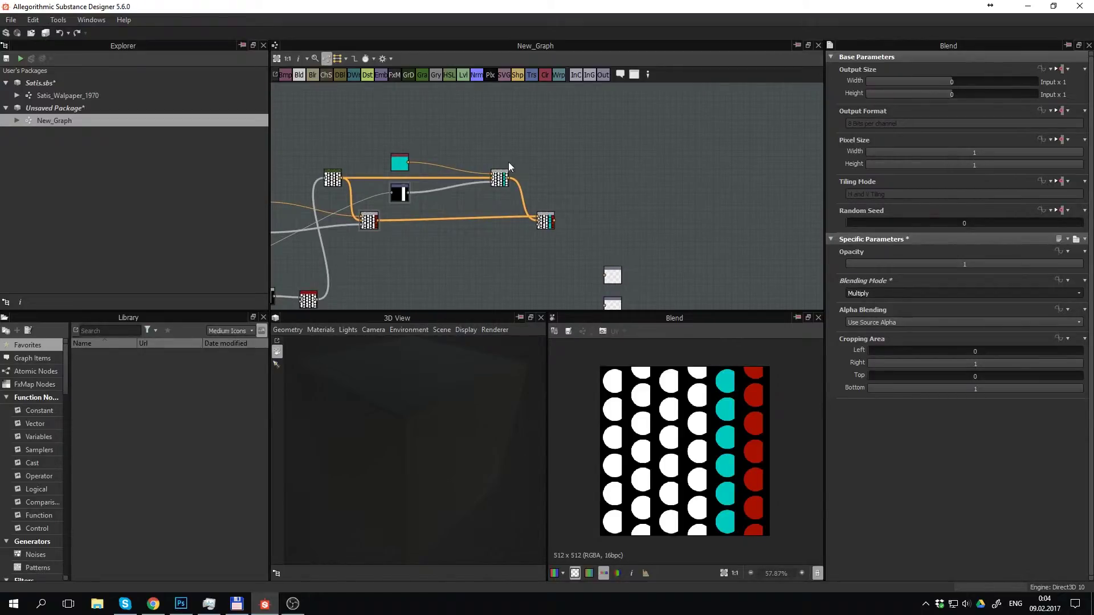
left_click(405, 194)
left_click(399, 163)
left_click(499, 179)
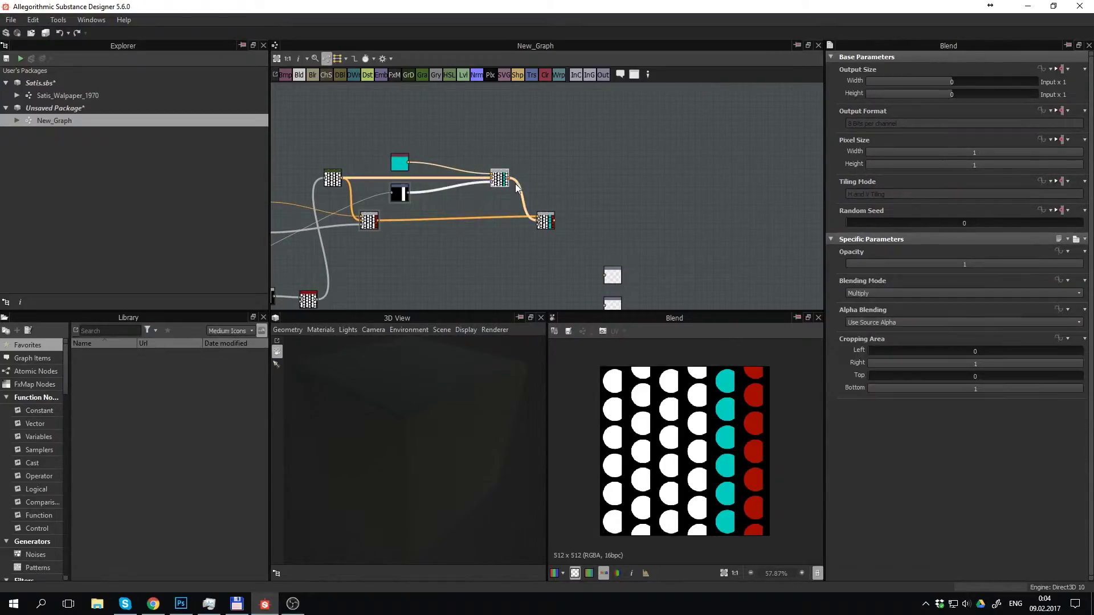
Duplicate the cyan column's colour, transform and blend nodes
key("ctrl+d")
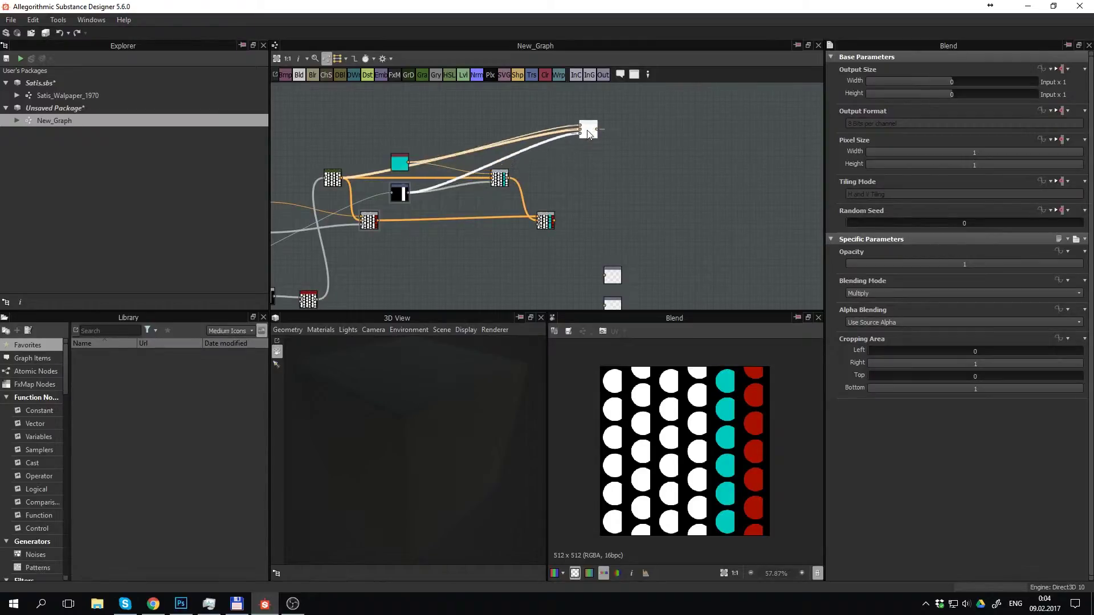
key("Delete")
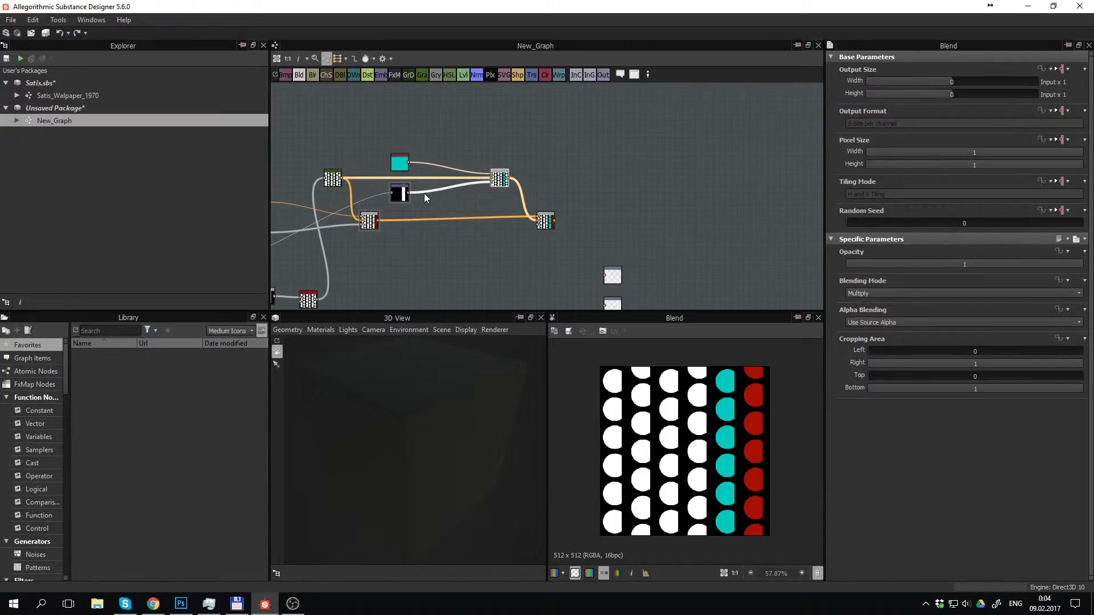
left_click(403, 193, "shift")
left_click(399, 163, "shift")
key("ctrl+d")
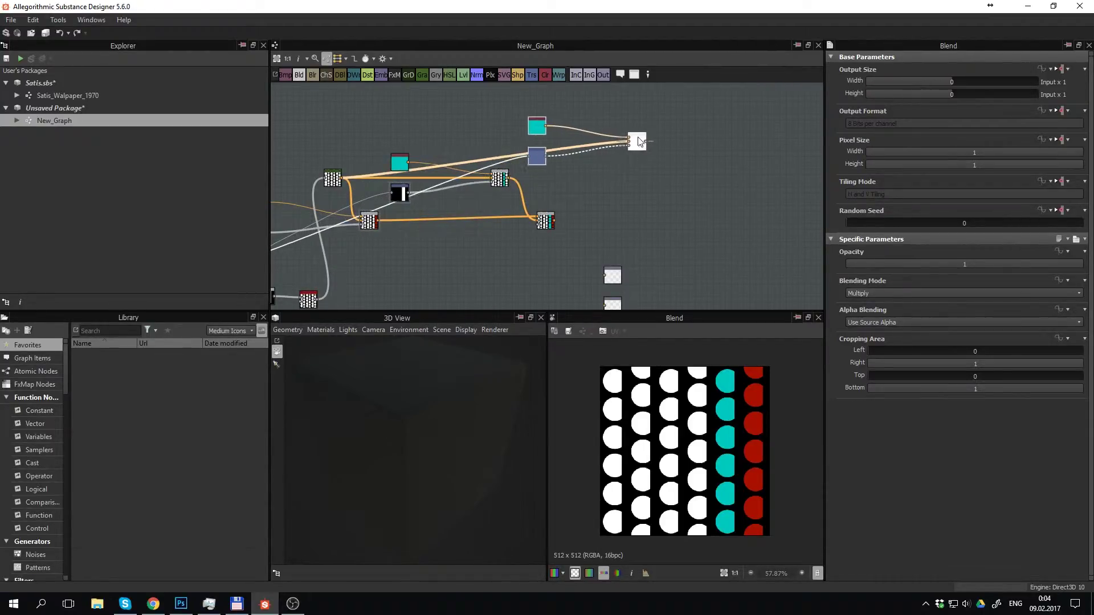
left_click(640, 142)
Tint the copied column green and shift it one position left
left_click(537, 126)
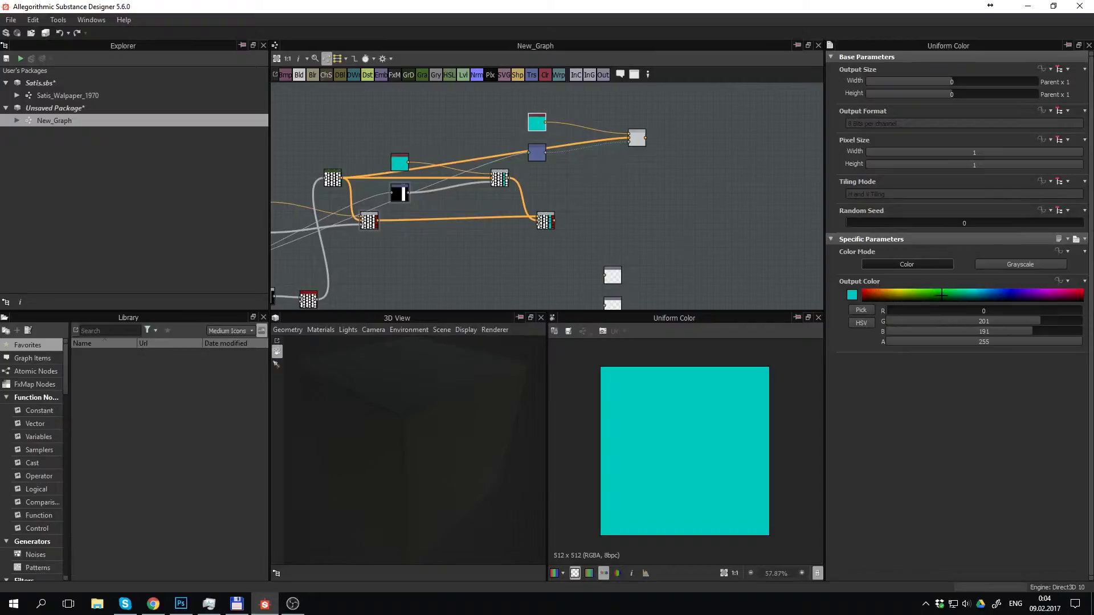
left_click(941, 294)
left_click(533, 154)
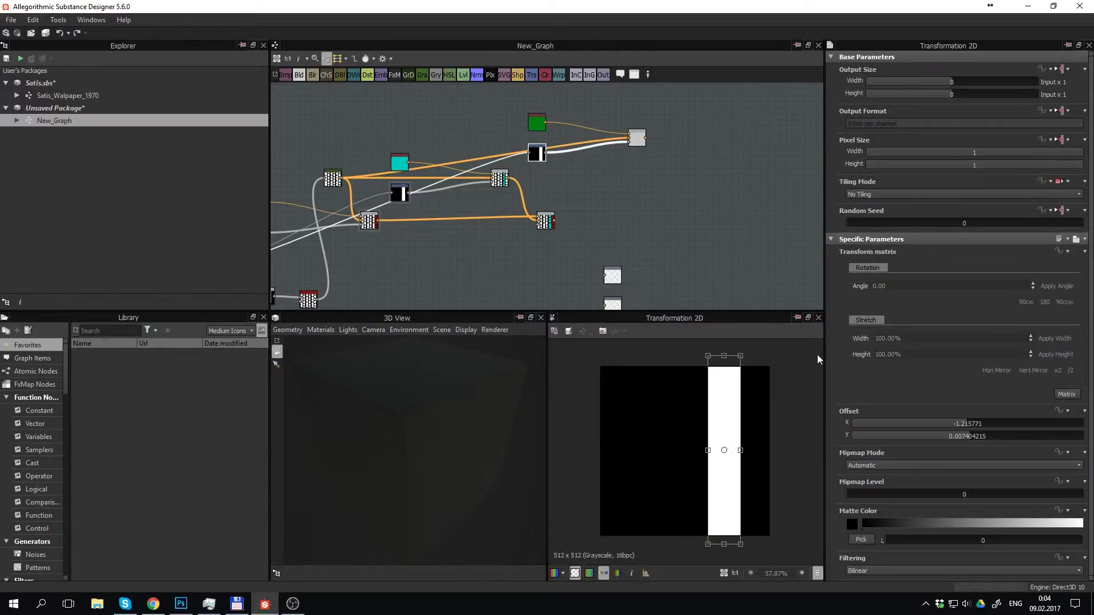
left_click(636, 138)
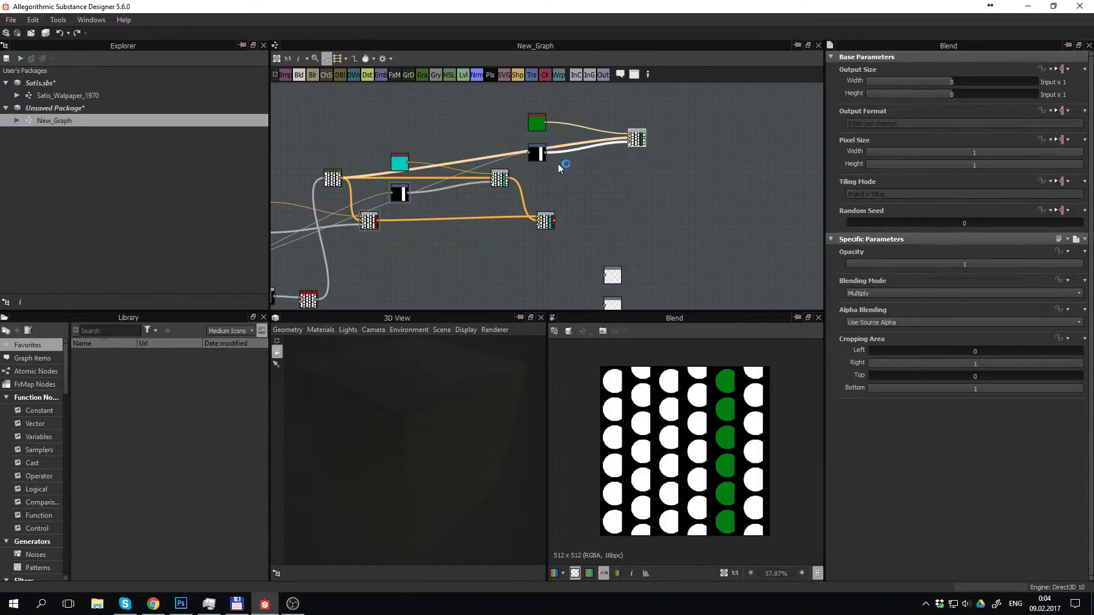
left_click(538, 154)
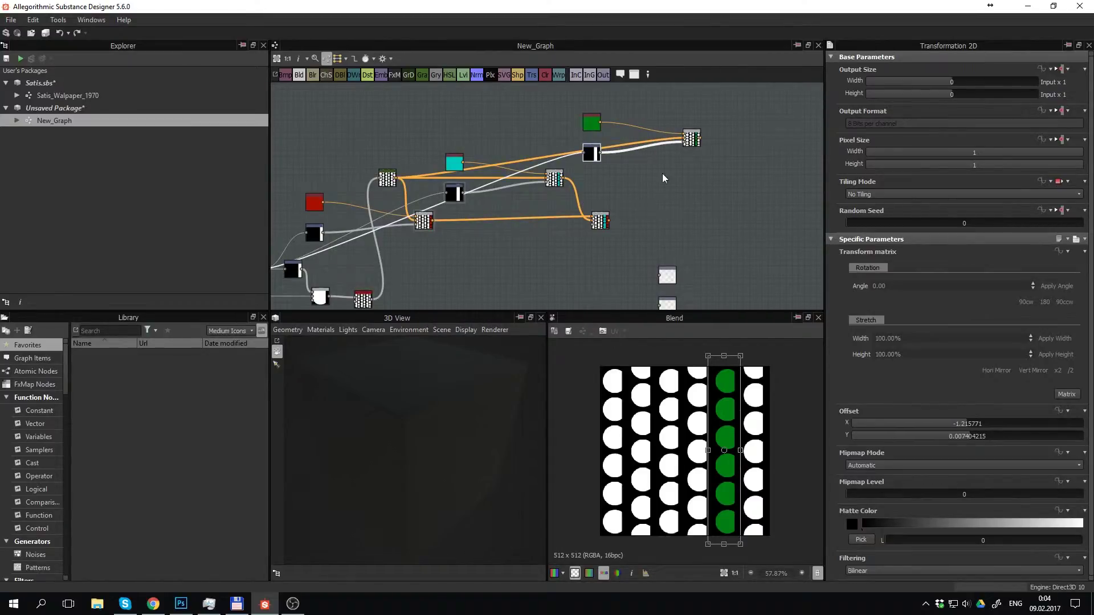
left_click_drag(723, 406, 695, 406)
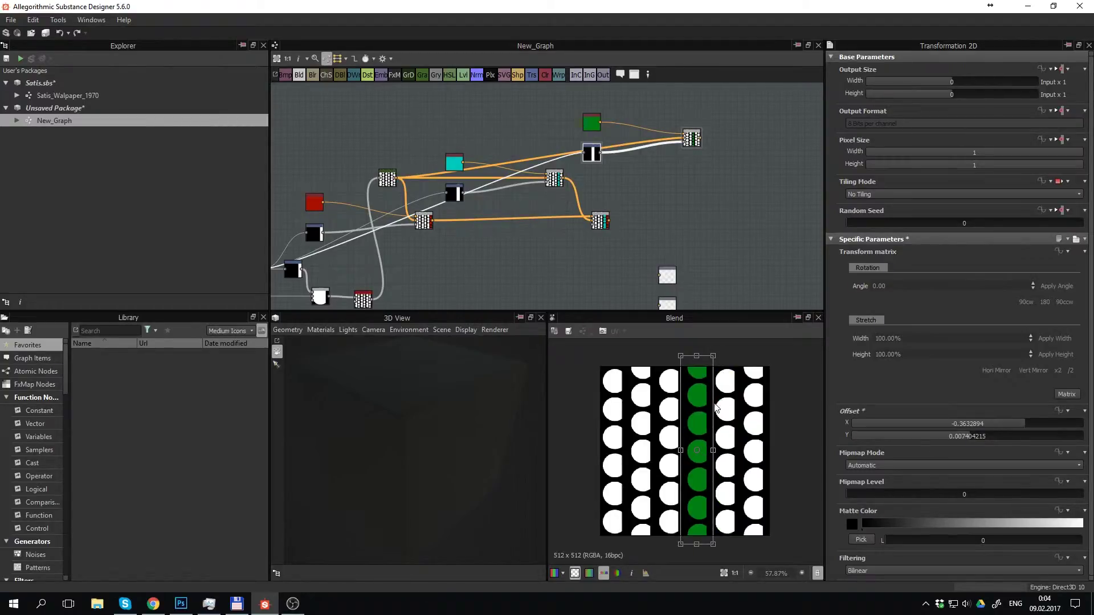
Recolour the new column yellow (RGB 191, 166, 0) and preview the combined output
left_click(590, 125)
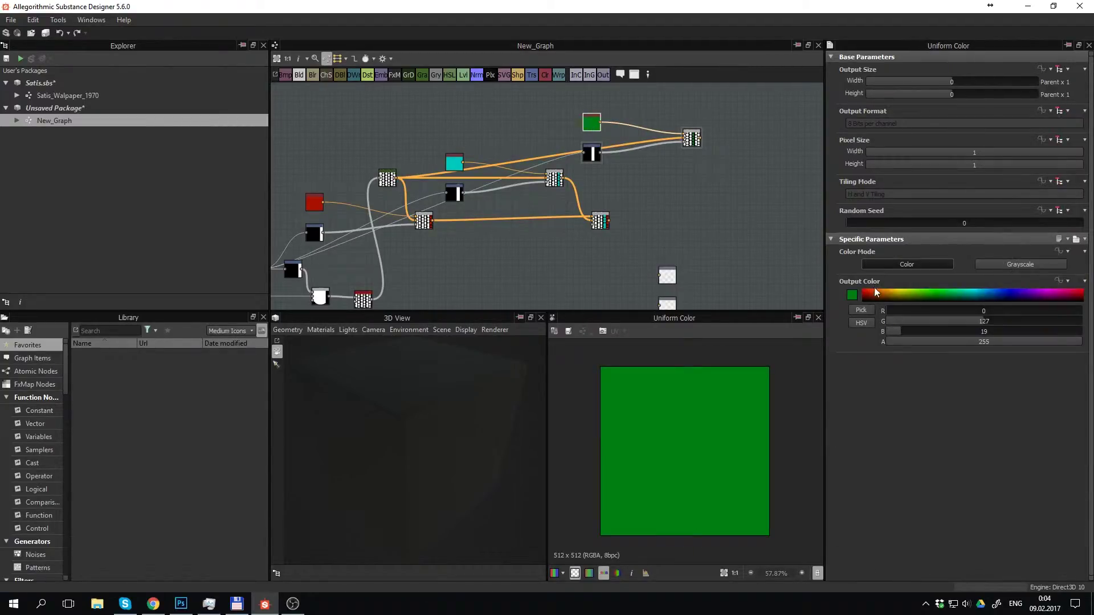
left_click(893, 293)
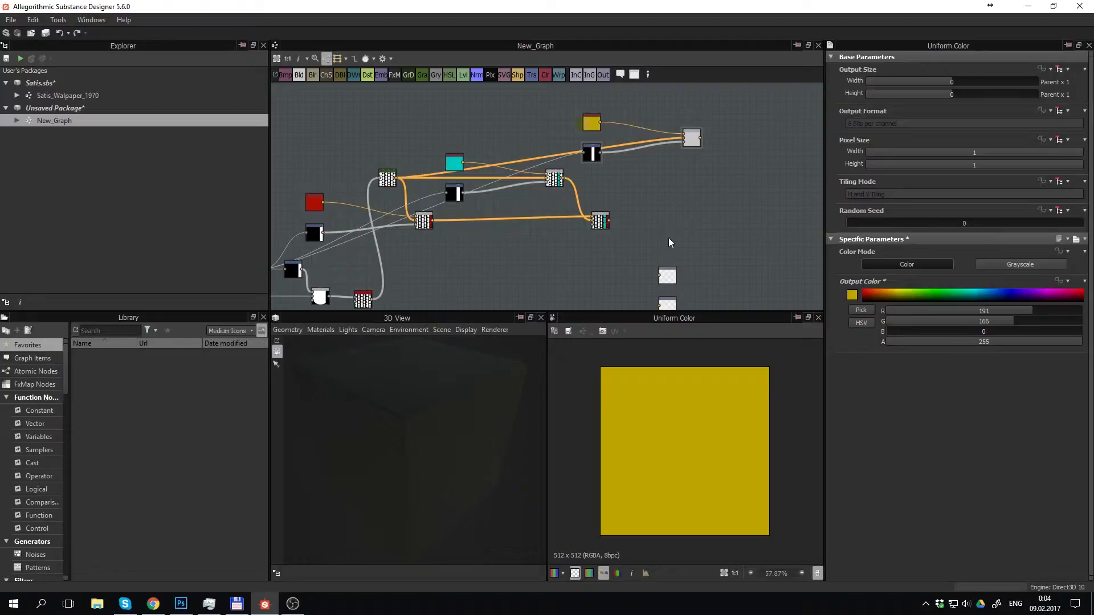
left_click(692, 138)
scroll(688, 190, "up", 1)
middle_click_drag(667, 209, 498, 213)
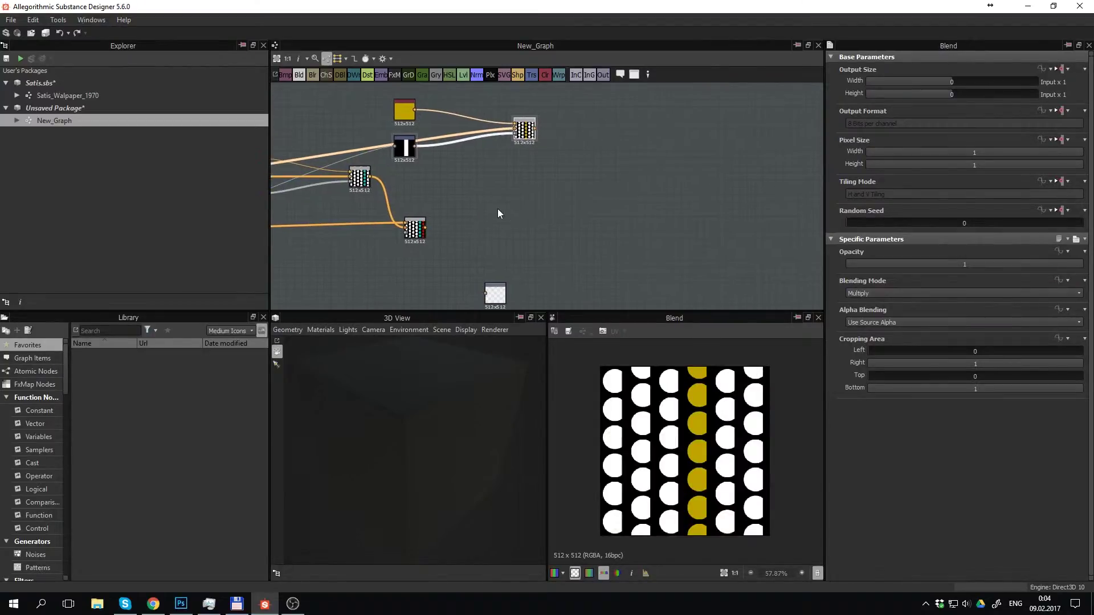
Insert a Blend fed by the yellow-column blend and the red-and-cyan result
right_click(519, 196)
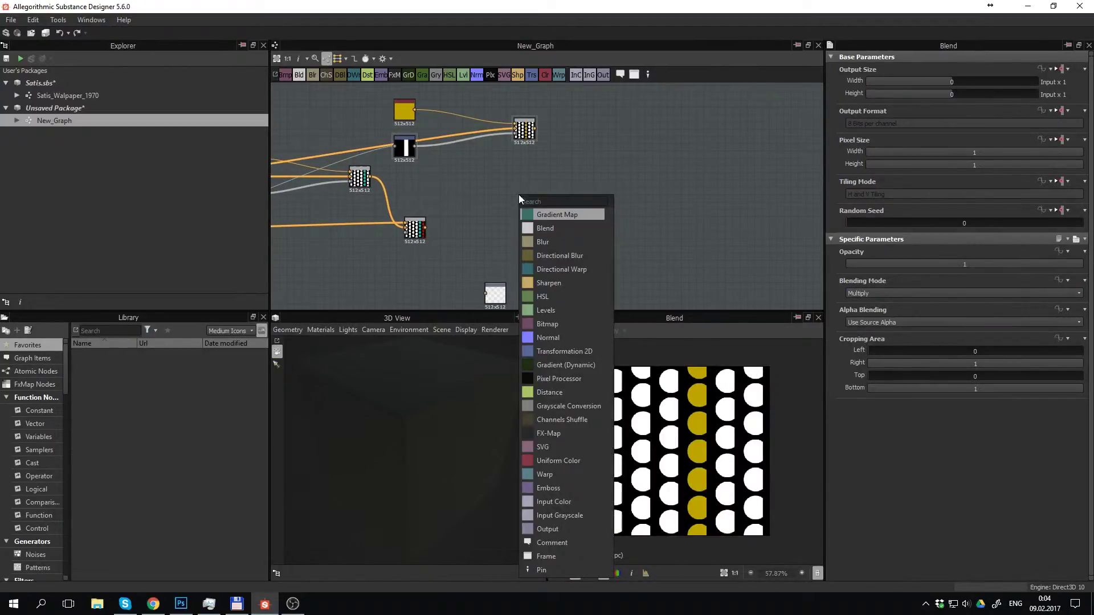
type("blend")
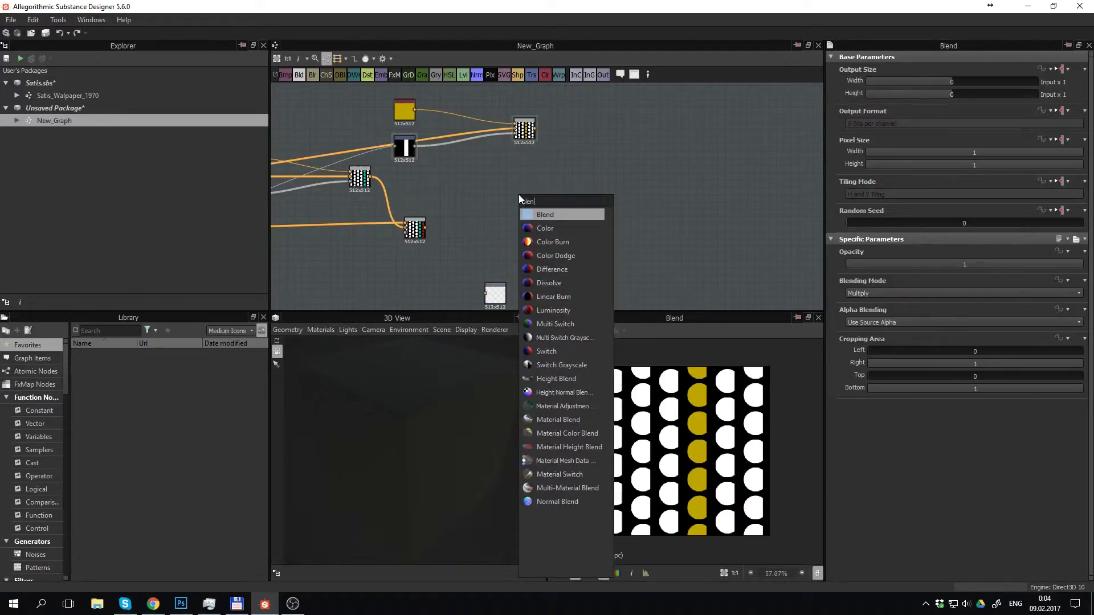
key("Return")
left_click_drag(519, 196, 558, 197)
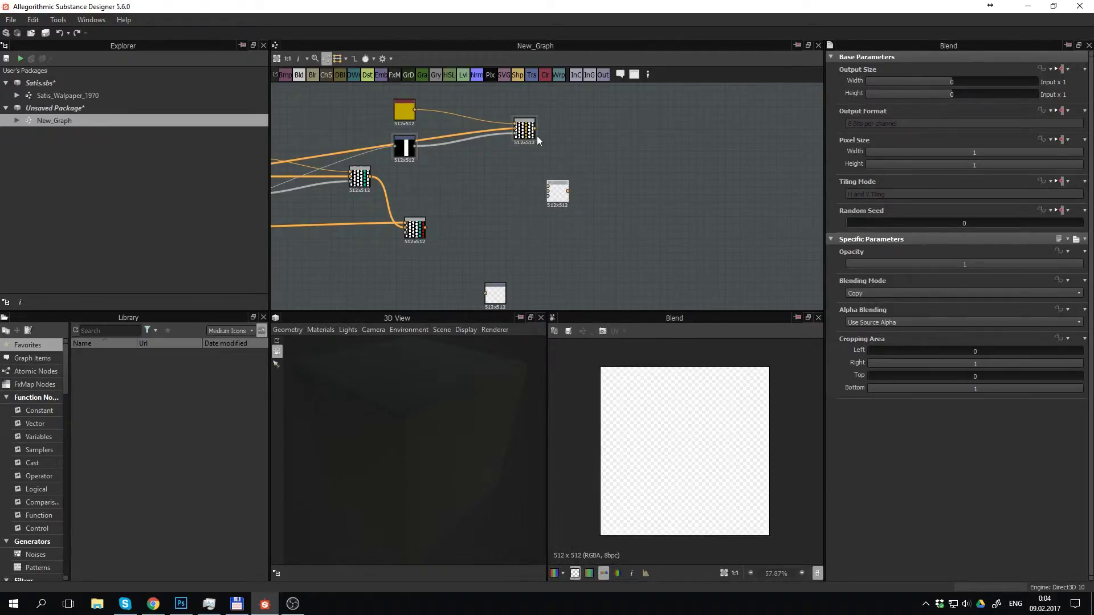
left_click_drag(535, 129, 548, 185)
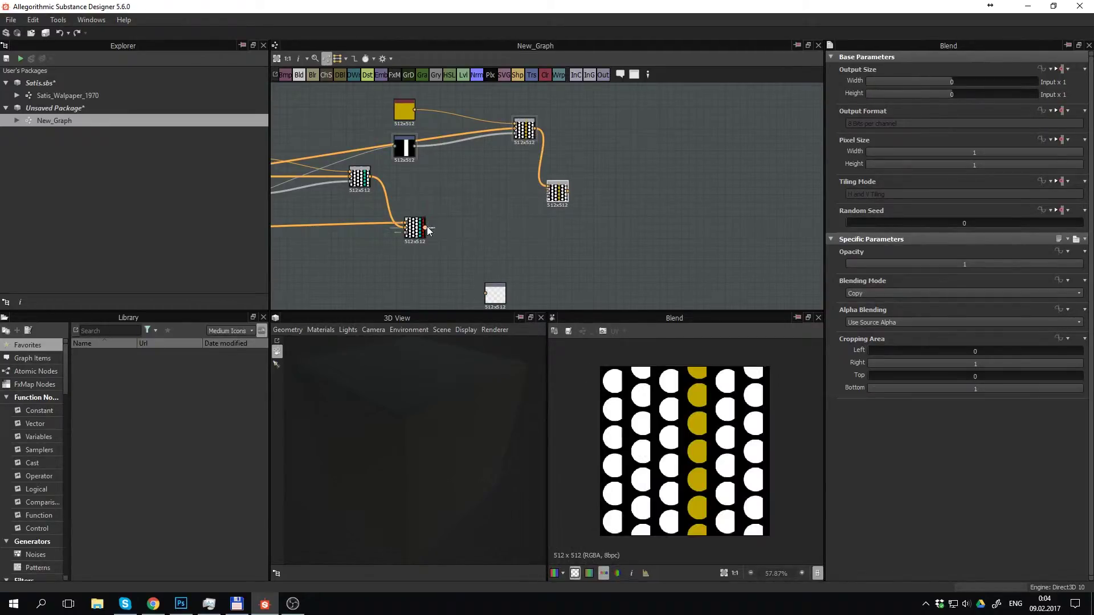
left_click_drag(425, 228, 553, 194)
Set the new Blend to Multiply and move it further right
left_click(863, 292)
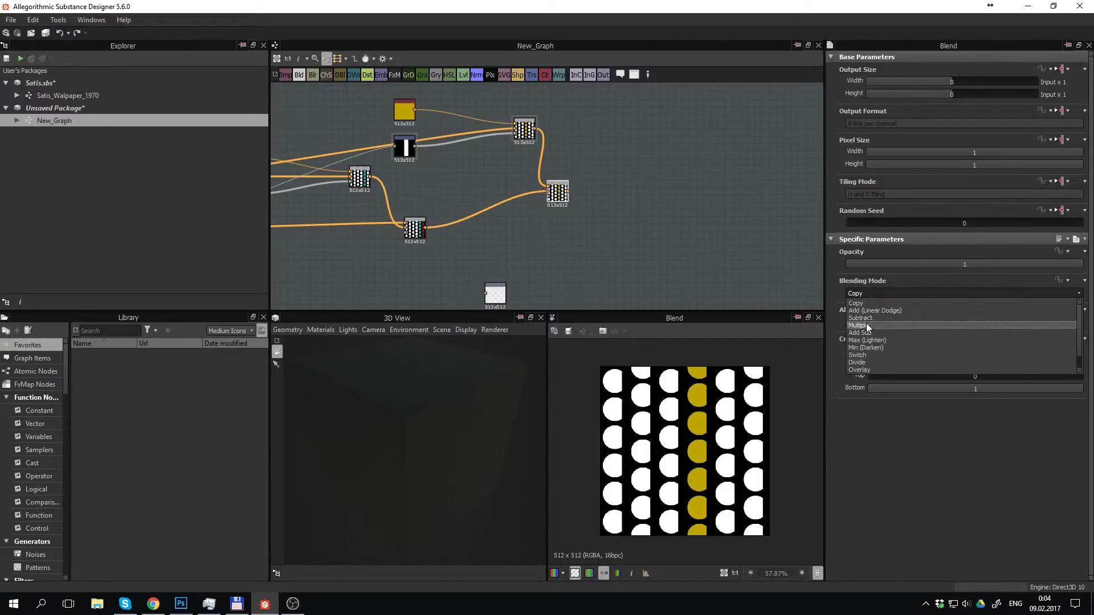
left_click(865, 323)
middle_click_drag(620, 209, 536, 240)
left_click_drag(472, 224, 515, 224)
middle_click_drag(529, 193, 626, 209)
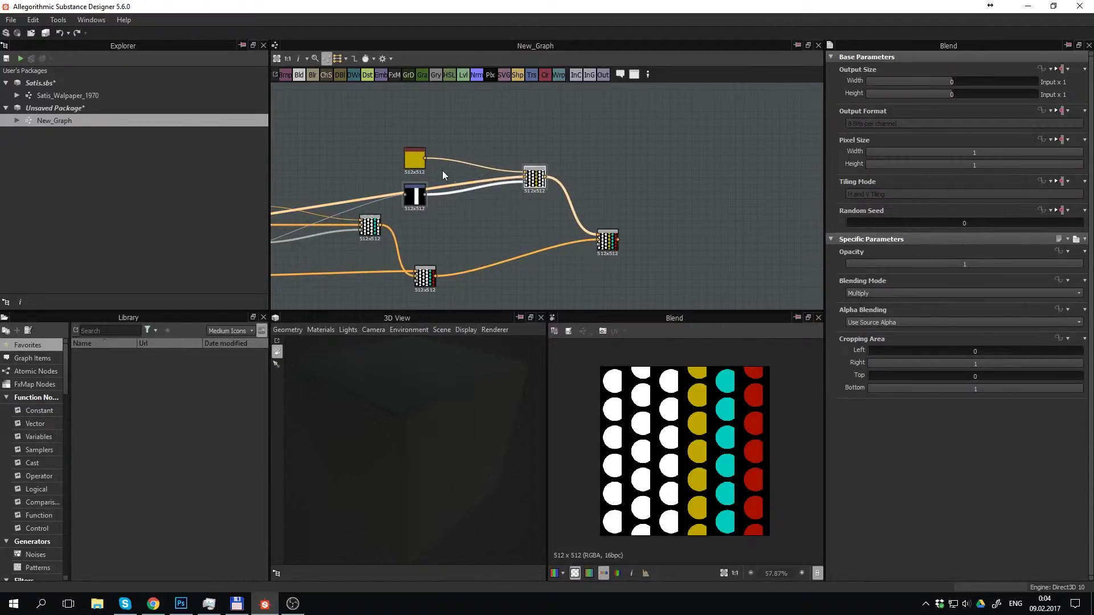
Duplicate the yellow column's colour, transform and blend nodes above the graph
left_click(418, 165)
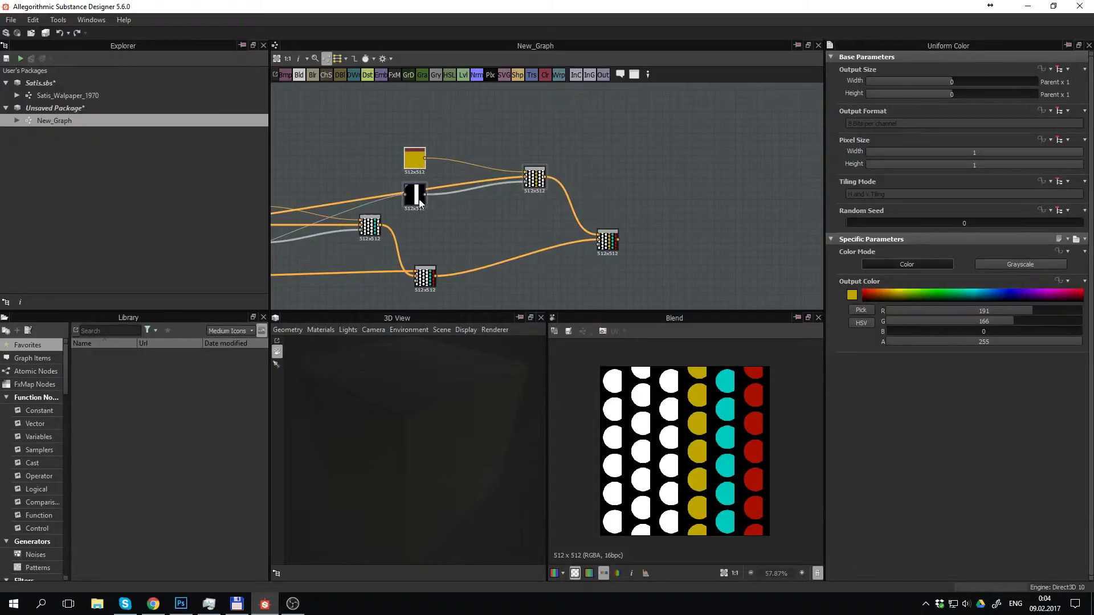
left_click(369, 227)
left_click(534, 179)
left_click(419, 163)
left_click(414, 196)
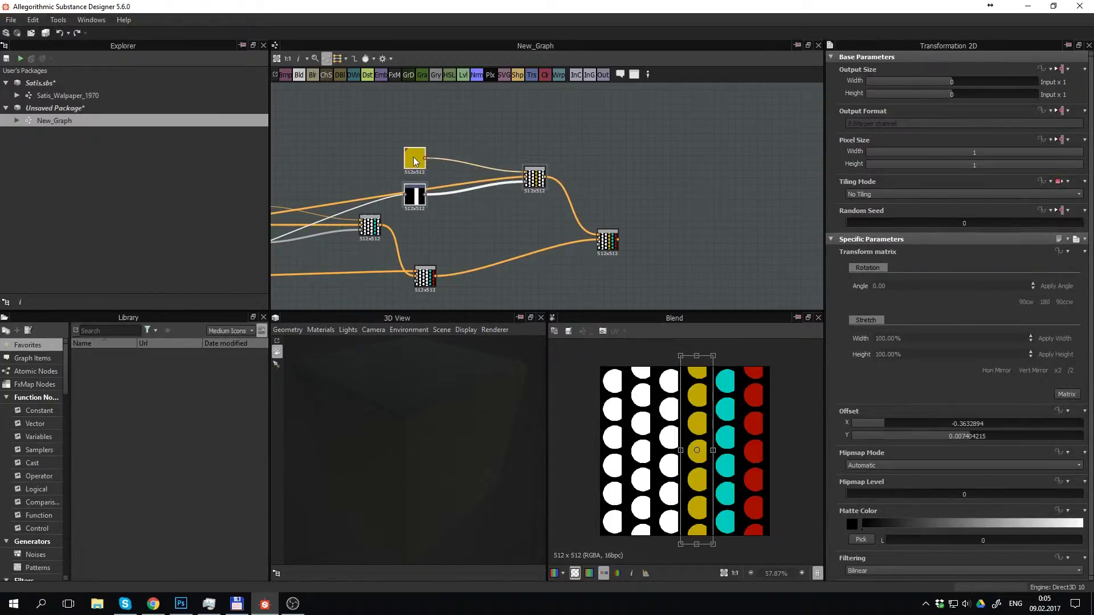
scroll(604, 184, "down", 2)
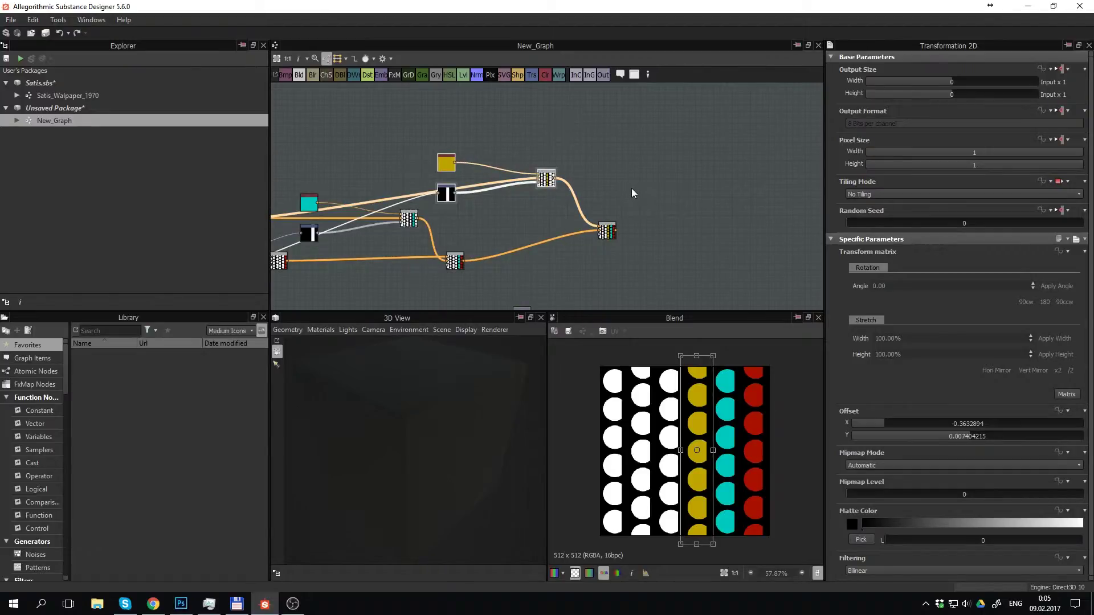
key("ctrl+d")
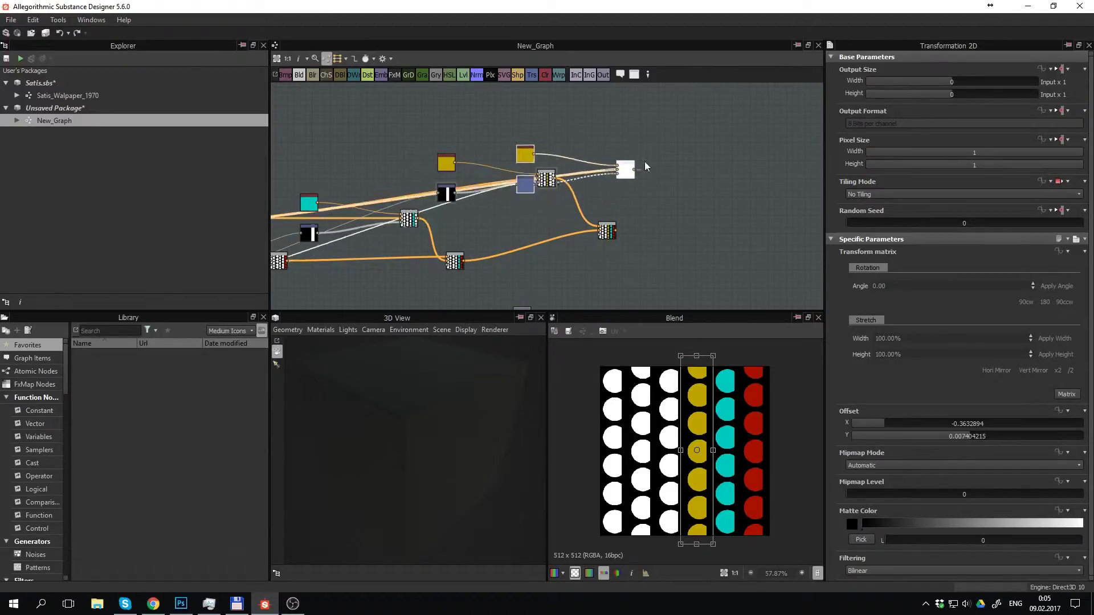
left_click(769, 171)
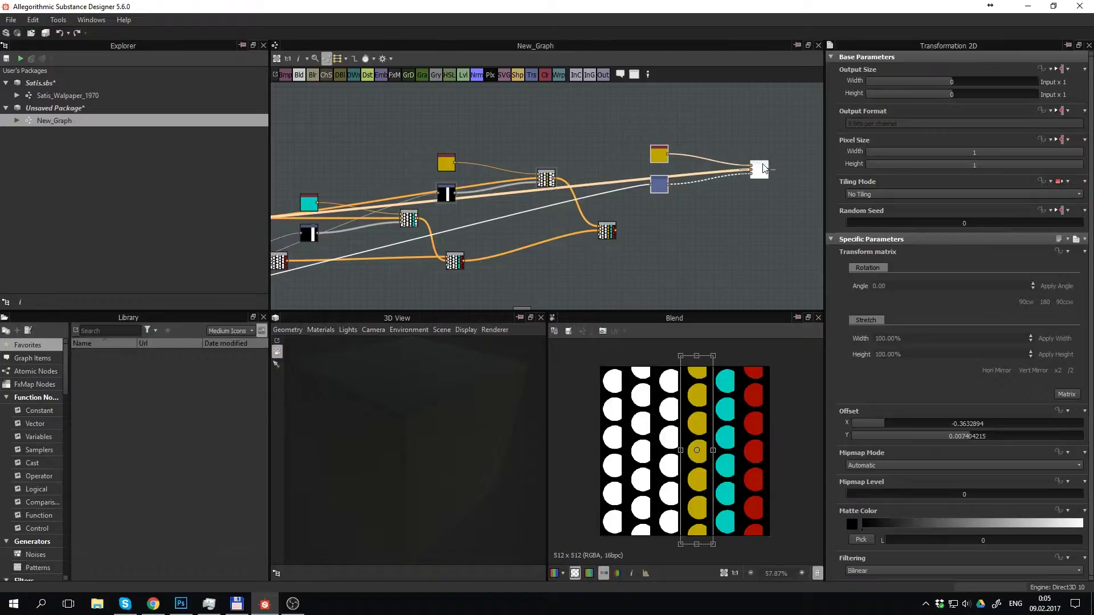
mouse_move(721, 200)
middle_mouse_down()
mouse_move(665, 192)
mouse_move(624, 214)
middle_mouse_up()
left_click(623, 213)
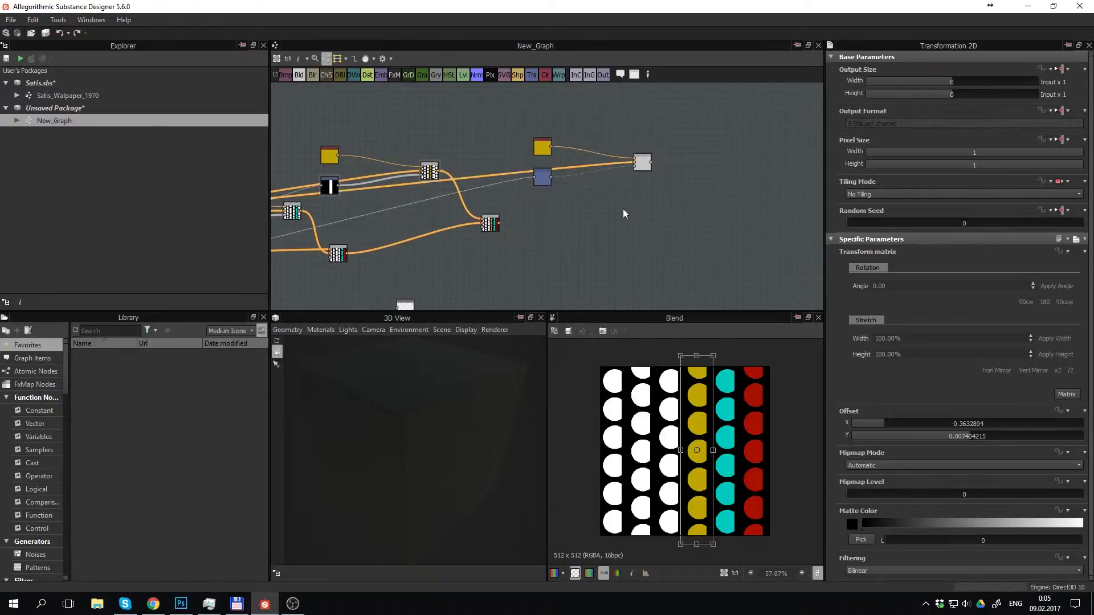
Tint the copied colour purple and preview the duplicated blend output
left_click(542, 147)
left_click(1042, 294)
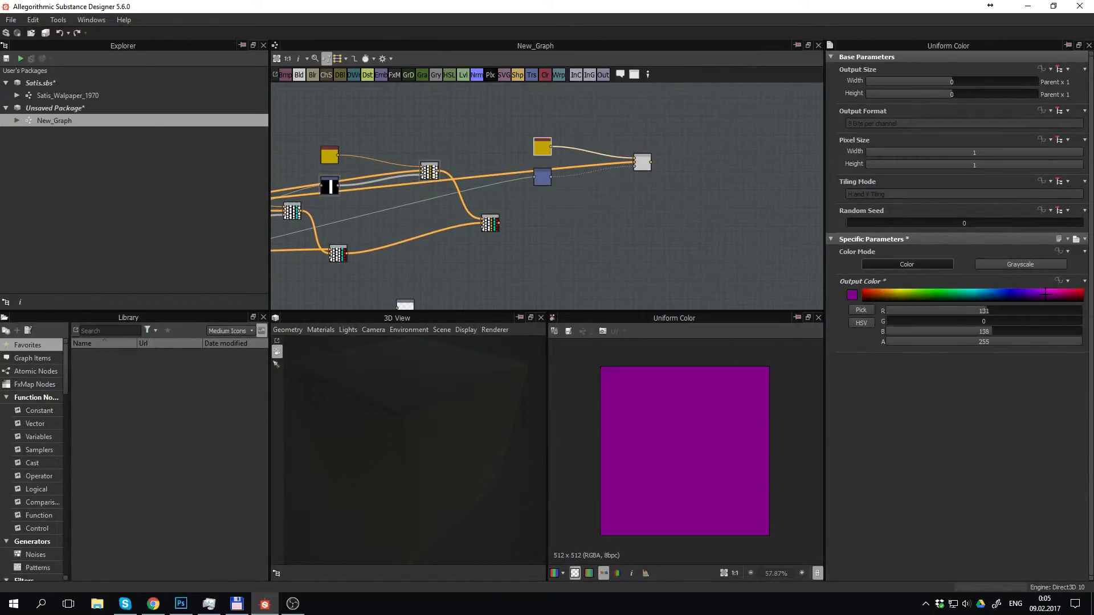
middle_click_drag(640, 169, 592, 165)
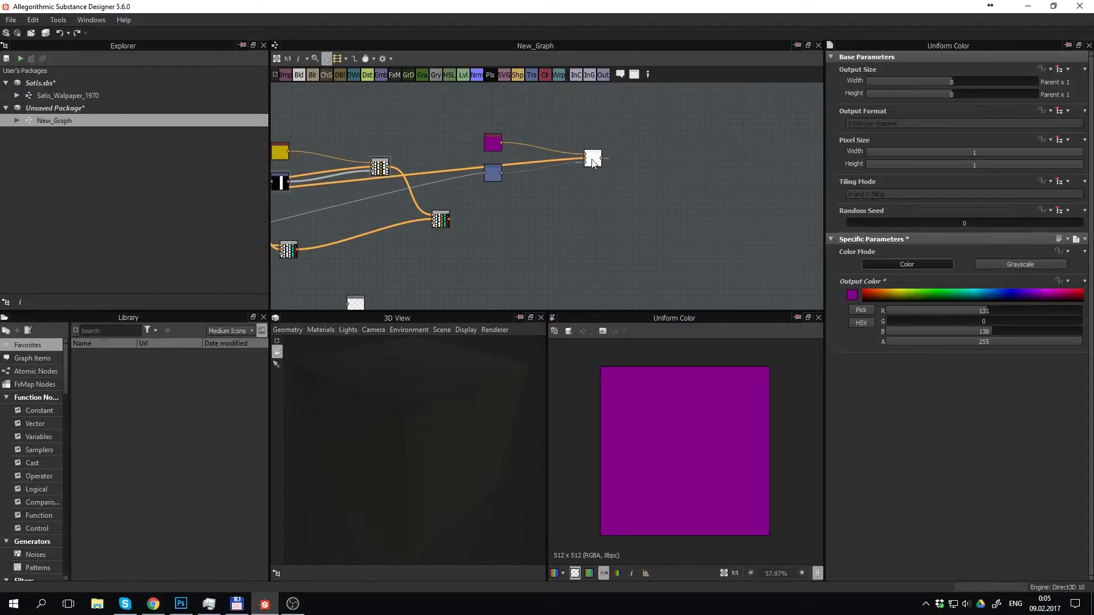
left_click(592, 163)
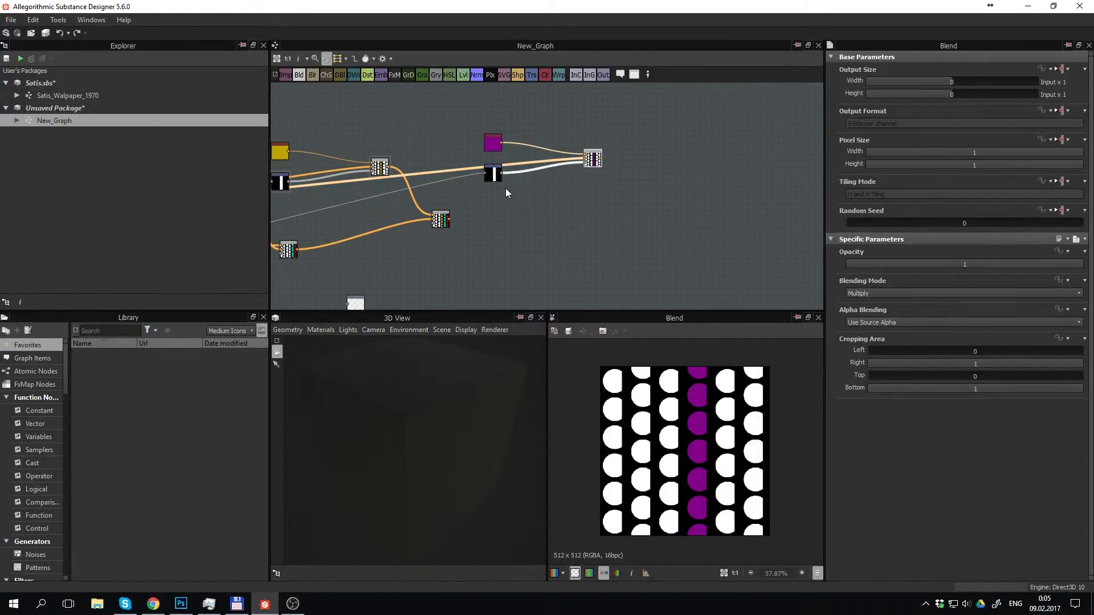
left_click(493, 175)
left_click(586, 163)
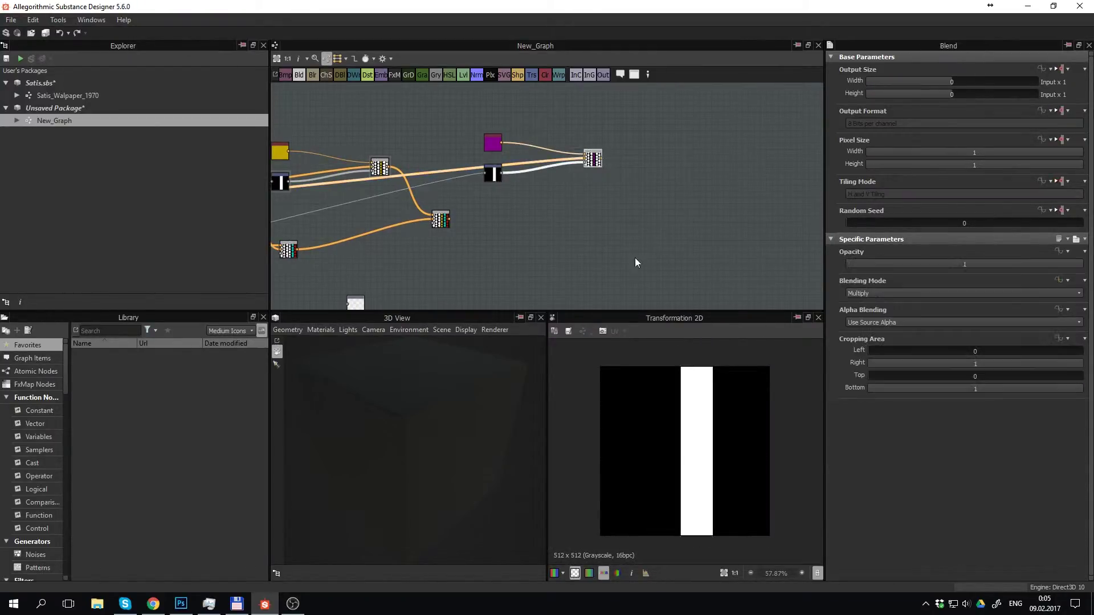
double_click(595, 164)
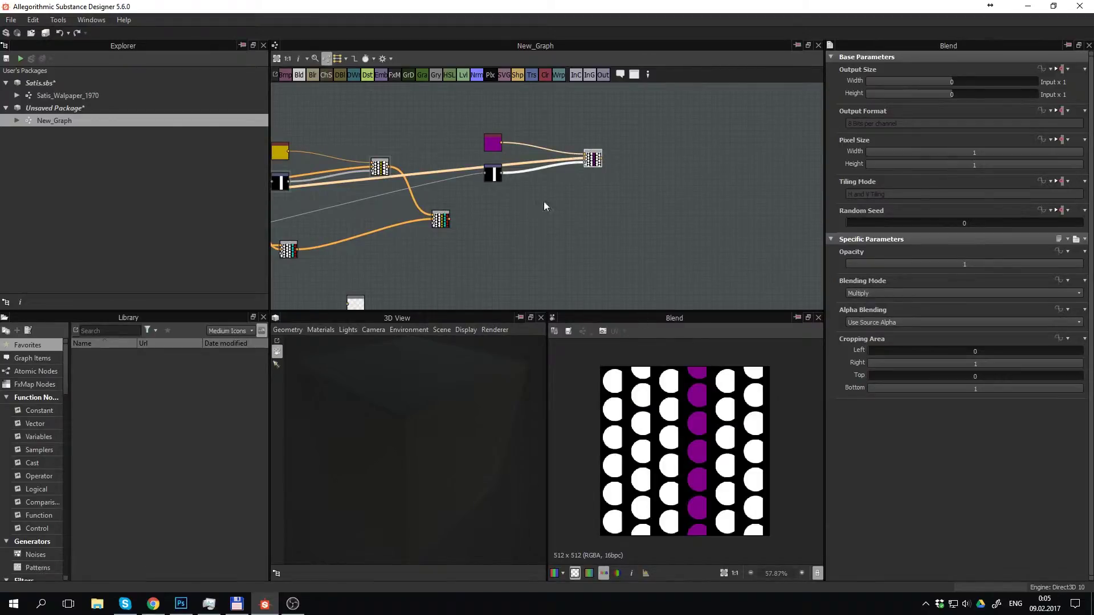
left_click(492, 173)
Shift the copy into the third column position and make it blue (0, 126, 244)
left_click_drag(700, 397, 670, 393)
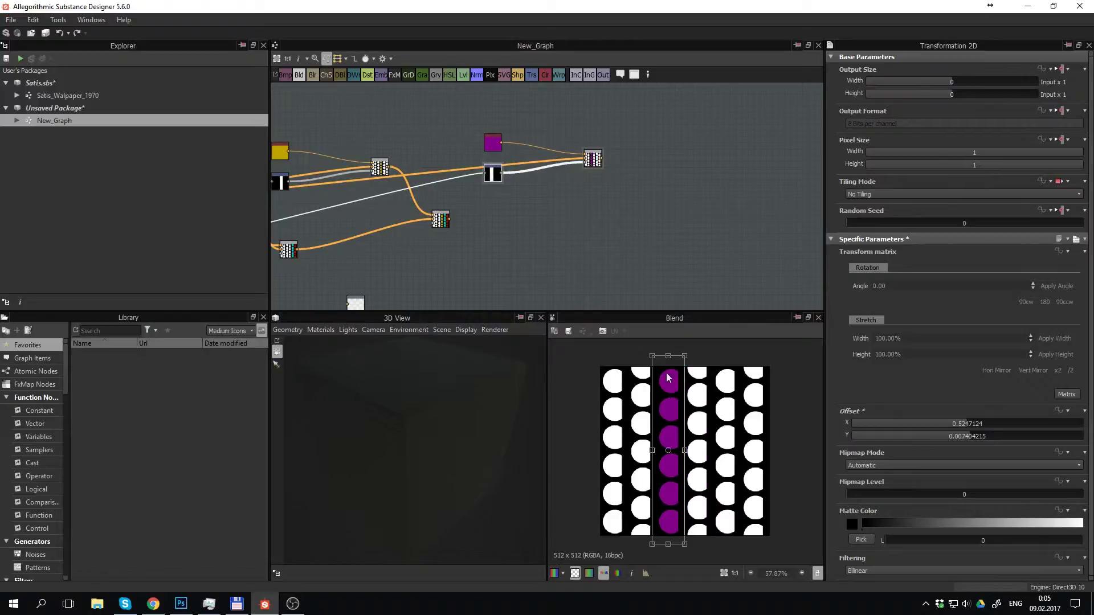
left_click(499, 146)
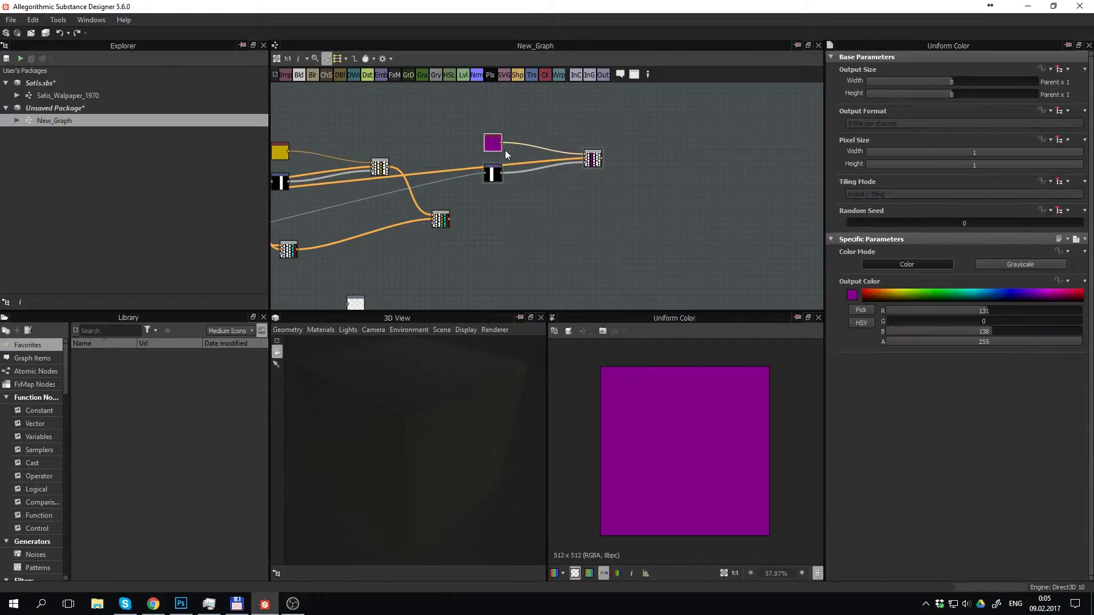
left_click_drag(875, 294, 930, 294)
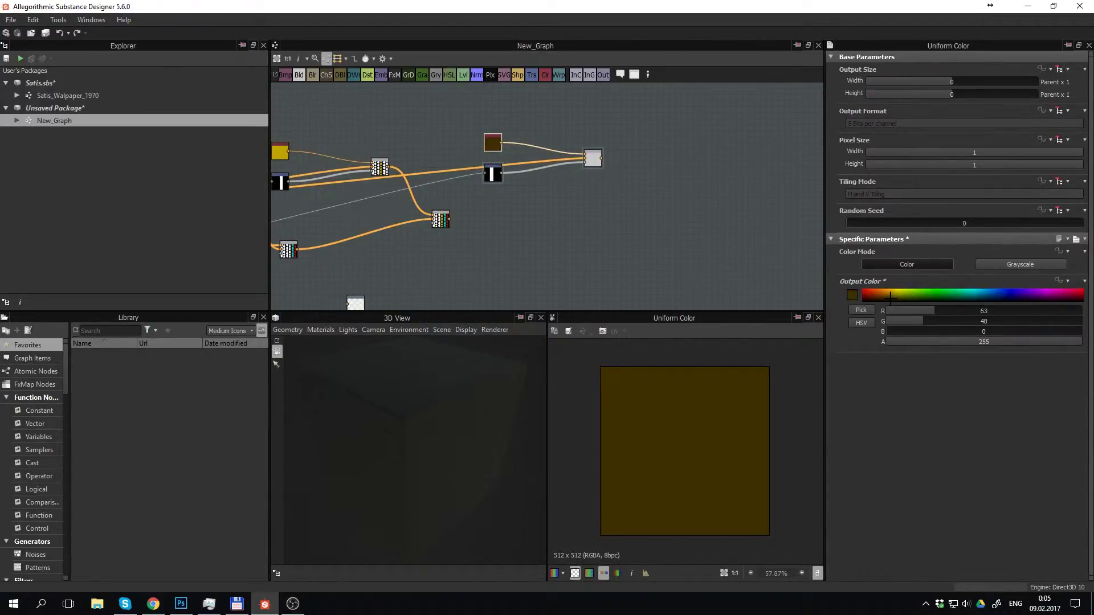
left_click(991, 294)
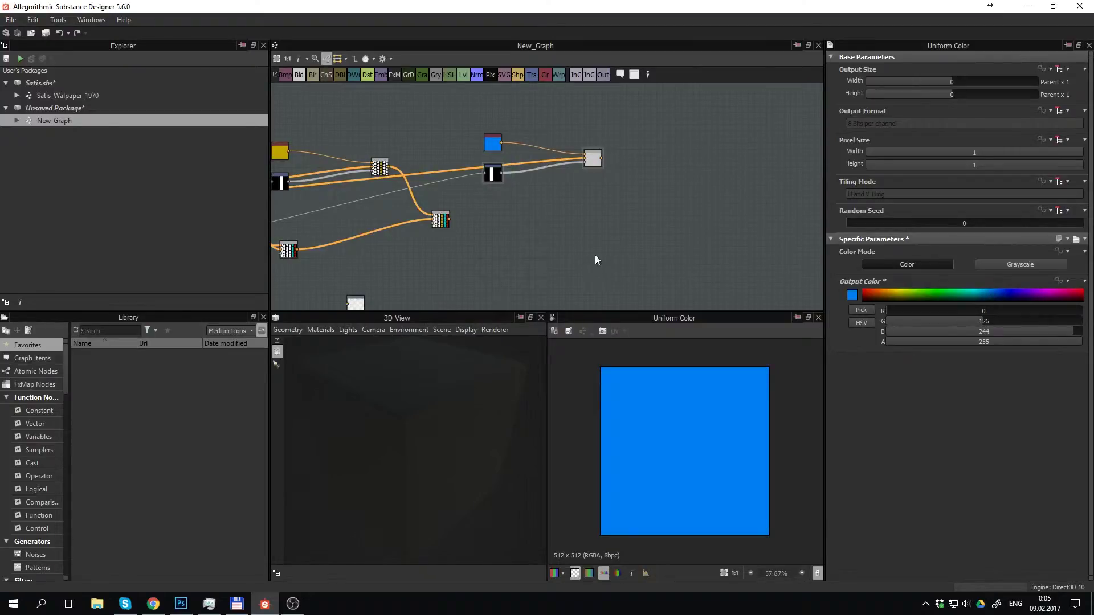
left_click_drag(445, 230, 502, 223)
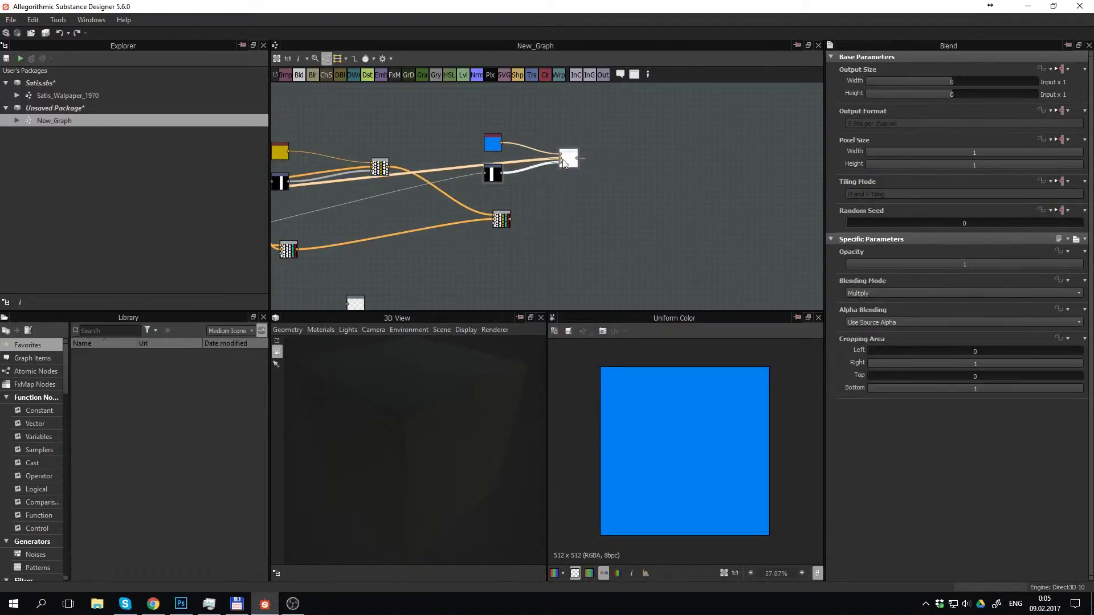
Add a Multiply Blend that merges the blue column's result into the pattern
left_click_drag(595, 161, 542, 166)
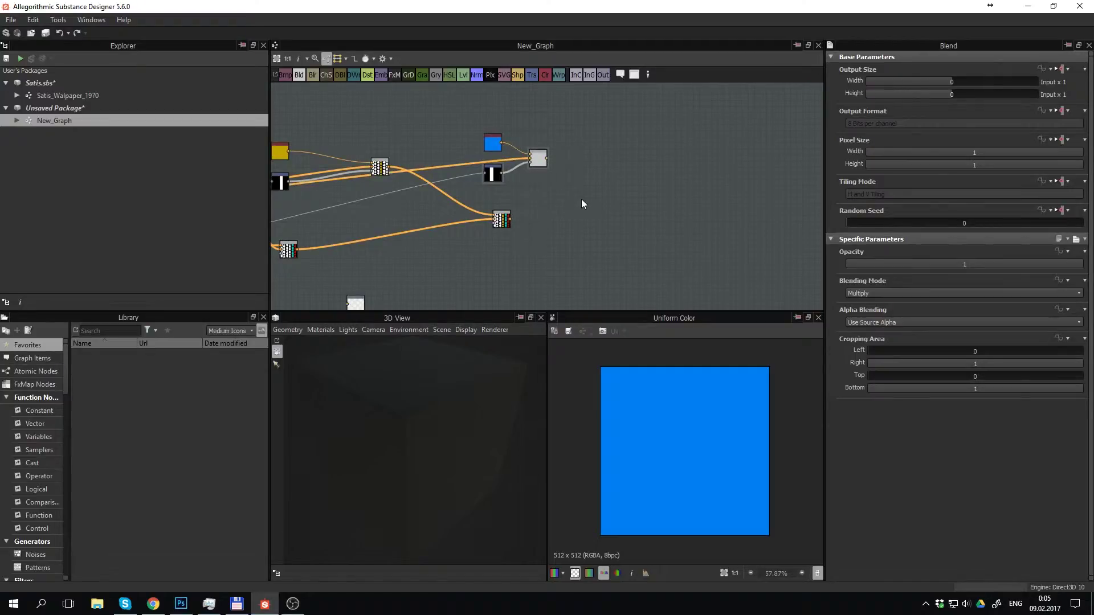
key("space")
type("b")
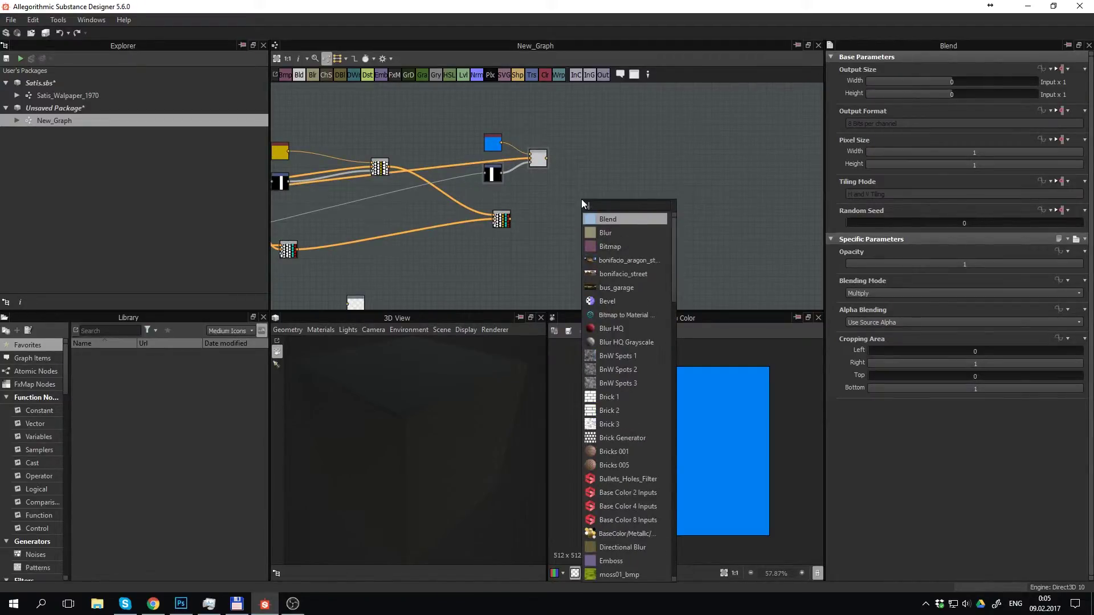
type("len")
key("Return")
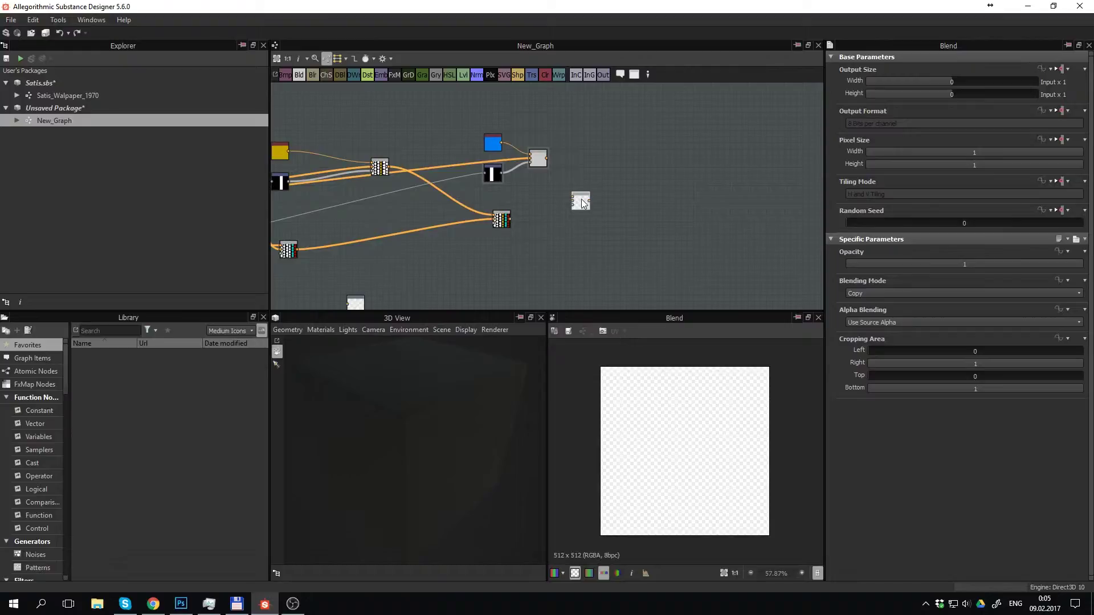
left_click_drag(564, 201, 581, 202)
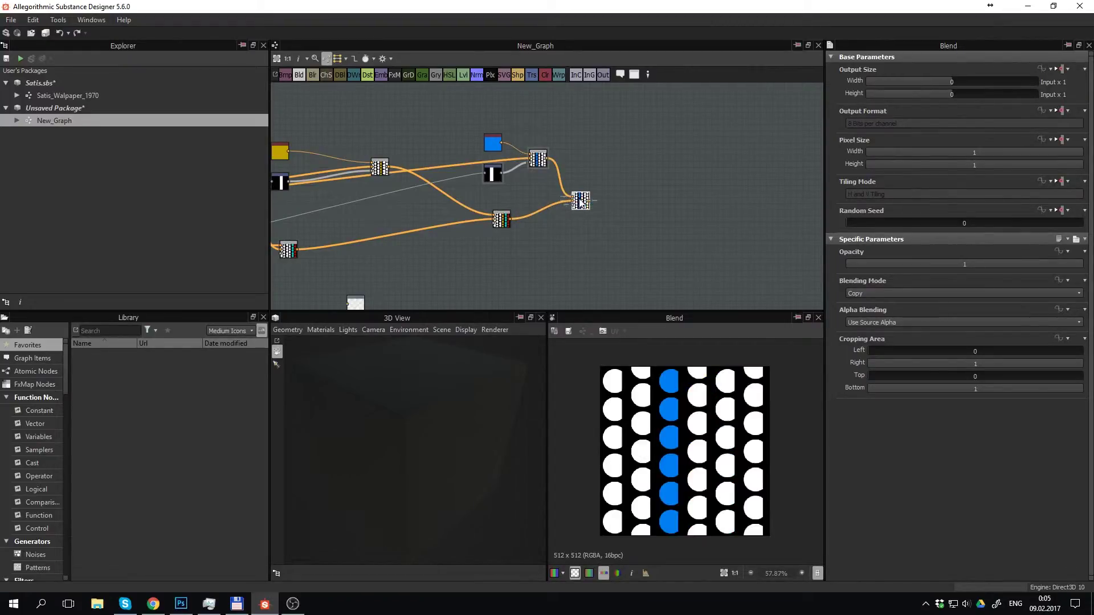
left_click(870, 294)
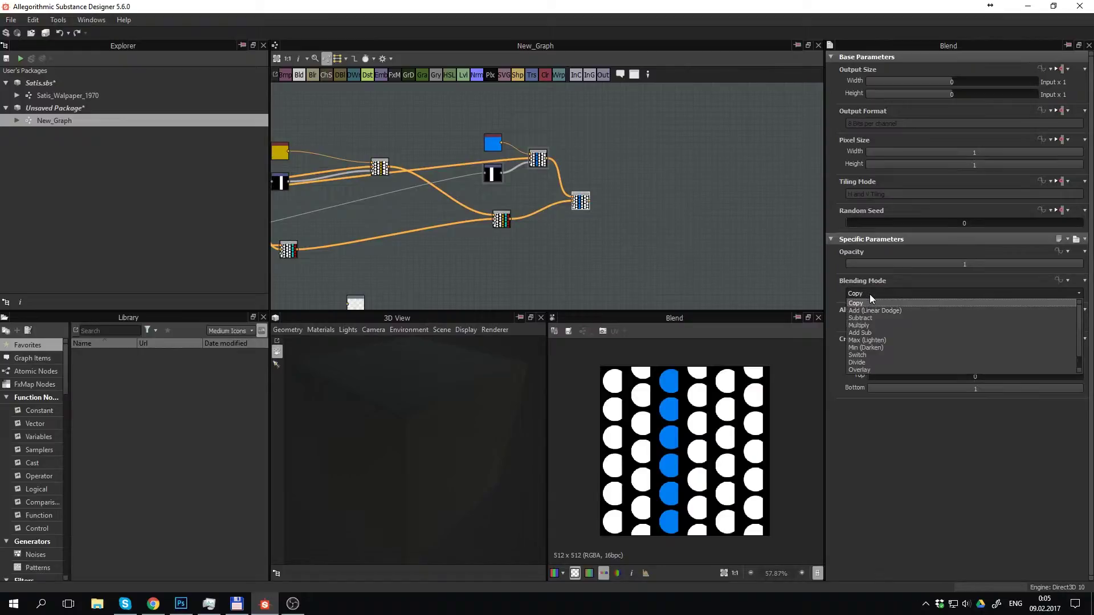
left_click(878, 324)
Pan and zoom the graph to the blue Uniform Color node and select it
scroll(652, 222, "down", 2)
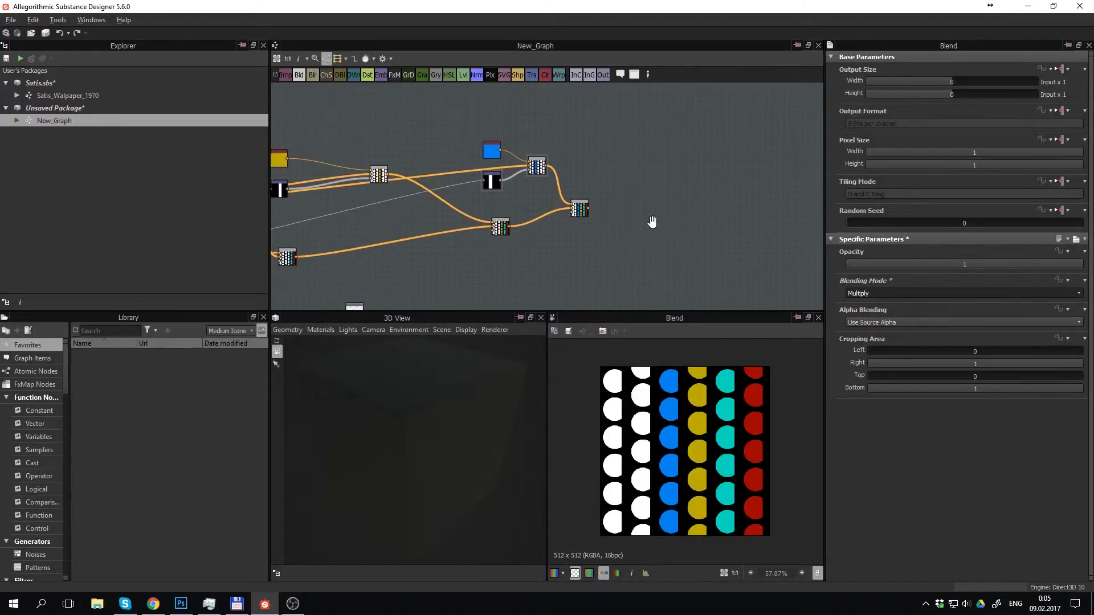
scroll(630, 224, "down", 1)
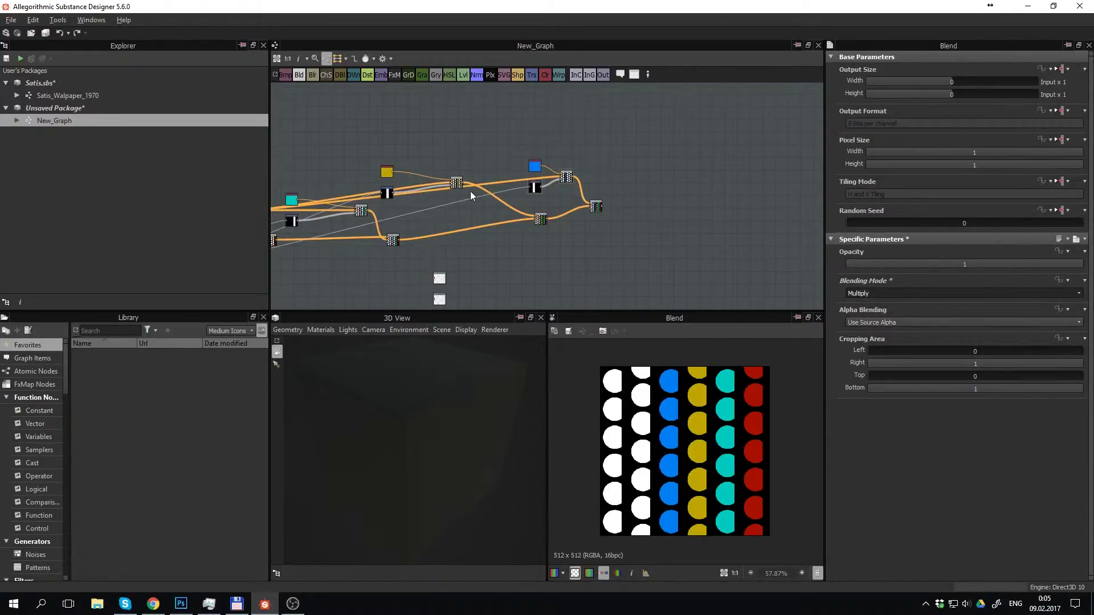
mouse_move(470, 190)
middle_mouse_down()
mouse_move(603, 204)
mouse_move(434, 200)
middle_mouse_up()
scroll(578, 193, "up", 4)
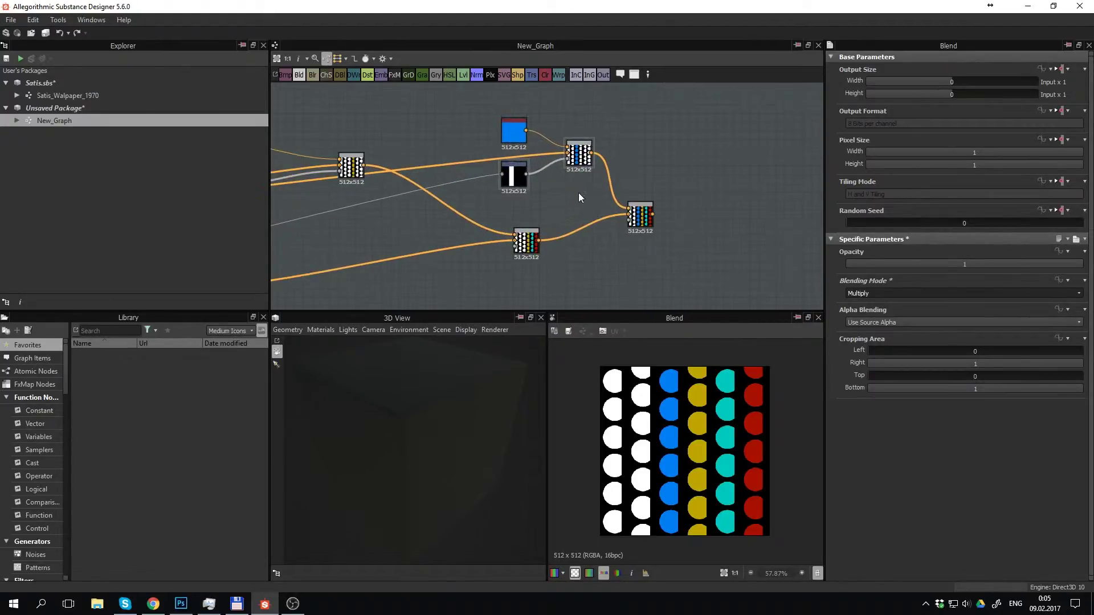
middle_click_drag(579, 193, 495, 215)
scroll(495, 214, "up", 1)
left_click(425, 197)
Paste a copy of the colour, mask and blend nodes, arrange them, and make the colour orange
left_click(417, 143)
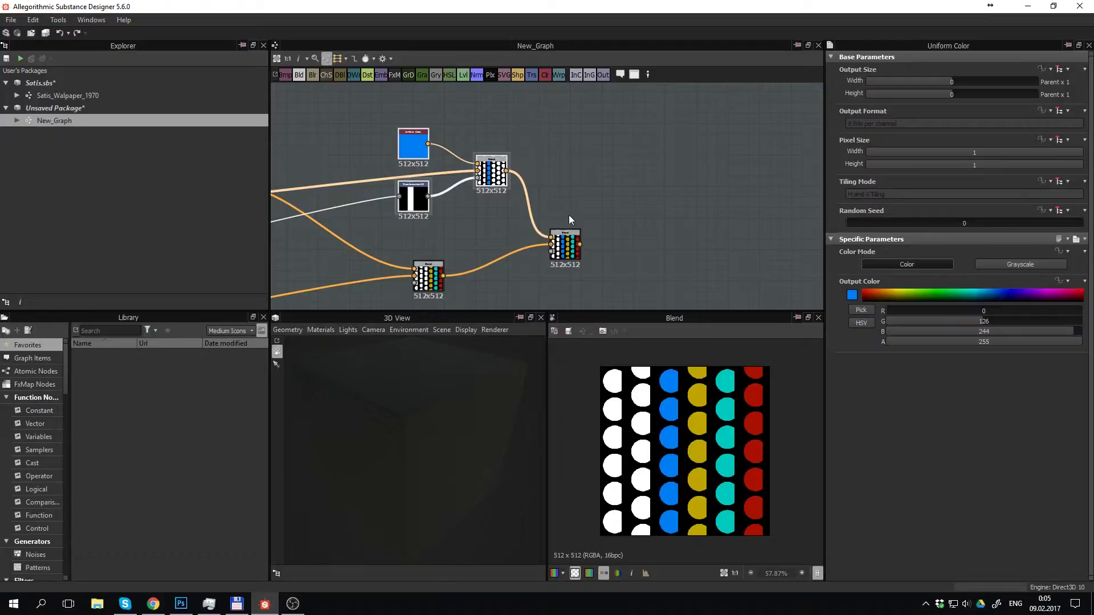
key("ctrl+v")
mouse_move(580, 186)
left_mouse_down()
mouse_move(743, 137)
mouse_move(755, 149)
left_mouse_up()
mouse_move(722, 175)
middle_mouse_down()
mouse_move(500, 206)
mouse_move(539, 212)
middle_mouse_up()
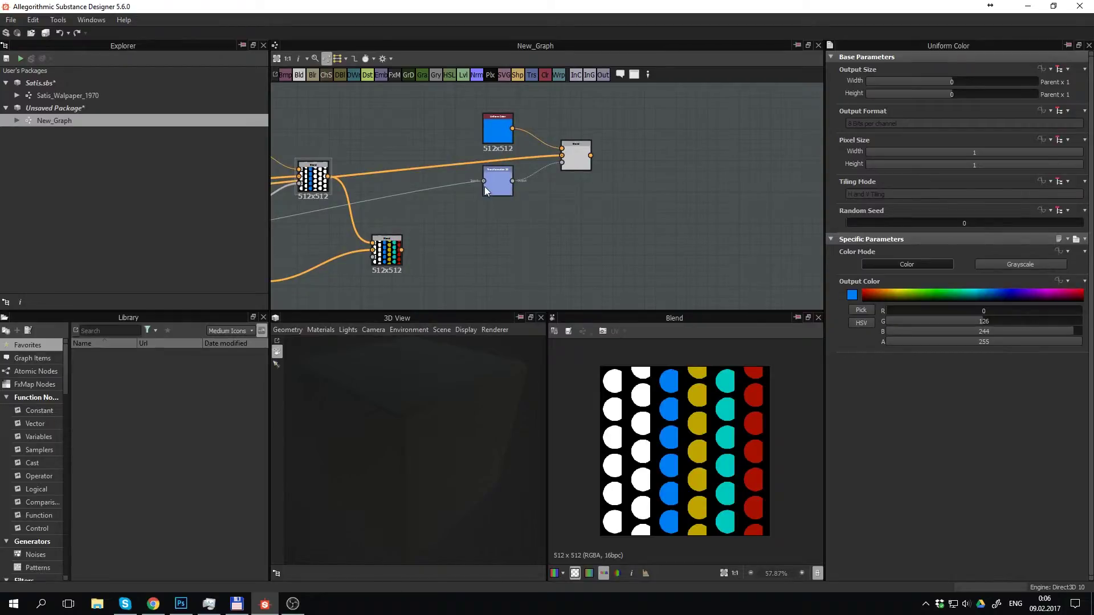
left_click_drag(501, 128, 496, 113)
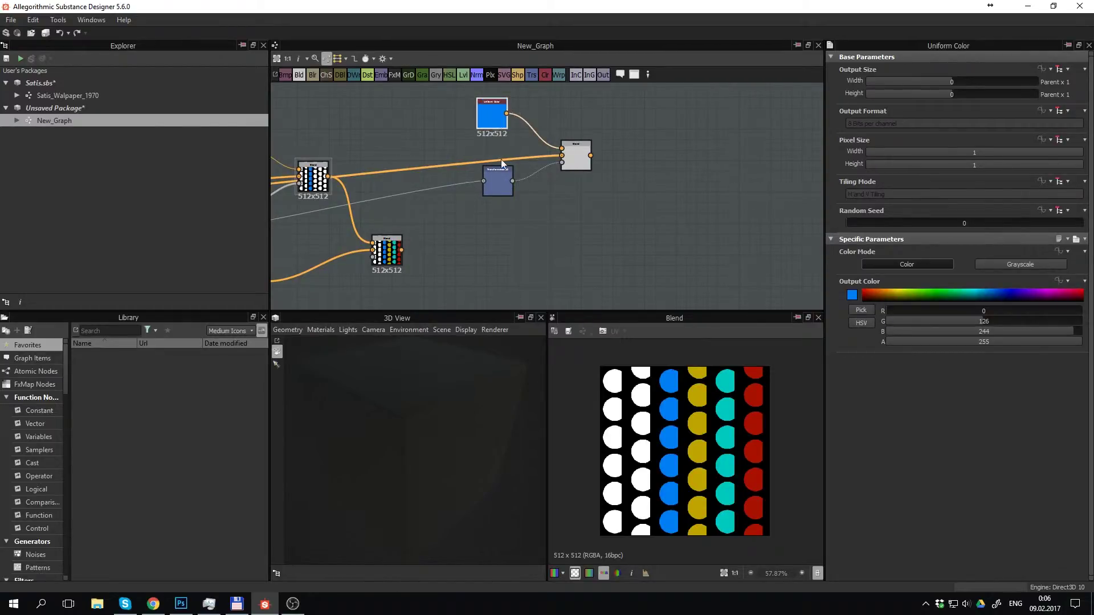
left_click_drag(499, 174, 490, 179)
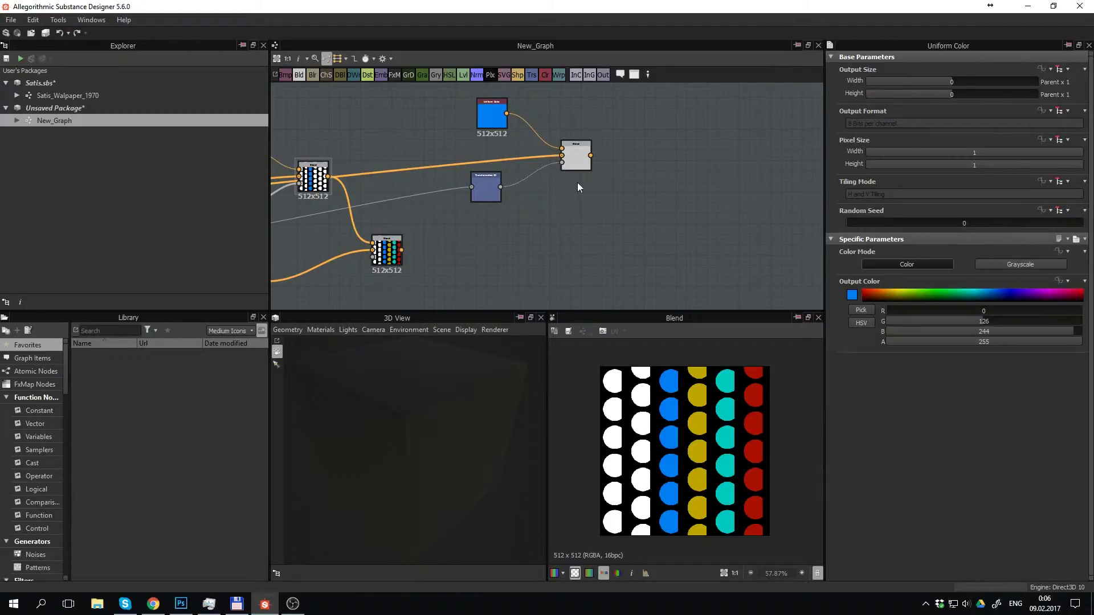
left_click_drag(577, 157, 565, 157)
double_click(497, 117)
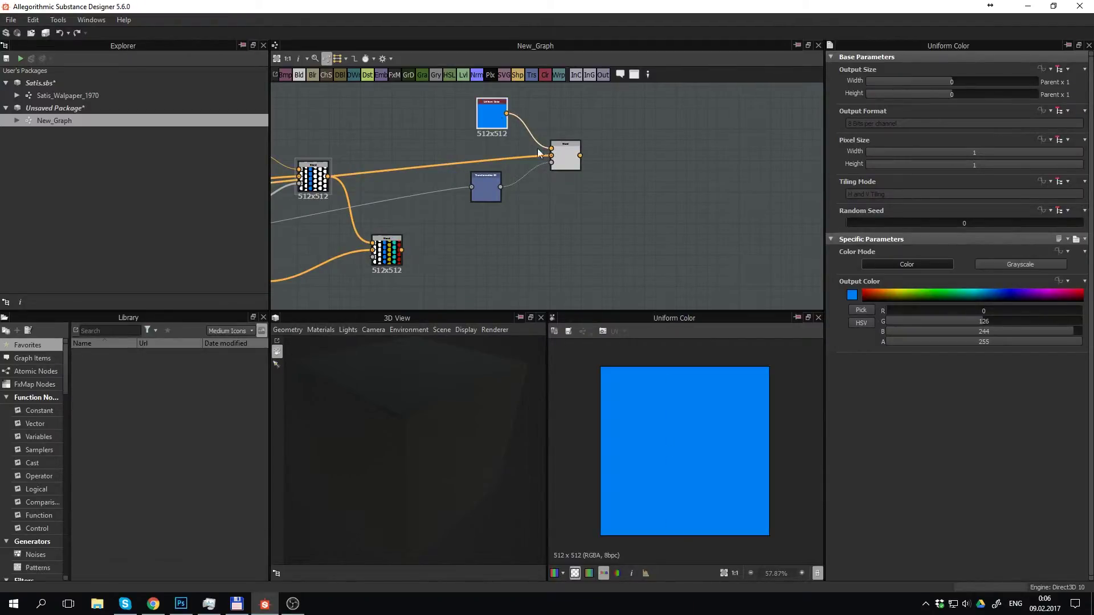
left_click(879, 295)
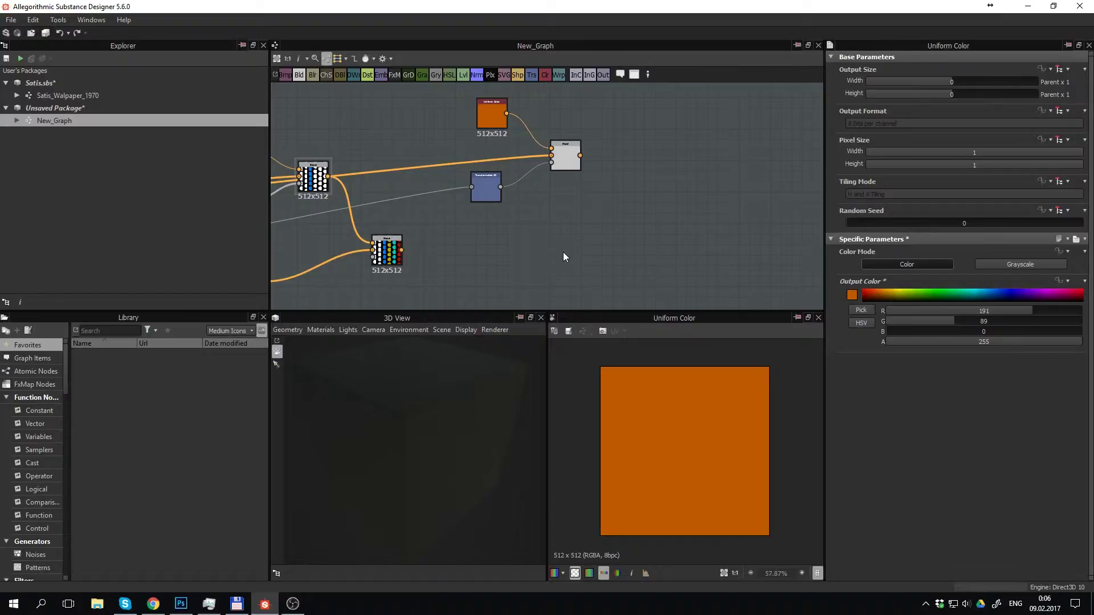
Add a new Blend node set to Multiply to merge the orange column in
left_click(388, 255)
key("space")
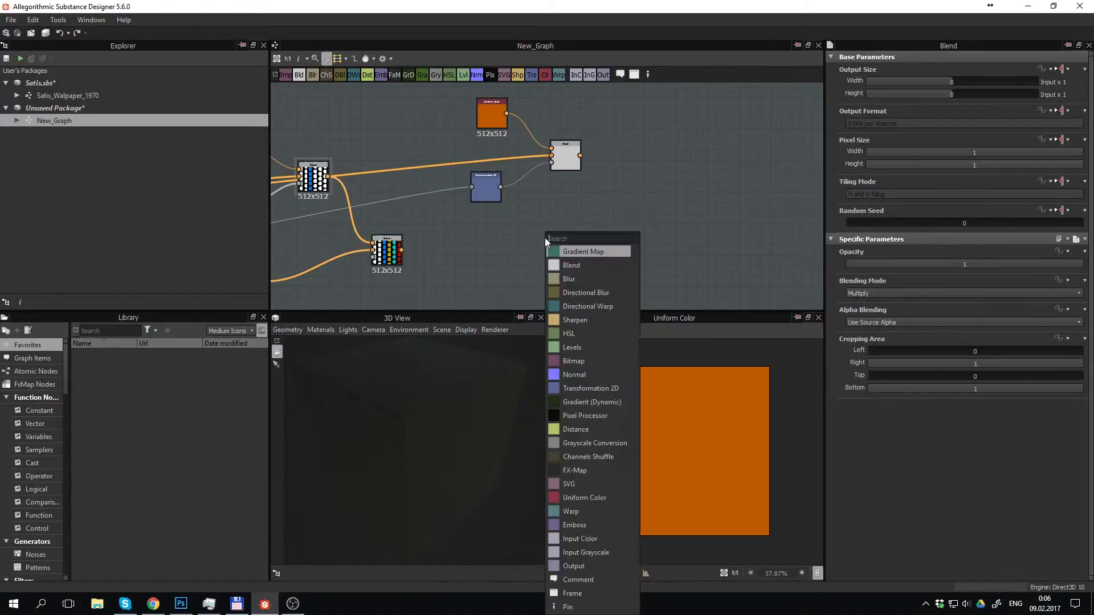
type("bl")
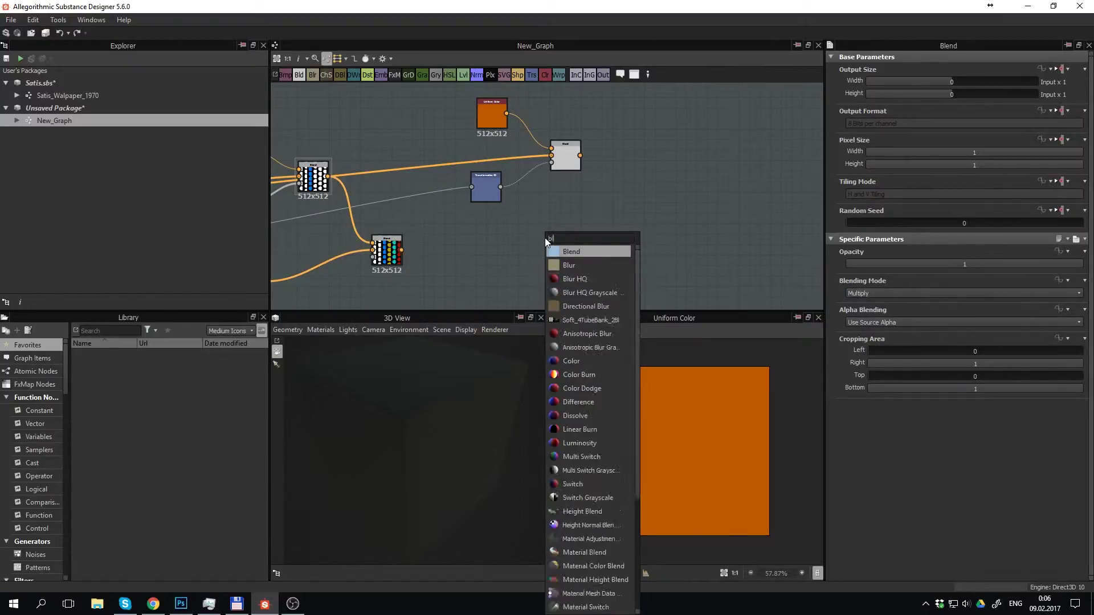
type("en")
key("Return")
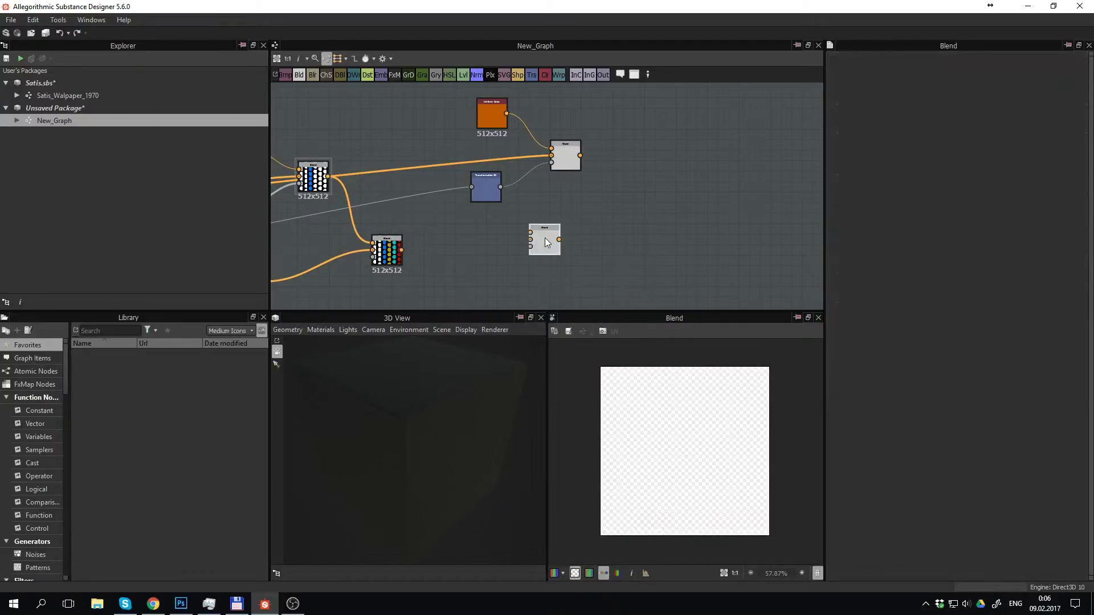
mouse_move(555, 237)
left_mouse_down()
mouse_move(598, 238)
mouse_move(571, 233)
mouse_move(593, 248)
left_mouse_up()
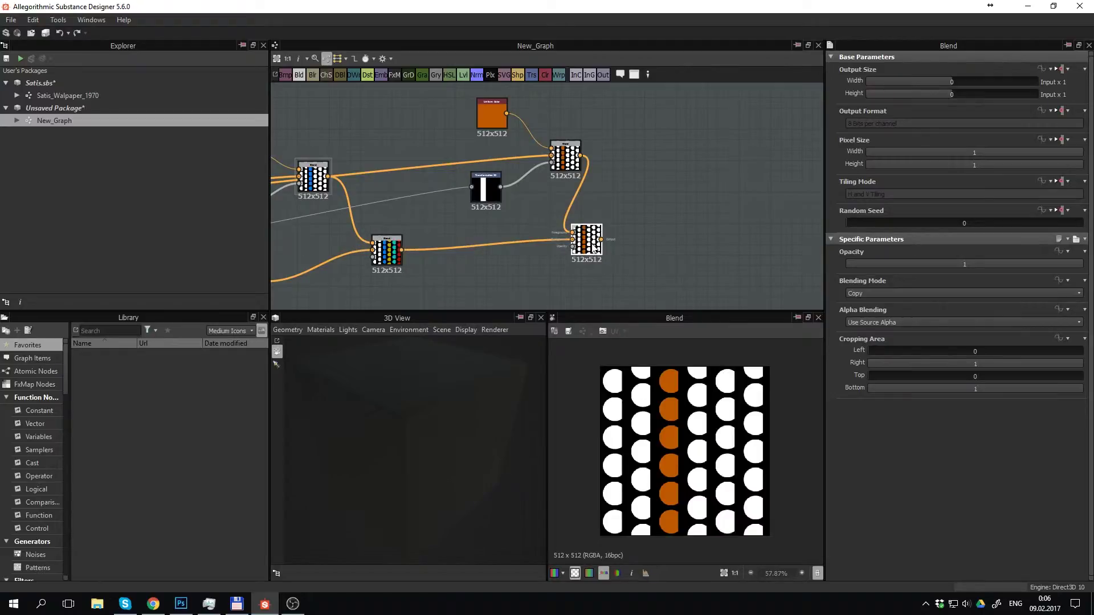
left_click(849, 293)
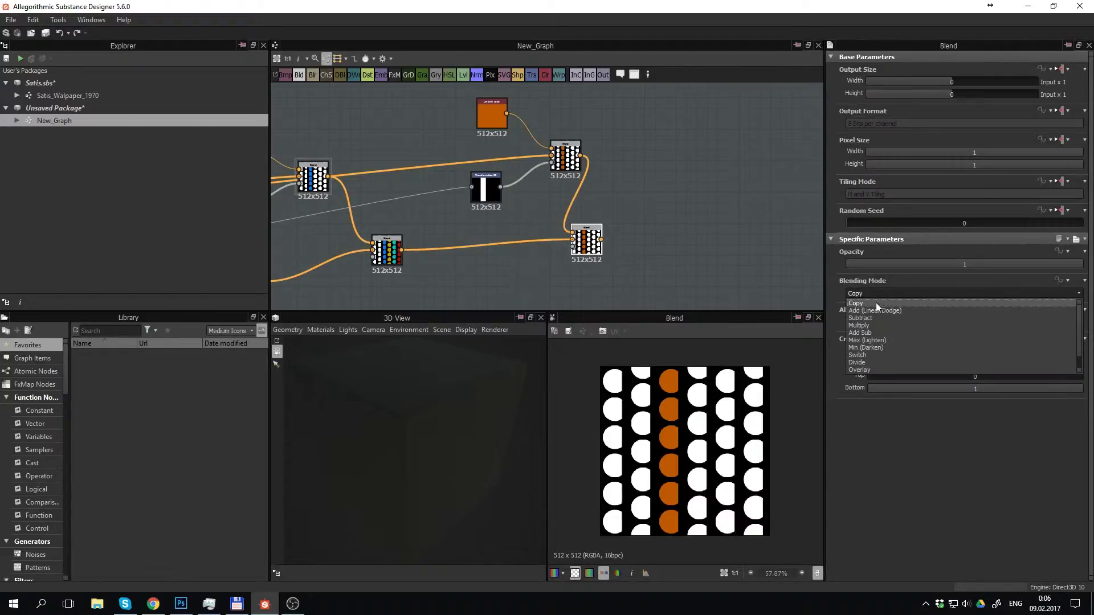
left_click(875, 325)
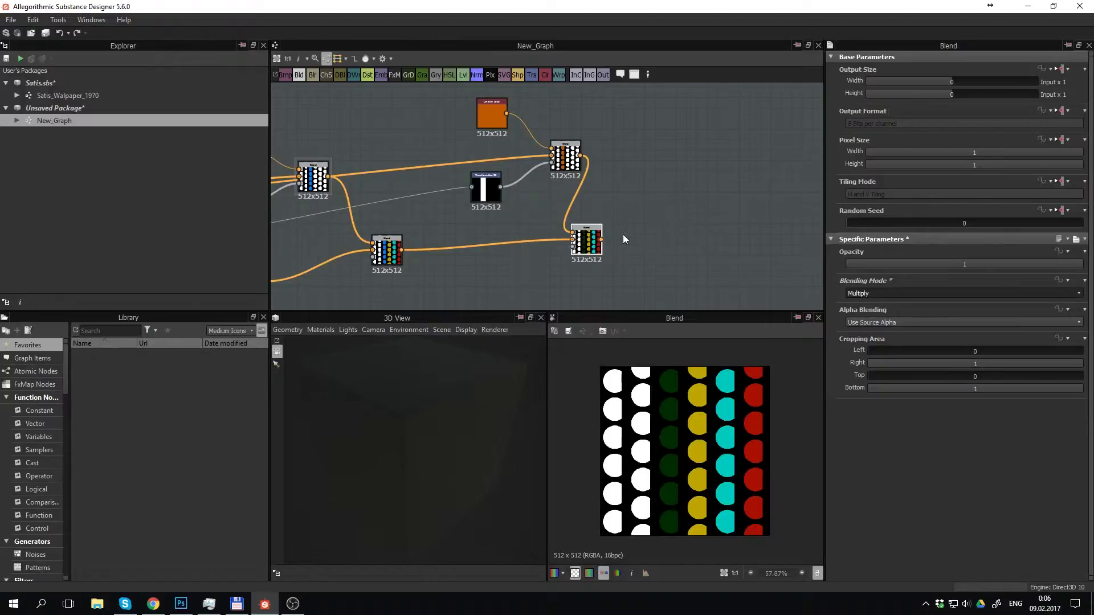
Offset the copied Transformation 2D mask left so the orange column sits second
left_click_drag(589, 238, 651, 242)
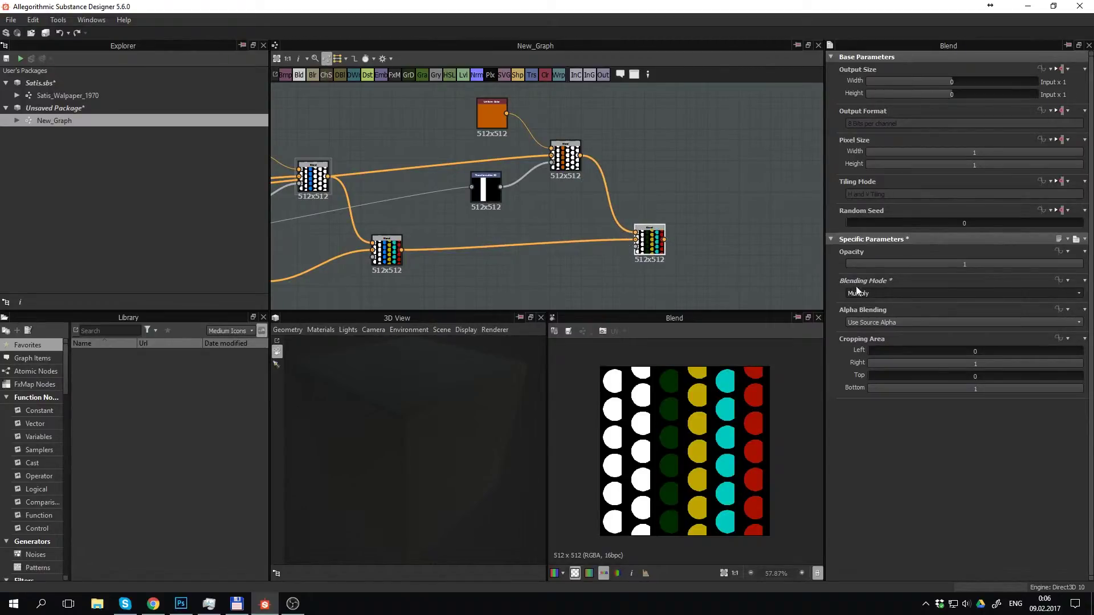
left_click(497, 187)
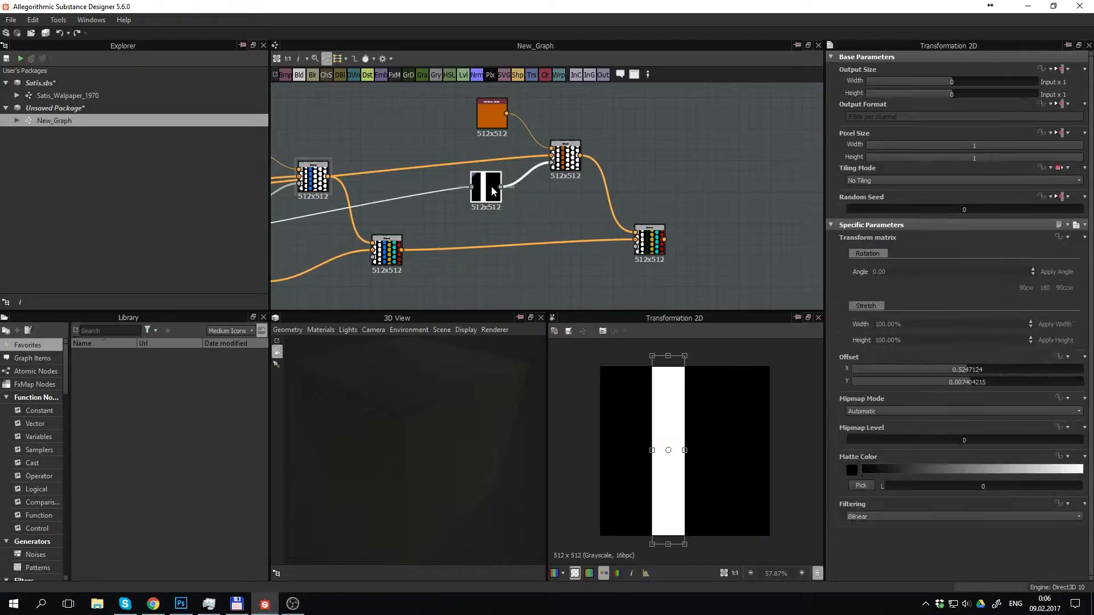
left_click(565, 157)
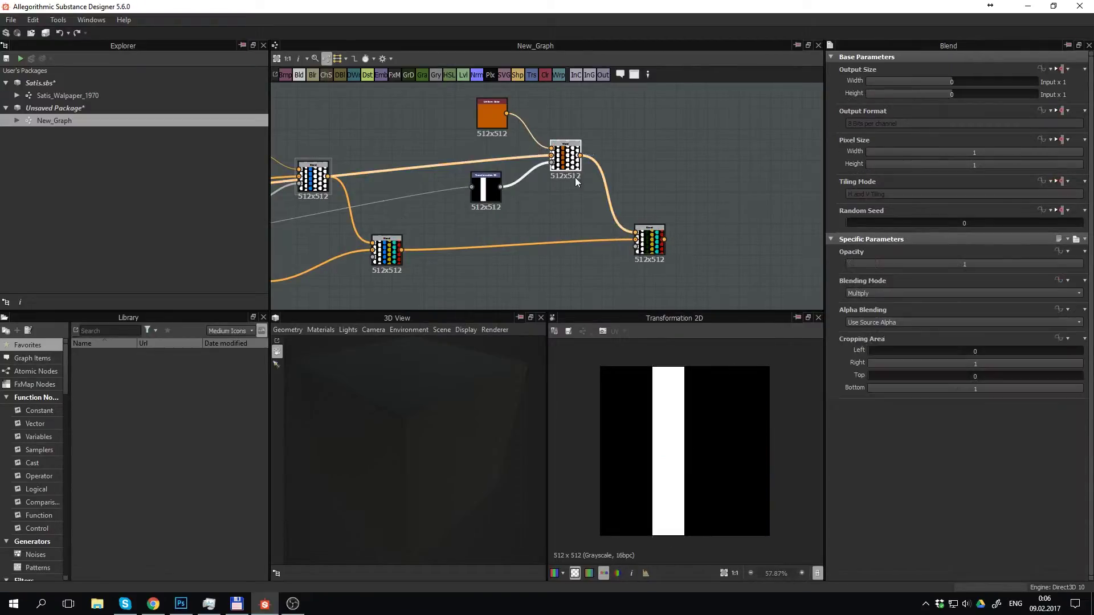
left_click(485, 188)
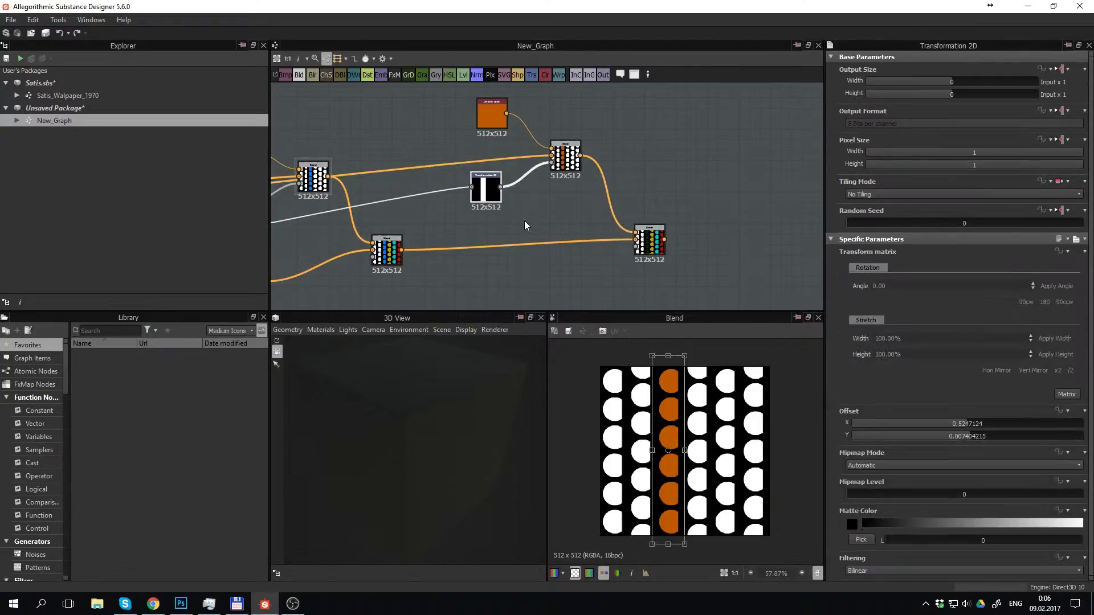
left_click_drag(674, 397, 648, 397)
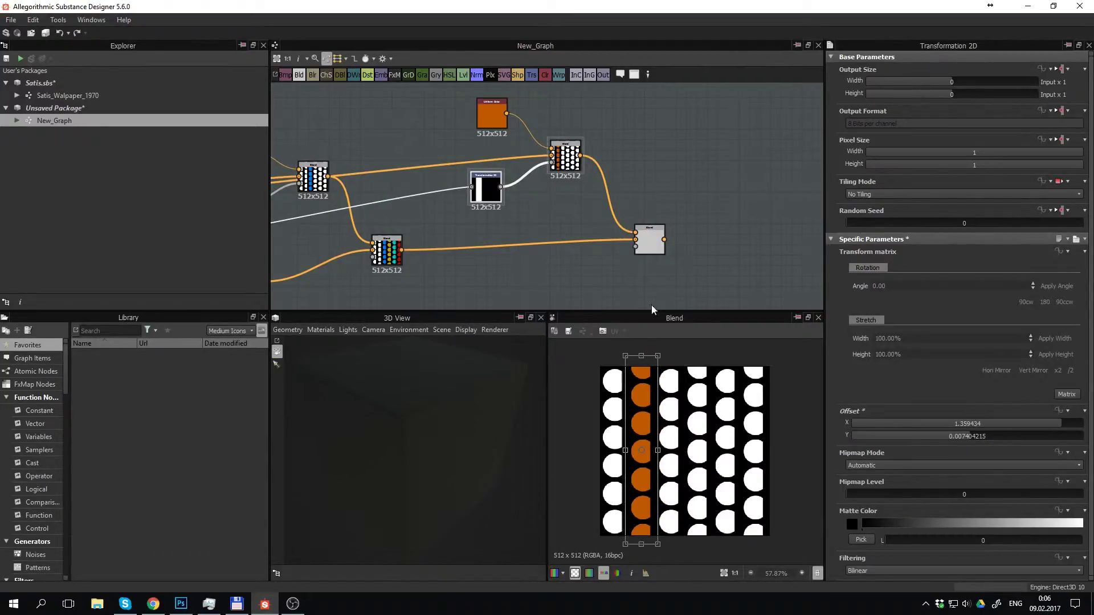
left_click(650, 240)
left_click(665, 278)
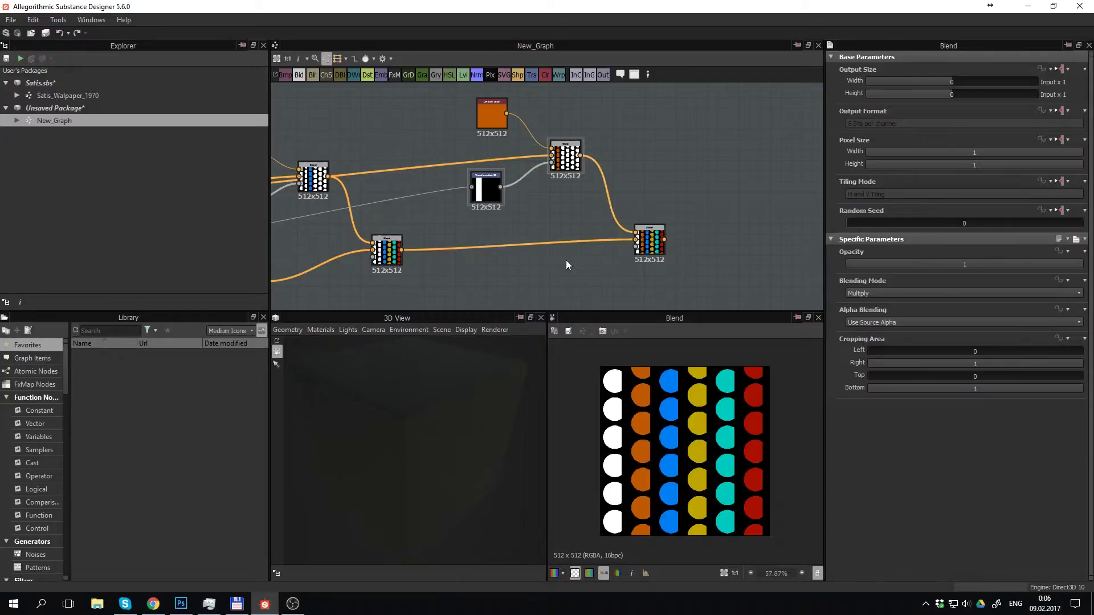
scroll(561, 259, "down", 2)
middle_click_drag(559, 227, 555, 213)
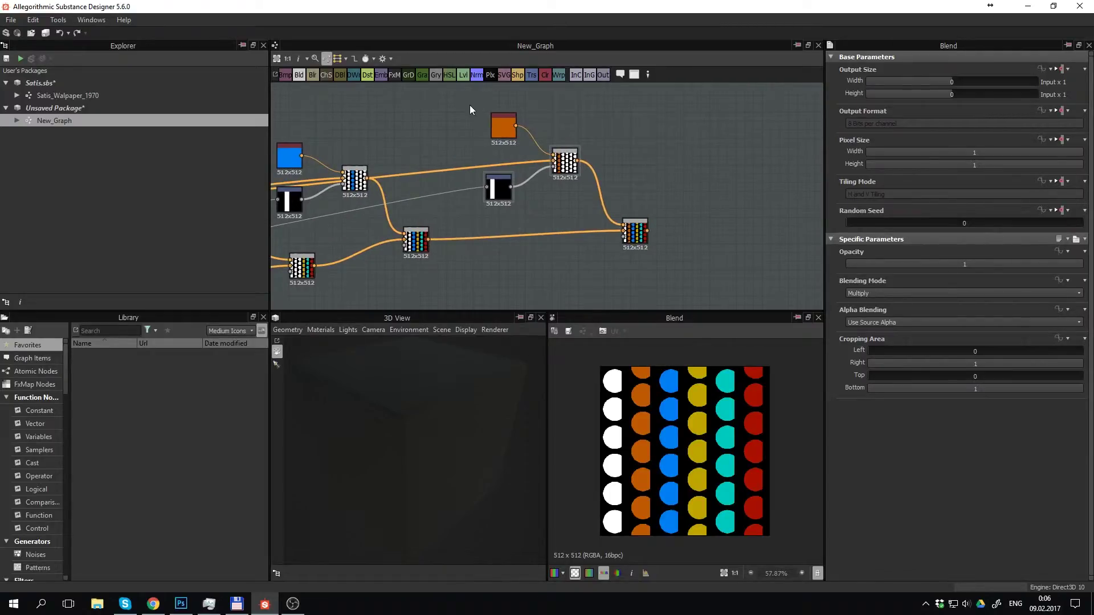
Move a copy of the orange colour, mask and blend trio to the right
left_click_drag(470, 110, 584, 204)
mouse_move(584, 204)
middle_mouse_down()
mouse_move(620, 213)
mouse_move(599, 215)
middle_mouse_up()
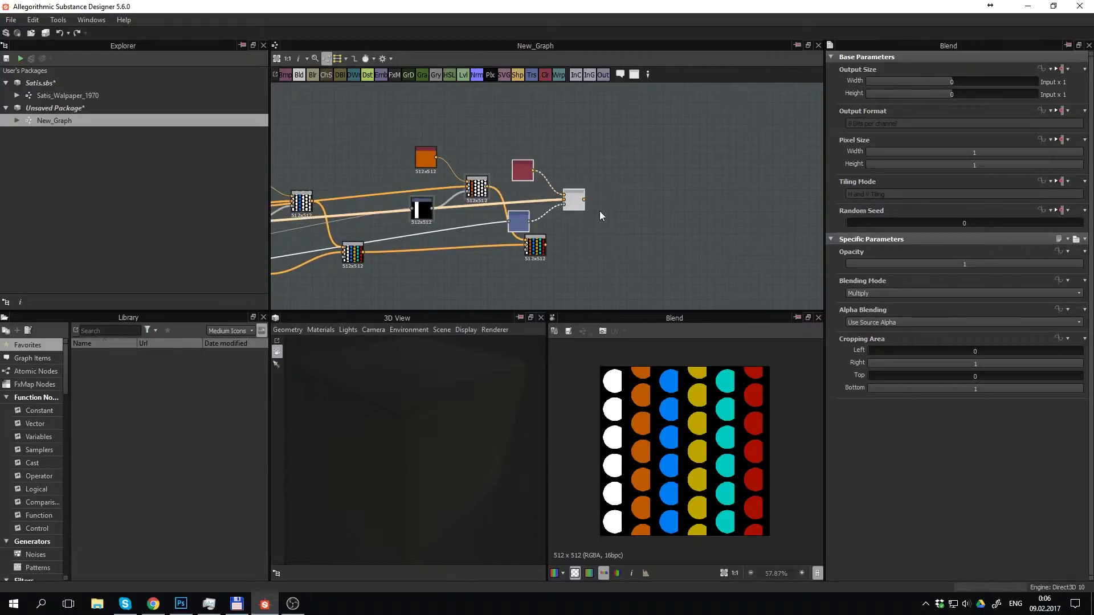
left_click_drag(578, 203, 663, 187)
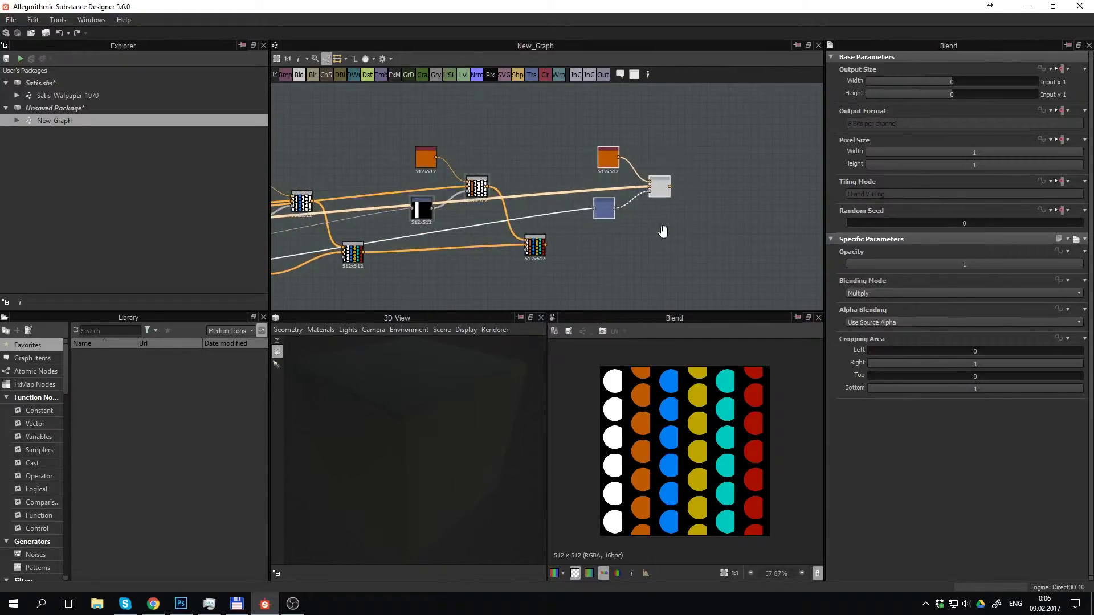
middle_click_drag(662, 230, 621, 226)
left_click(532, 250)
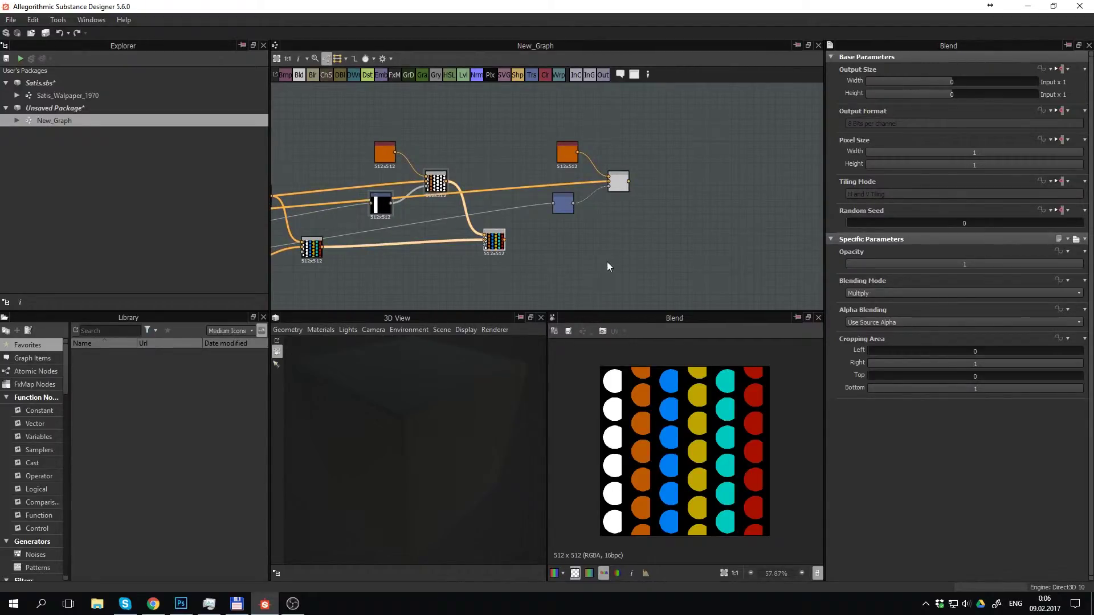
Add a new Blend node through the node search ('ble')
key("ctrl+d")
key("Delete")
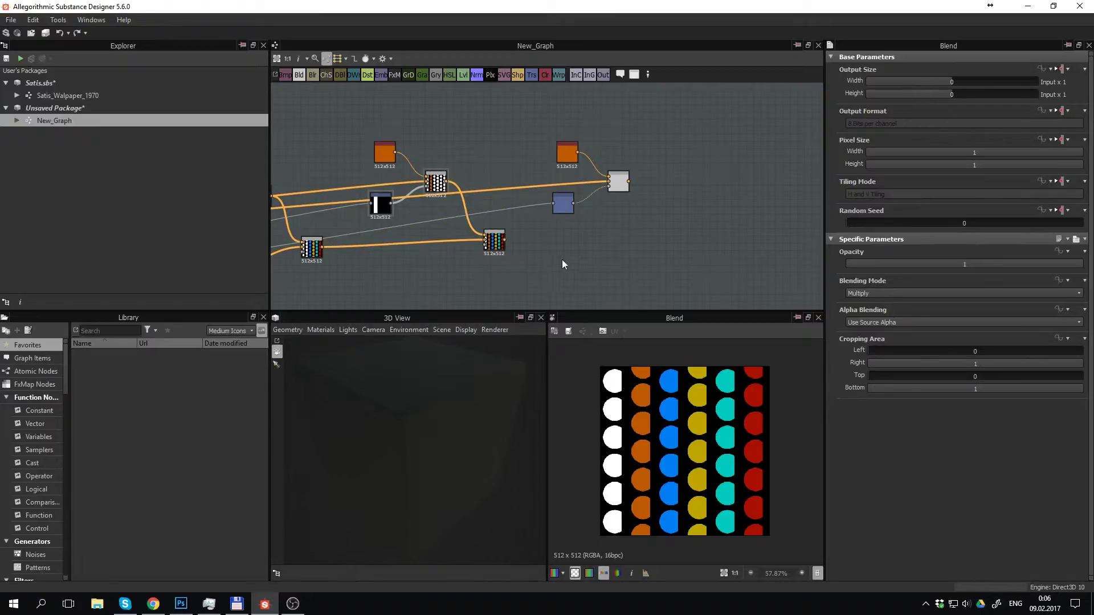
right_click(599, 260)
type("b")
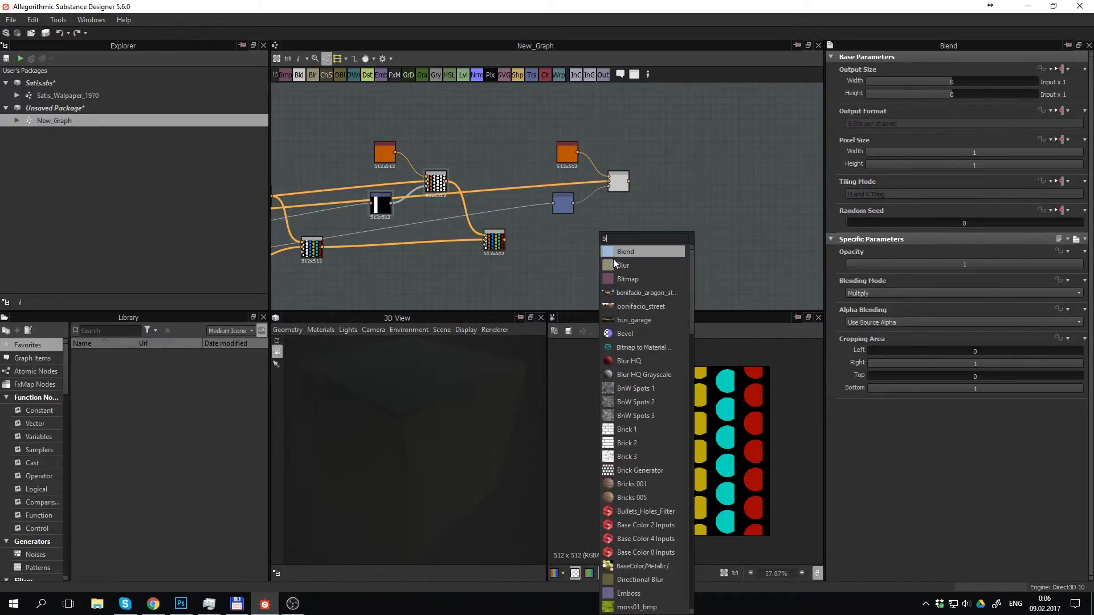
type("len")
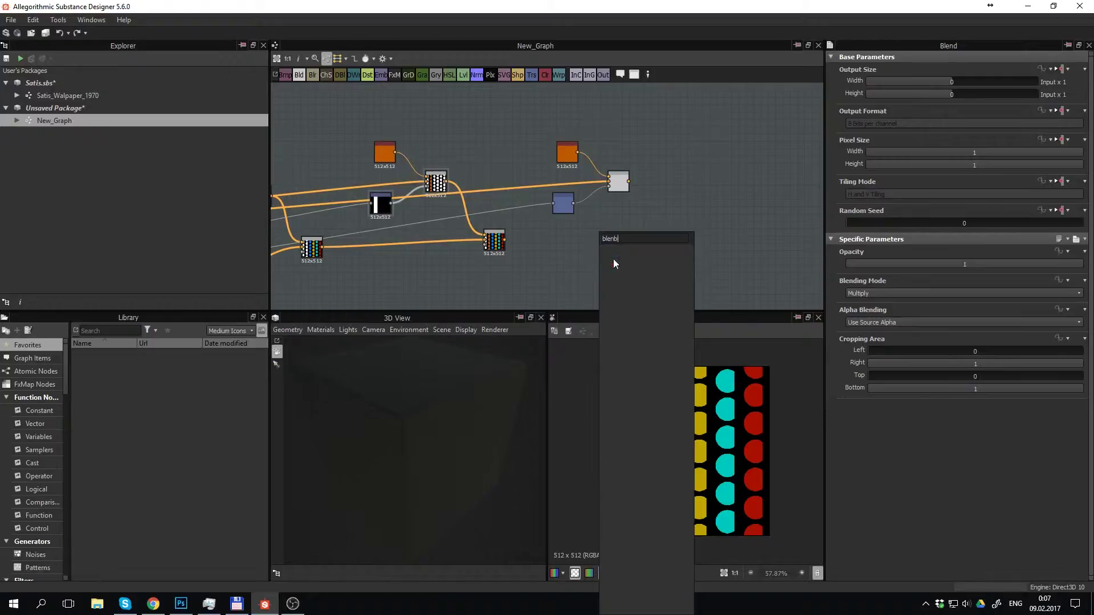
key("Return")
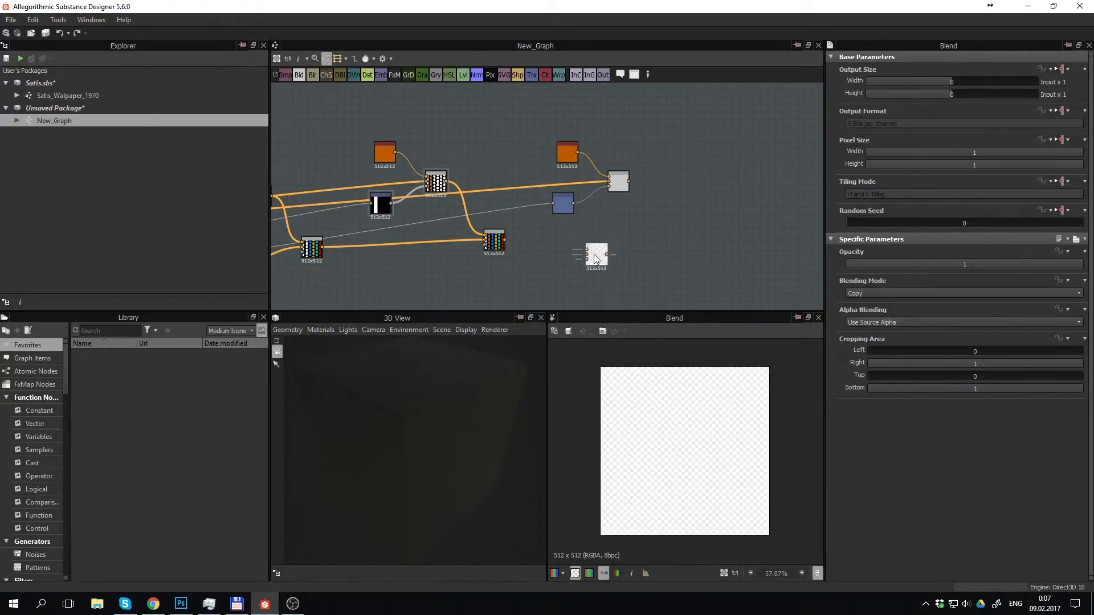
Wire the coloured-dot node and upper Blend into the new Blend; make the colour dark red (116, 0, 9)
left_click_drag(593, 258, 630, 257)
mouse_move(518, 246)
middle_mouse_down()
mouse_move(569, 245)
mouse_move(497, 233)
middle_mouse_up()
scroll(558, 244, "up", 2)
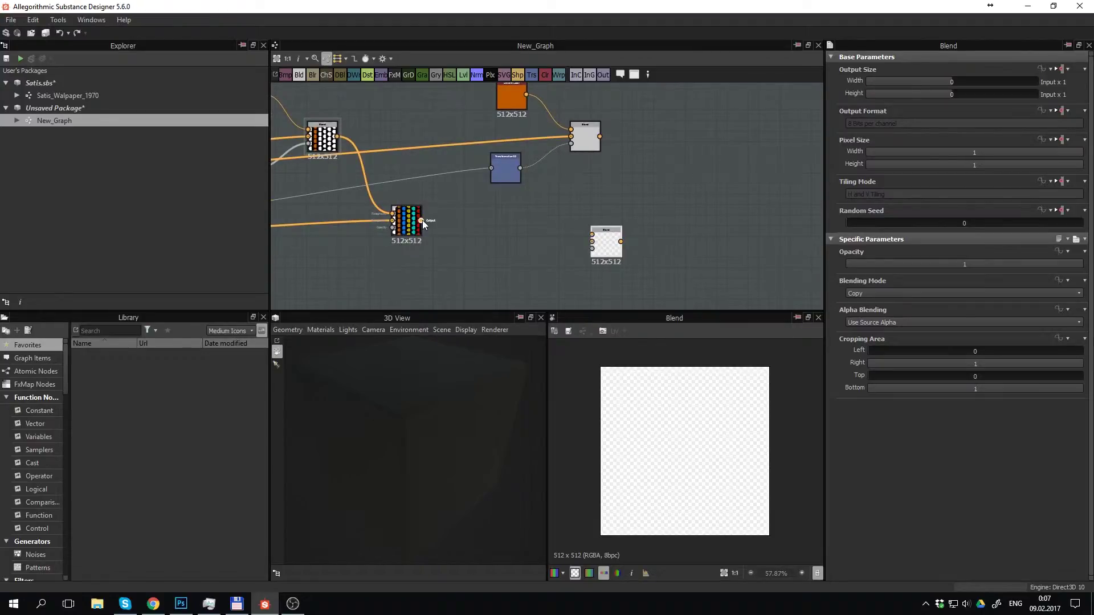
left_click_drag(421, 220, 591, 235)
left_click_drag(600, 137, 592, 235)
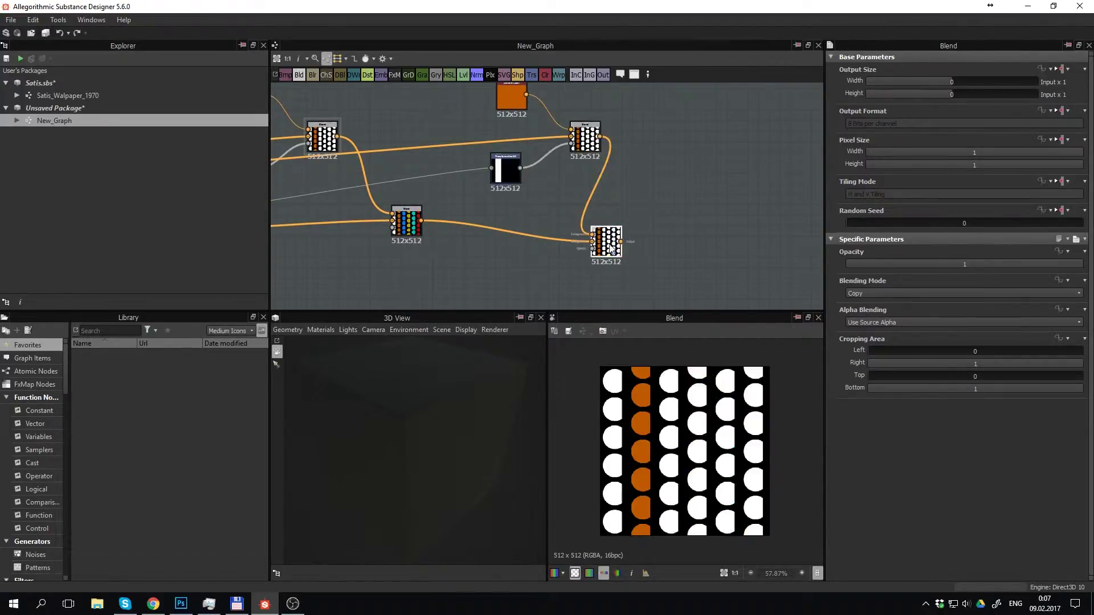
double_click(517, 102)
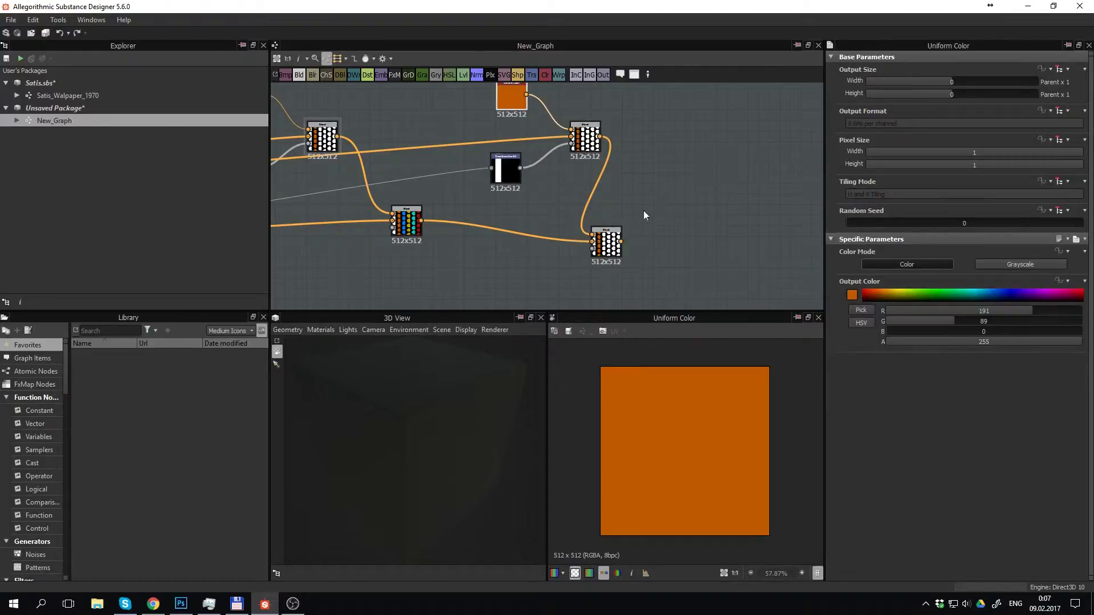
left_click(1082, 294)
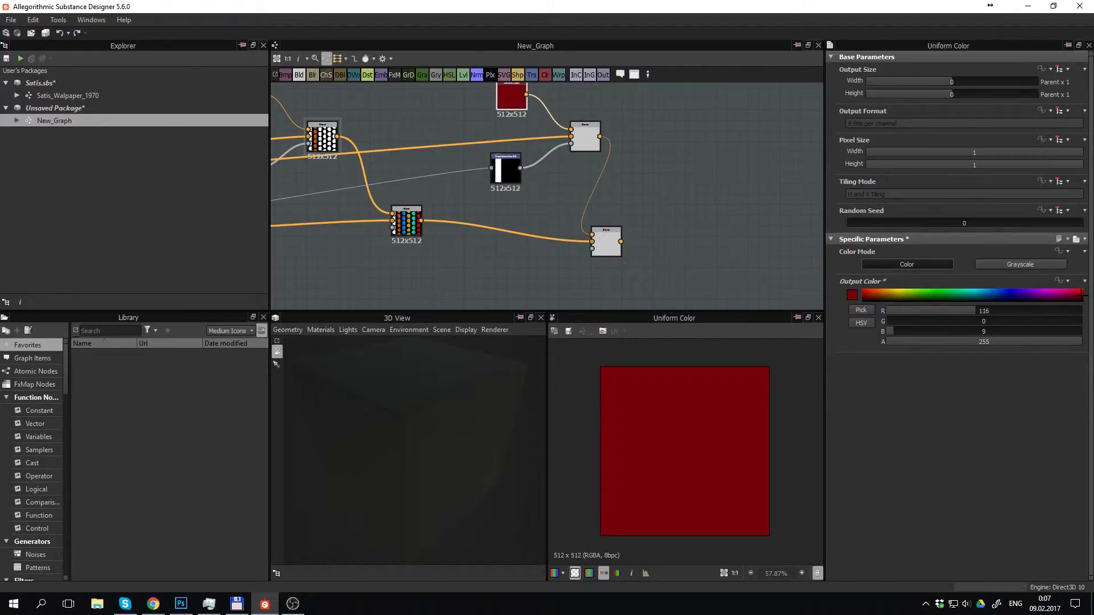
Shift the red column's mask to the left edge and set the lower Blend to Multiply
double_click(502, 171)
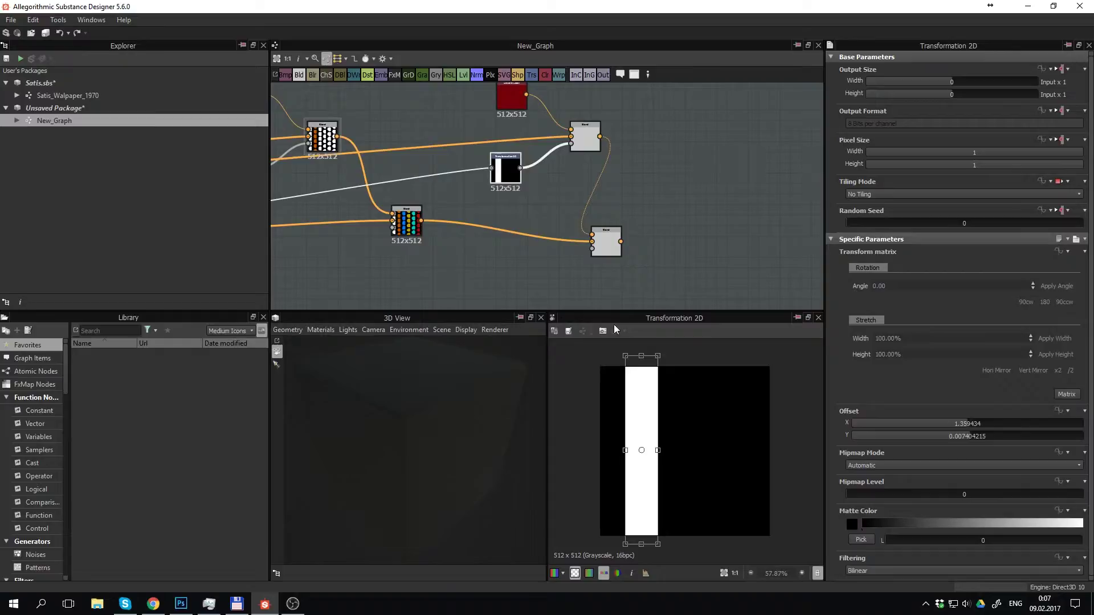
left_click(586, 135)
double_click(587, 135)
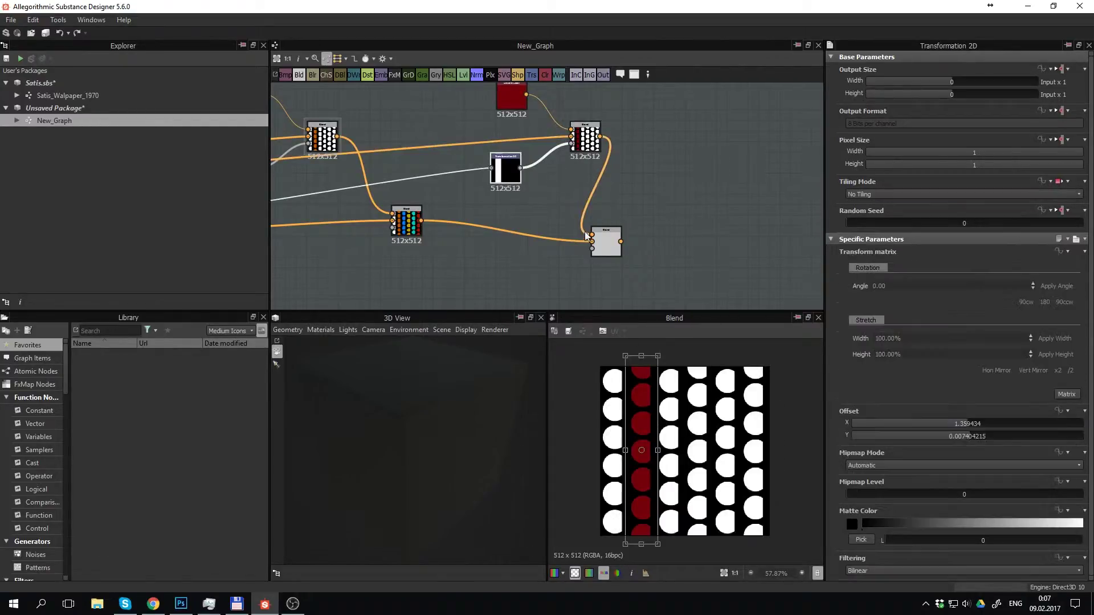
left_click_drag(630, 395, 607, 399)
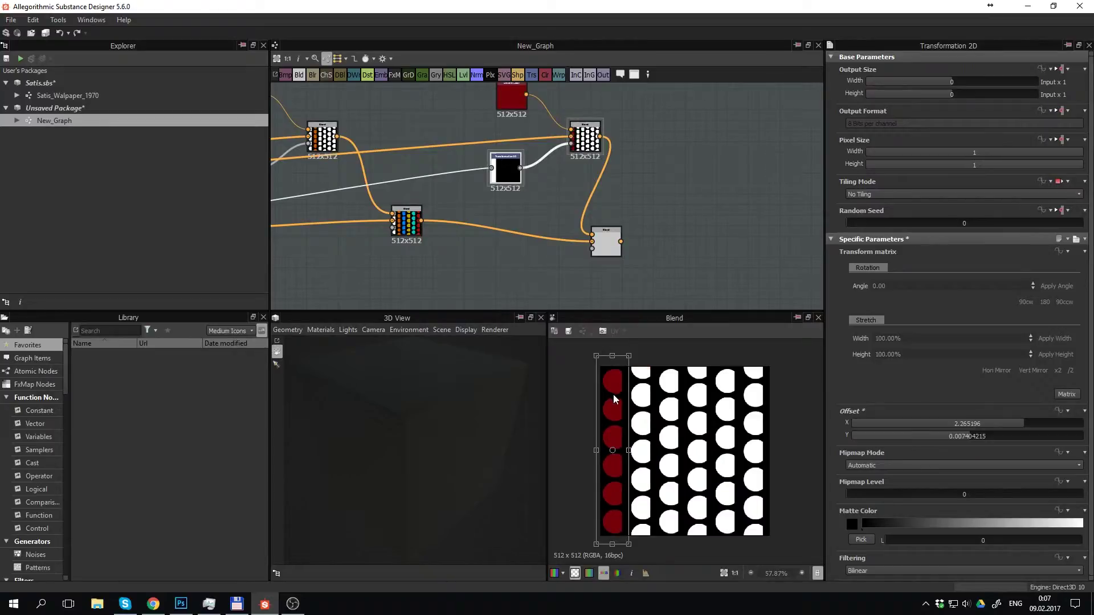
left_click(605, 241)
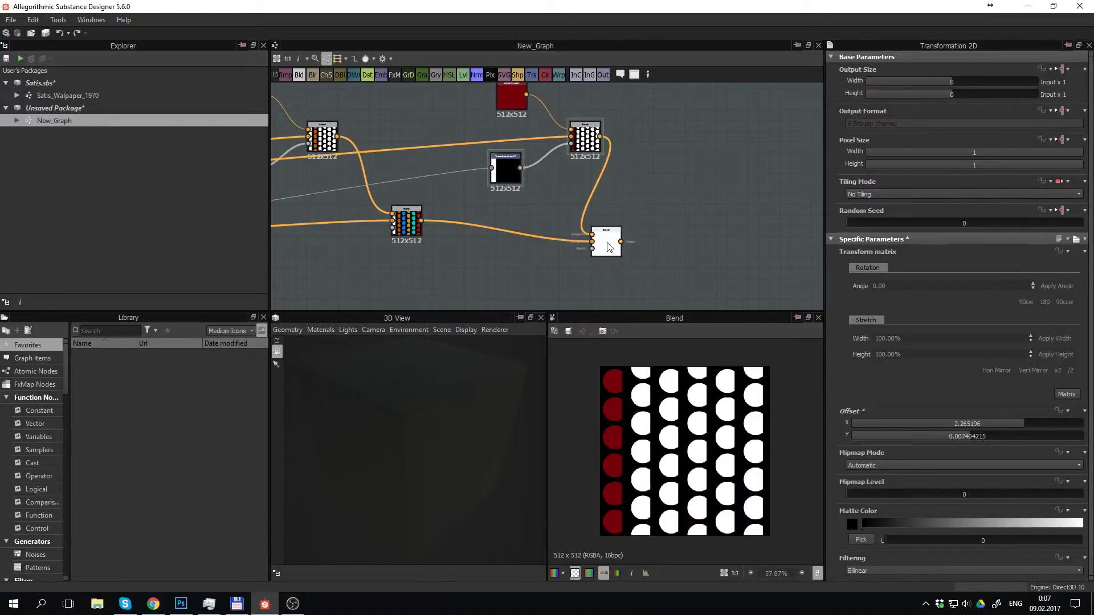
left_click(876, 291)
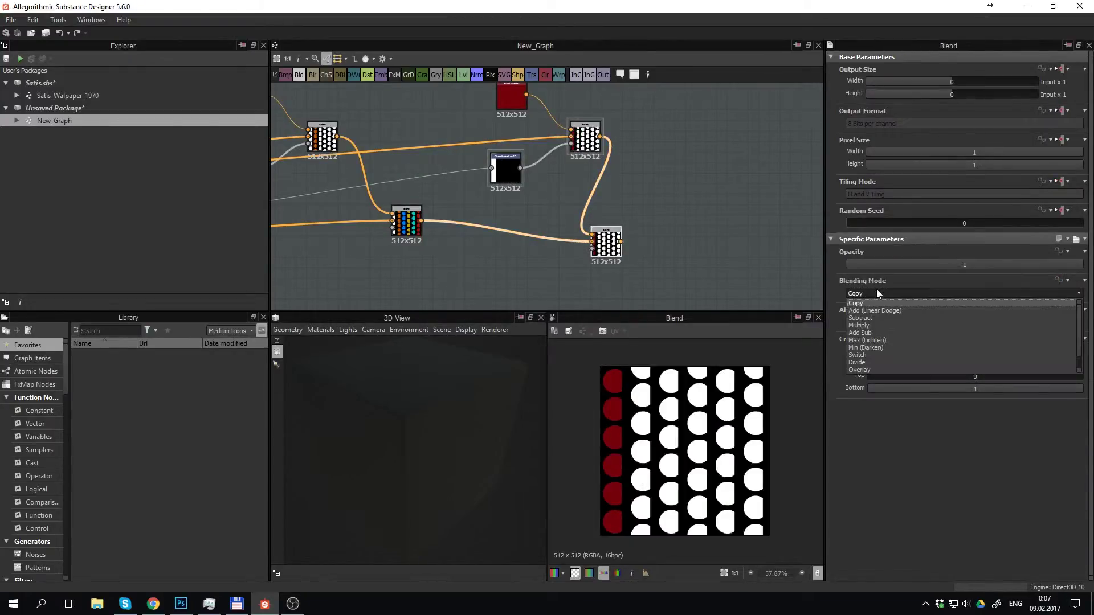
left_click(881, 327)
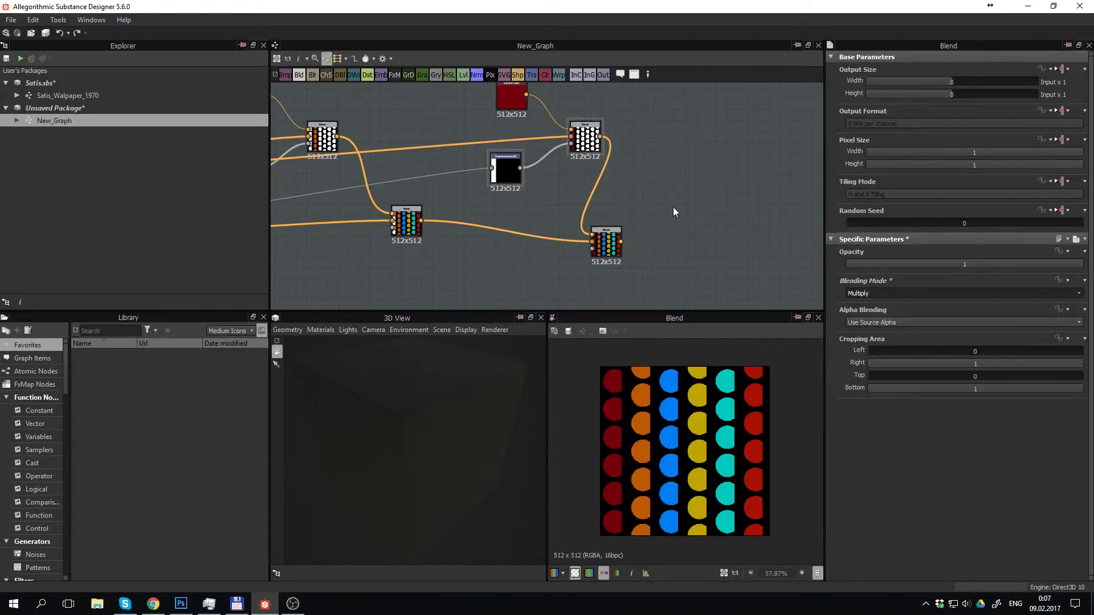
Rearrange the graph, placing the four output nodes beside the colour chain
left_click_drag(611, 238, 632, 219)
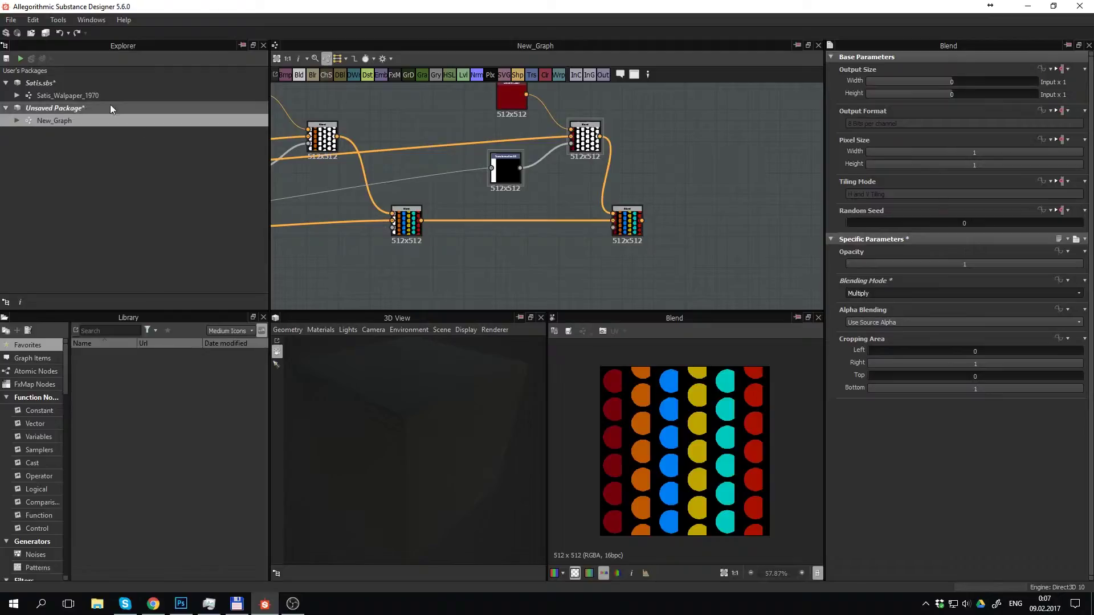
mouse_move(67, 95)
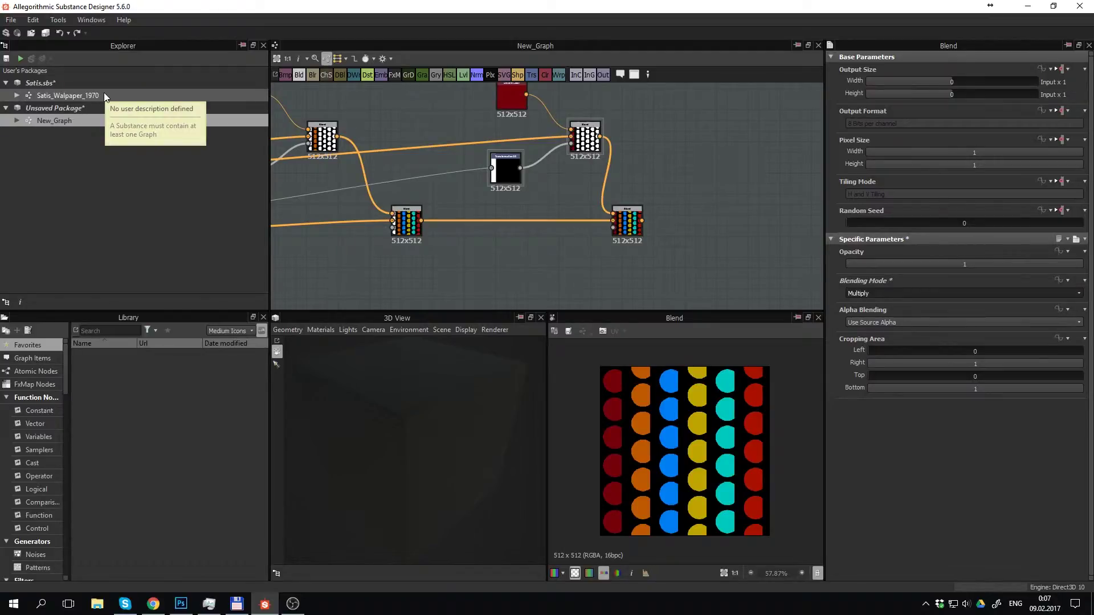
double_click(54, 120)
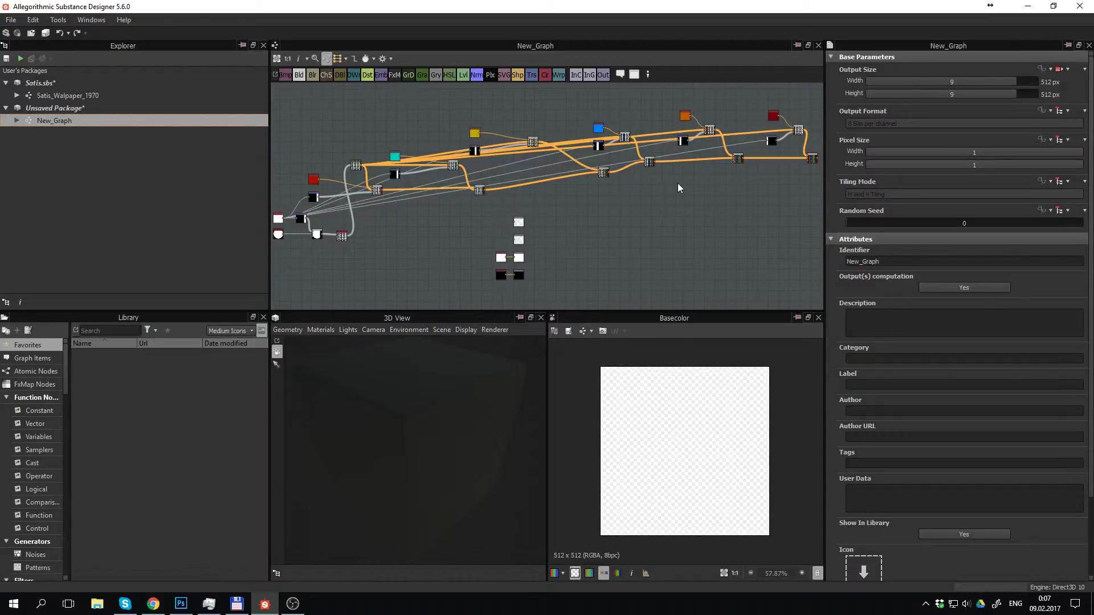
mouse_move(678, 183)
middle_mouse_down()
mouse_move(520, 200)
mouse_move(575, 178)
middle_mouse_up()
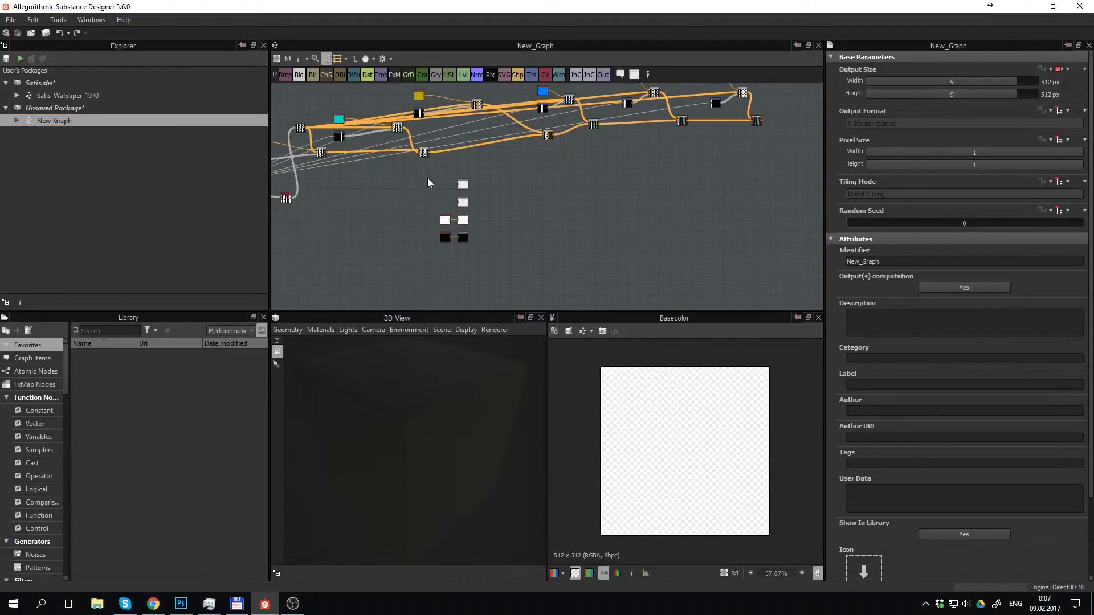
mouse_move(531, 219)
middle_mouse_down()
mouse_move(414, 233)
mouse_move(691, 197)
middle_mouse_up()
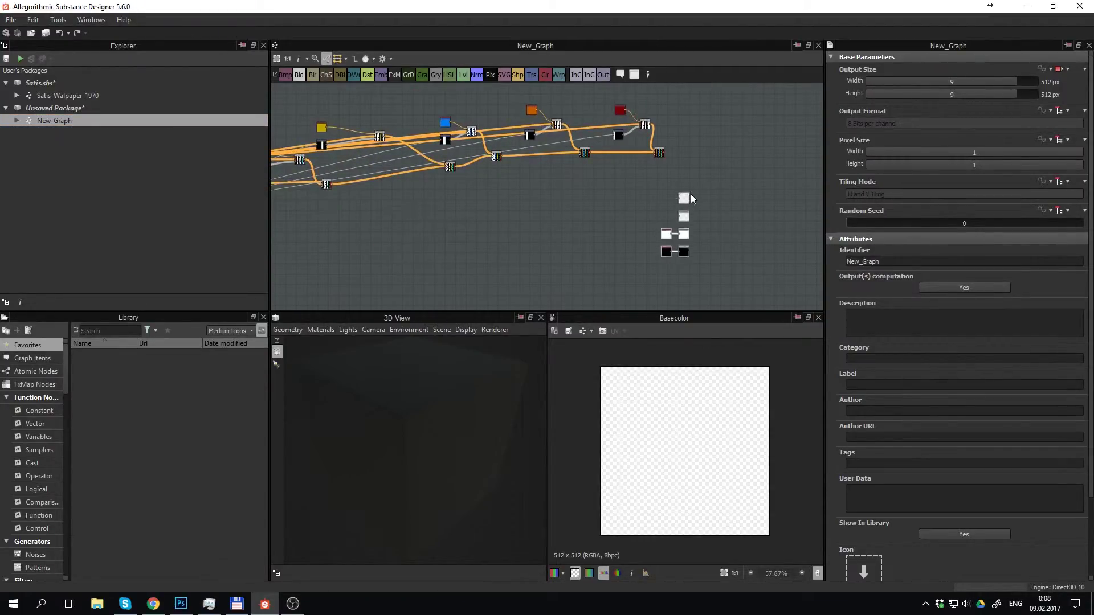
left_click_drag(691, 198, 765, 176)
mouse_move(575, 206)
middle_mouse_down()
mouse_move(544, 222)
mouse_move(572, 166)
middle_mouse_up()
scroll(585, 204, "up", 4)
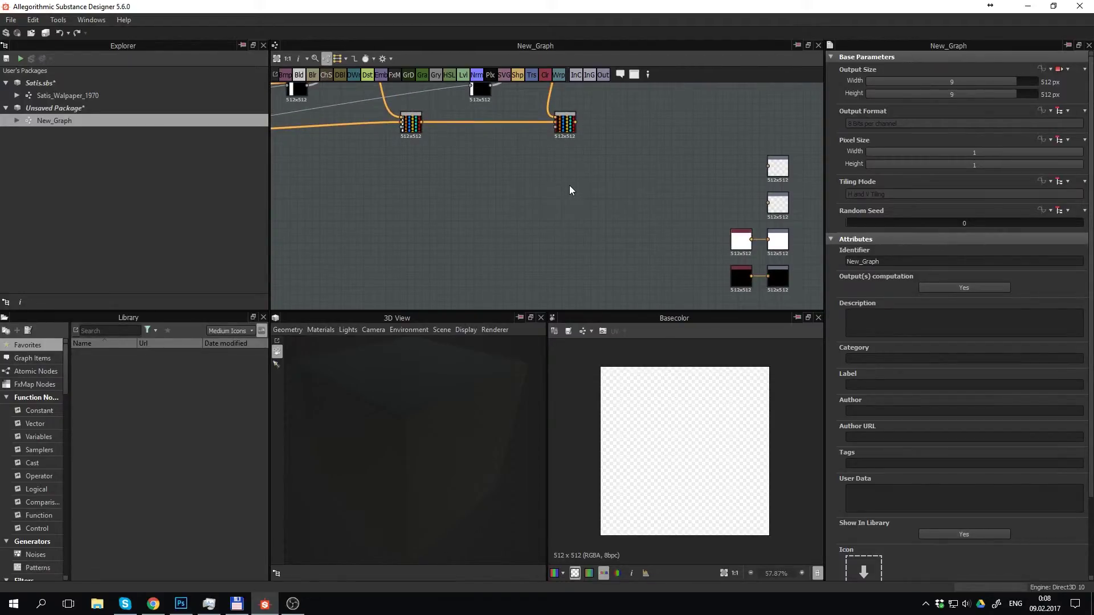
Add a new Blend node and connect the coloured-dot result into it
key("space")
left_click(597, 217)
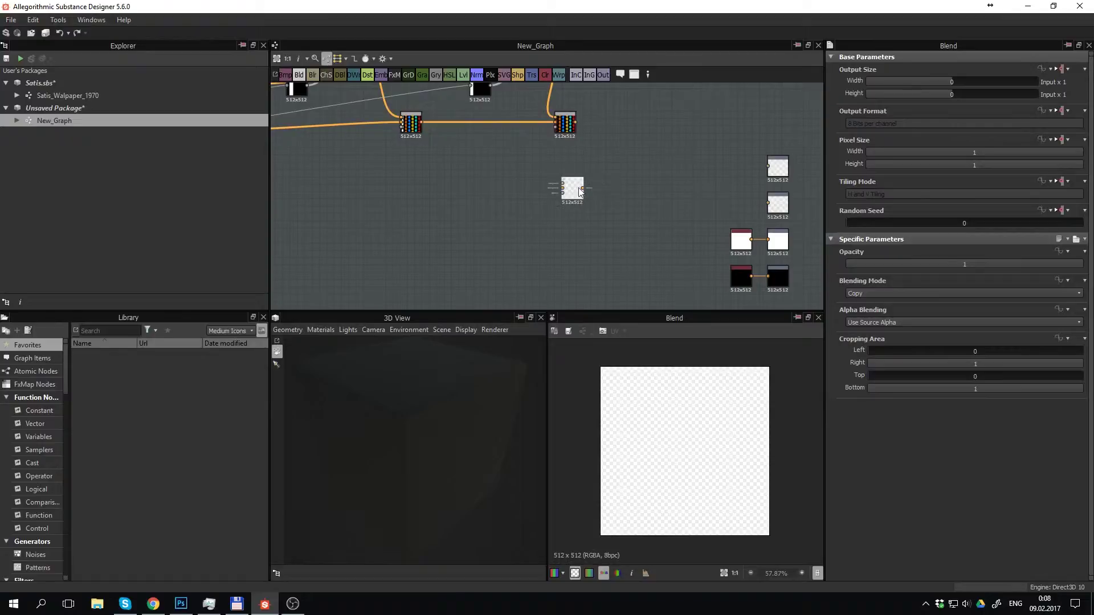
left_click_drag(573, 188, 623, 164)
middle_click_drag(578, 195, 561, 207)
scroll(562, 207, "up", 3)
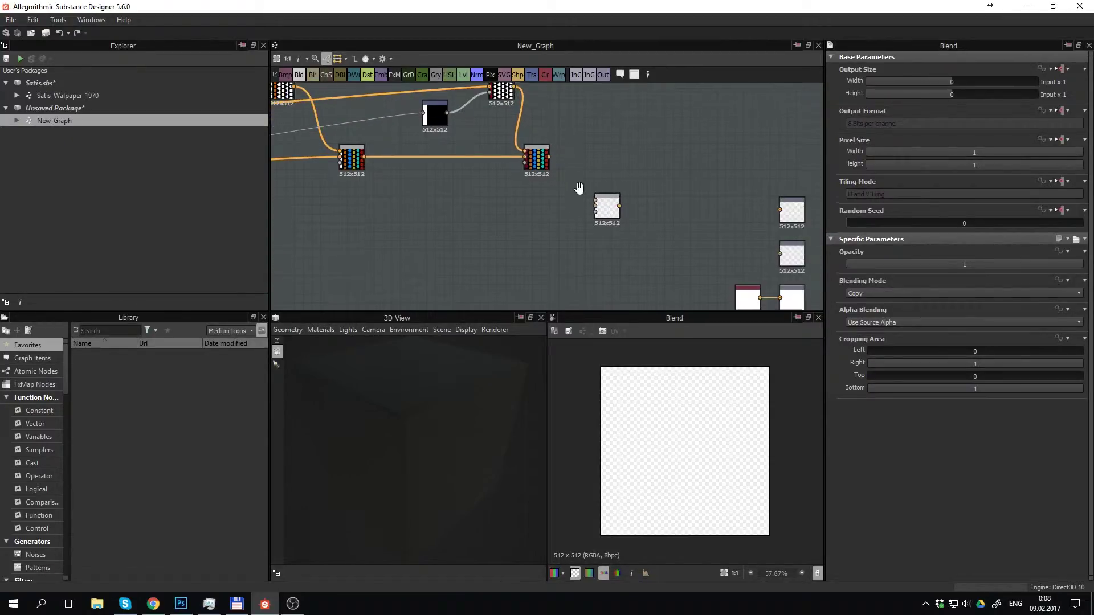
left_click_drag(516, 125, 582, 195)
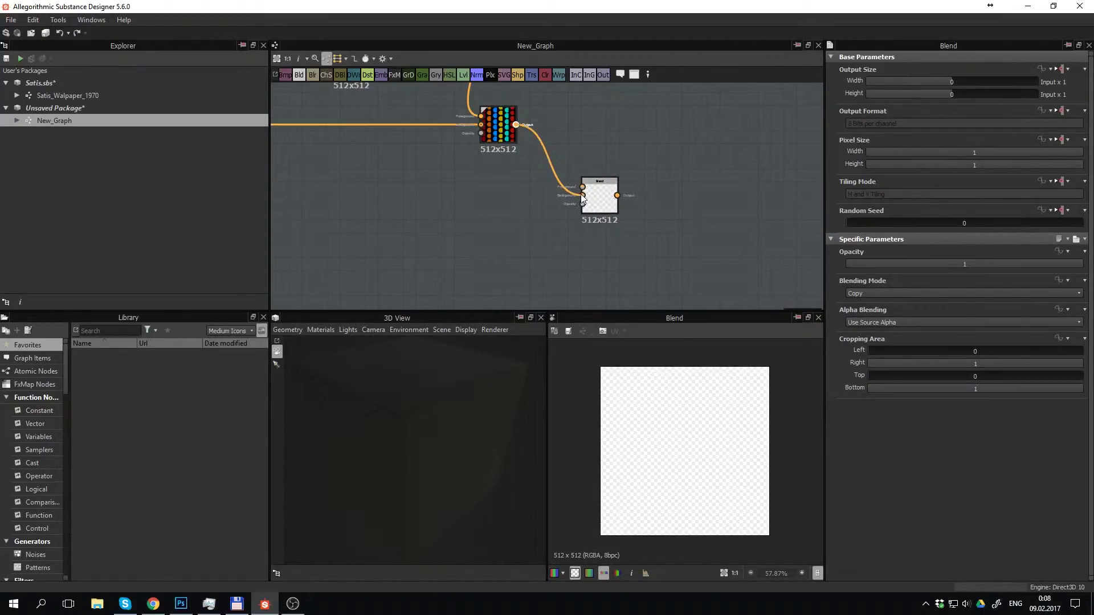
Feed a new cream Uniform Color (255, 255, 220) into the new Blend
key("space")
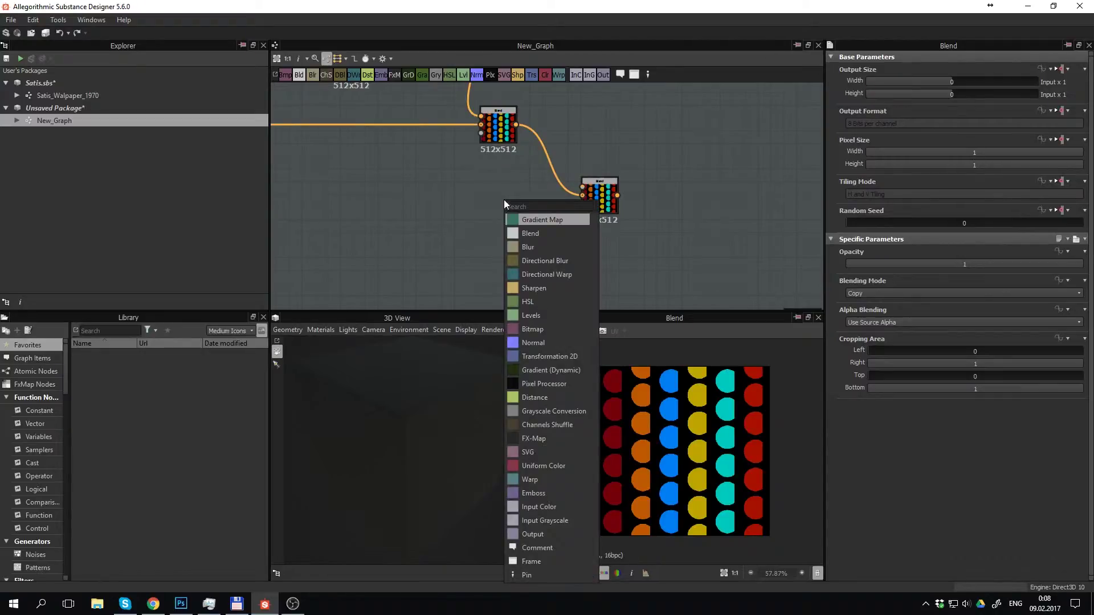
left_click(539, 468)
left_click_drag(569, 186, 562, 196)
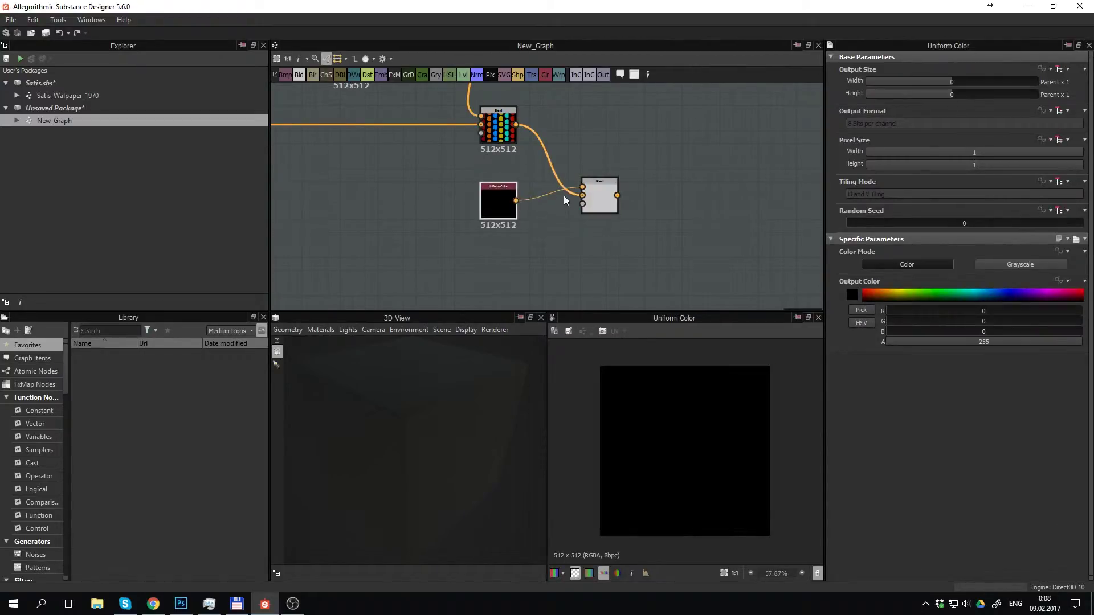
left_click(899, 293)
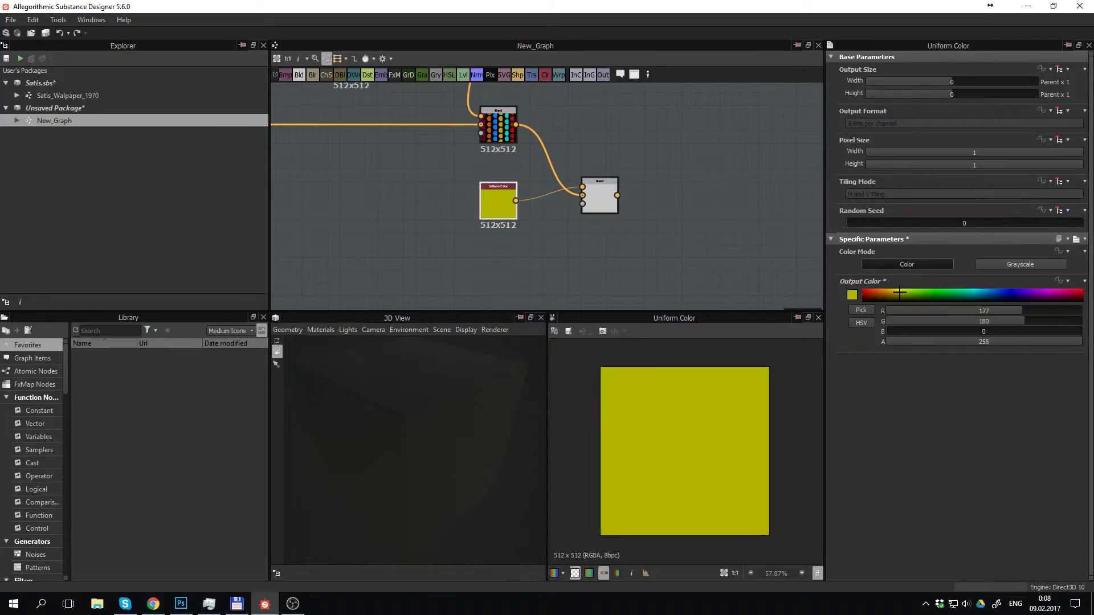
mouse_move(962, 311)
left_mouse_down()
mouse_move(891, 311)
mouse_move(898, 323)
mouse_move(1045, 333)
mouse_move(1071, 309)
left_mouse_up()
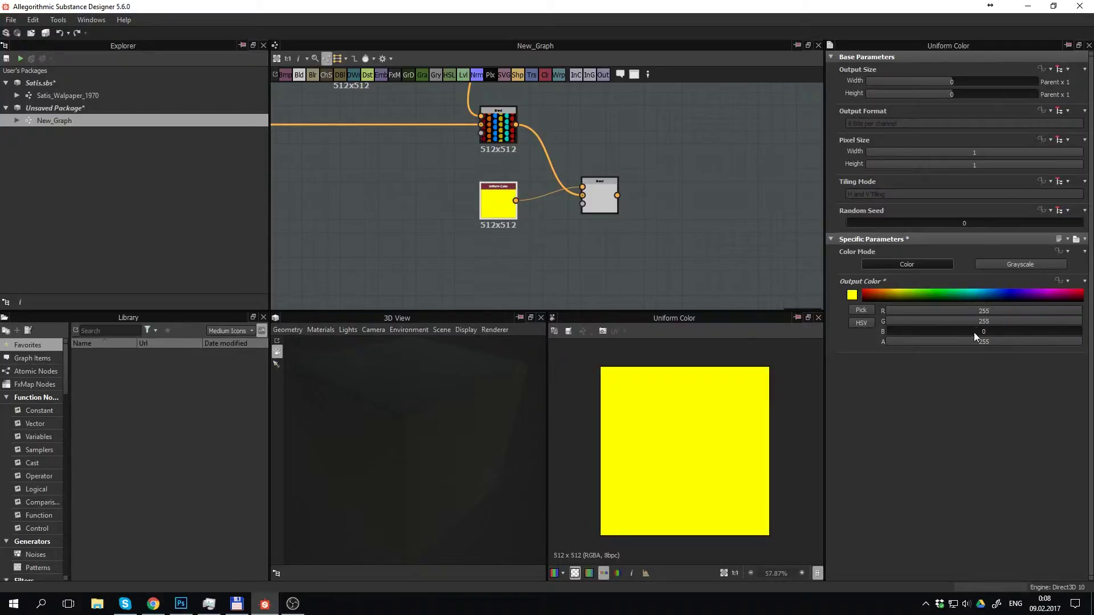
left_click_drag(973, 333, 1055, 336)
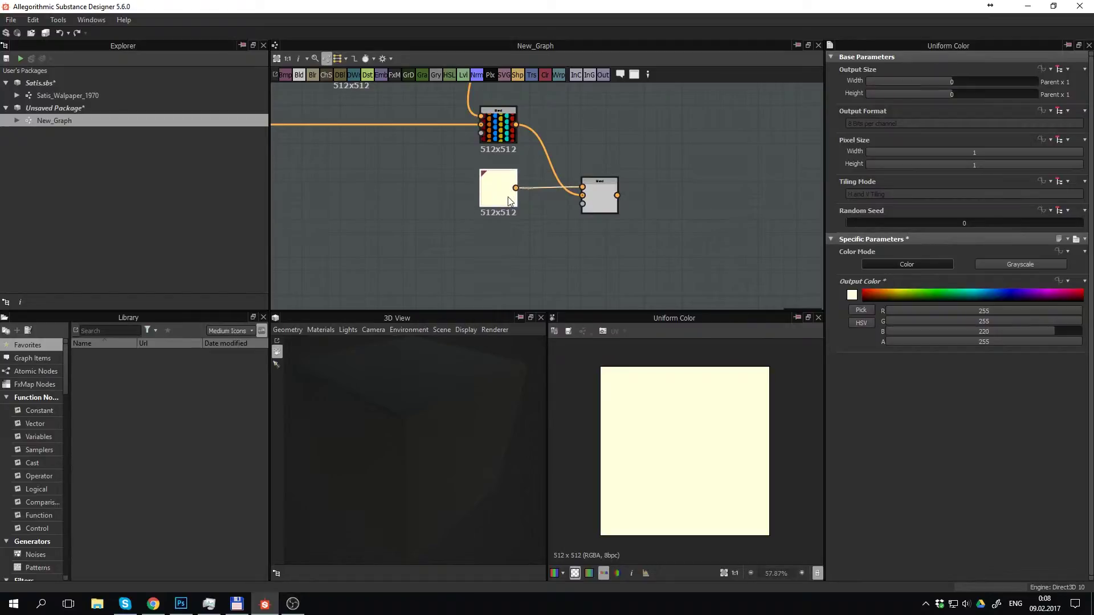
scroll(457, 220, "down", 3)
Link the node's output into the final Blend's input
scroll(509, 213, "up", 2)
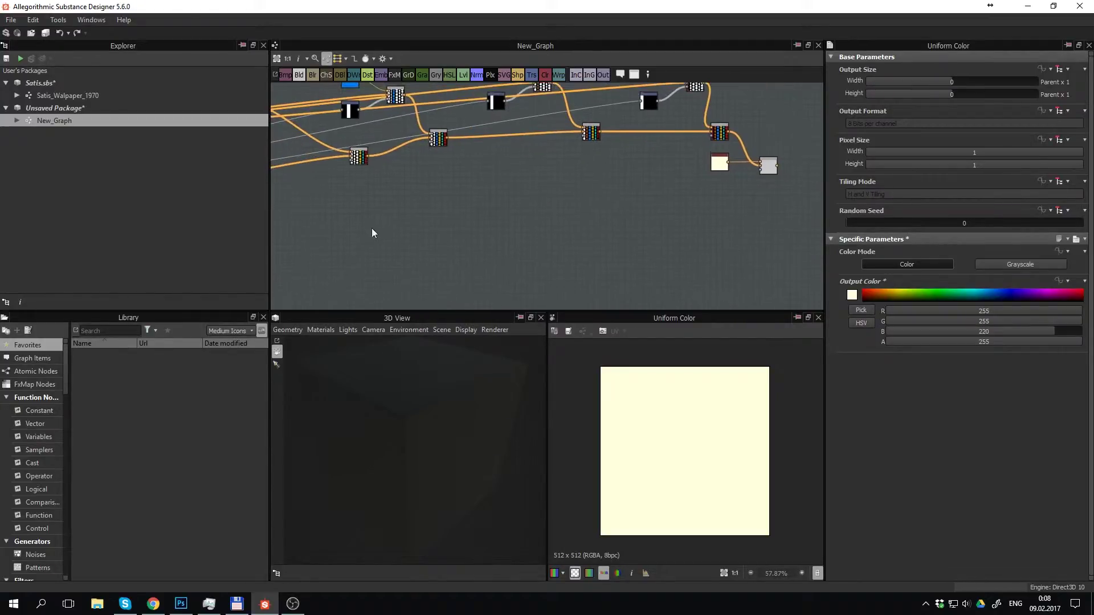
scroll(371, 228, "up", 2)
scroll(449, 228, "up", 2)
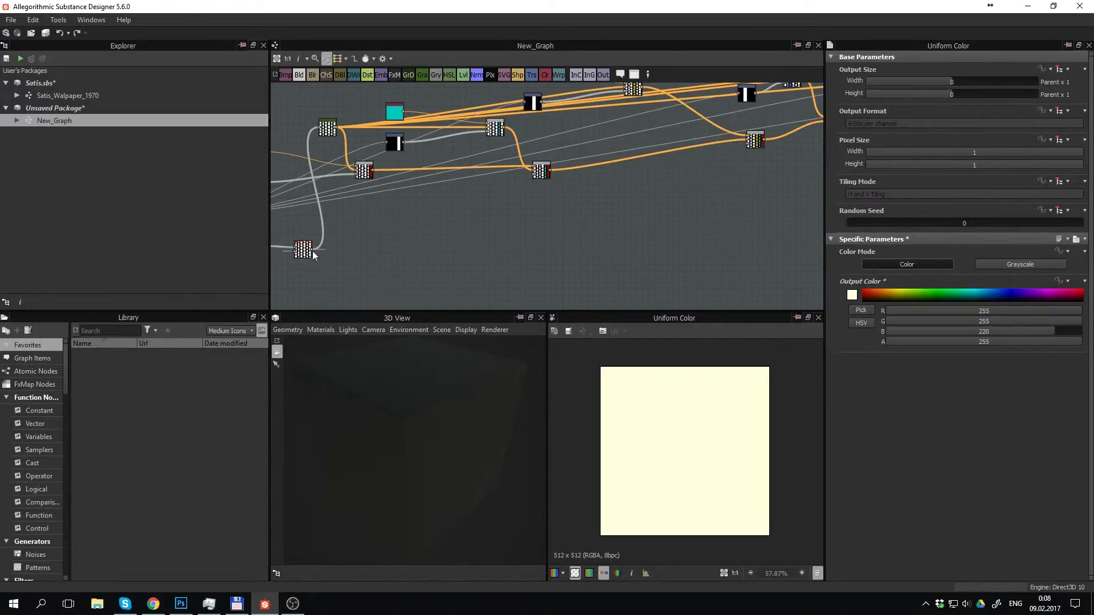
scroll(325, 253, "down", 1)
left_click_drag(319, 249, 722, 239)
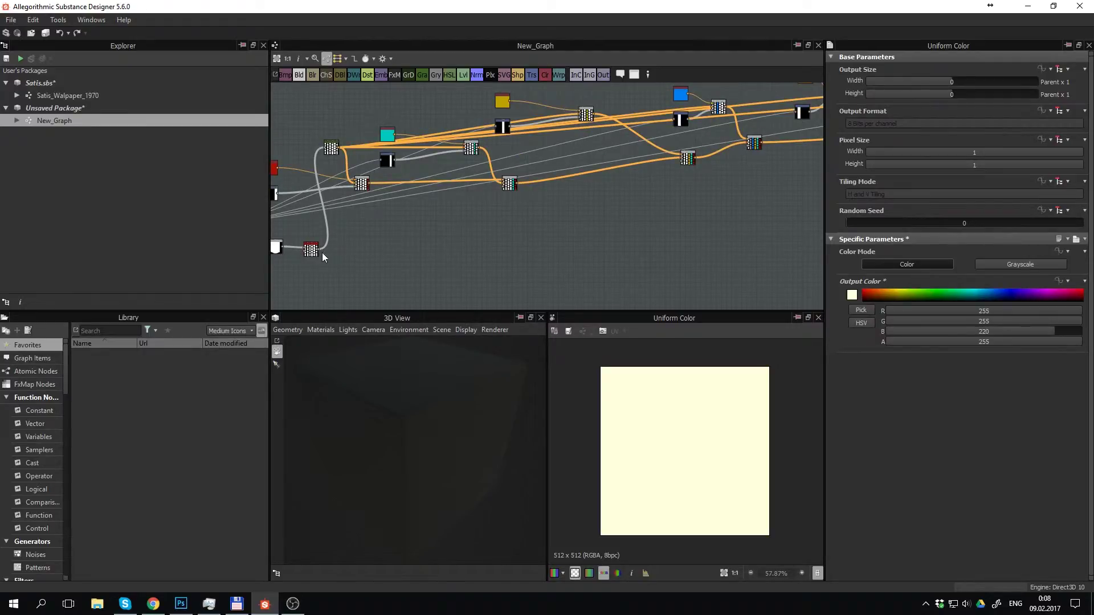
left_click_drag(317, 249, 729, 230)
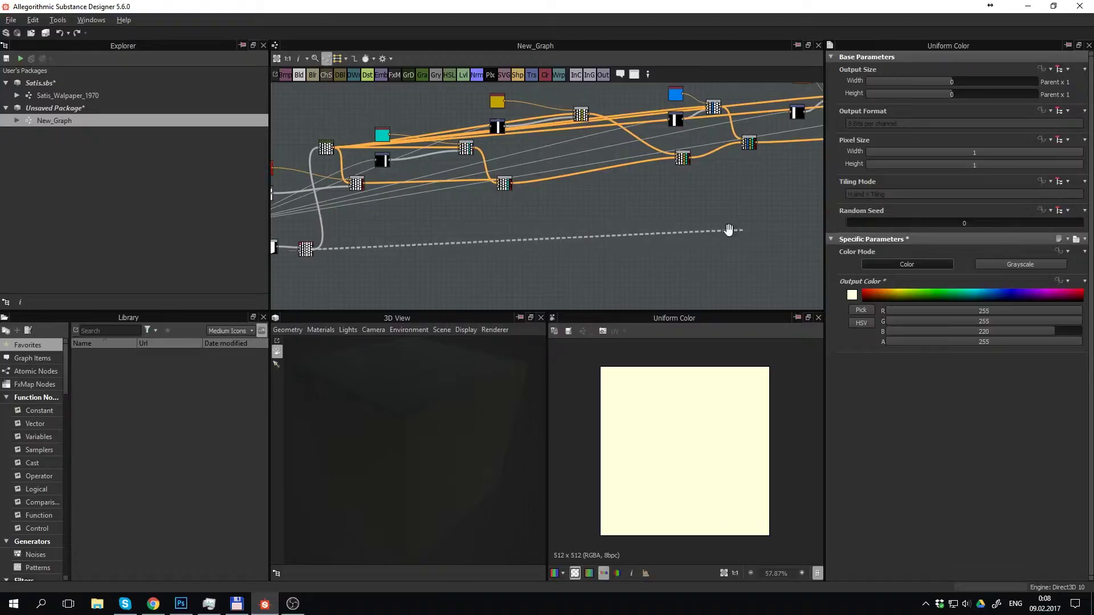
left_click_drag(729, 231, 624, 211)
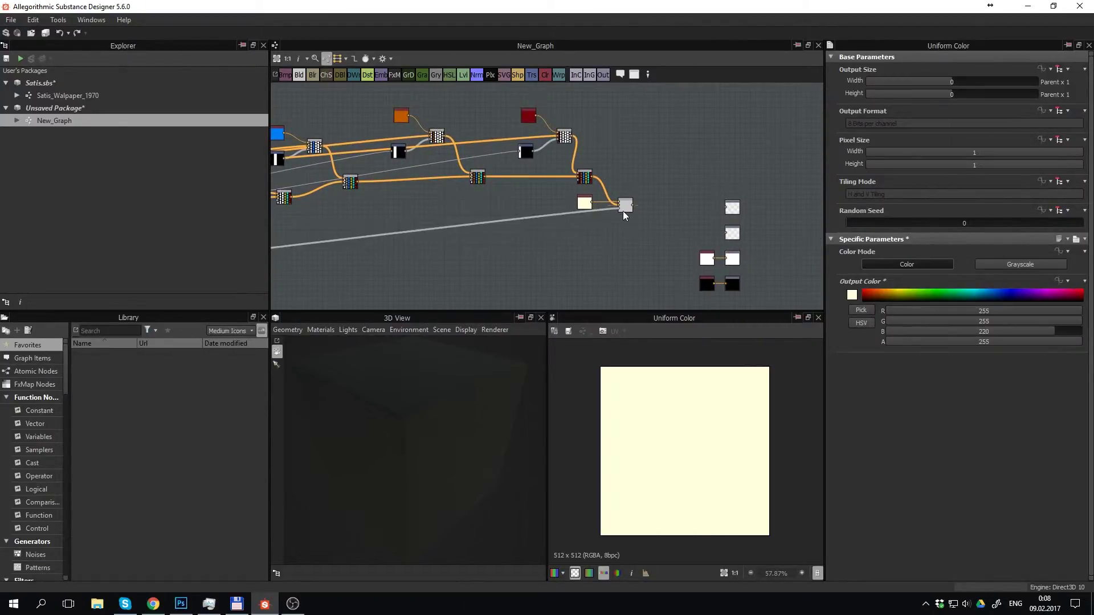
Set the final Blend to Multiply, showing coloured dot columns on black
double_click(629, 206)
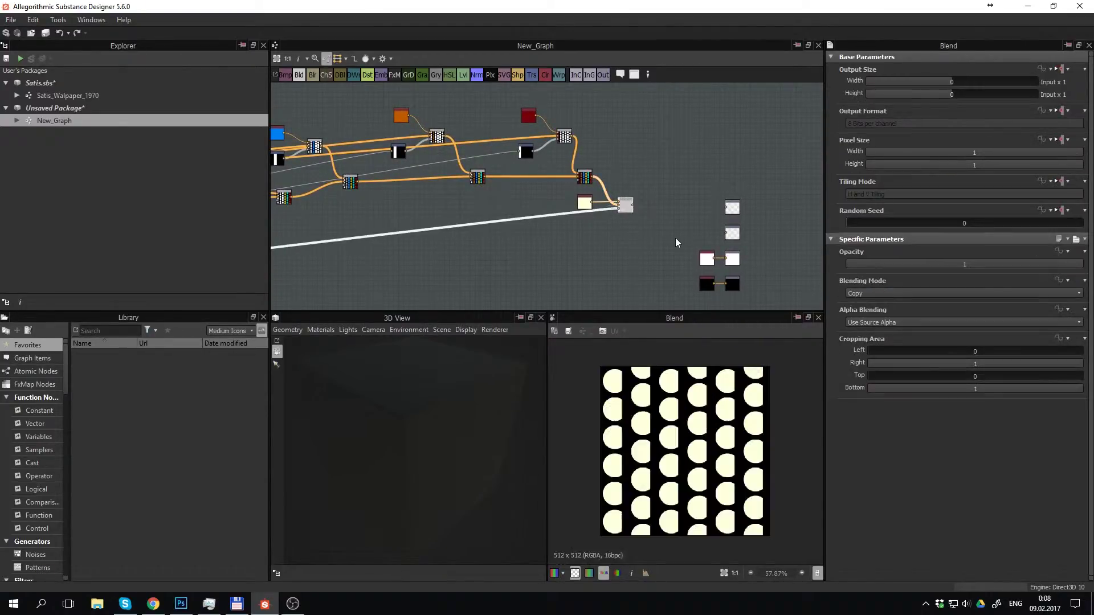
left_click(876, 294)
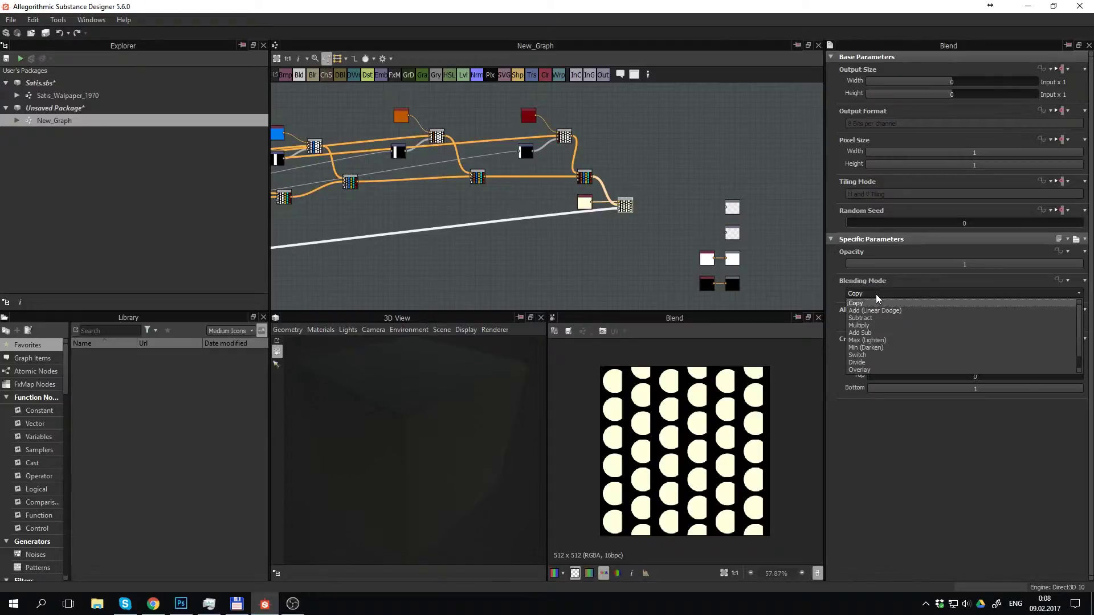
left_click(876, 325)
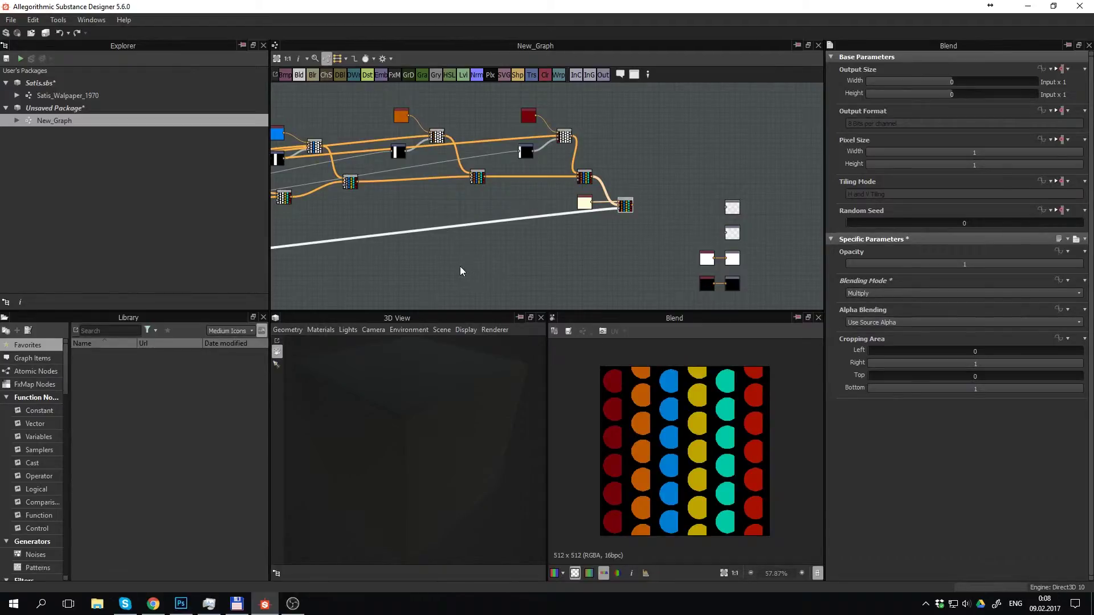
mouse_move(460, 266)
middle_mouse_down()
mouse_move(640, 259)
mouse_move(531, 270)
mouse_move(607, 245)
mouse_move(558, 238)
mouse_move(379, 268)
mouse_move(573, 199)
mouse_move(480, 243)
mouse_move(522, 199)
mouse_move(524, 223)
middle_mouse_up()
Add an Invert Grayscale node via search 'inver' and place it below the Blend
scroll(493, 251, "up", 5)
scroll(575, 160, "down", 1)
key("space")
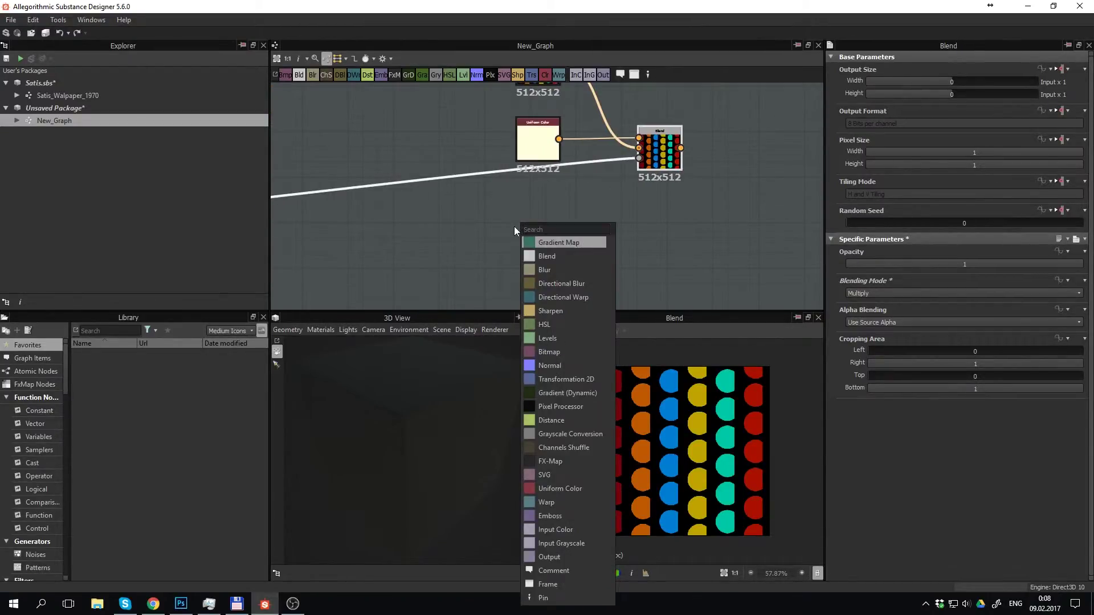
type("inver")
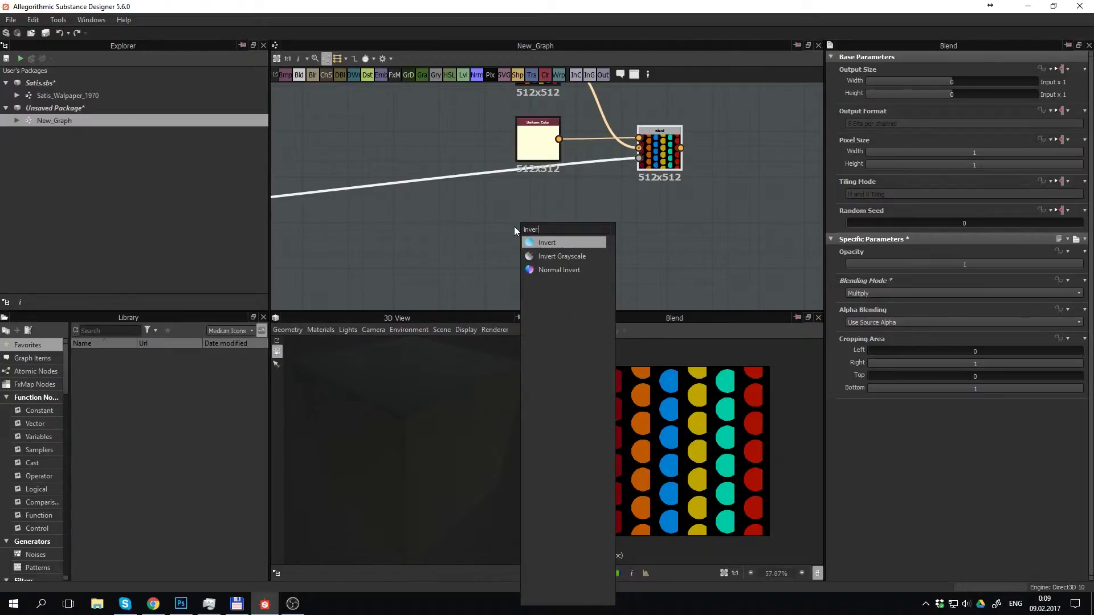
left_click(543, 254)
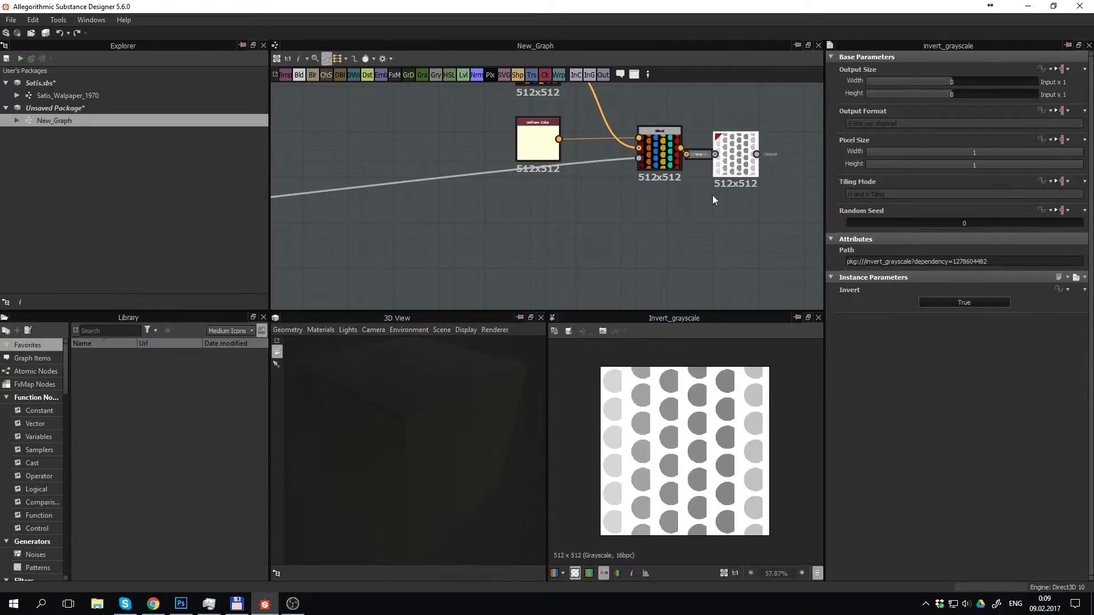
left_click_drag(735, 152, 583, 229)
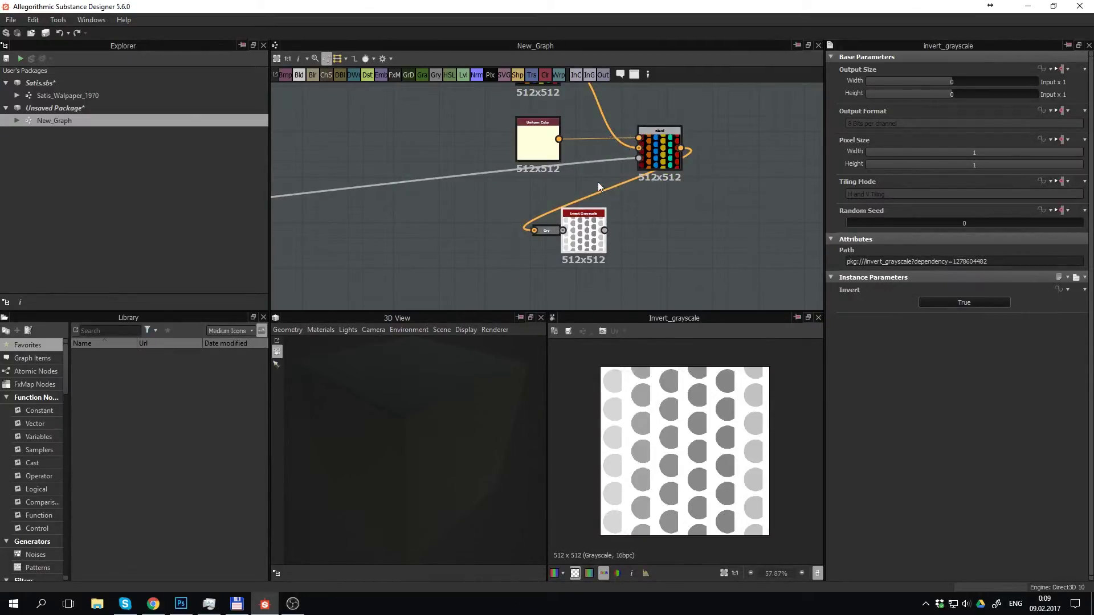
Delete the extra converter and its wire, routing the tile mask through Invert Grayscale
left_click(616, 194)
key("Delete")
left_click(547, 229)
key("Delete")
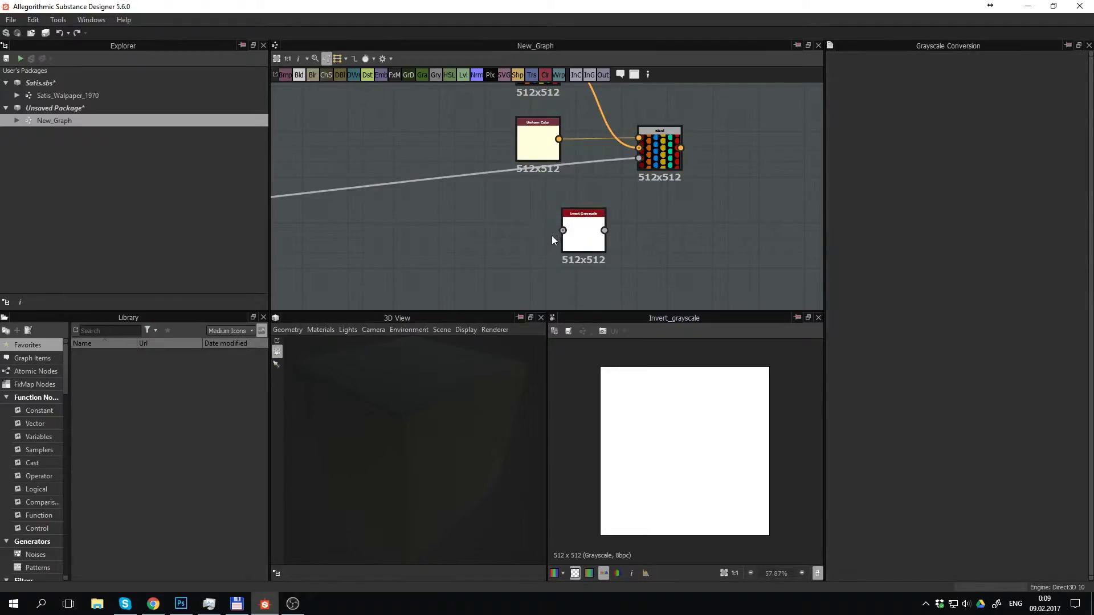
mouse_move(638, 158)
left_mouse_down()
mouse_move(563, 231)
mouse_move(639, 159)
left_mouse_up()
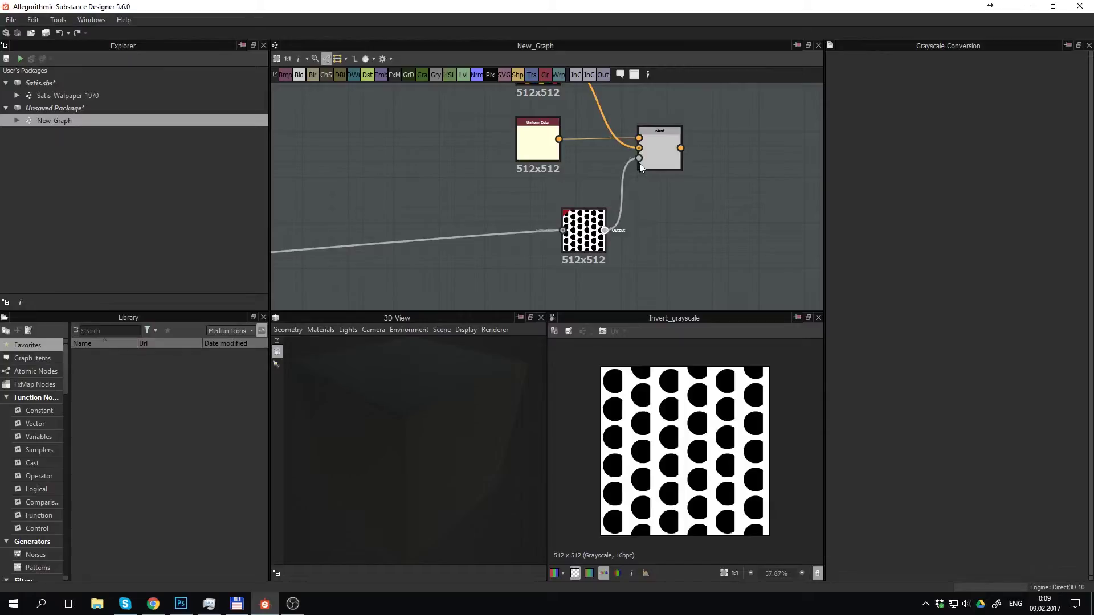
left_click_drag(583, 227, 529, 205)
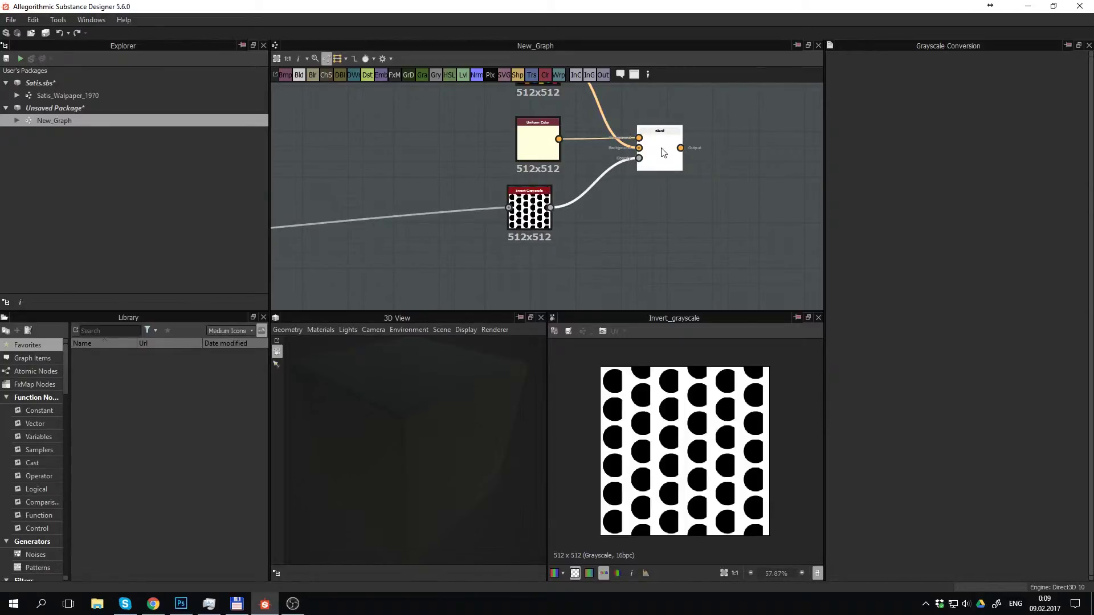
double_click(663, 152)
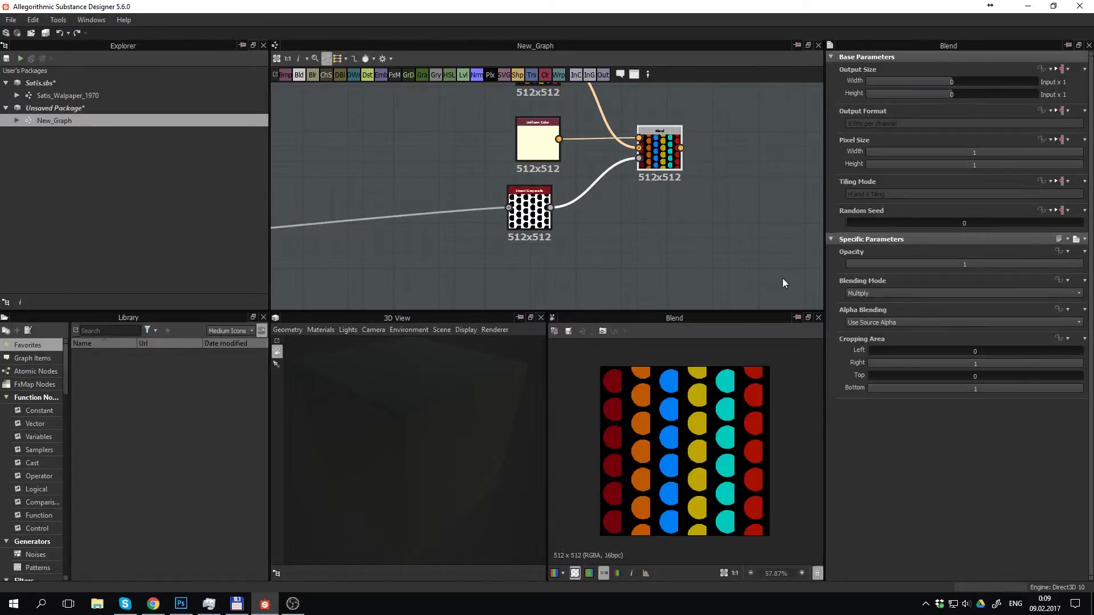
Switch the cream Blend to Copy mode and zoom in on the cream-background result
left_click(696, 299)
scroll(585, 207, "down", 1)
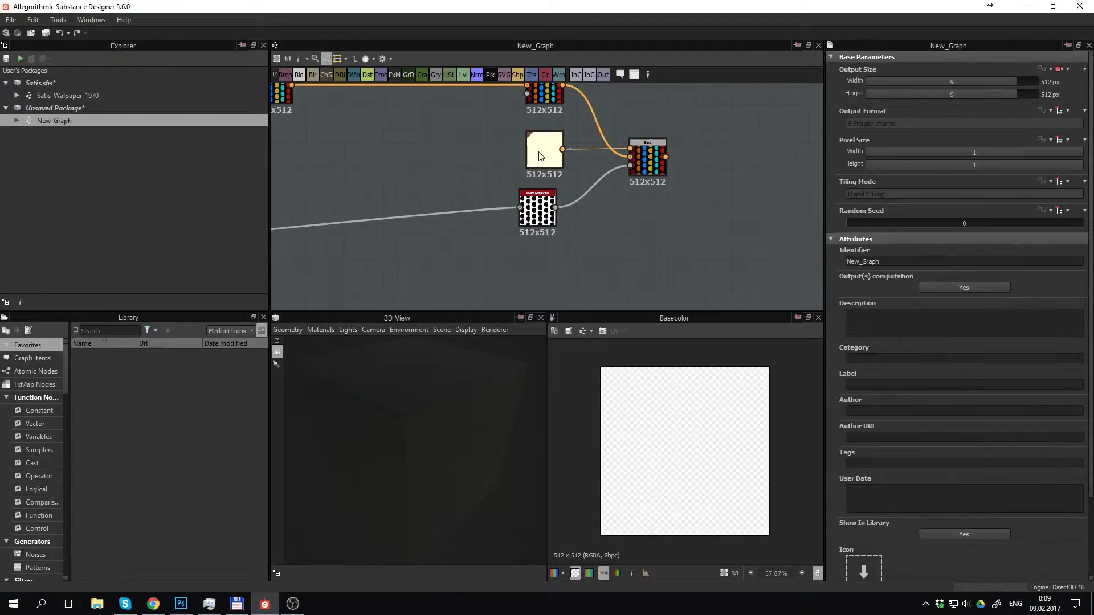
double_click(657, 162)
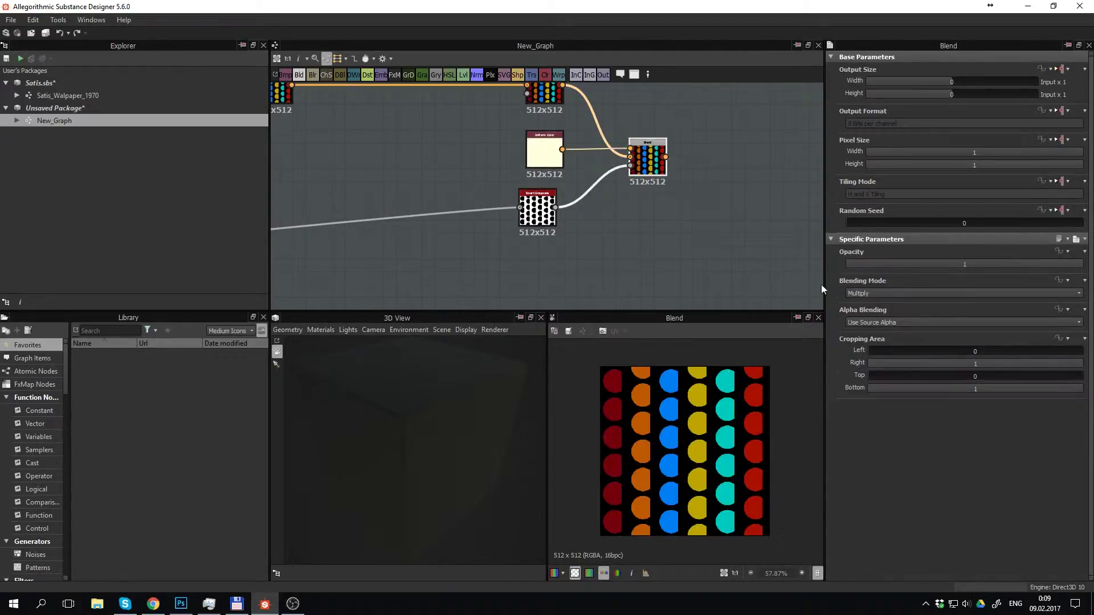
left_click(887, 293)
left_click(856, 303)
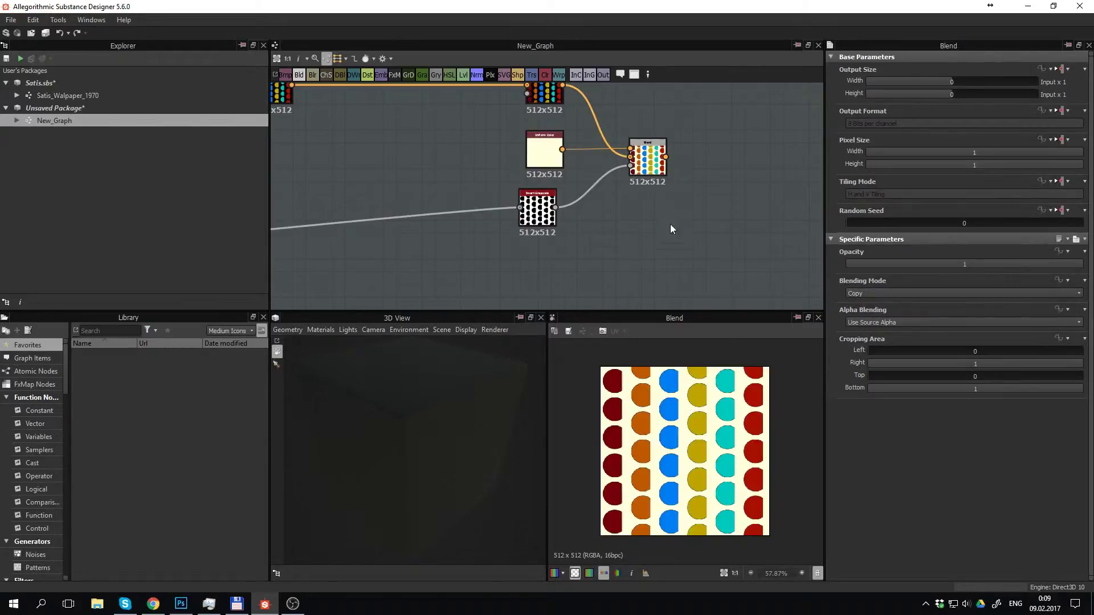
middle_click_drag(670, 224, 571, 217)
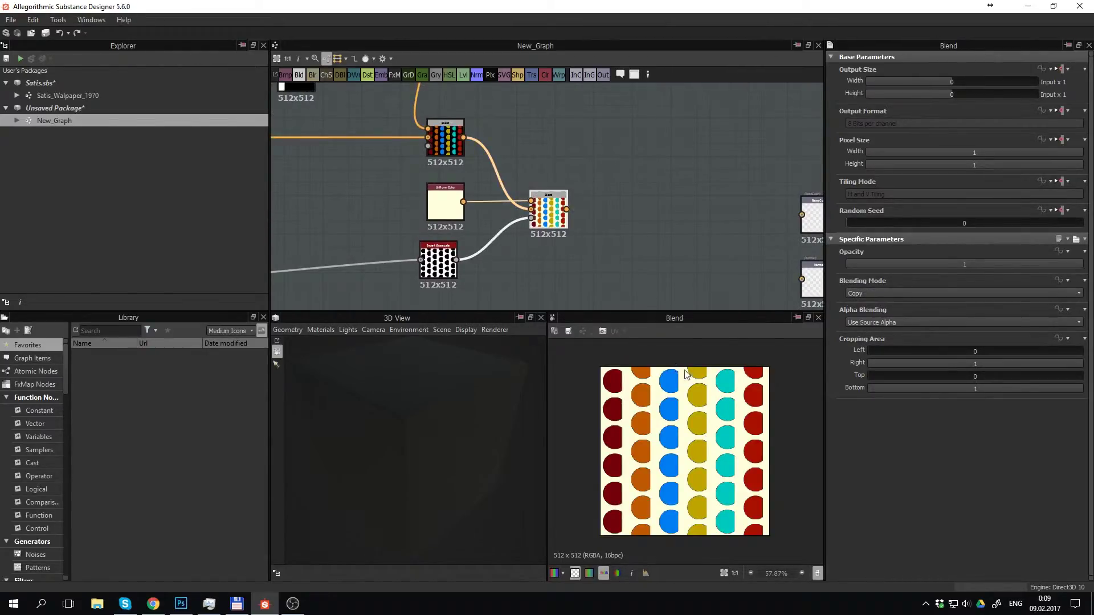
scroll(693, 381, "up", 5)
scroll(693, 381, "up", 3)
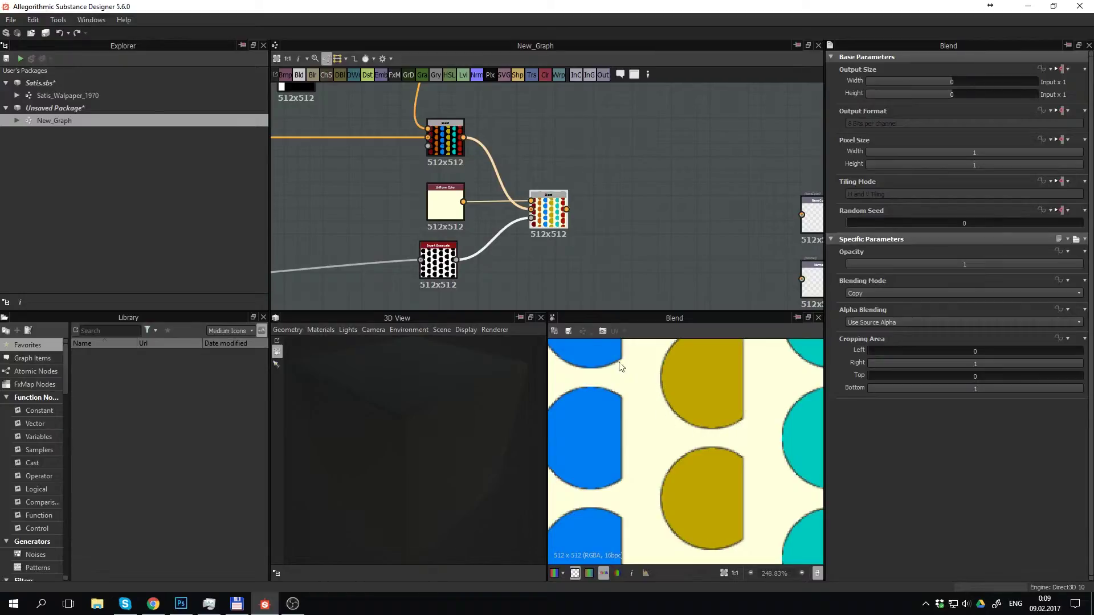
scroll(364, 248, "down", 5)
Set the Tile Generator's Pattern Type to Image Input
middle_click_drag(363, 248, 619, 232)
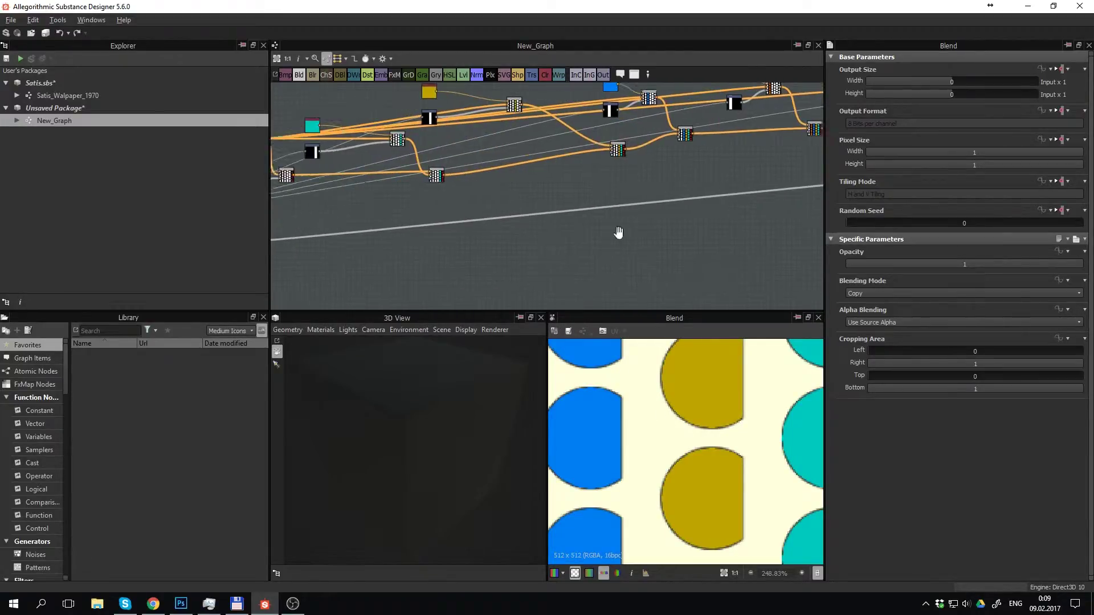
scroll(619, 233, "up", 3)
scroll(620, 222, "up", 3)
scroll(507, 236, "up", 2)
scroll(488, 234, "up", 2)
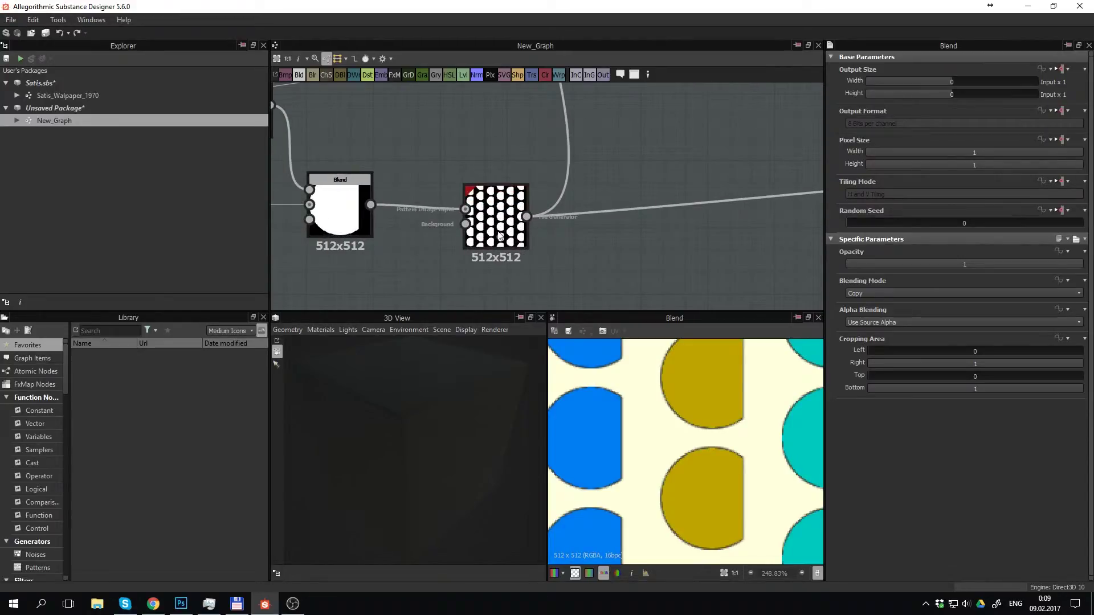
left_click(499, 235)
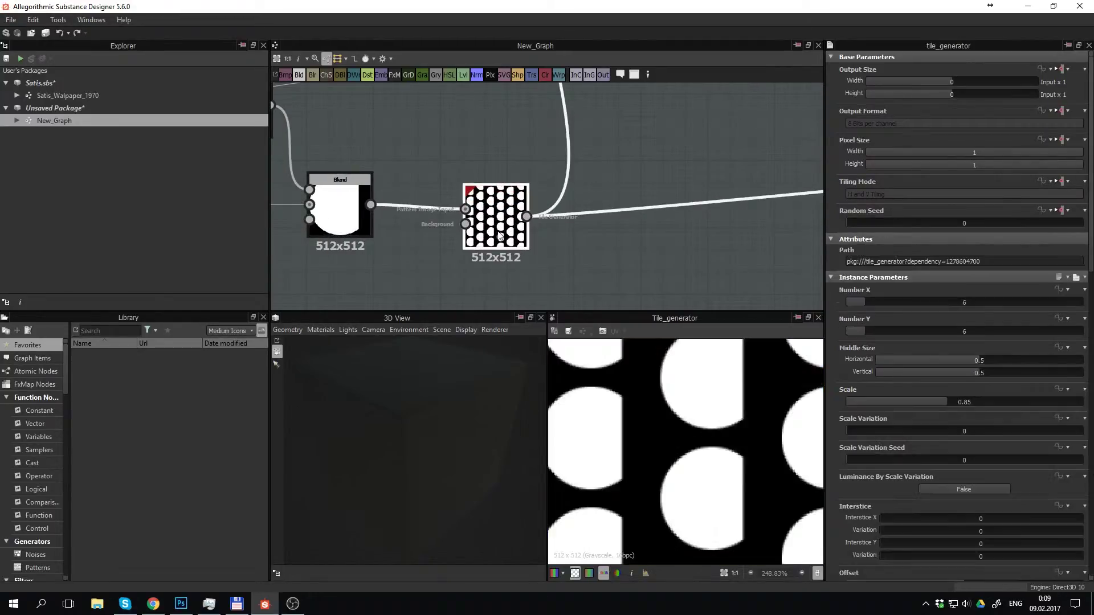
scroll(871, 482, "down", 8)
scroll(873, 477, "down", 3)
left_click(875, 473)
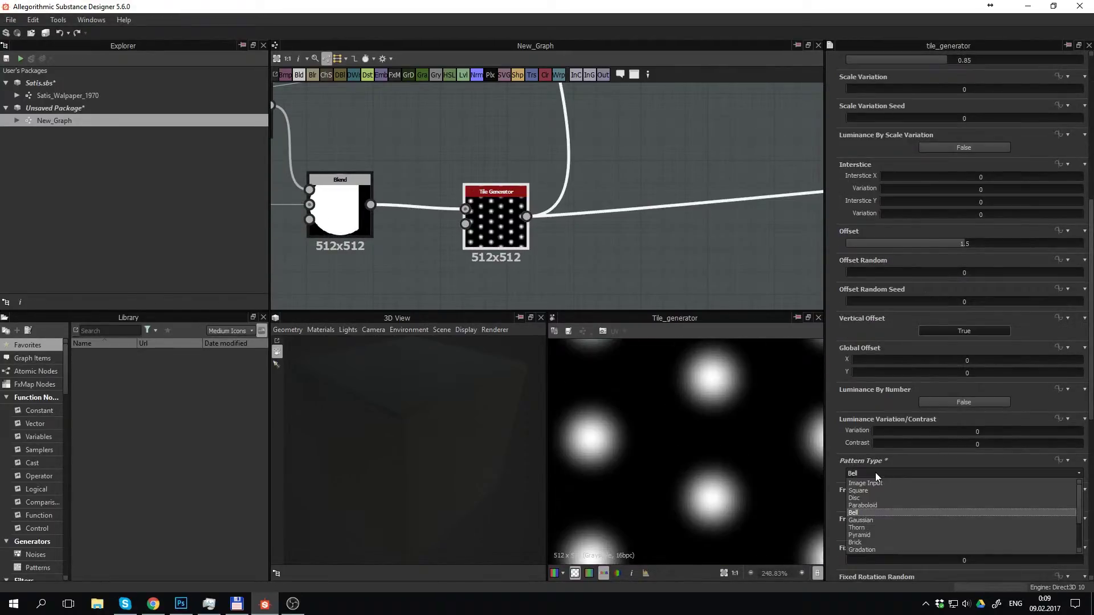
left_click(877, 483)
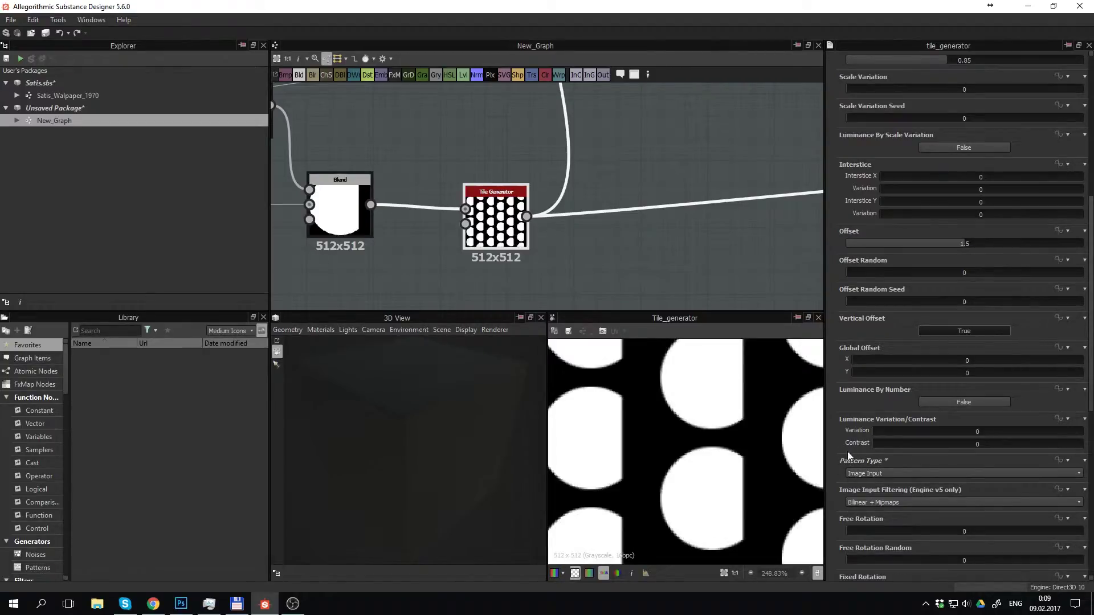
Try Nearest image filtering, revert to Bilinear, and check the Blend output
left_click(888, 502)
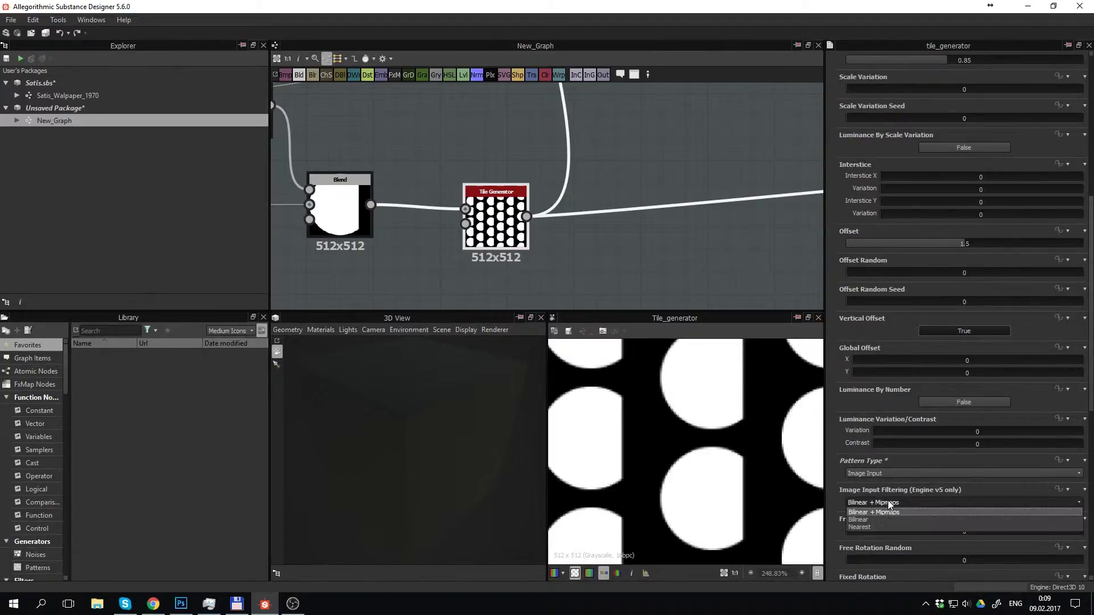
left_click(872, 525)
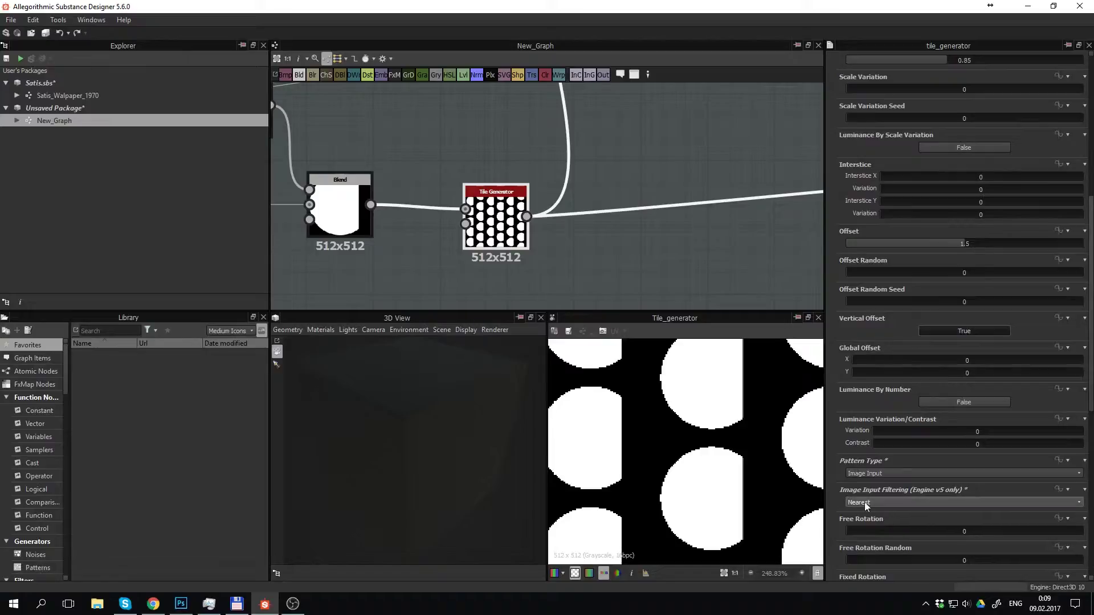
left_click(863, 502)
left_click(871, 517)
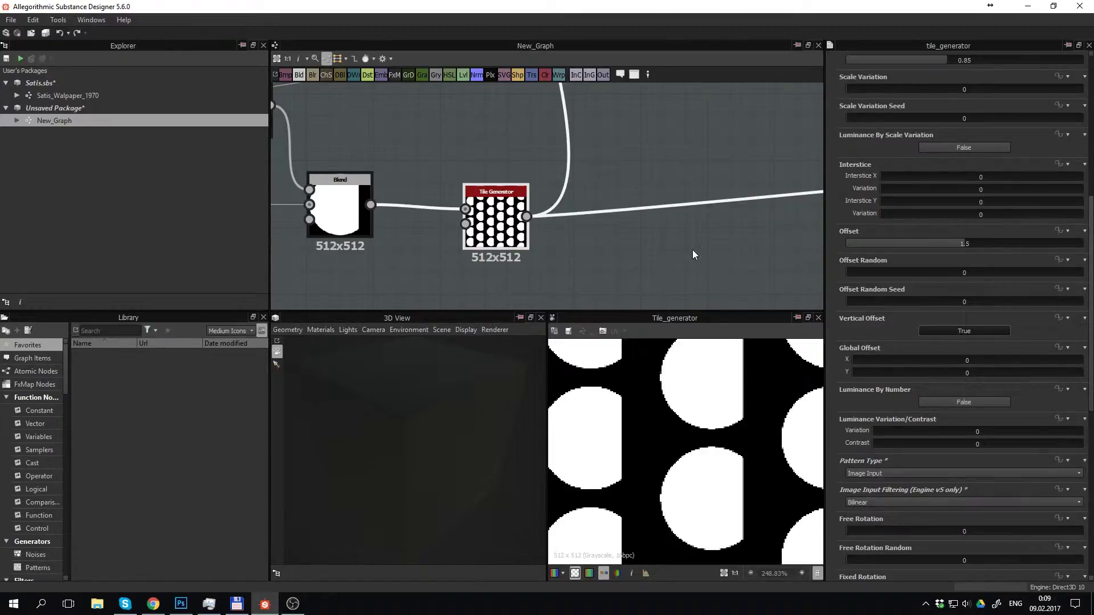
scroll(692, 249, "down", 3)
mouse_move(700, 254)
middle_mouse_down()
mouse_move(664, 210)
mouse_move(477, 231)
mouse_move(569, 188)
middle_mouse_up()
left_click(619, 199)
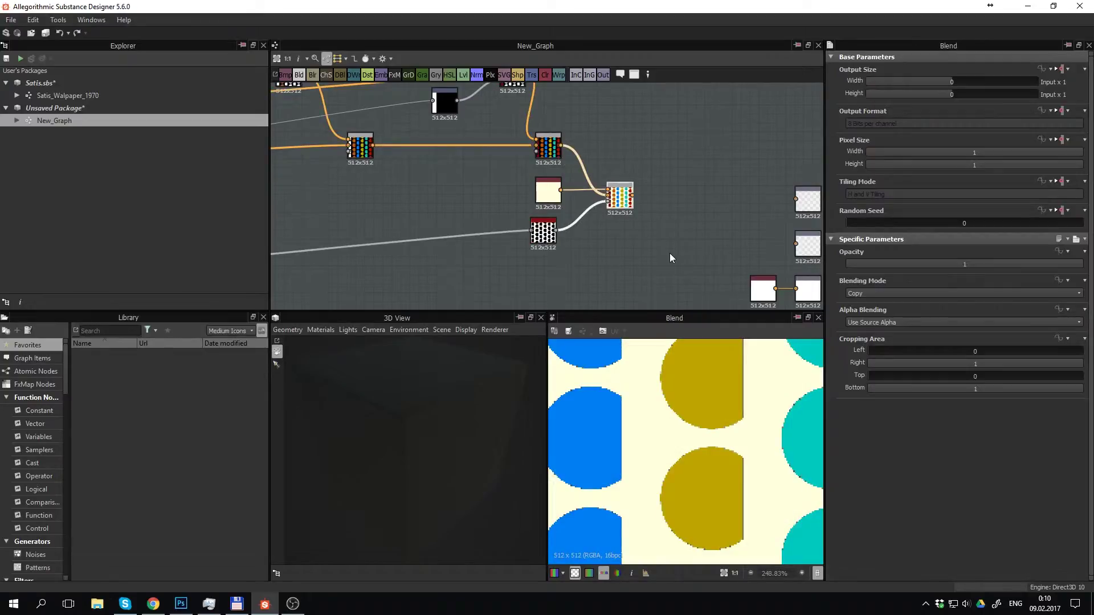
Set the Tile Generator's Image Input Filtering to Nearest for hard tile edges
scroll(479, 244, "down", 2)
mouse_move(479, 244)
middle_mouse_down()
mouse_move(589, 176)
mouse_move(512, 220)
mouse_move(573, 206)
middle_mouse_up()
middle_click_drag(814, 199, 556, 205)
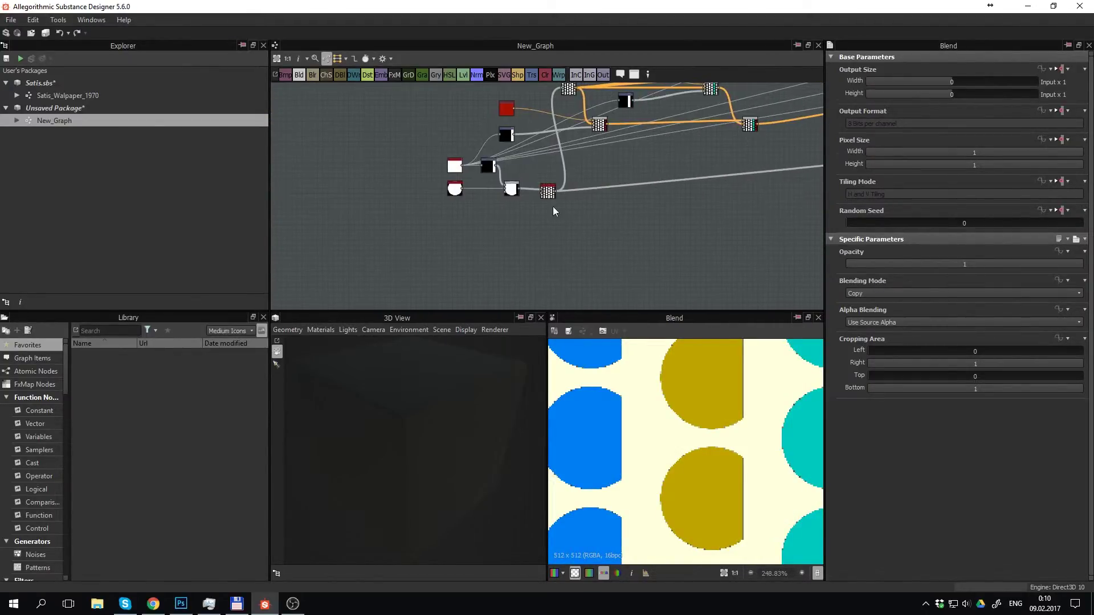
scroll(558, 192, "up", 4)
scroll(558, 191, "up", 1)
left_click(509, 203)
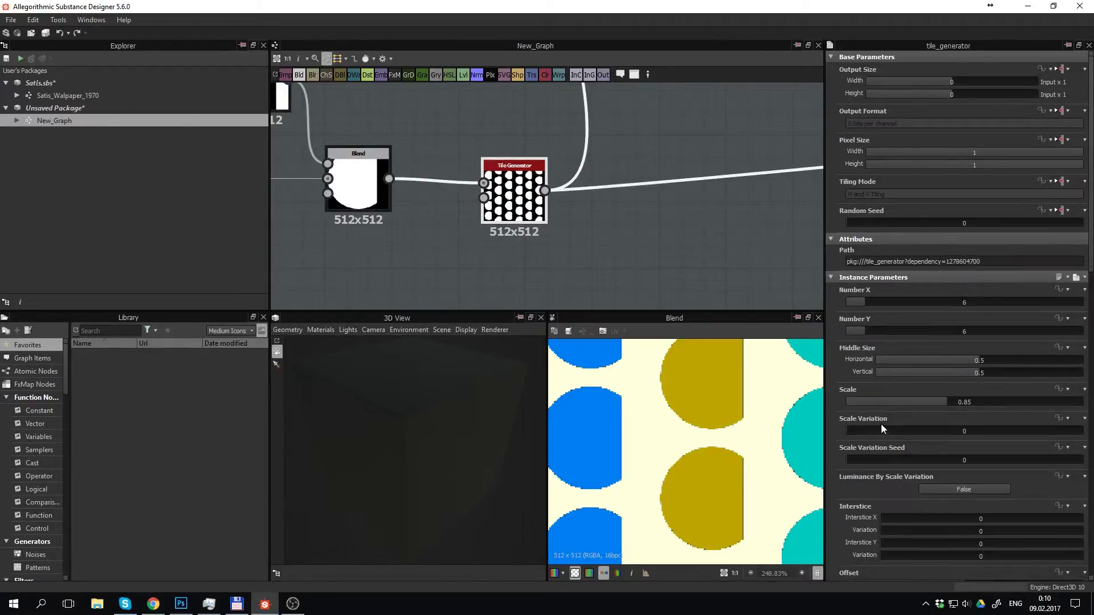
scroll(859, 456, "down", 2)
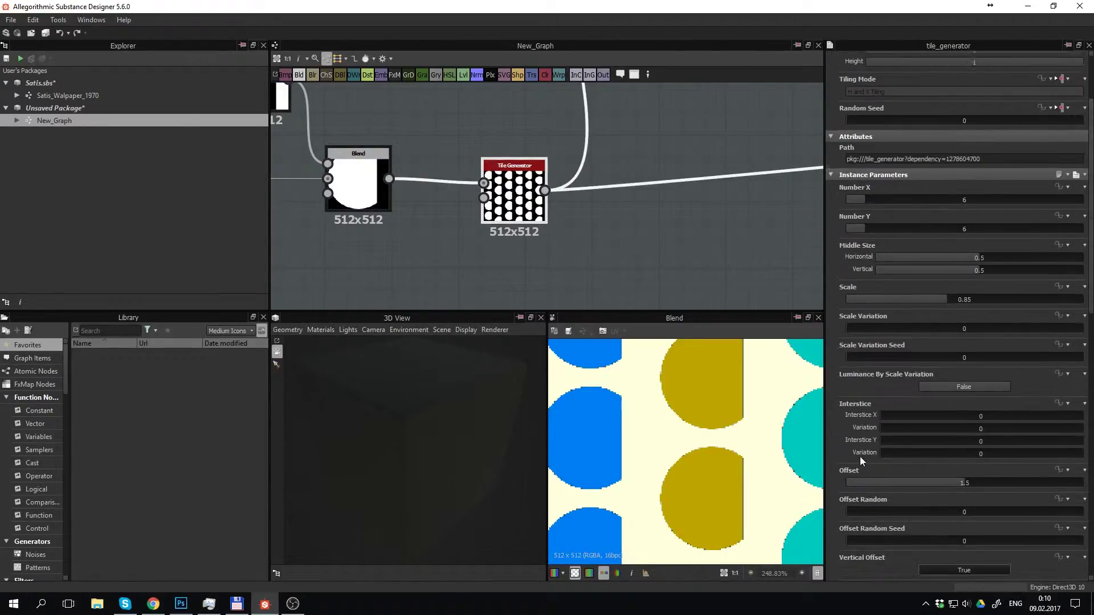
scroll(861, 458, "down", 3)
scroll(835, 459, "down", 2)
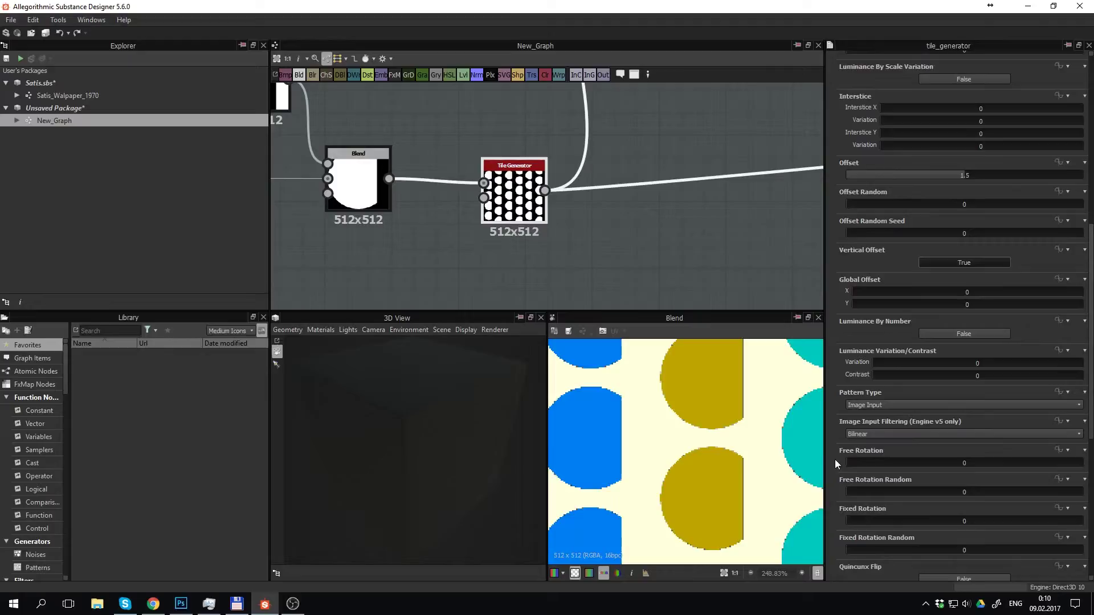
left_click(857, 435)
left_click(866, 453)
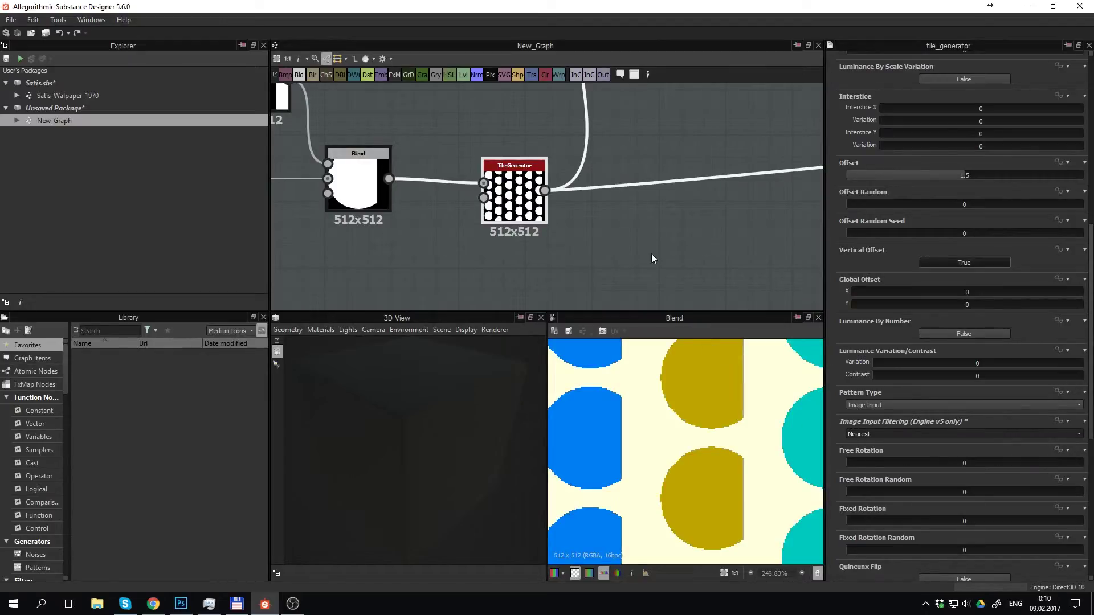
scroll(651, 249, "down", 3)
scroll(648, 243, "down", 1)
scroll(627, 239, "down", 2)
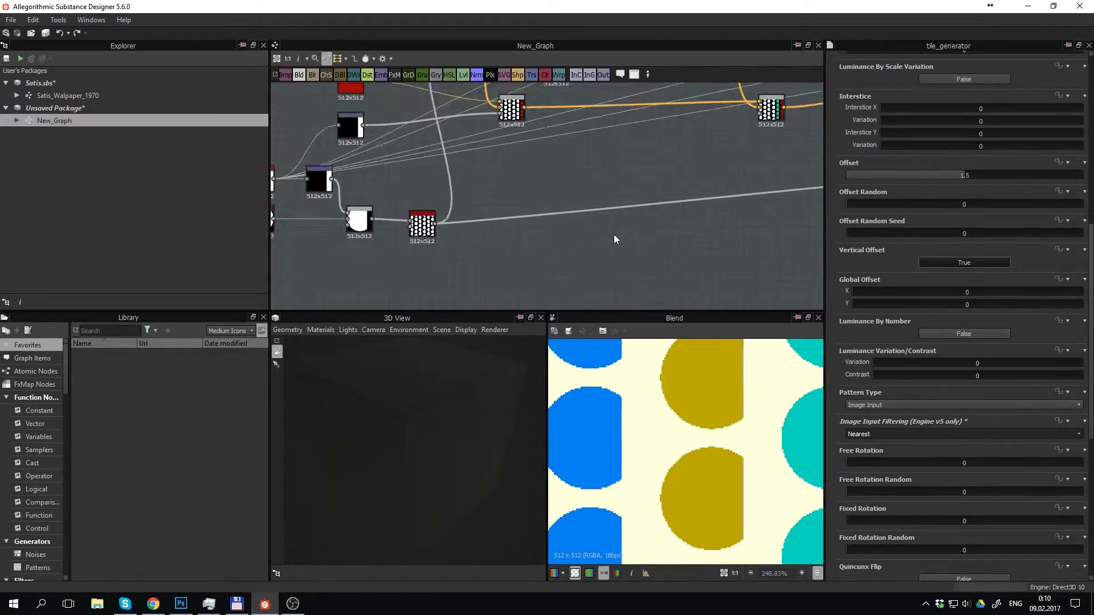
scroll(613, 234, "down", 2)
scroll(661, 393, "down", 3)
scroll(661, 393, "down", 3)
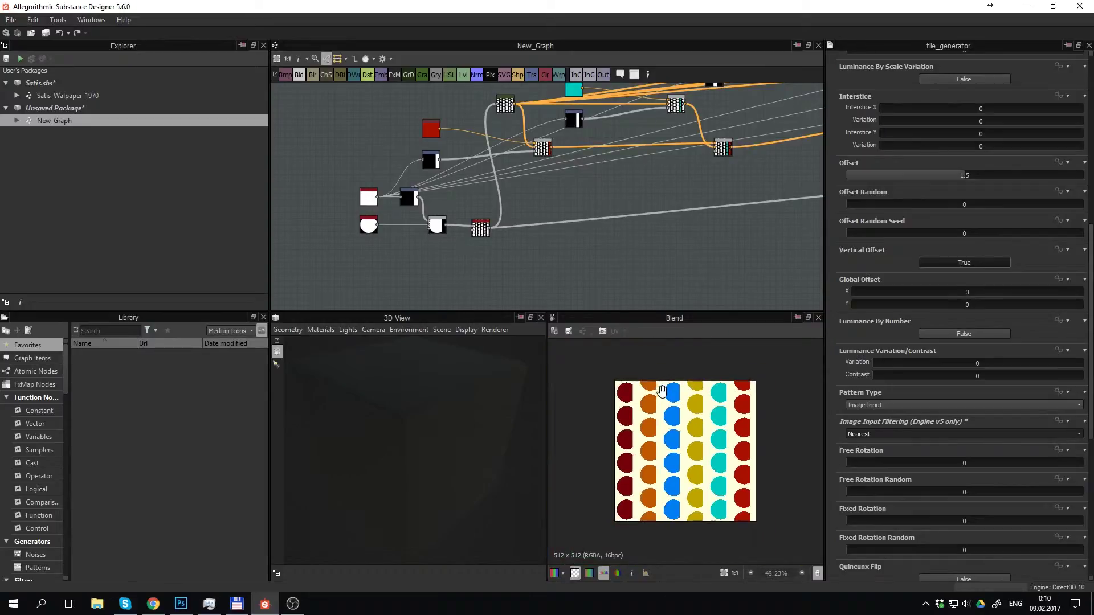
key("t")
scroll(664, 387, "up", 2)
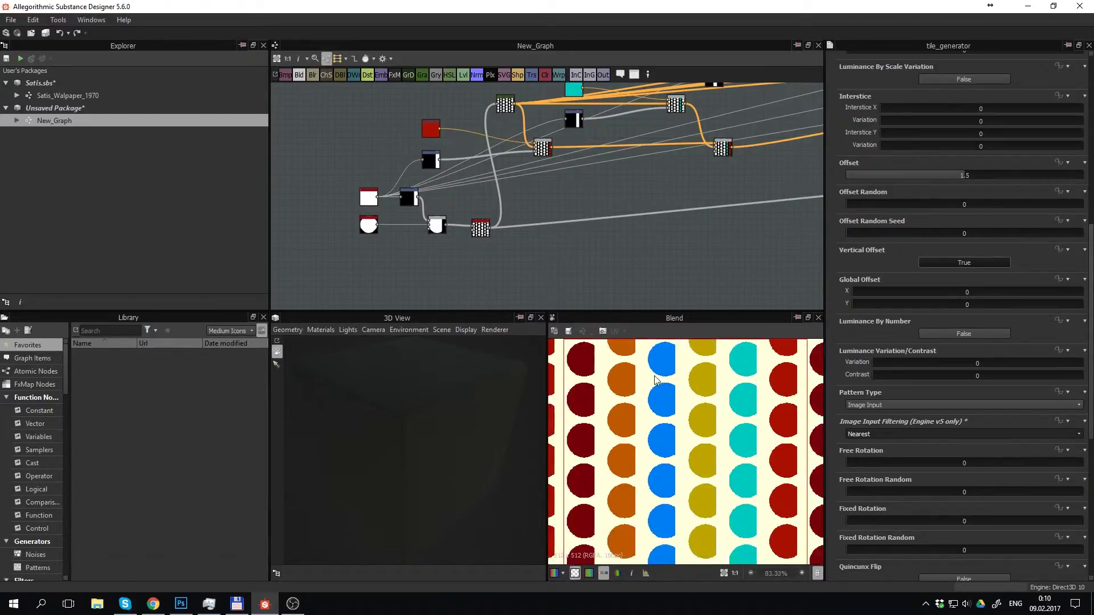
scroll(655, 380, "down", 2)
scroll(707, 359, "up", 3)
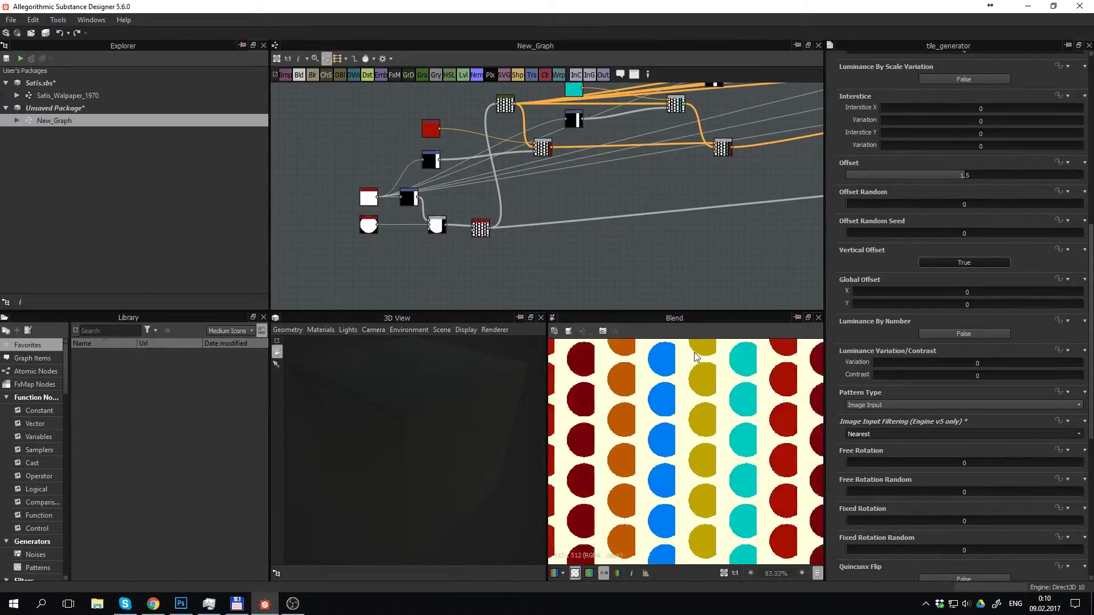
scroll(694, 367, "up", 3)
mouse_move(695, 386)
middle_mouse_down()
mouse_move(710, 478)
mouse_move(751, 419)
mouse_move(708, 444)
middle_mouse_up()
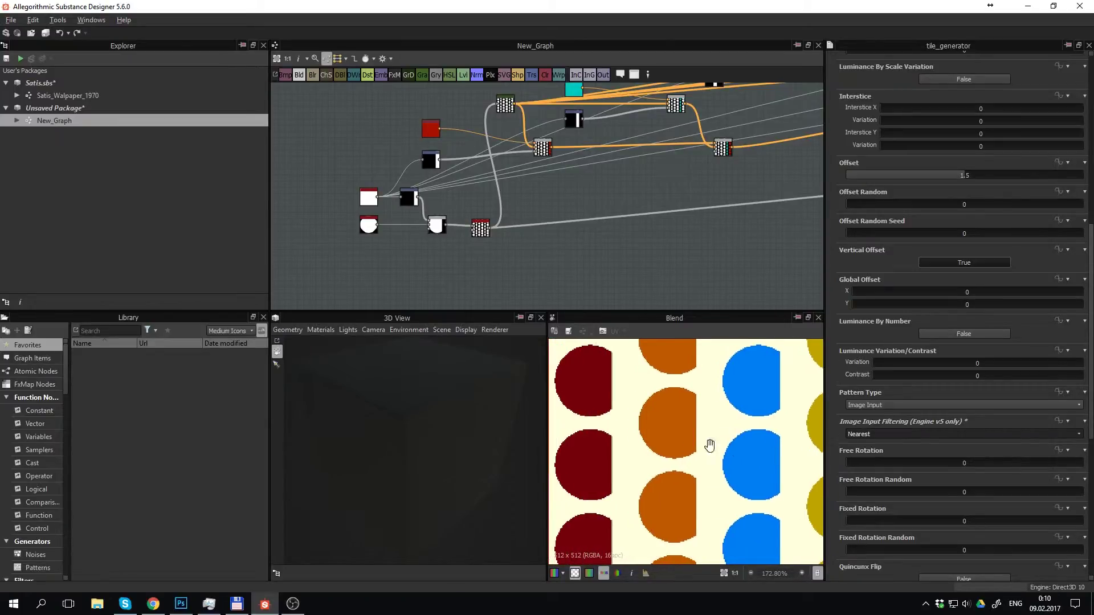
scroll(708, 445, "down", 4)
scroll(707, 441, "down", 3)
scroll(700, 436, "down", 4)
scroll(700, 436, "up", 2)
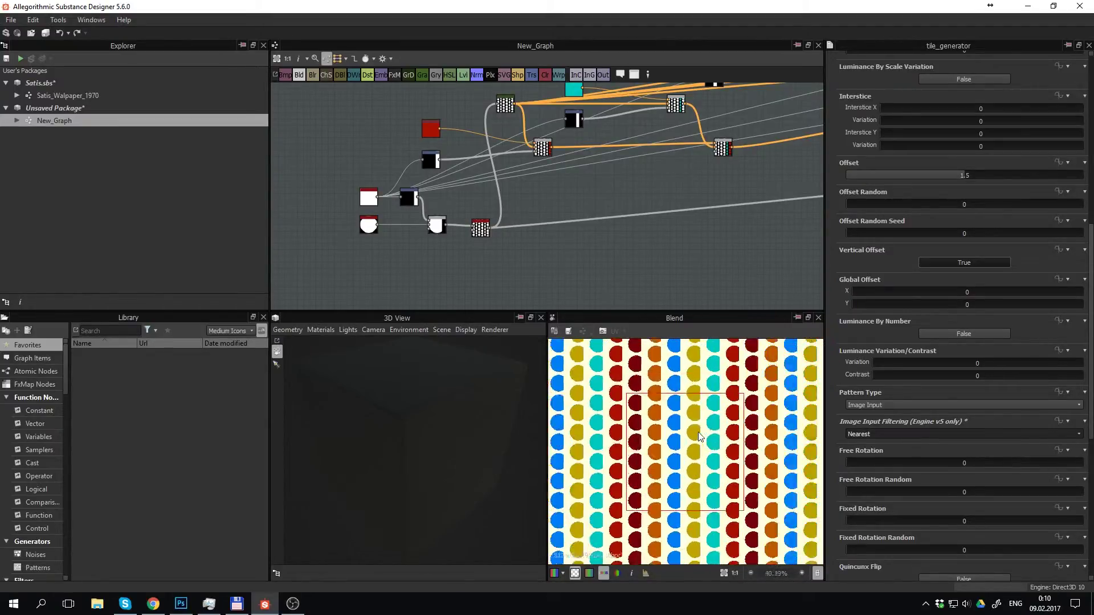
scroll(700, 436, "up", 1)
scroll(700, 435, "up", 1)
mouse_move(653, 247)
middle_mouse_down()
mouse_move(466, 205)
mouse_move(506, 244)
mouse_move(546, 200)
mouse_move(497, 233)
mouse_move(559, 196)
mouse_move(518, 217)
mouse_move(549, 223)
middle_mouse_up()
scroll(498, 234, "up", 1)
scroll(559, 196, "up", 2)
scroll(517, 218, "up", 2)
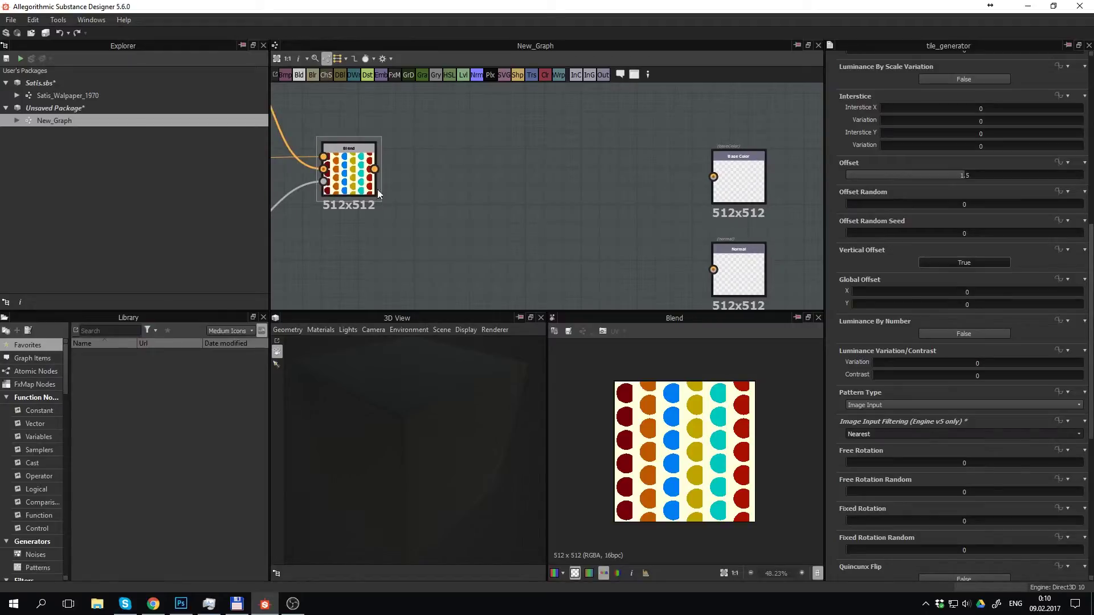
Link the Blend output to Base Color and orbit the cube to check the tile colors
left_click_drag(377, 170, 732, 181)
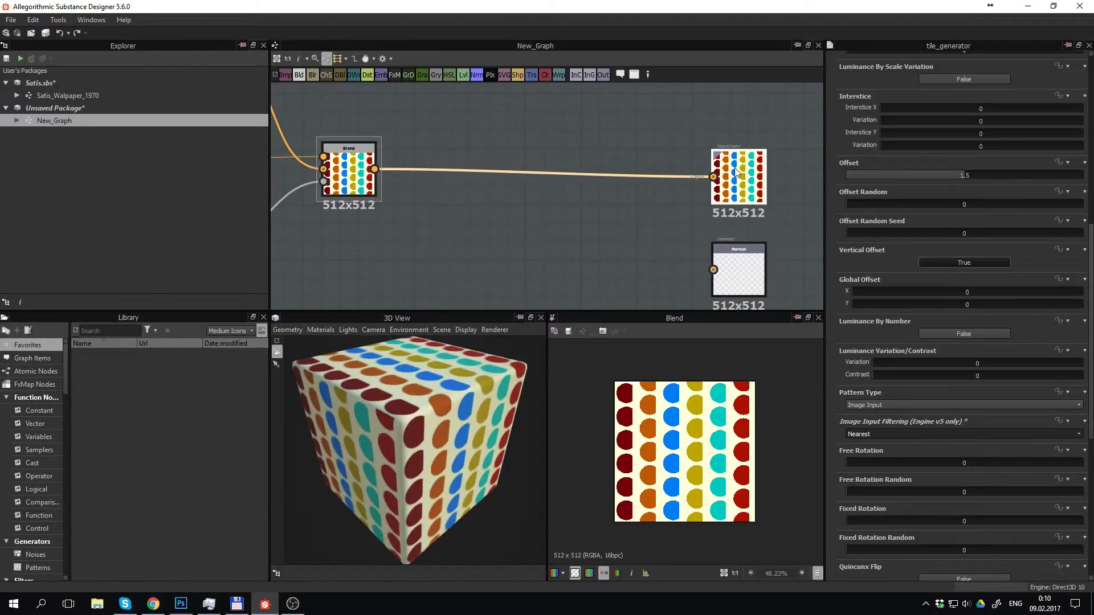
left_click(732, 181)
mouse_move(542, 339)
left_mouse_down()
mouse_move(478, 368)
mouse_move(500, 323)
mouse_move(495, 342)
mouse_move(473, 345)
mouse_move(516, 347)
mouse_move(513, 375)
mouse_move(486, 278)
left_mouse_up()
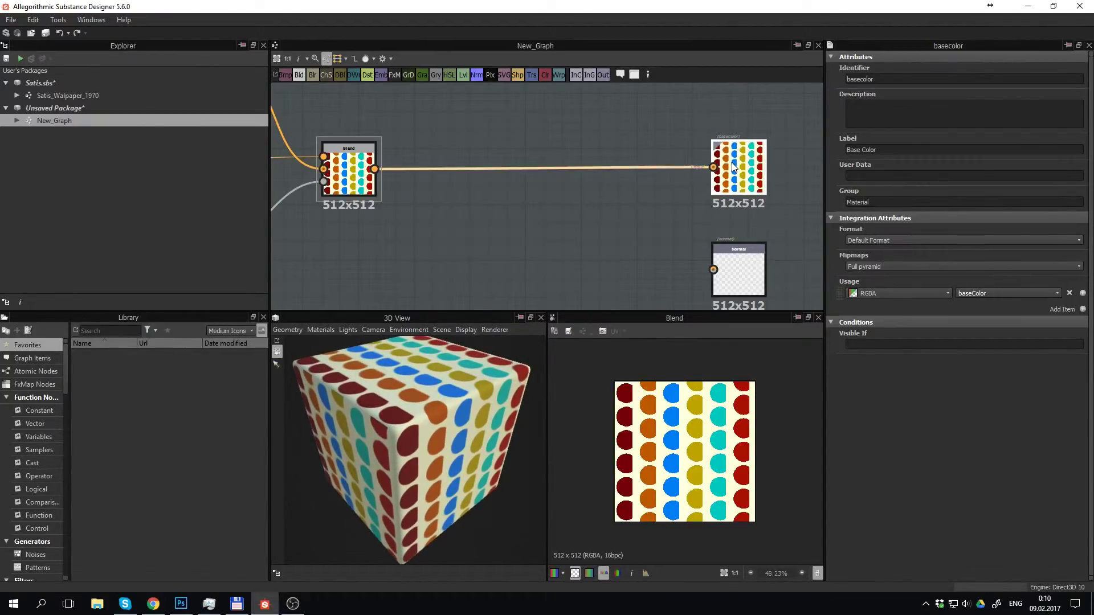
scroll(514, 260, "down", 2)
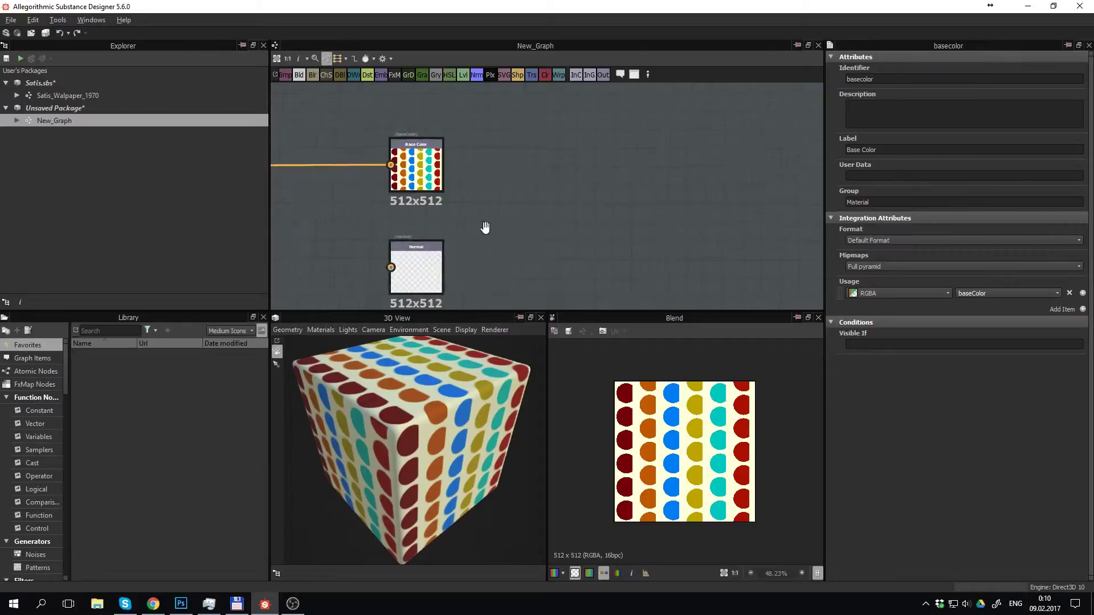
Pan and zoom out to review the whole node graph
mouse_move(399, 242)
middle_mouse_down()
mouse_move(524, 236)
mouse_move(566, 211)
middle_mouse_up()
scroll(525, 234, "down", 2)
scroll(525, 235, "down", 3)
scroll(564, 219, "up", 1)
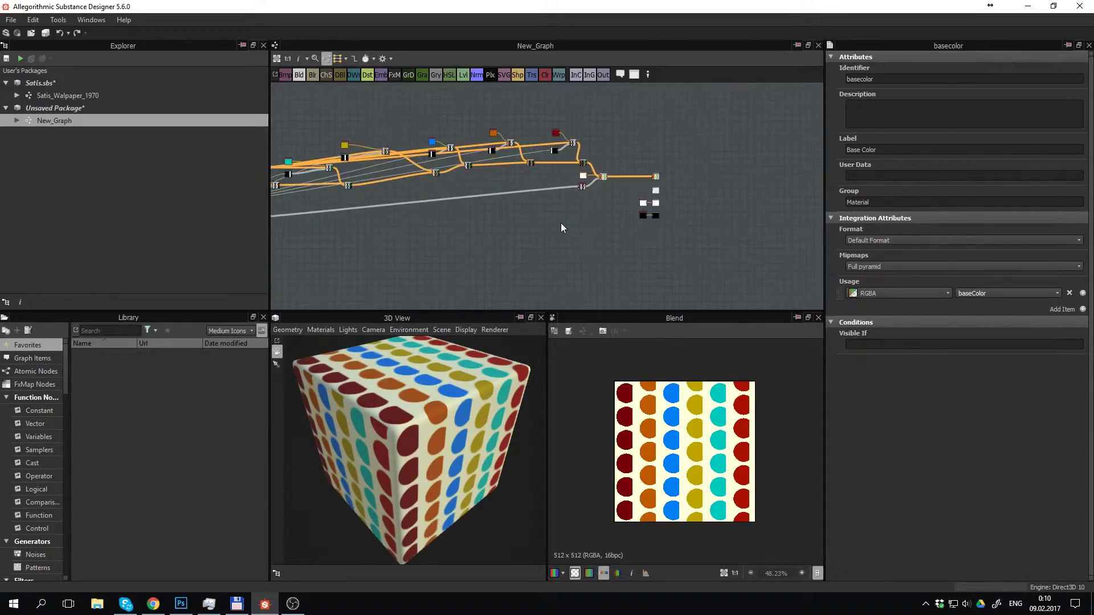
scroll(643, 228, "up", 1)
scroll(648, 234, "up", 1)
scroll(654, 237, "up", 1)
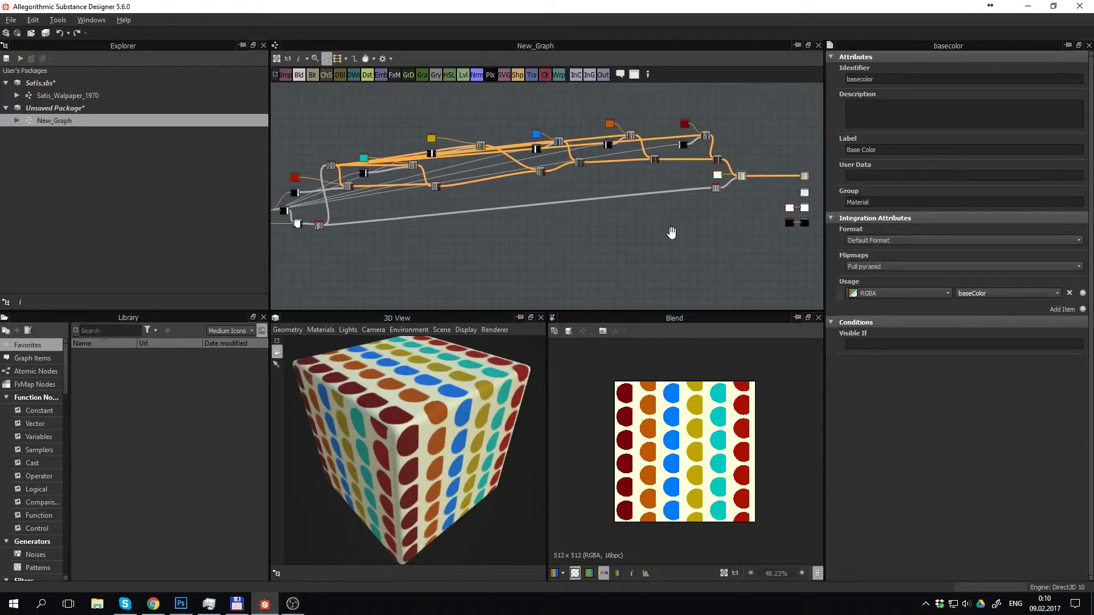
middle_click_drag(672, 232, 689, 253)
left_click(530, 231)
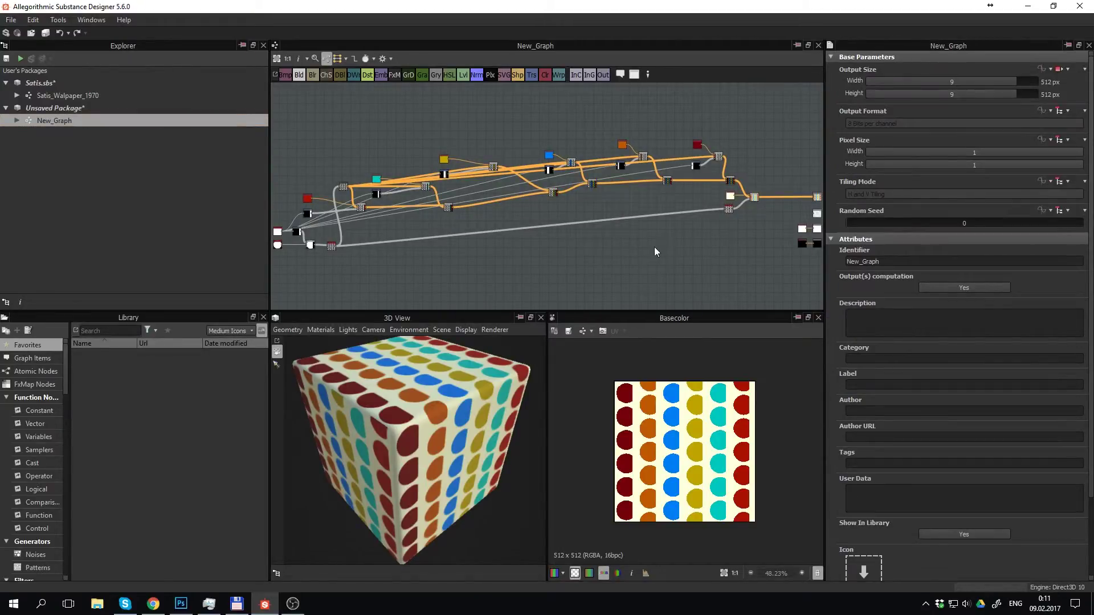
scroll(640, 245, "up", 1)
scroll(626, 245, "up", 1)
scroll(628, 235, "up", 1)
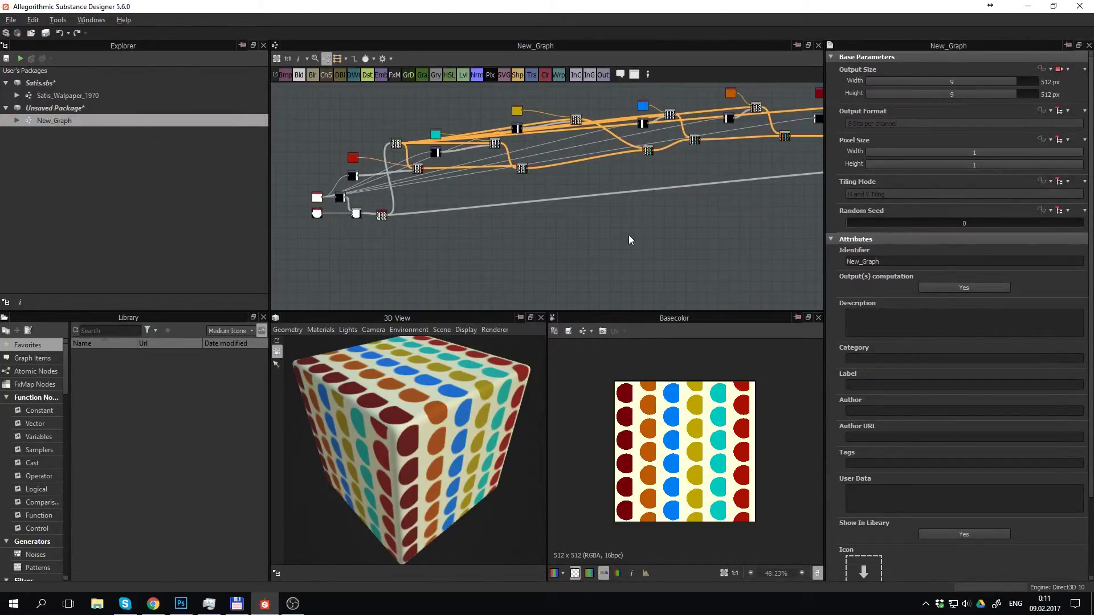
mouse_move(628, 234)
middle_mouse_down()
mouse_move(526, 234)
mouse_move(564, 219)
mouse_move(428, 219)
middle_mouse_up()
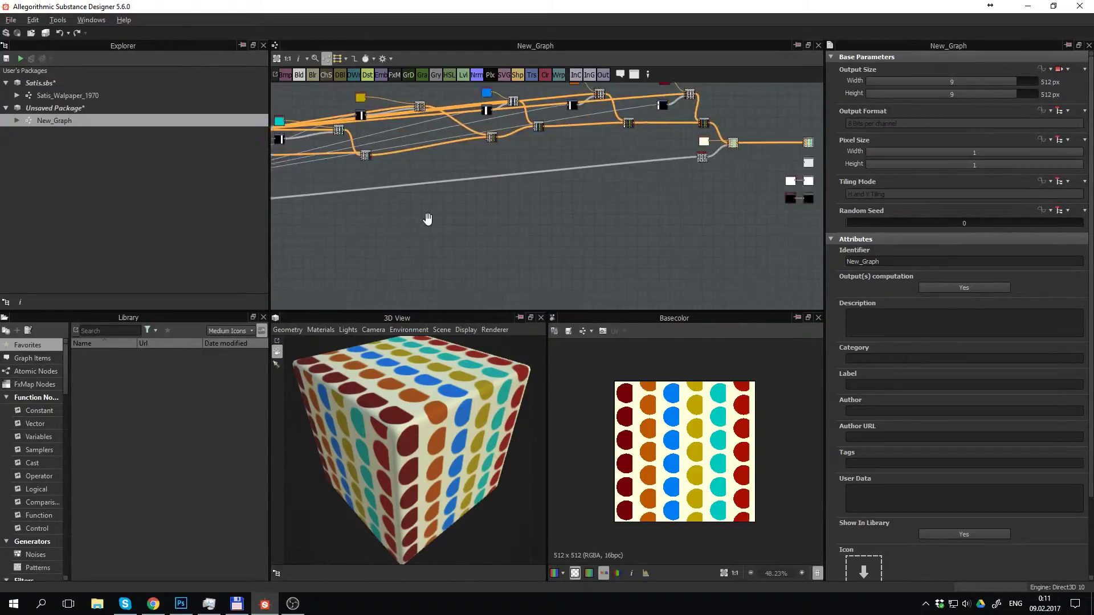
scroll(476, 234, "up", 1)
scroll(523, 215, "up", 2)
Add a Normal node via the 'norm' search and wire it to the Normal output
middle_click_drag(573, 206, 561, 225)
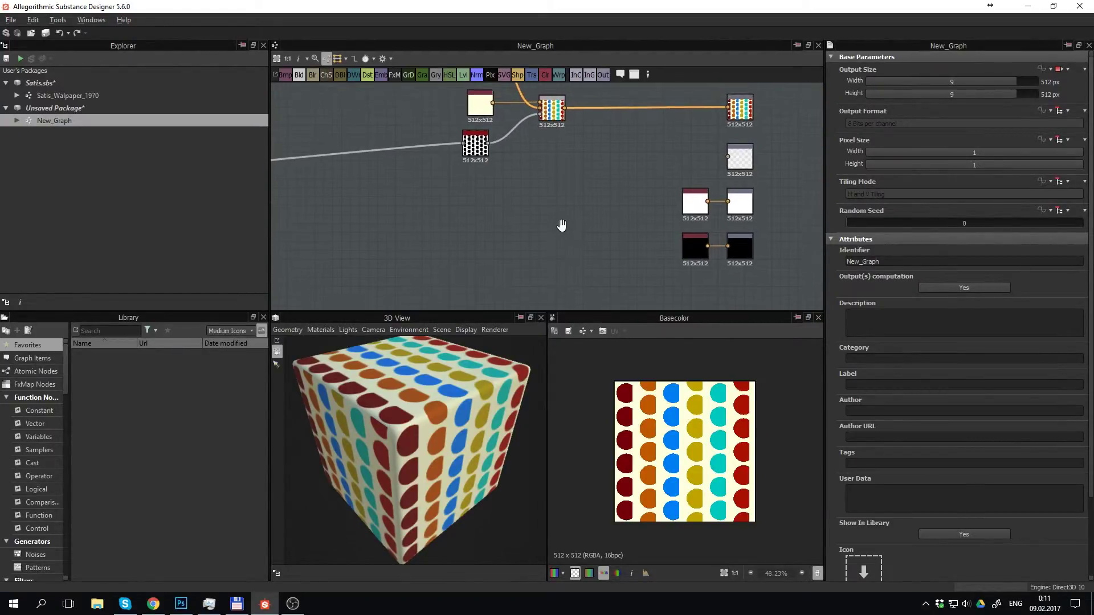
key("space")
type("no")
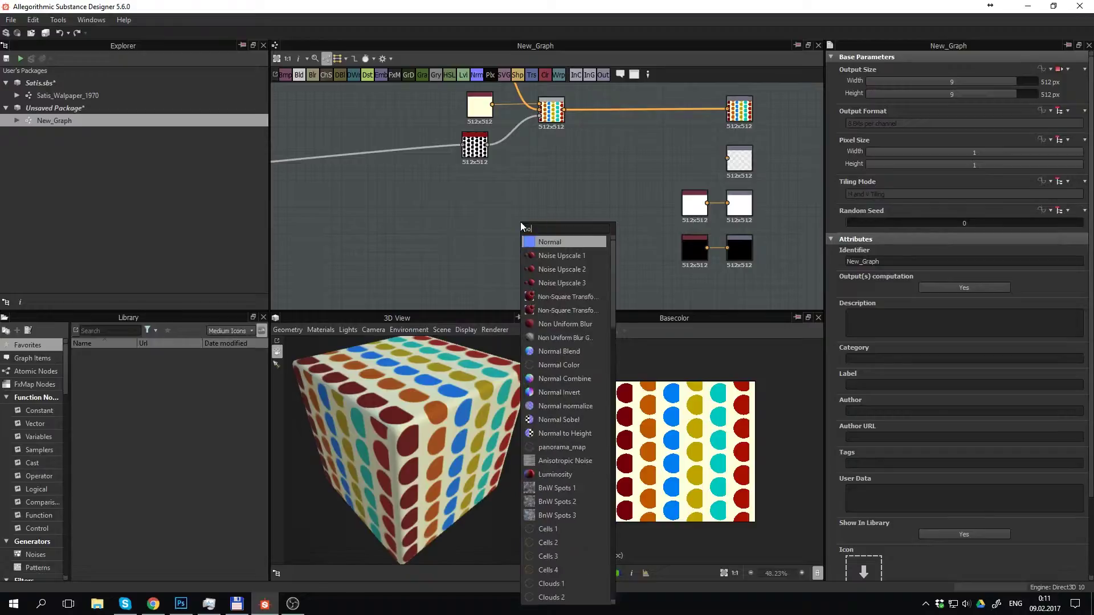
type("rma")
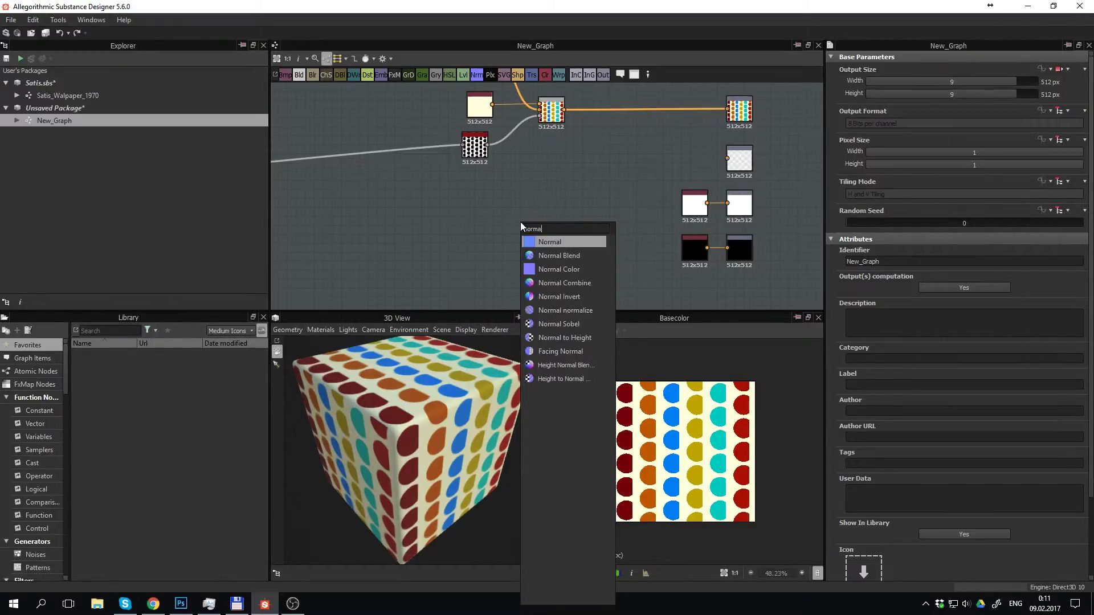
key("Return")
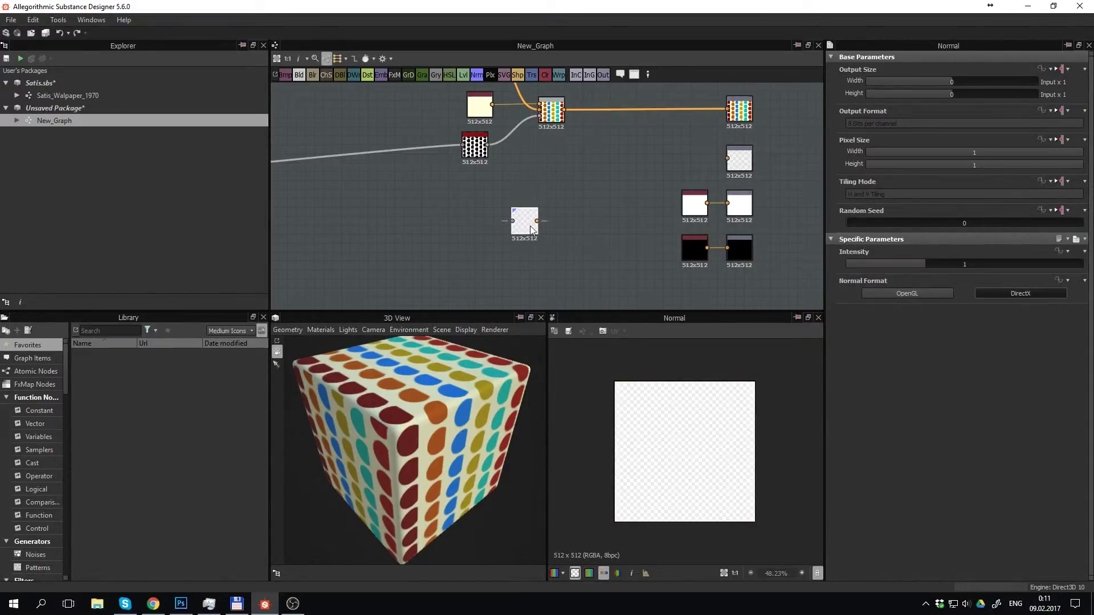
left_click_drag(582, 181, 725, 158)
left_click_drag(525, 225, 554, 210)
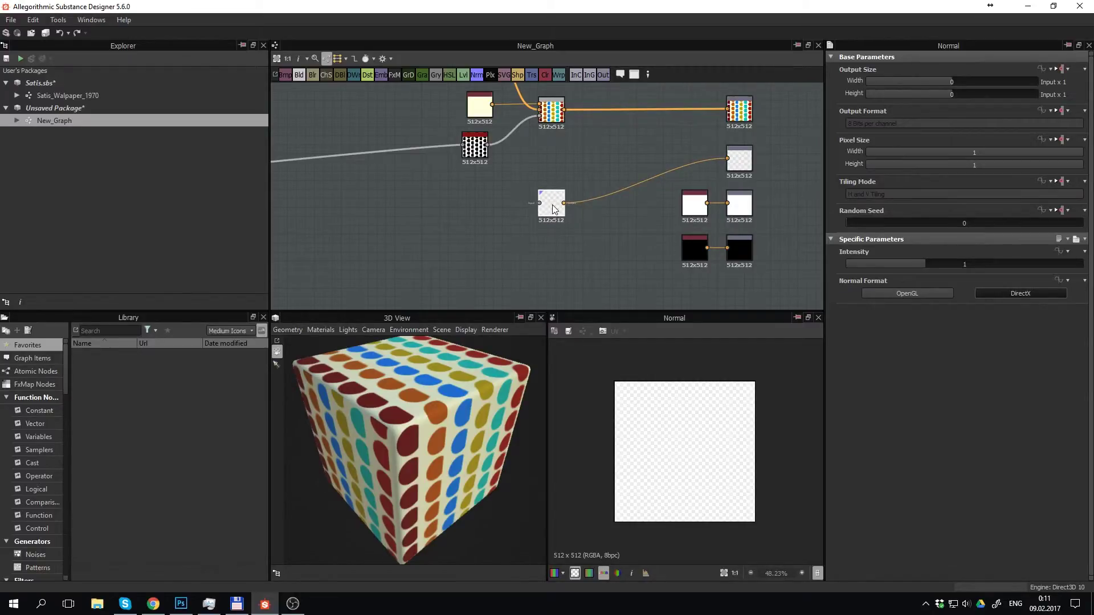
Feed the tile pattern into the Normal node's input
scroll(520, 205, "up", 3)
mouse_move(519, 201)
middle_mouse_down()
mouse_move(552, 230)
mouse_move(556, 209)
middle_mouse_up()
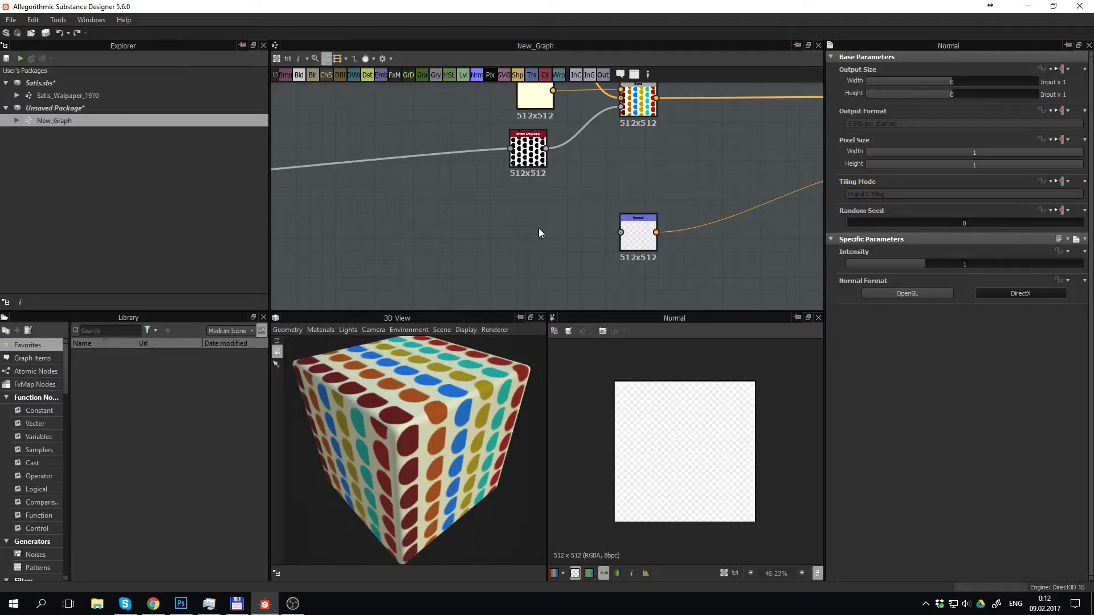
scroll(538, 228, "down", 3)
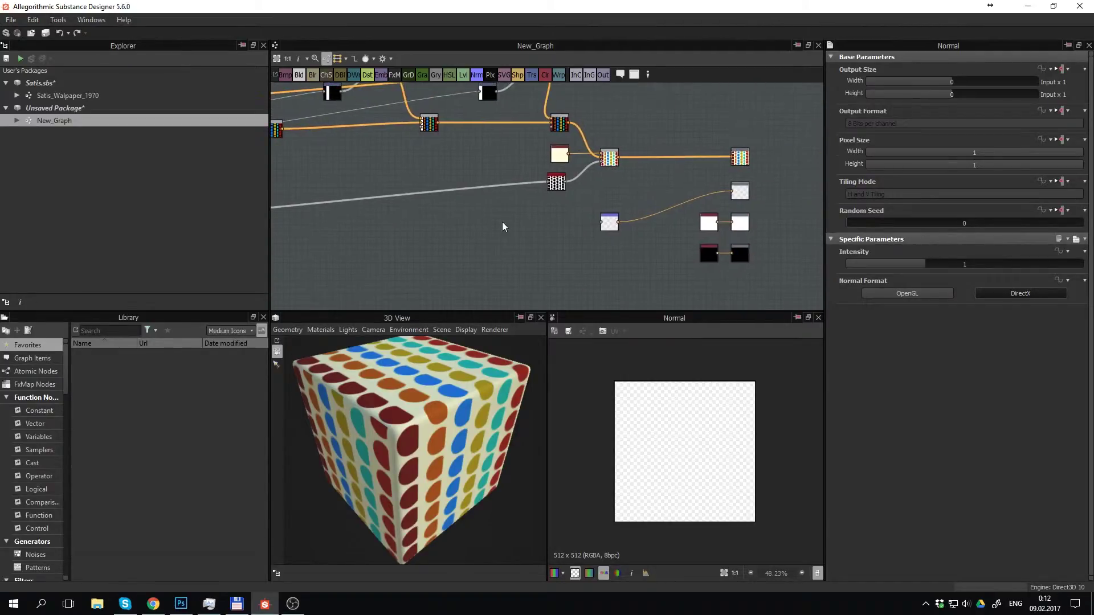
scroll(501, 221, "down", 3)
scroll(525, 209, "up", 1)
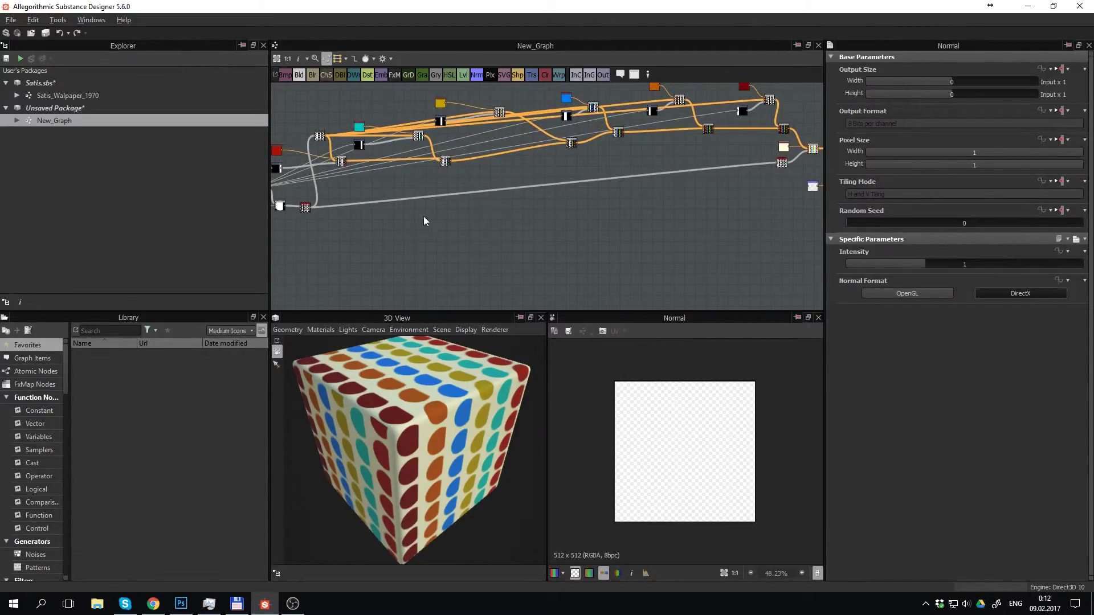
left_click_drag(311, 207, 809, 187)
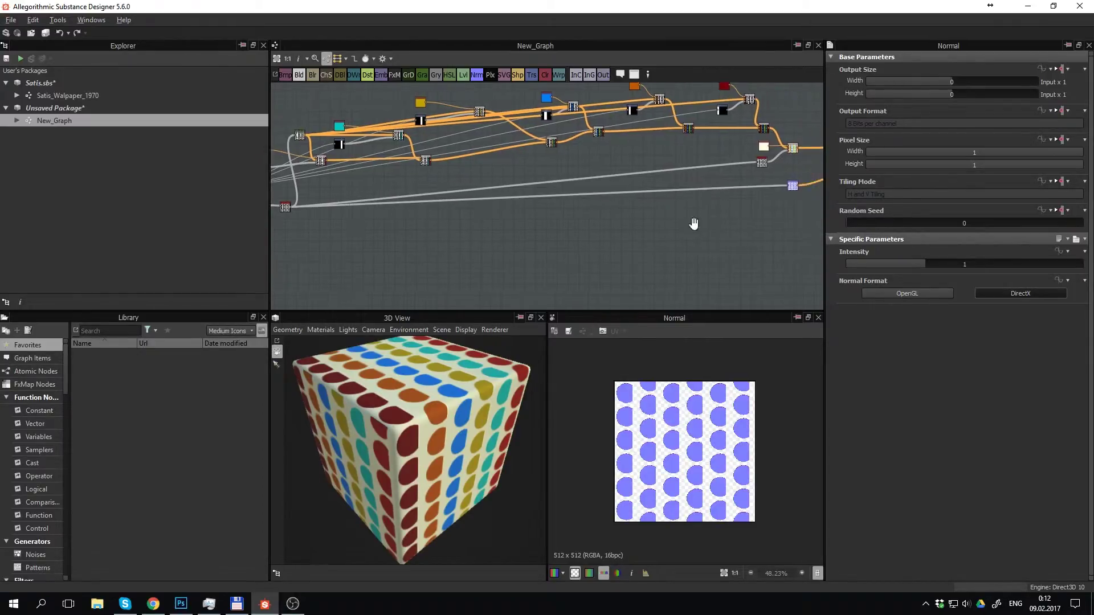
Orbit the cube and zoom the graph to check the new normal map
middle_click_drag(691, 227, 576, 268)
scroll(660, 420, "up", 1)
scroll(661, 420, "up", 2)
left_click_drag(523, 396, 426, 381)
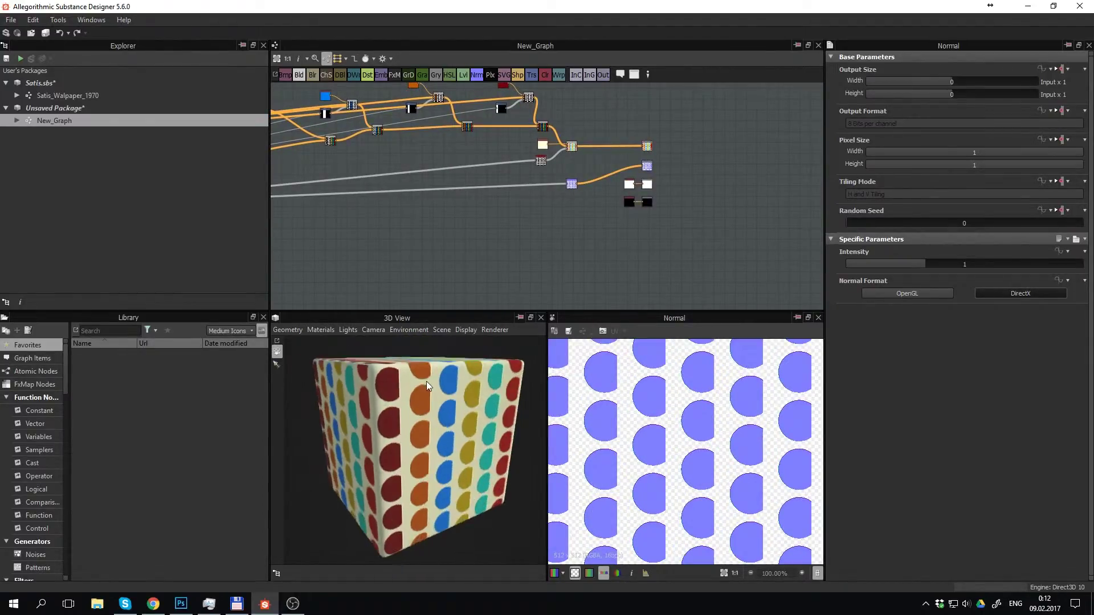
scroll(426, 381, "up", 5)
scroll(418, 393, "up", 2)
scroll(407, 399, "up", 2)
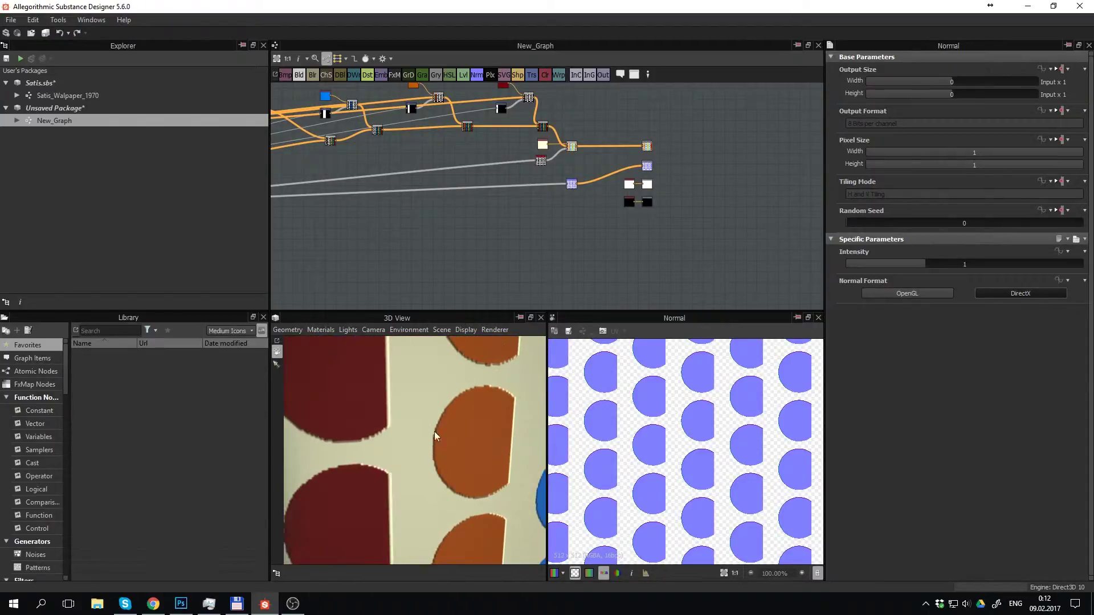
scroll(559, 221, "up", 2)
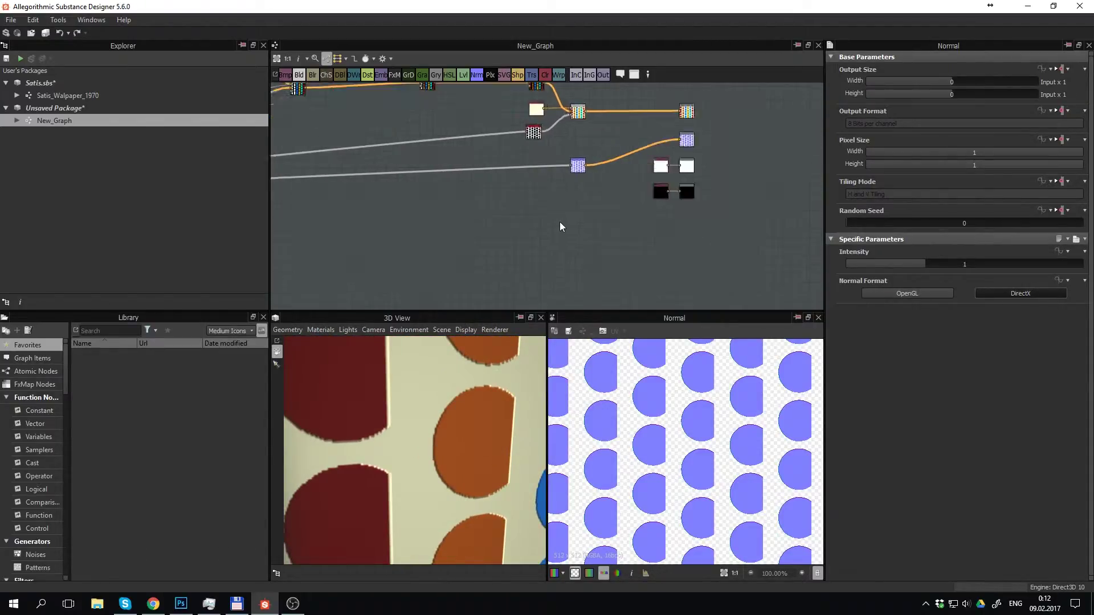
scroll(552, 225, "up", 1)
scroll(545, 231, "up", 1)
right_click(544, 231)
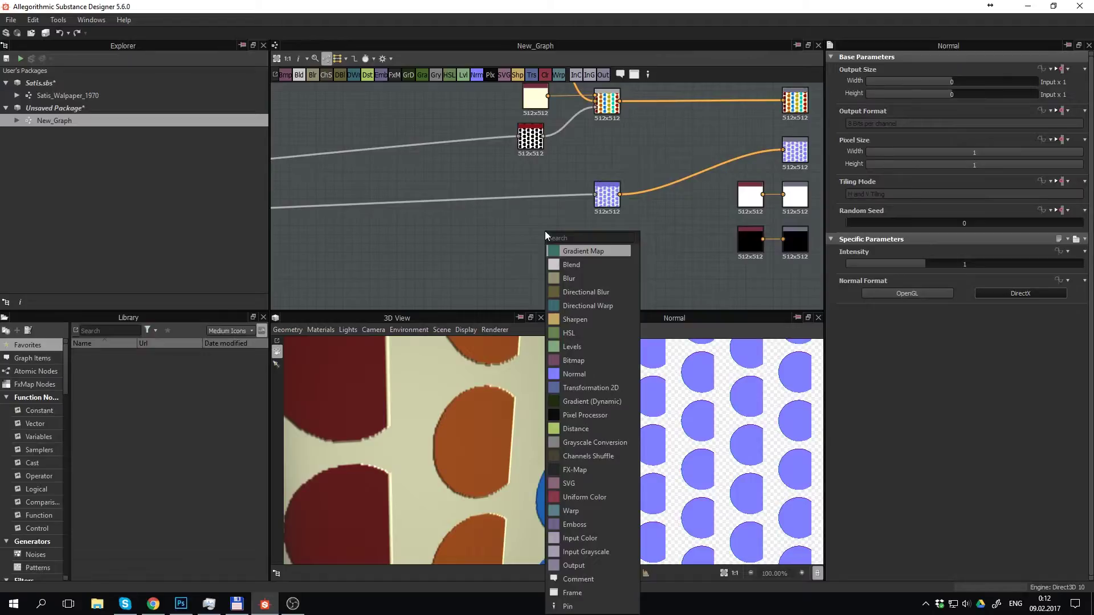
Insert a Blur HQ Grayscale node (Intensity 10) into the link ahead of the Normal node
type("blu")
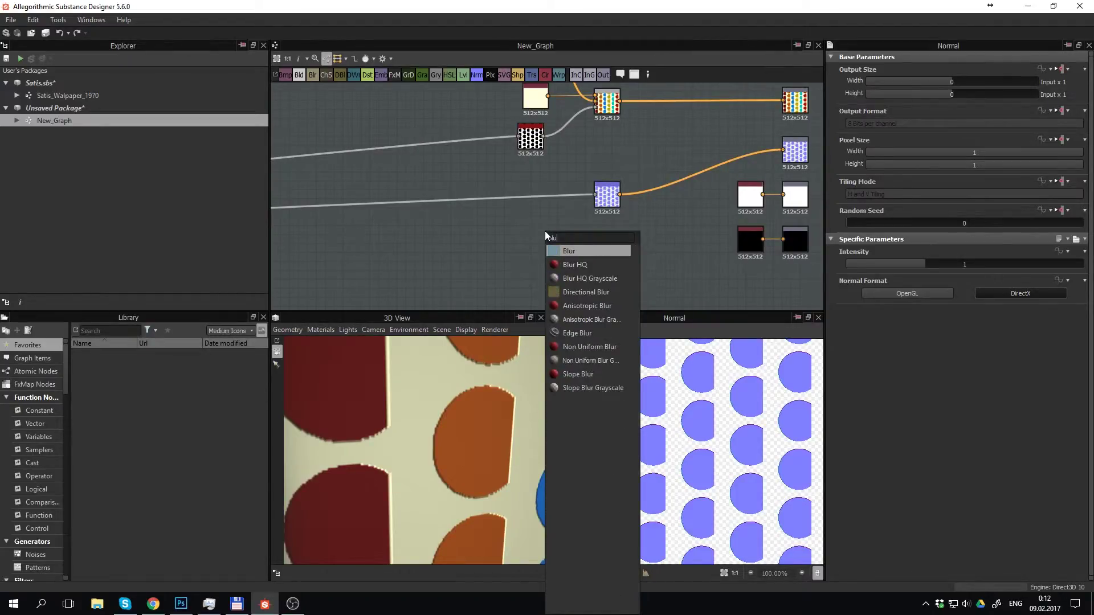
key("Down")
key("Down")
key("Return")
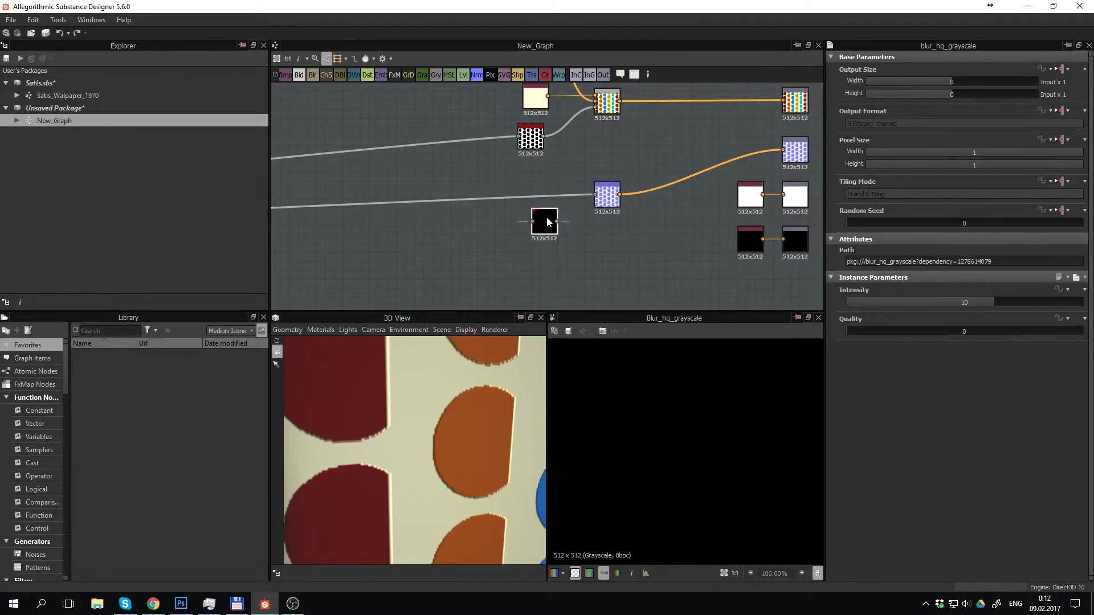
mouse_move(547, 222)
left_mouse_down()
mouse_move(569, 194)
mouse_move(593, 193)
left_mouse_up()
scroll(570, 194, "up", 1)
scroll(592, 194, "up", 1)
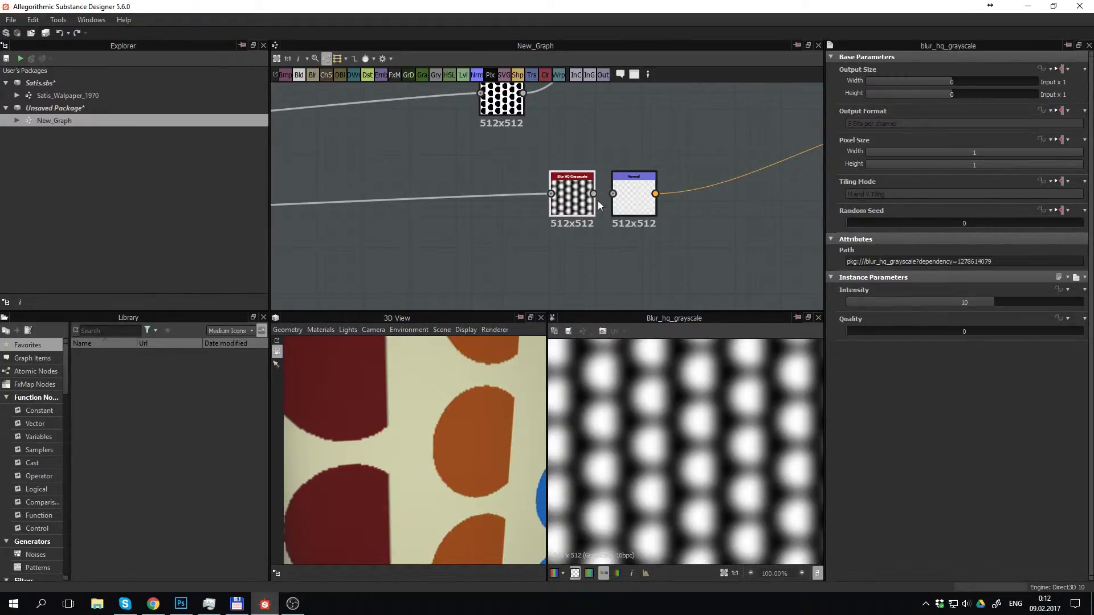
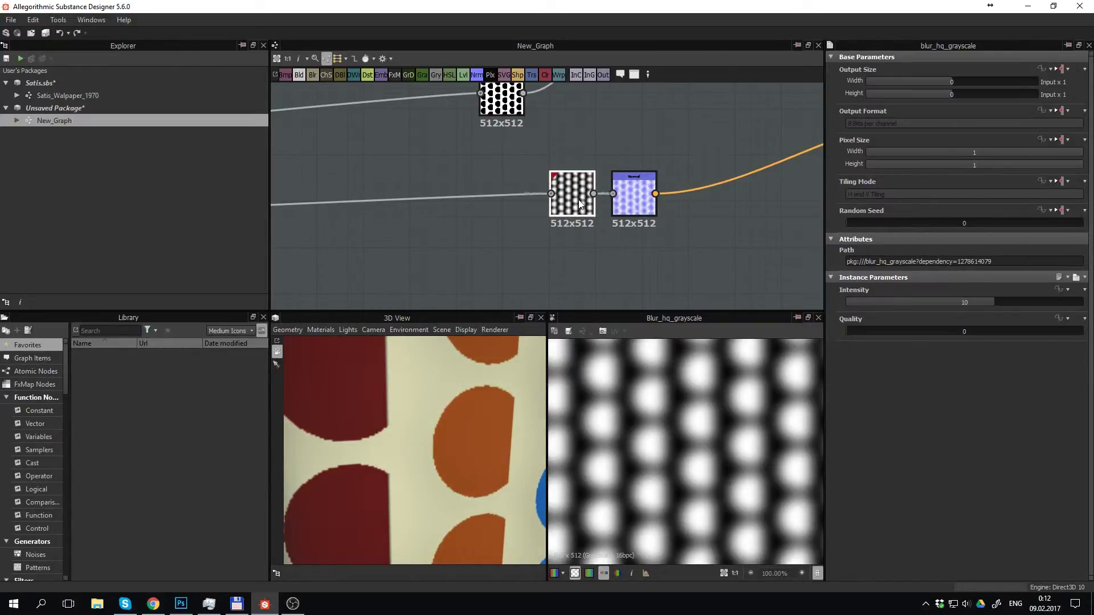
Give the Blur HQ Grayscale before the Normal node Quality 1 and Intensity 0.73
left_click_drag(994, 333, 1091, 338)
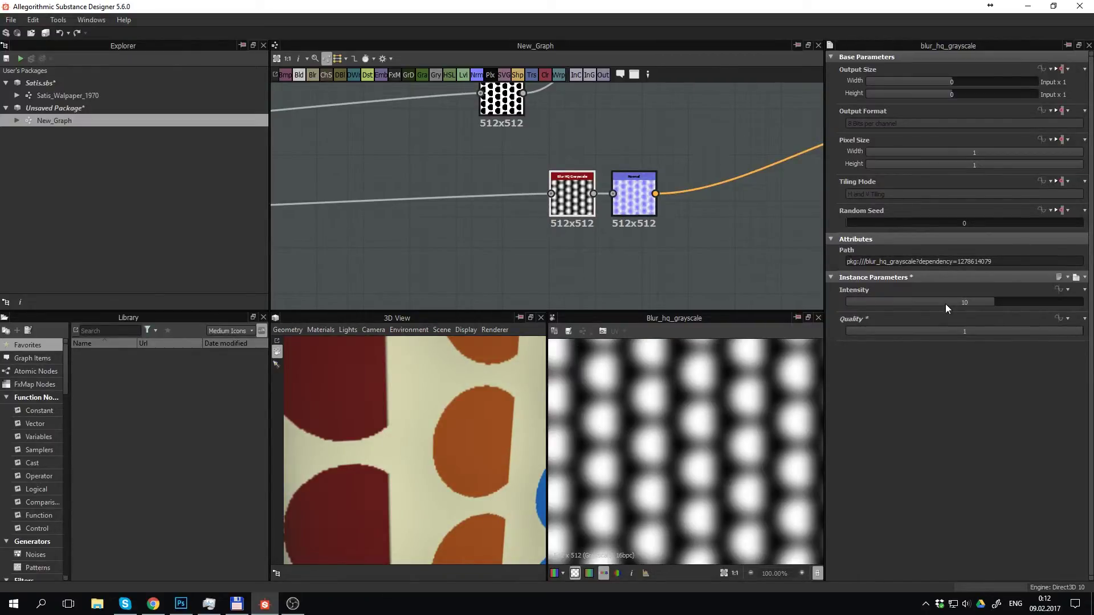
left_click_drag(946, 304, 932, 304)
mouse_move(867, 300)
left_mouse_down()
mouse_move(850, 299)
mouse_move(859, 304)
left_mouse_up()
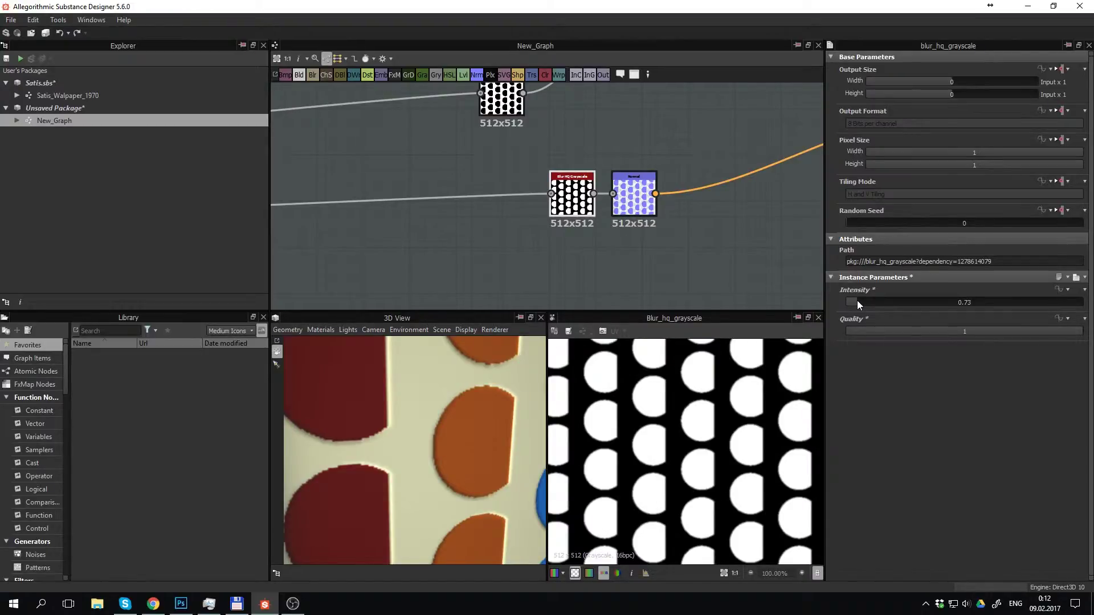
scroll(490, 379, "down", 2)
scroll(478, 371, "down", 2)
scroll(481, 369, "down", 2)
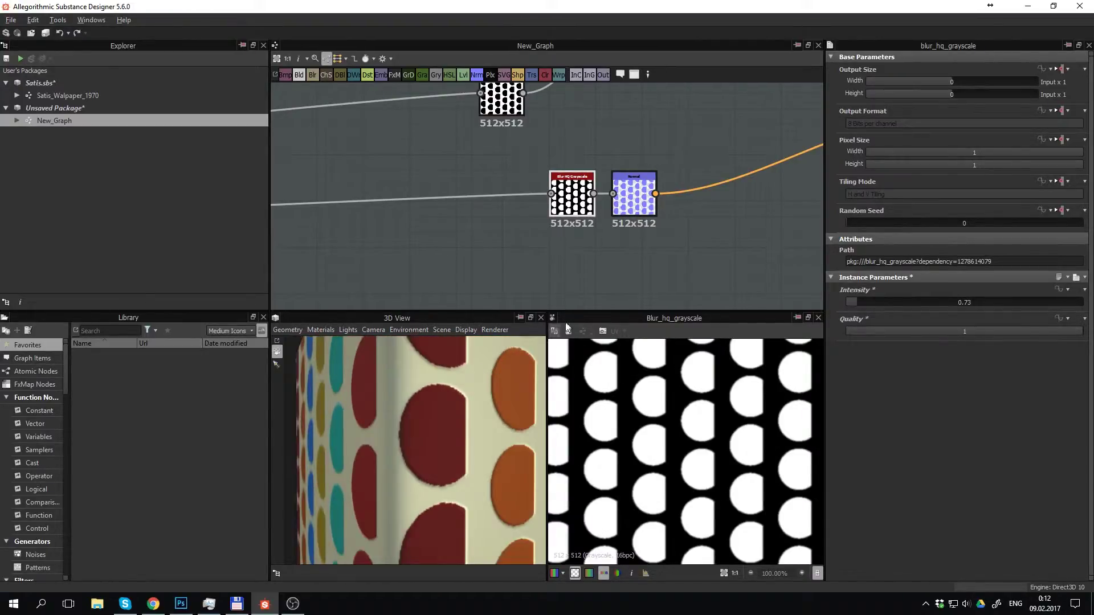
scroll(642, 246, "down", 2)
middle_click_drag(641, 246, 618, 316)
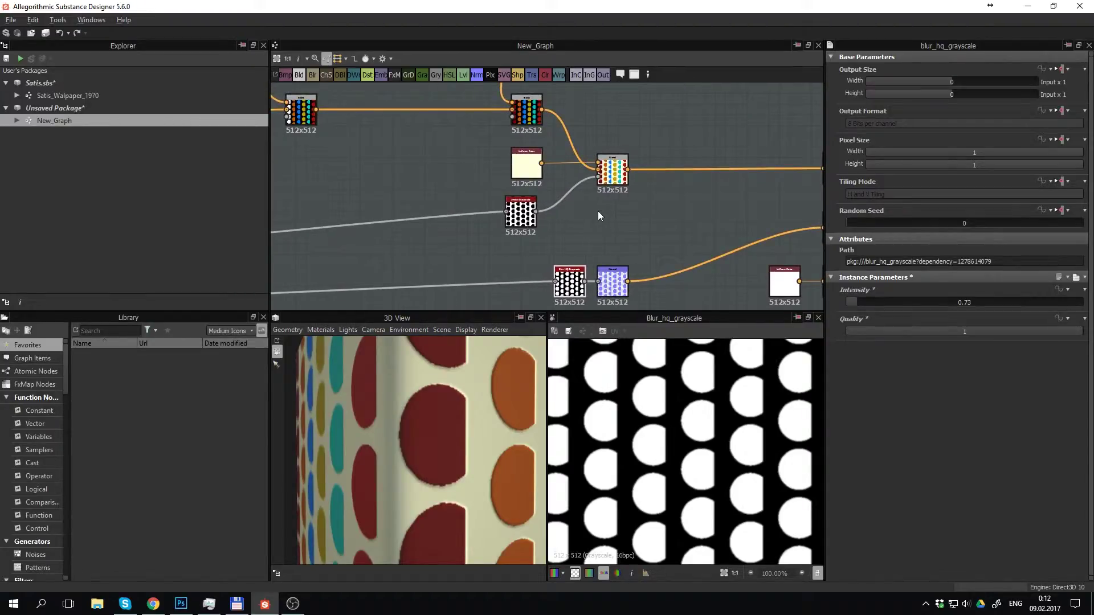
Raise the graph's output size to 2048 × 2048 px
mouse_move(598, 215)
middle_mouse_down()
mouse_move(599, 228)
mouse_move(572, 205)
middle_mouse_up()
scroll(571, 205, "down", 2)
scroll(442, 219, "down", 1)
mouse_move(420, 212)
middle_mouse_down()
mouse_move(551, 198)
mouse_move(481, 190)
middle_mouse_up()
scroll(459, 217, "up", 2)
scroll(464, 254, "up", 1)
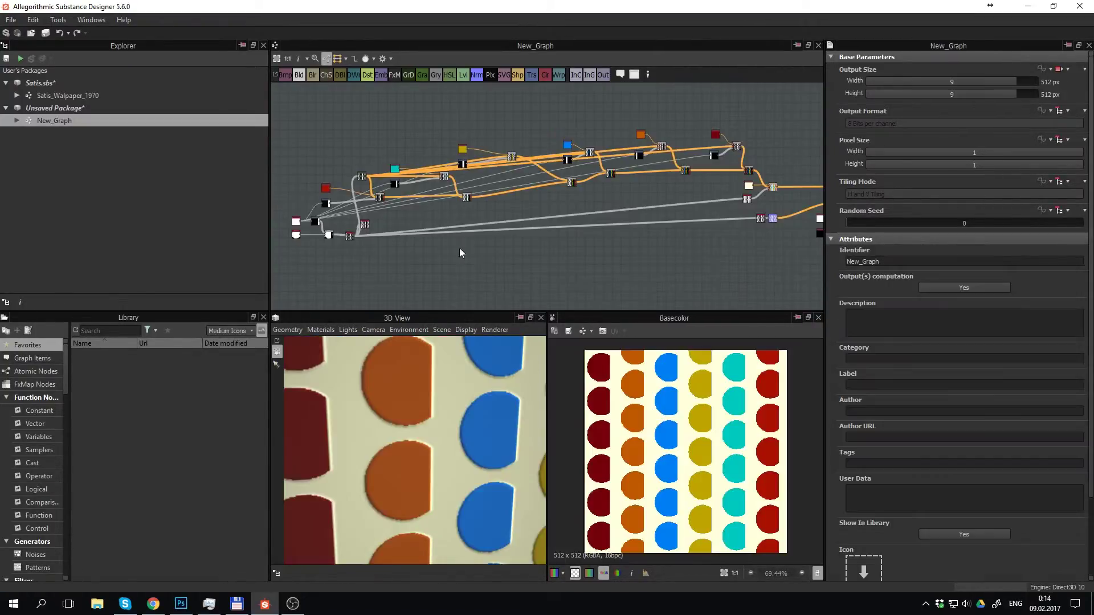
left_click_drag(1020, 81, 1030, 92)
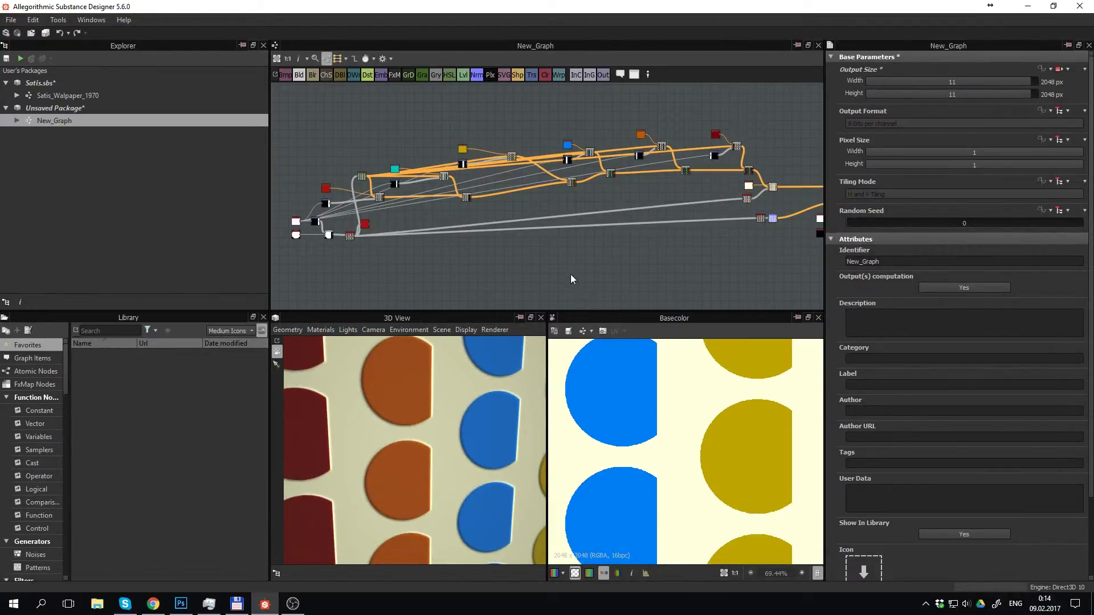
Select the stray red node in the graph so it can be deleted
scroll(371, 414, "up", 3)
scroll(405, 413, "down", 2)
scroll(405, 413, "down", 2)
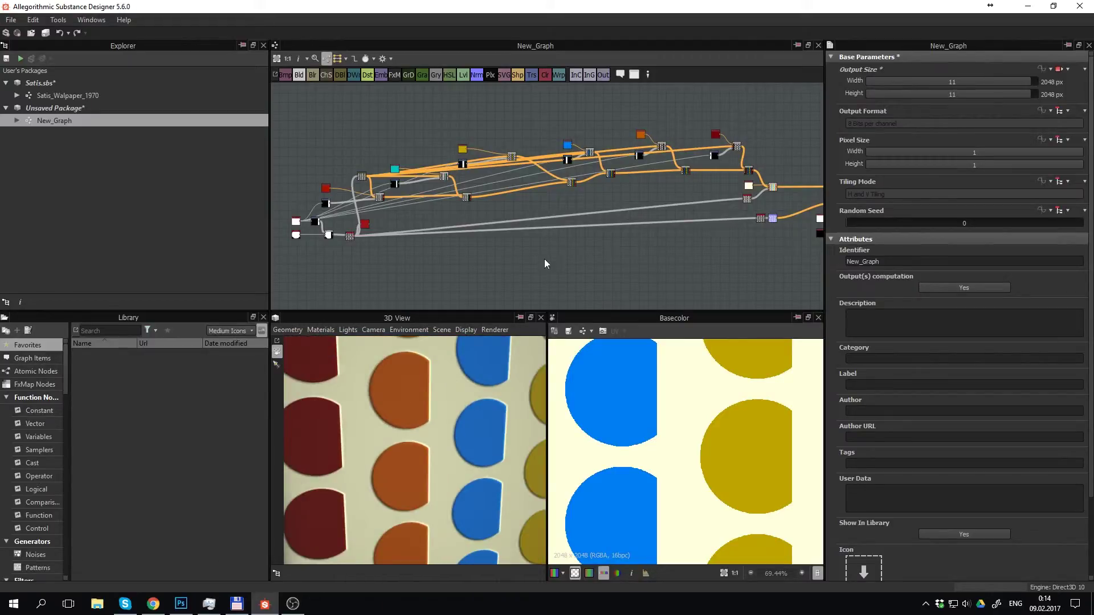
scroll(387, 211, "up", 3)
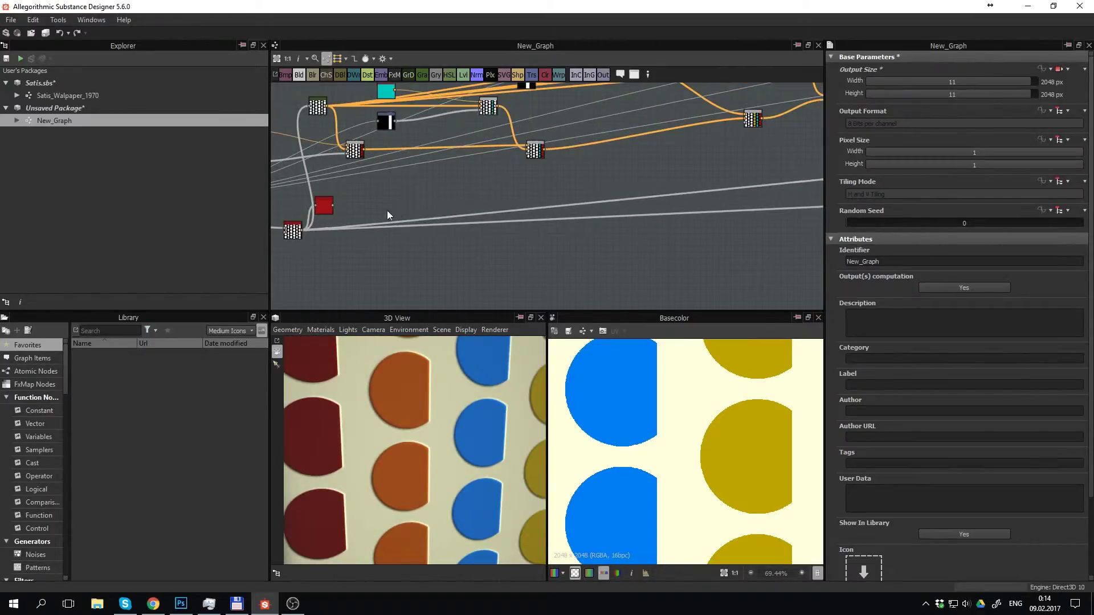
scroll(424, 217, "up", 2)
scroll(429, 204, "up", 2)
left_click(430, 205)
key("Delete")
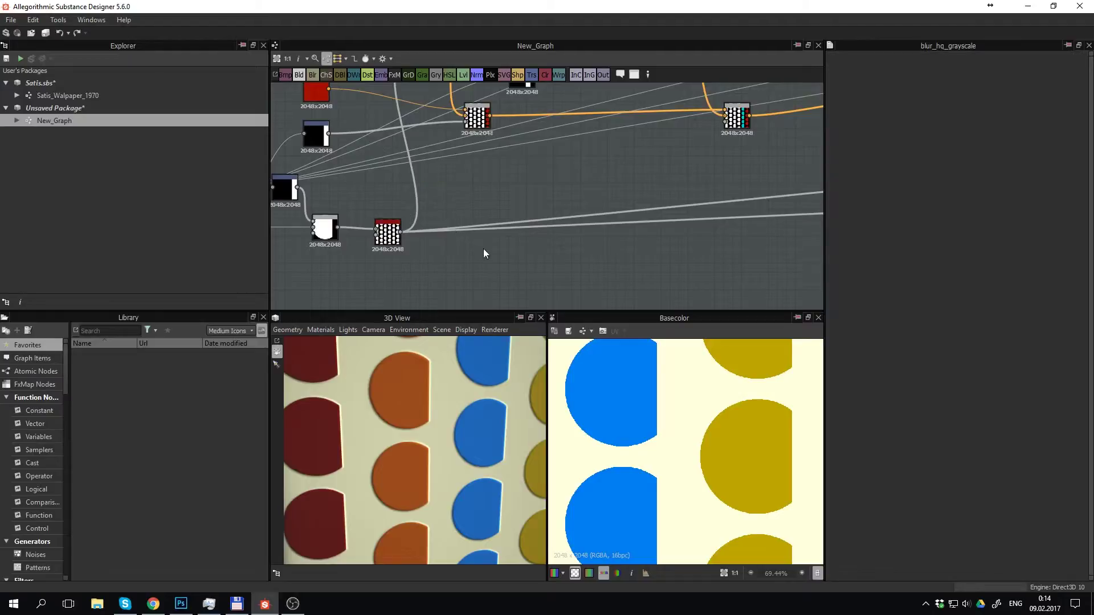
scroll(483, 248, "down", 3)
scroll(442, 230, "down", 1)
scroll(467, 231, "up", 1)
scroll(530, 234, "up", 2)
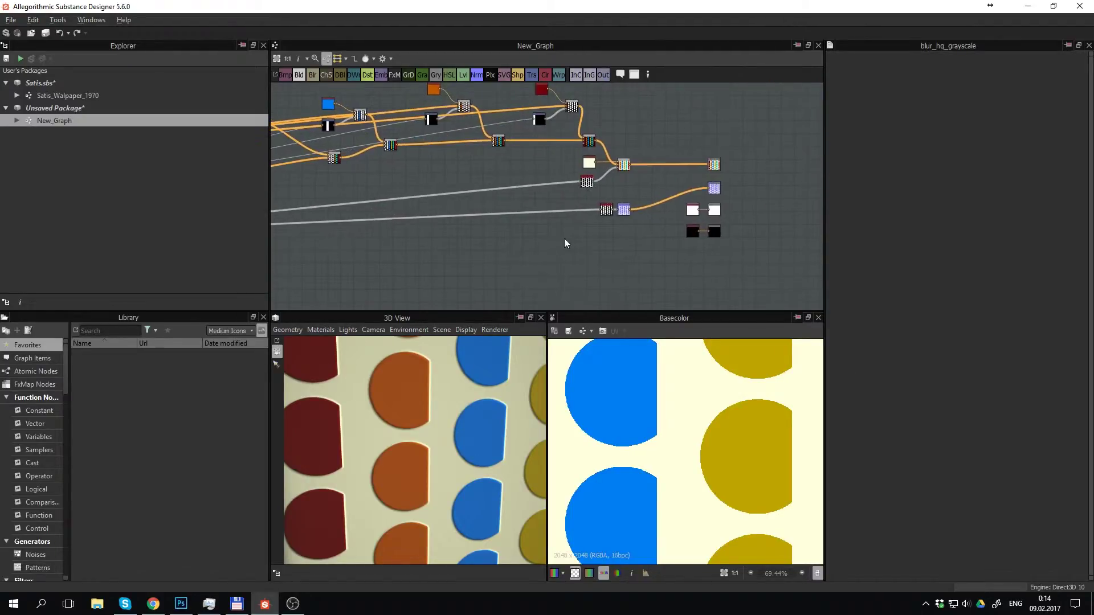
scroll(575, 236, "up", 2)
scroll(595, 238, "up", 2)
middle_click_drag(604, 236, 501, 248)
scroll(570, 213, "up", 1)
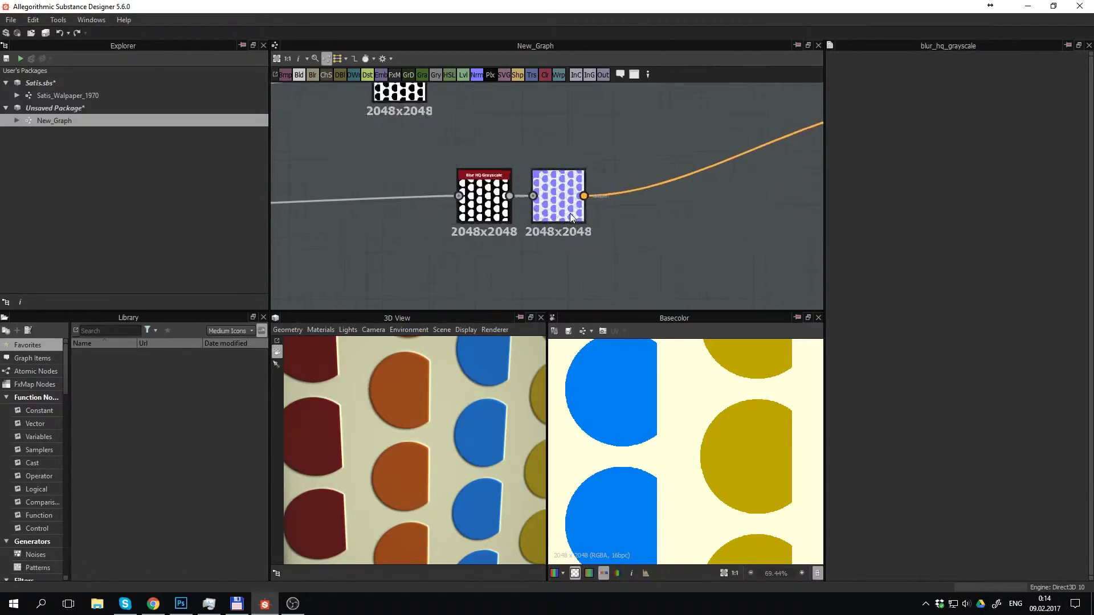
middle_click_drag(570, 213, 611, 244)
scroll(585, 247, "up", 1)
scroll(584, 247, "down", 2)
middle_click_drag(496, 203, 494, 187)
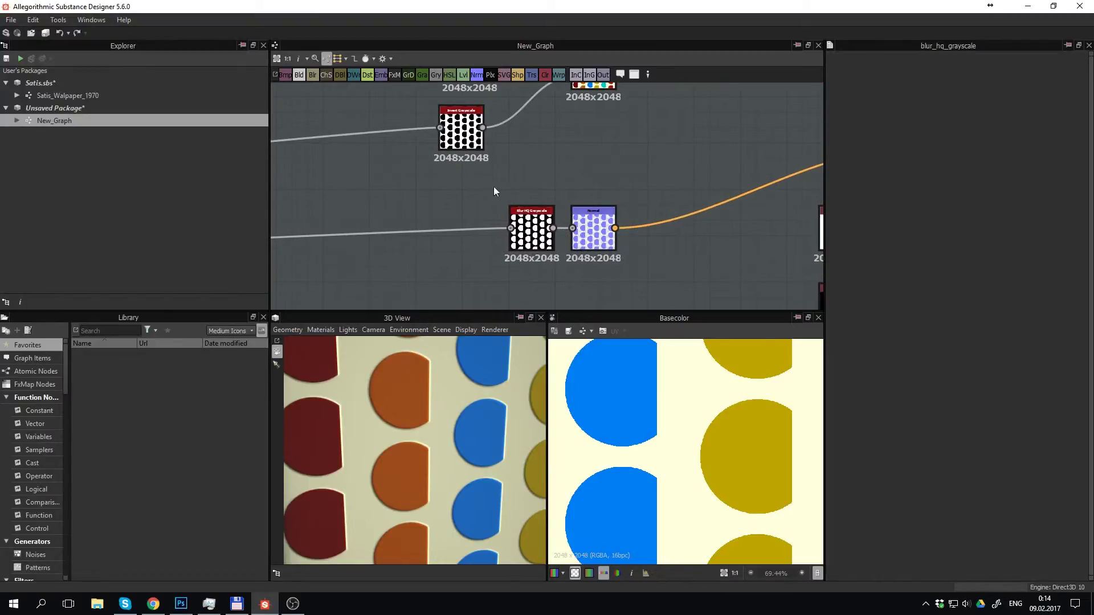
middle_click_drag(594, 237, 598, 295)
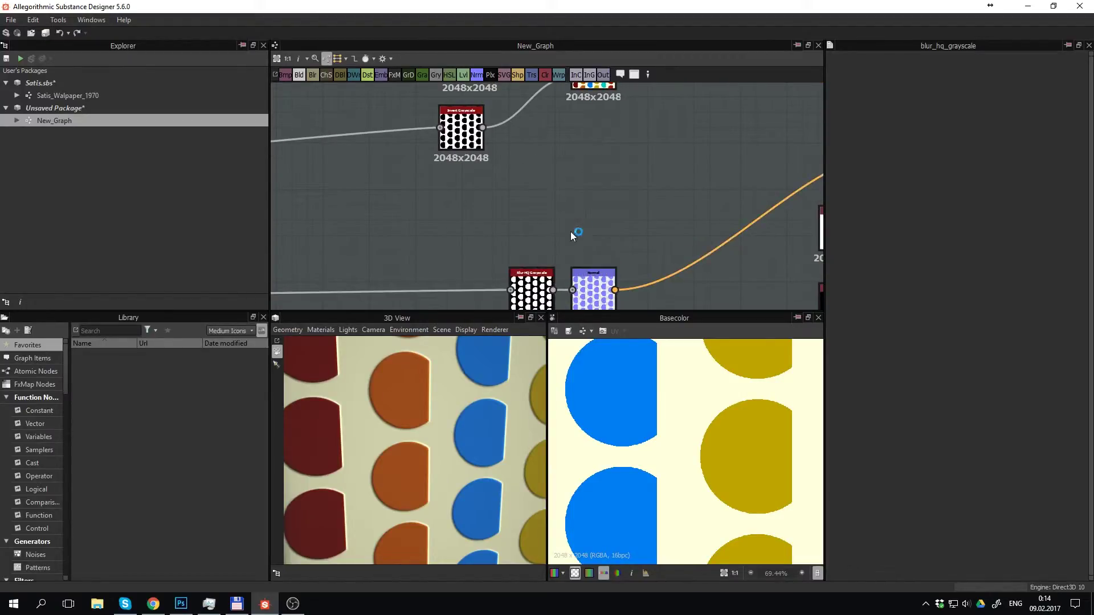
middle_click_drag(570, 231, 521, 196)
mouse_move(501, 388)
left_mouse_down()
mouse_move(439, 392)
mouse_move(481, 419)
mouse_move(492, 388)
mouse_move(445, 385)
mouse_move(471, 443)
mouse_move(457, 439)
mouse_move(497, 449)
mouse_move(460, 446)
mouse_move(471, 443)
left_mouse_up()
key("alt+shift")
key("alt+shift")
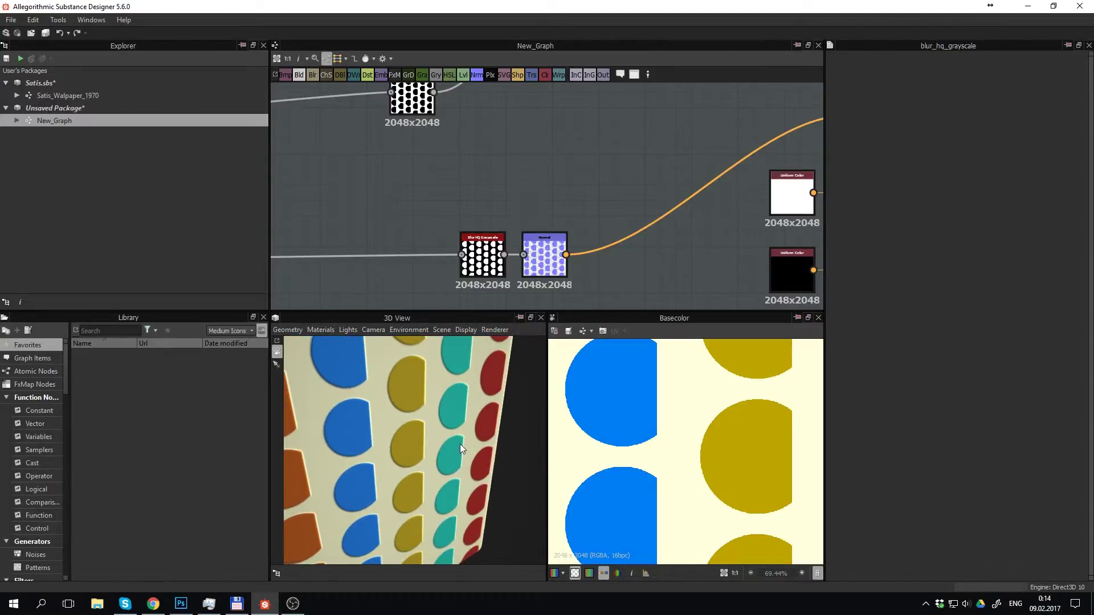
key("alt+shift")
key("alt+shift")
key("alt+shift")
mouse_move(436, 432)
left_mouse_down()
mouse_move(419, 432)
mouse_move(446, 425)
mouse_move(429, 402)
mouse_move(450, 364)
left_mouse_up()
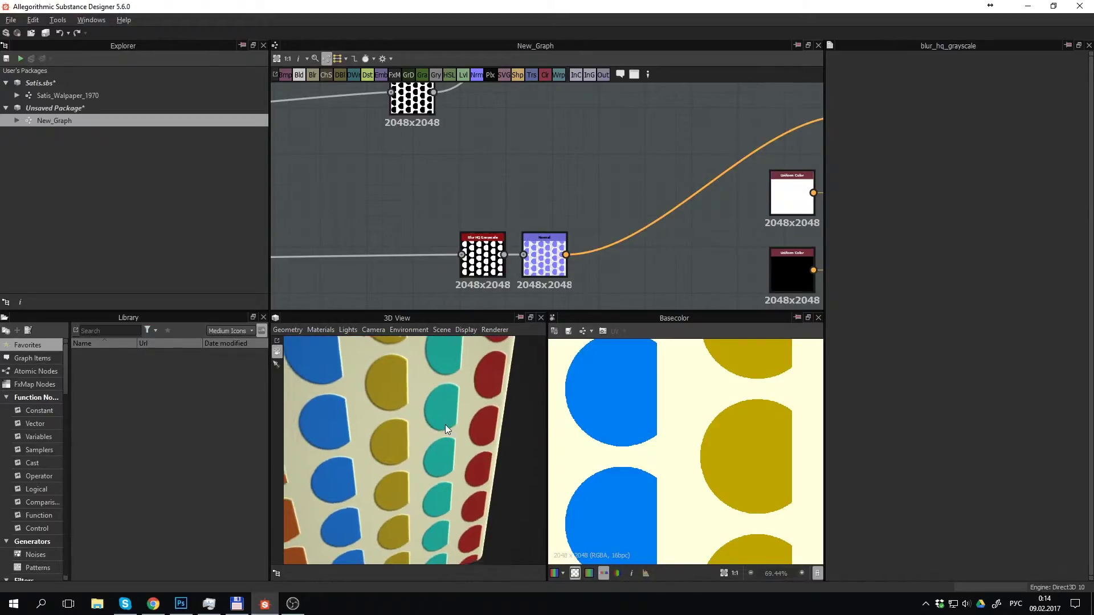
scroll(445, 425, "down", 5)
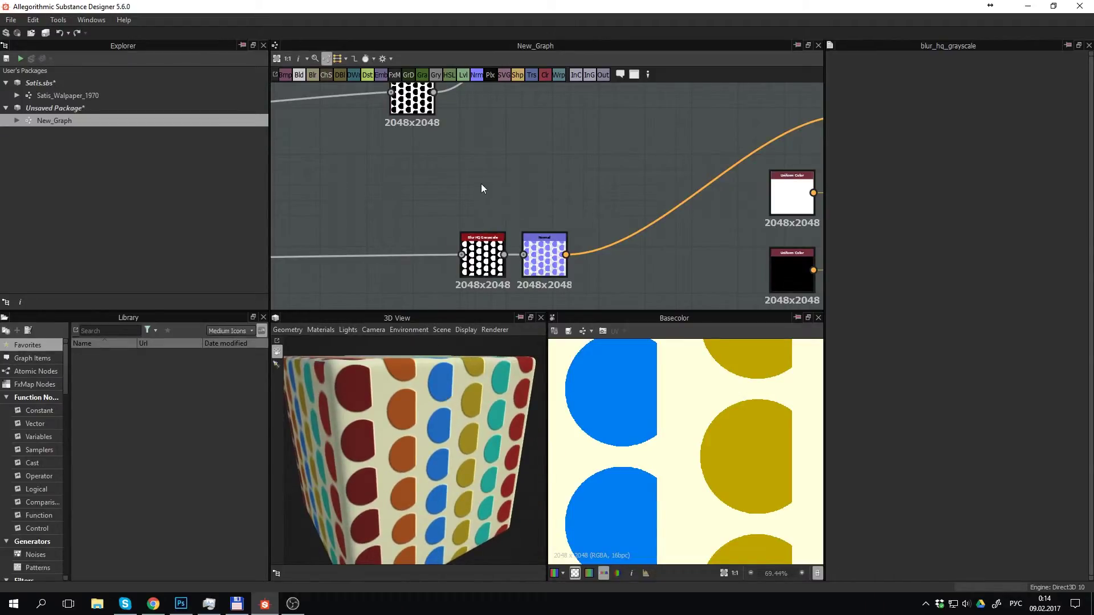
Add a Scratches 2 node through the node search with 'scr' and move it left
key("space")
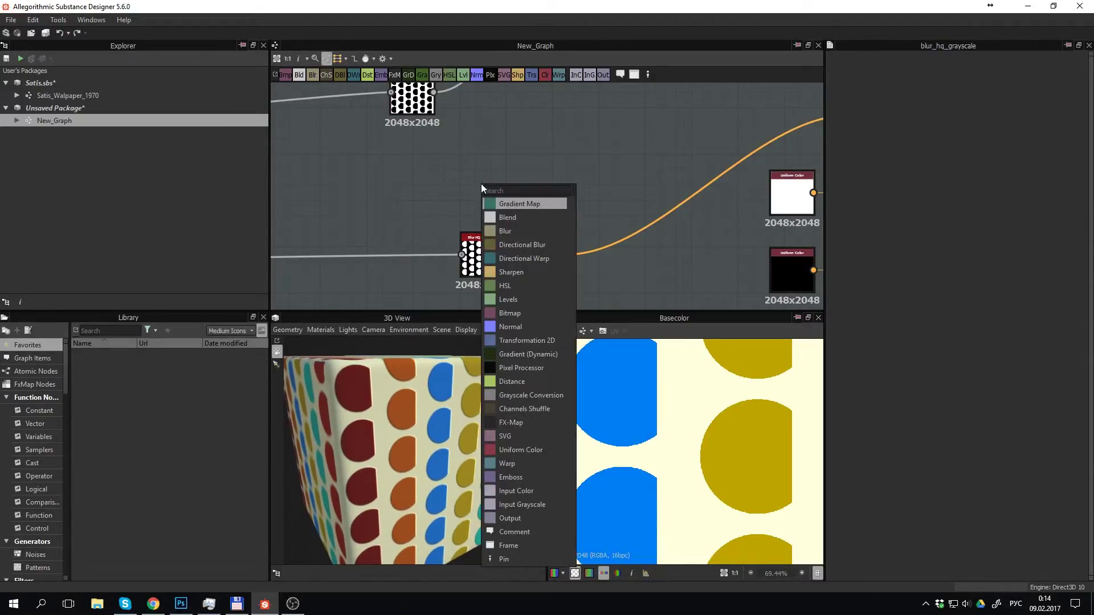
type("blck")
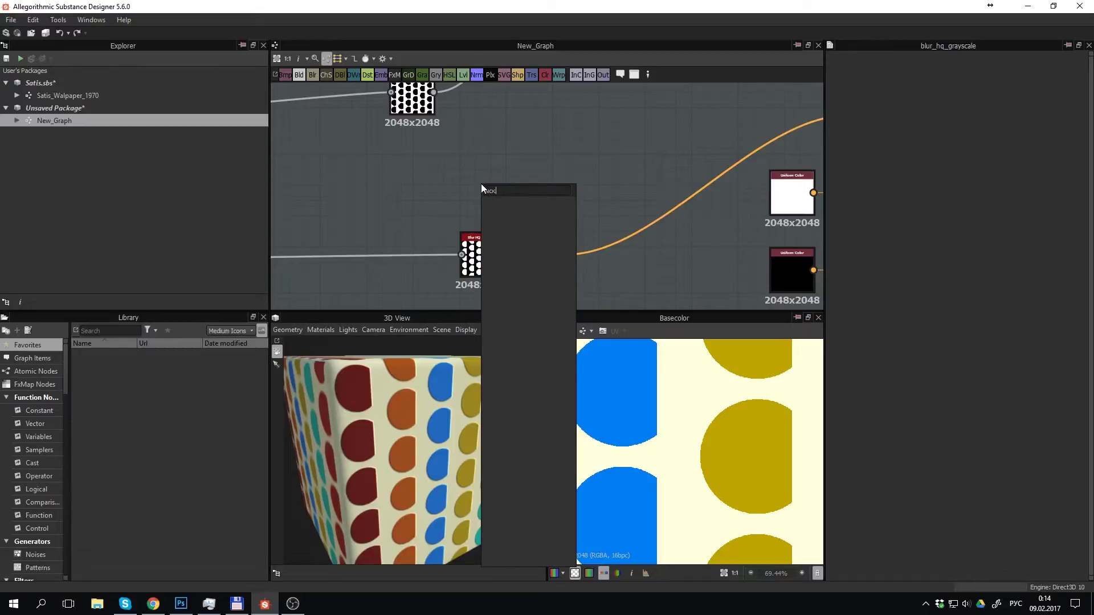
key("BackSpace")
key("BackSpace")
key("BackSpace")
key("alt+shift")
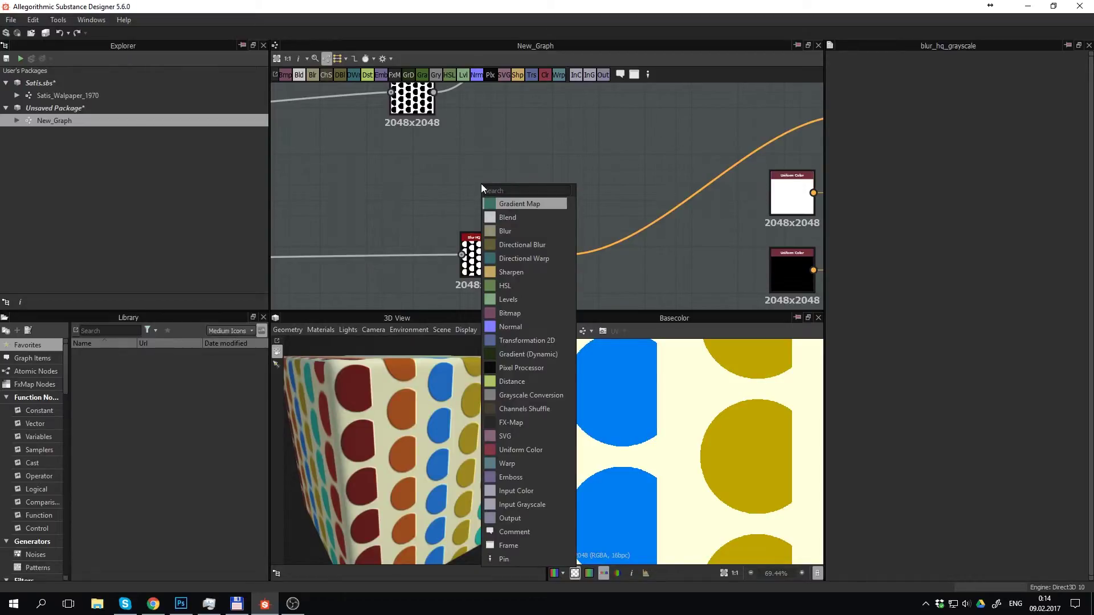
type("scr")
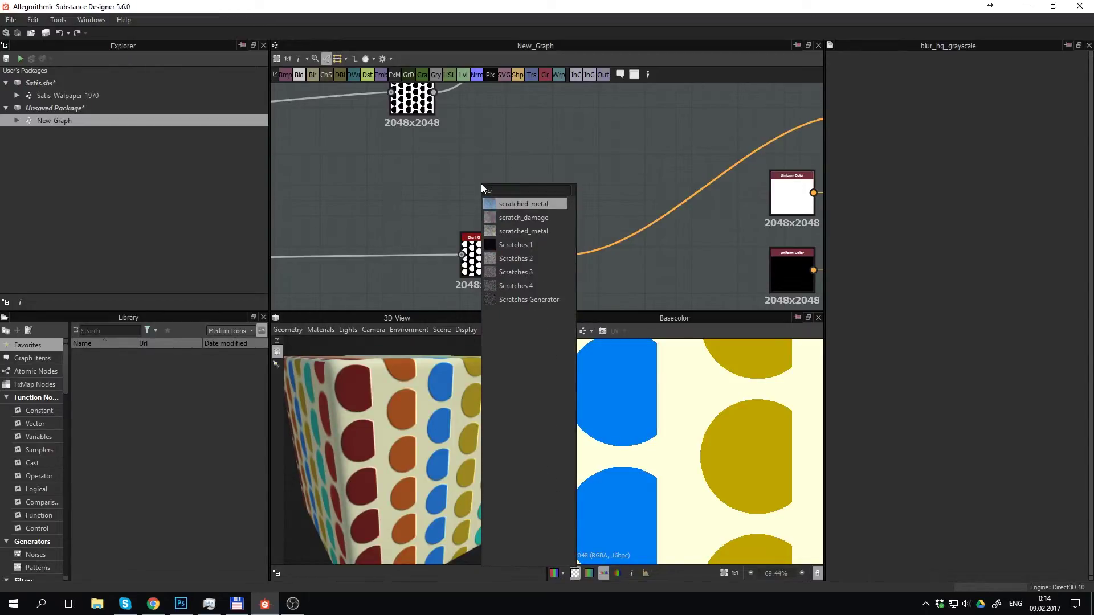
left_click(539, 259)
left_click_drag(438, 180, 376, 180)
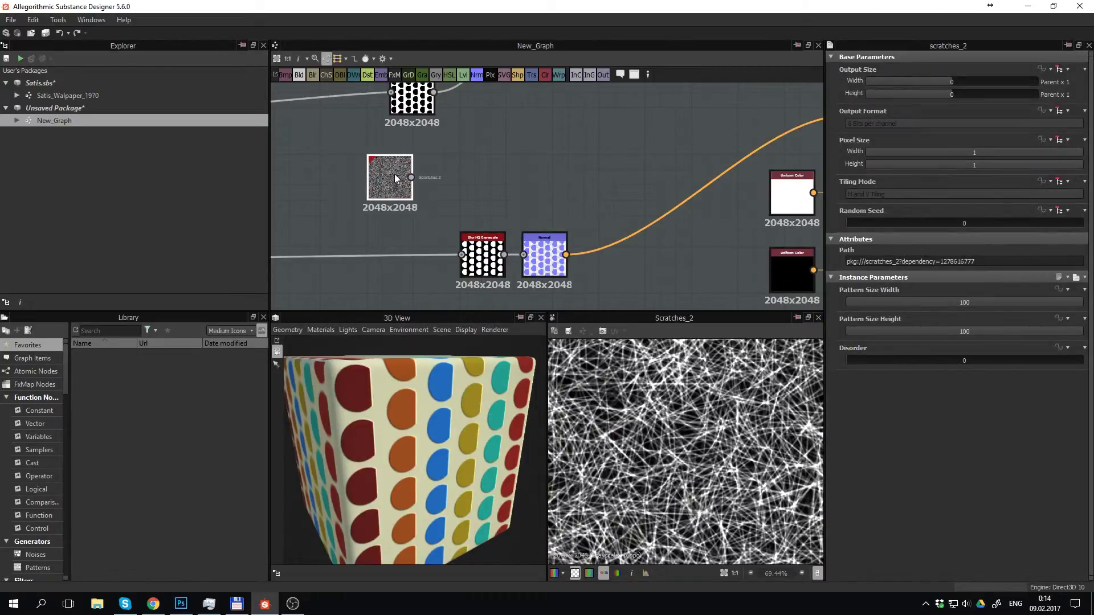
left_click(456, 175)
Add a Transformation 2D node fed by Scratches 2, with offset -0.248 and -0.662
left_click_drag(411, 177, 445, 181)
key("space")
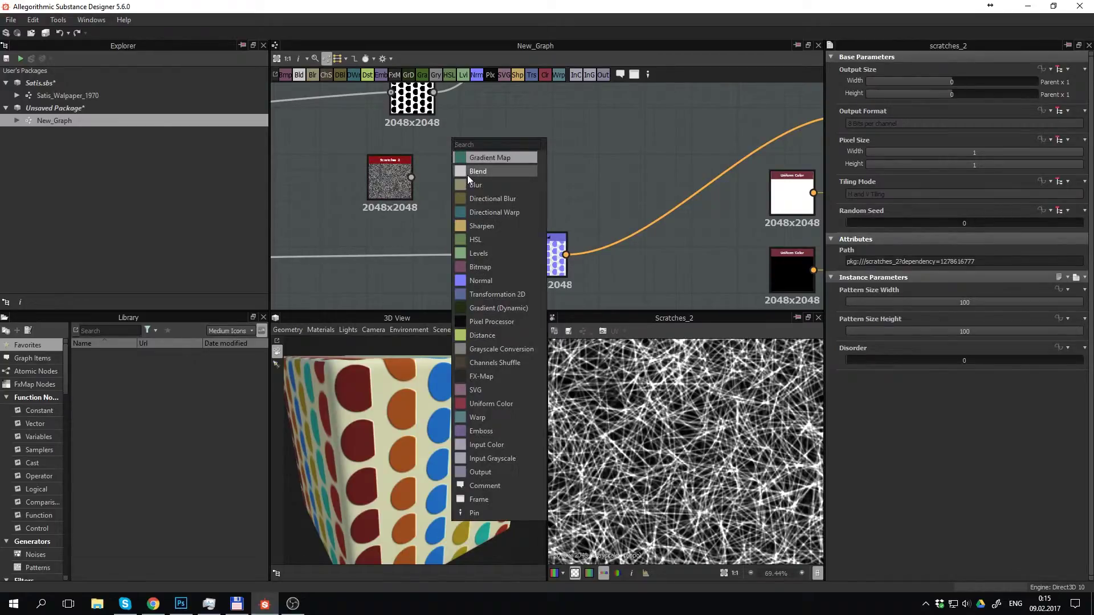
type("transf")
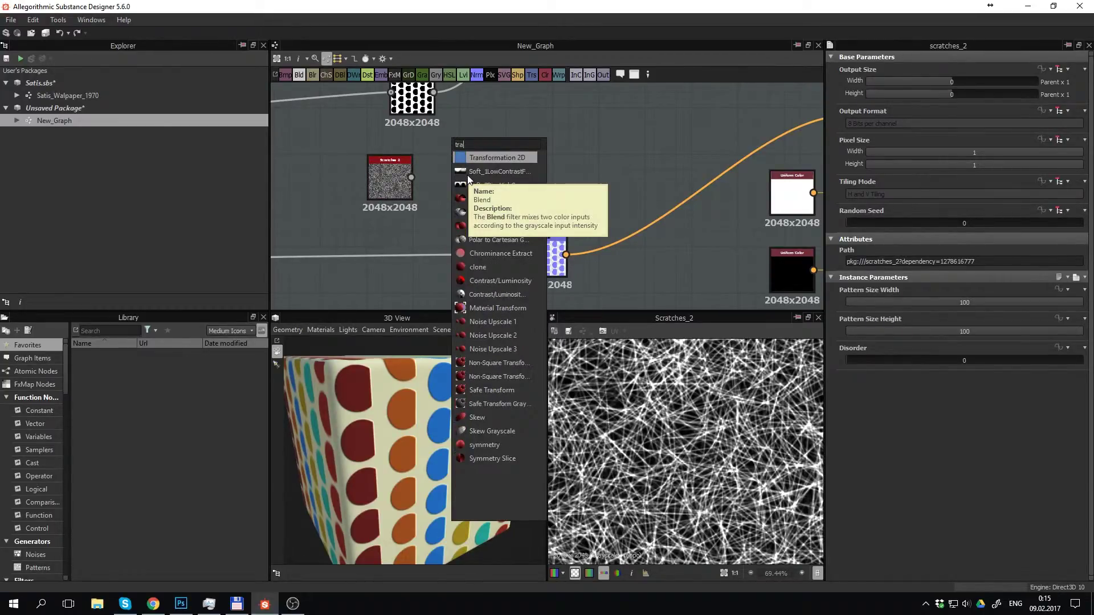
key("Return")
mouse_move(448, 143)
left_mouse_down()
mouse_move(449, 189)
mouse_move(411, 177)
left_mouse_up()
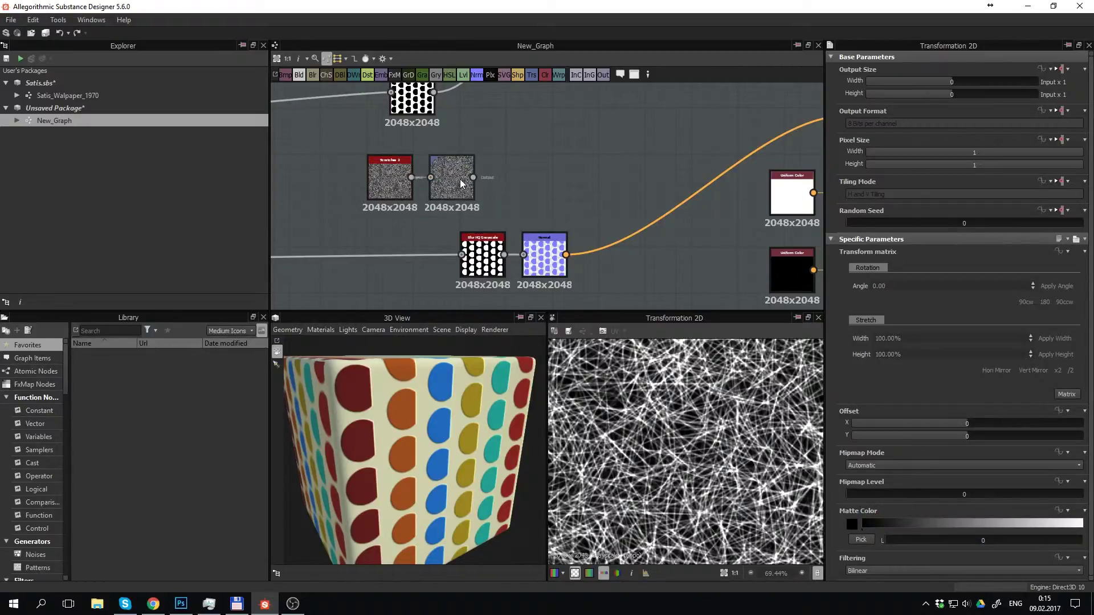
scroll(638, 386, "down", 3)
scroll(638, 386, "down", 2)
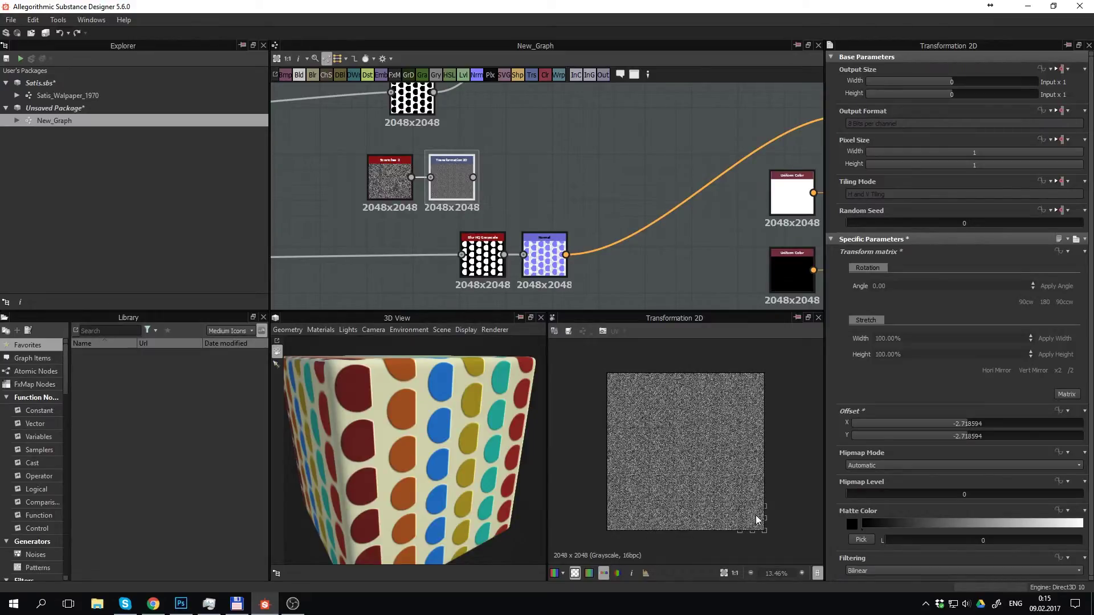
left_click_drag(756, 515, 705, 440)
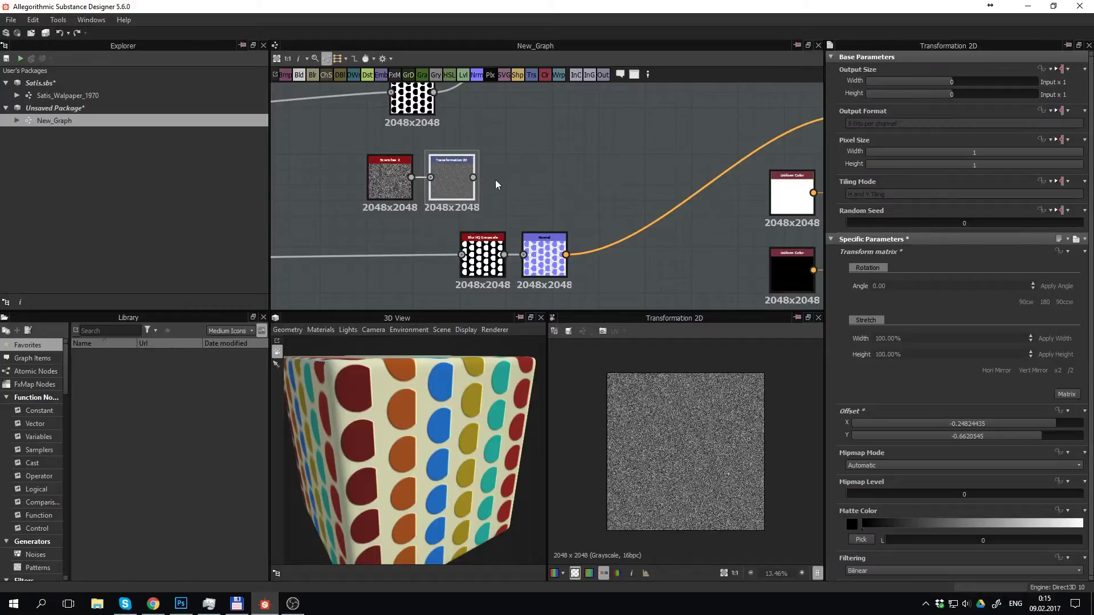
Add a Blur HQ Grayscale node fed by the Transformation 2D output
key("space")
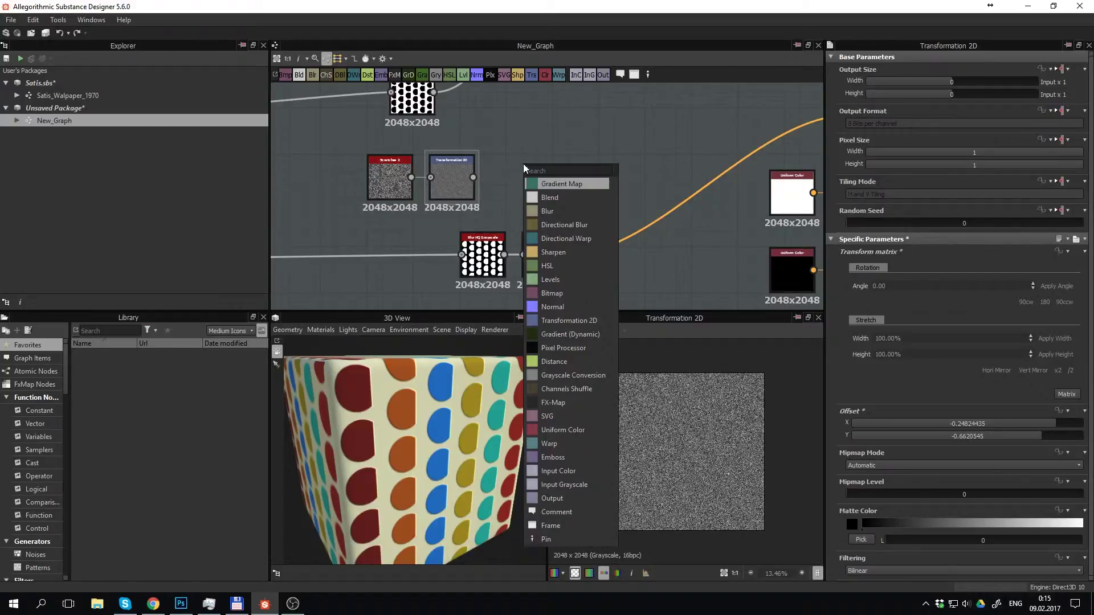
type("b")
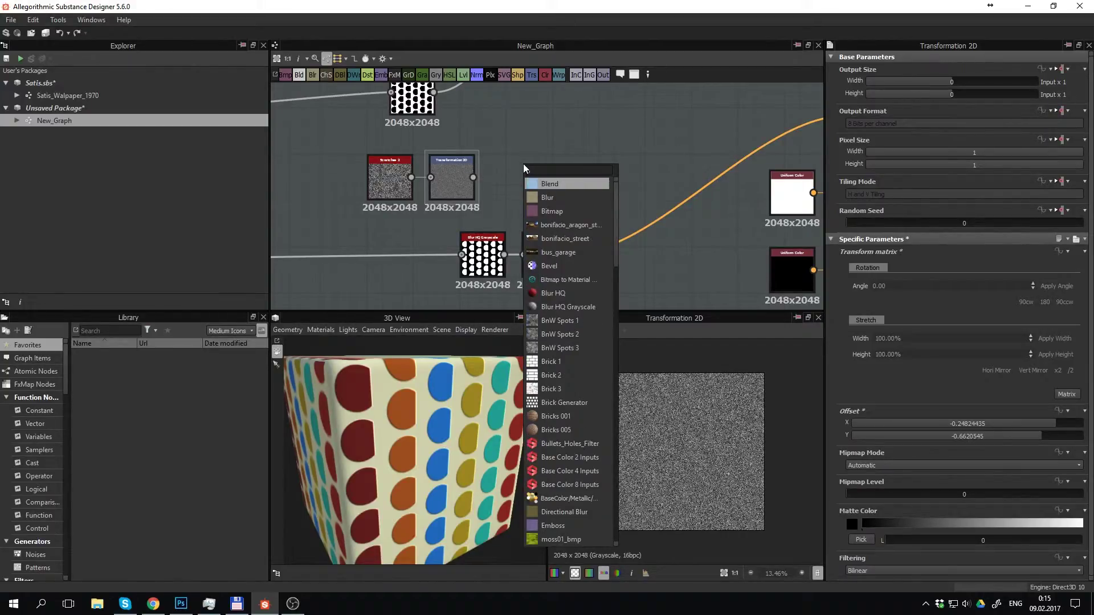
type("lur")
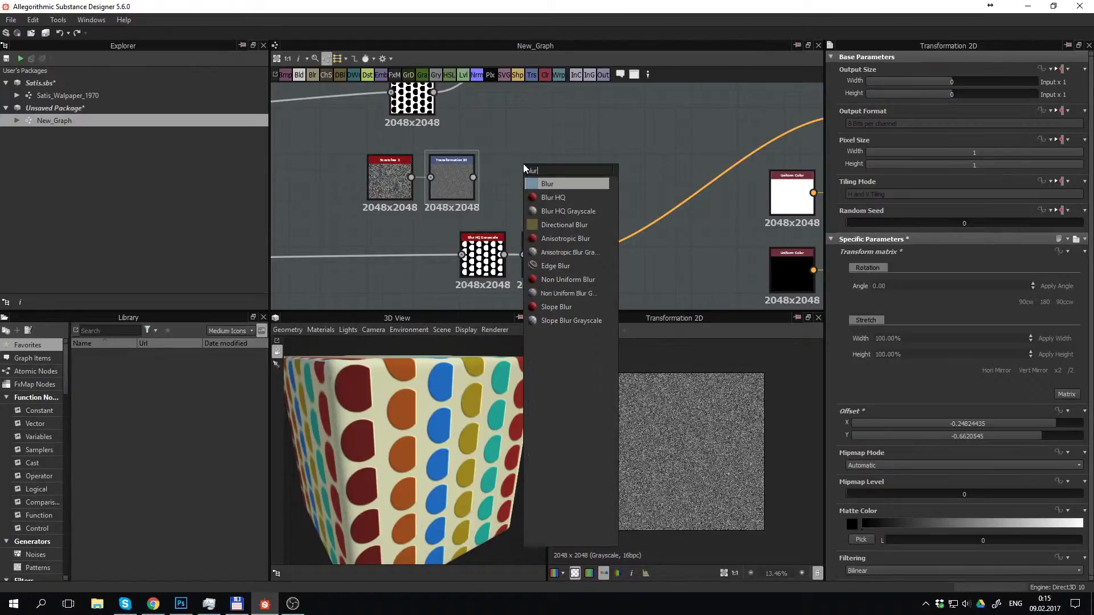
left_click(572, 212)
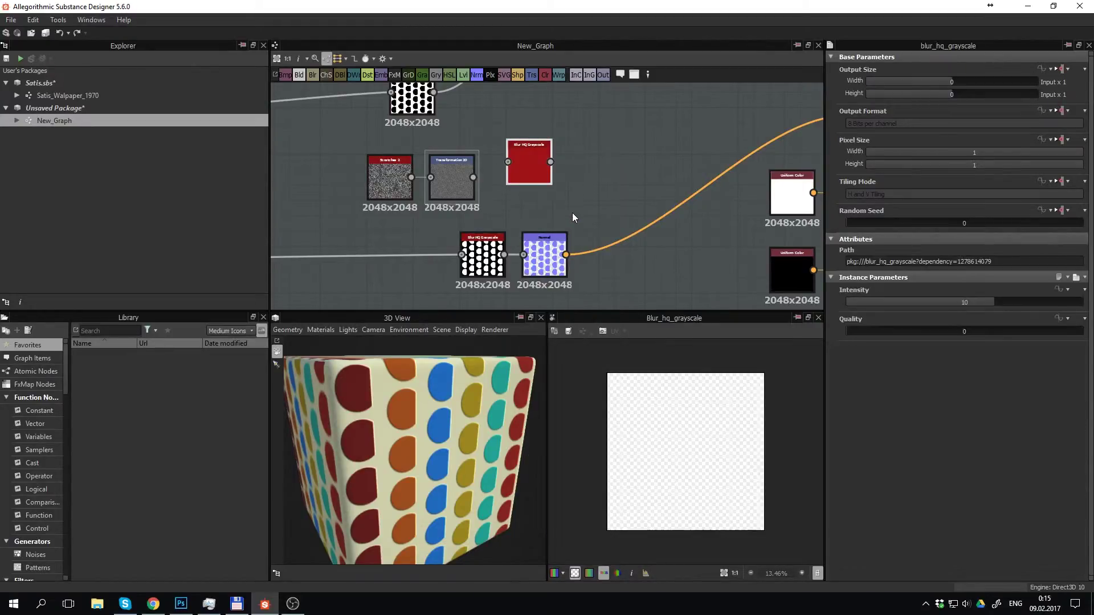
left_click_drag(528, 163, 510, 176)
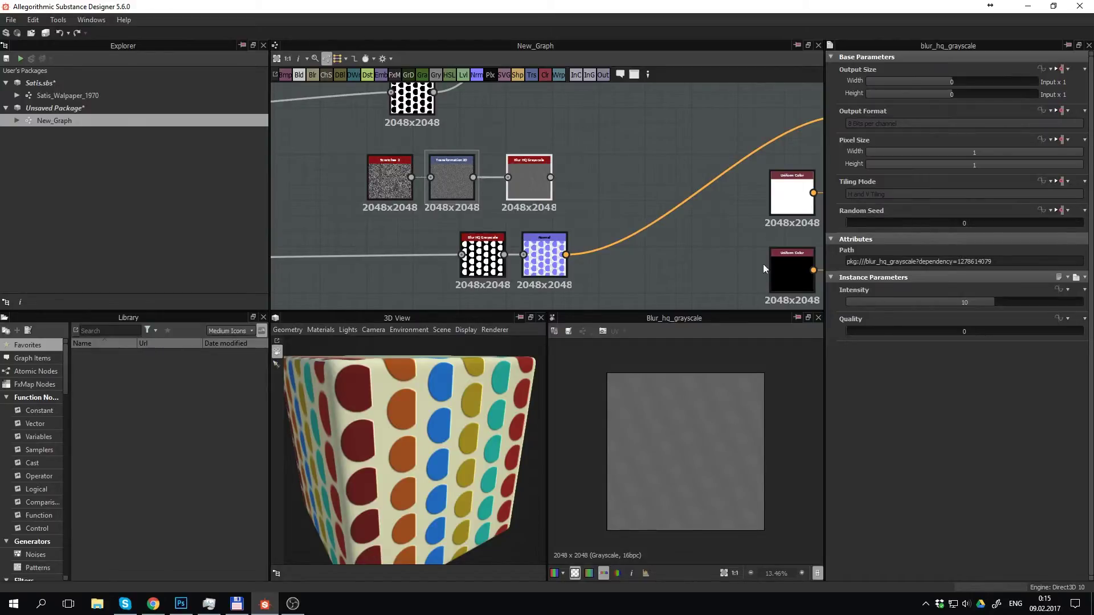
Set the new blur to Quality 1 and Intensity 0.46
left_click(900, 331)
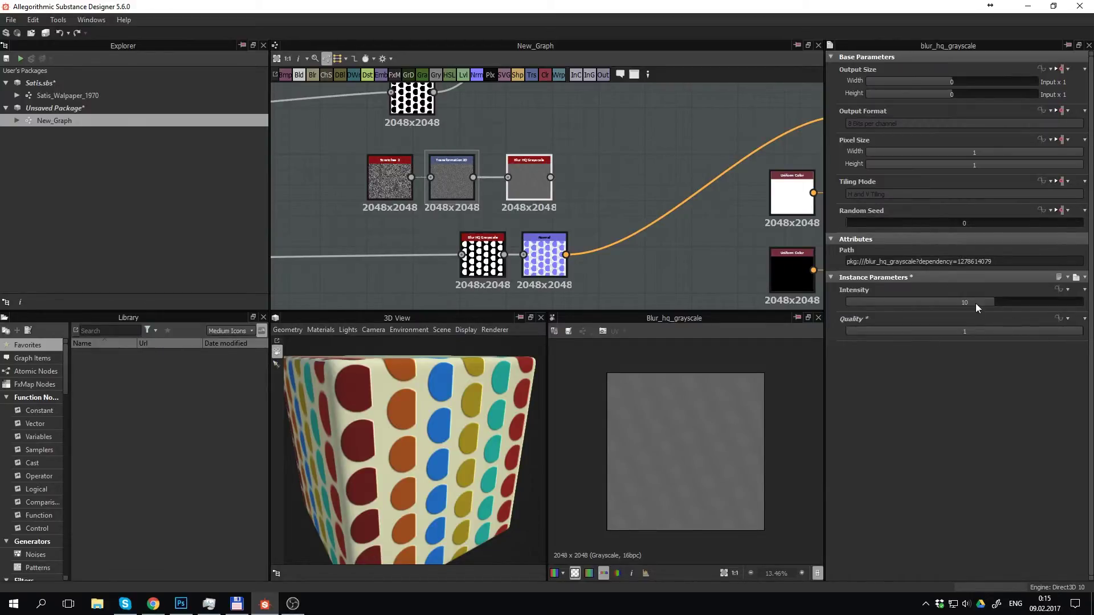
left_click_drag(975, 303, 851, 302)
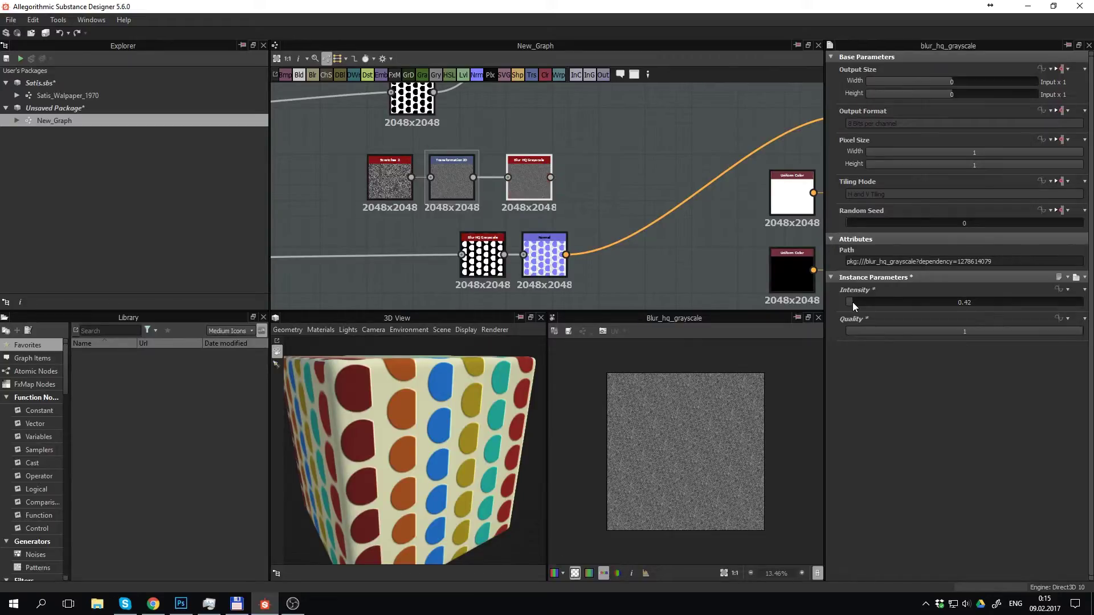
left_click_drag(852, 302, 852, 302)
scroll(719, 414, "up", 3)
scroll(719, 419, "up", 1)
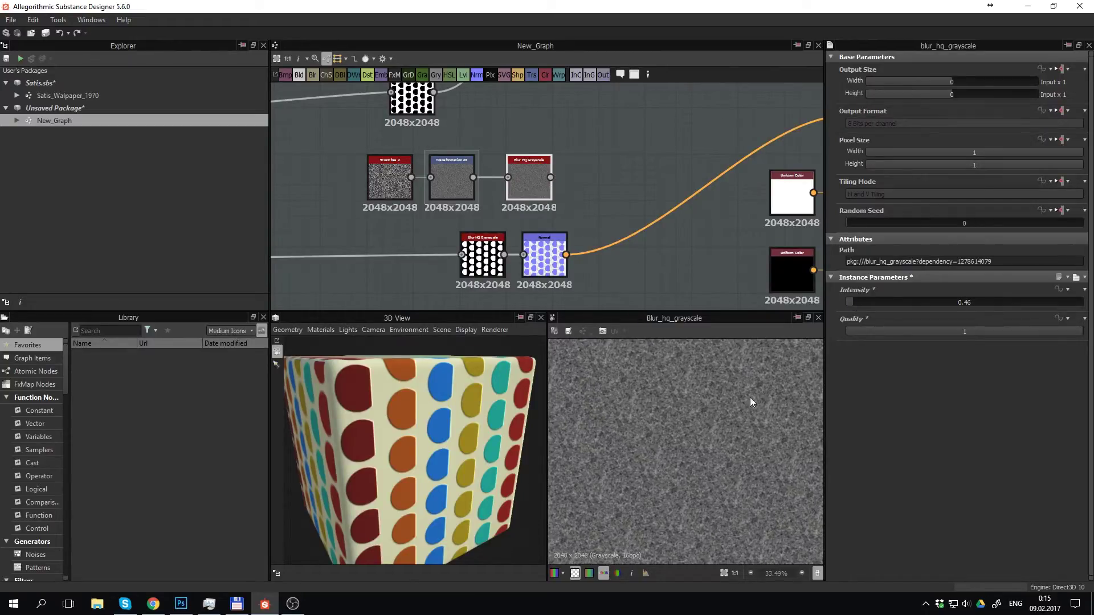
middle_click_drag(627, 177, 522, 174)
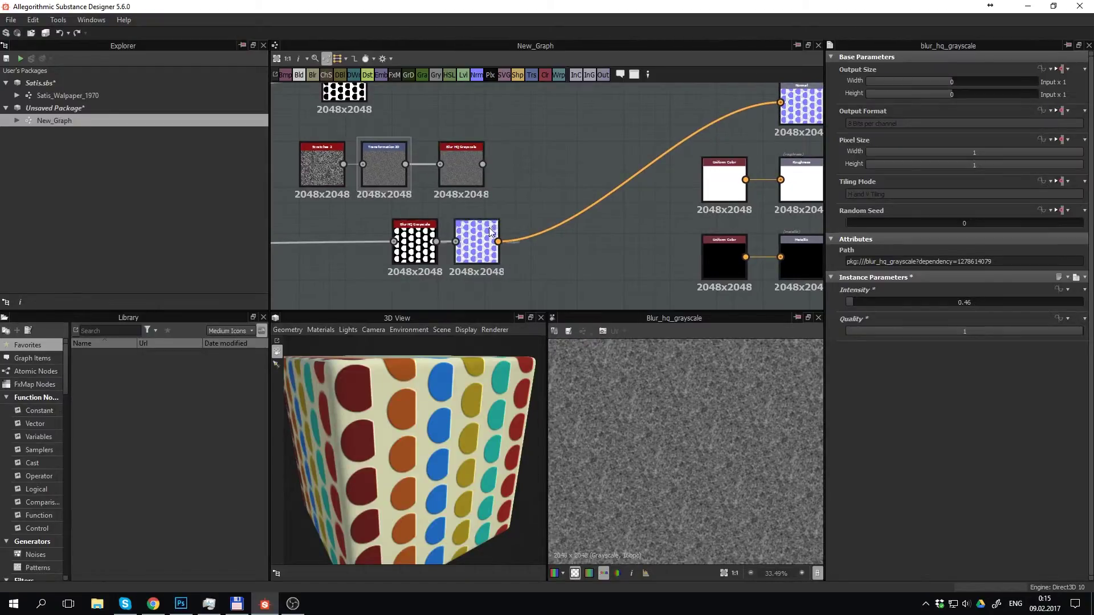
Add a Normal node fed by the blurred scratches noise
key("space")
type("no")
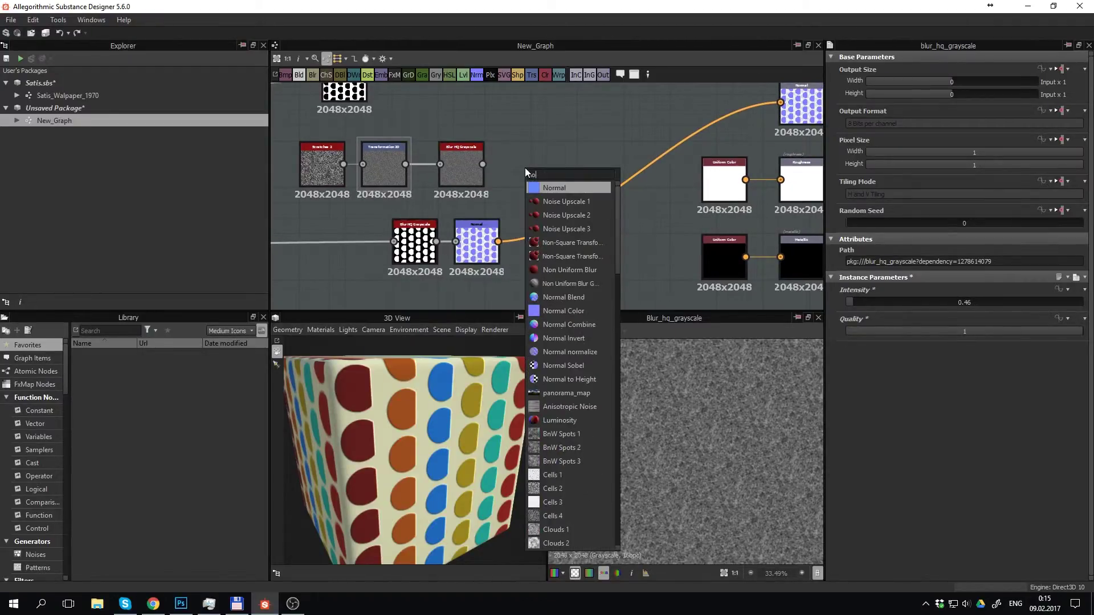
type("rmal")
key("Return")
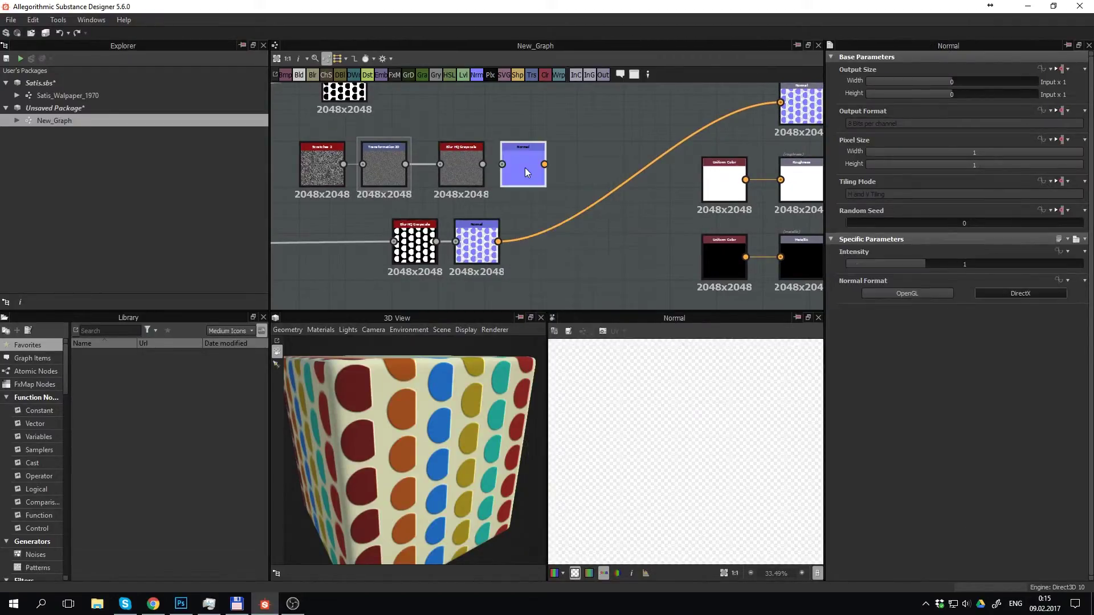
left_click_drag(483, 164, 502, 166)
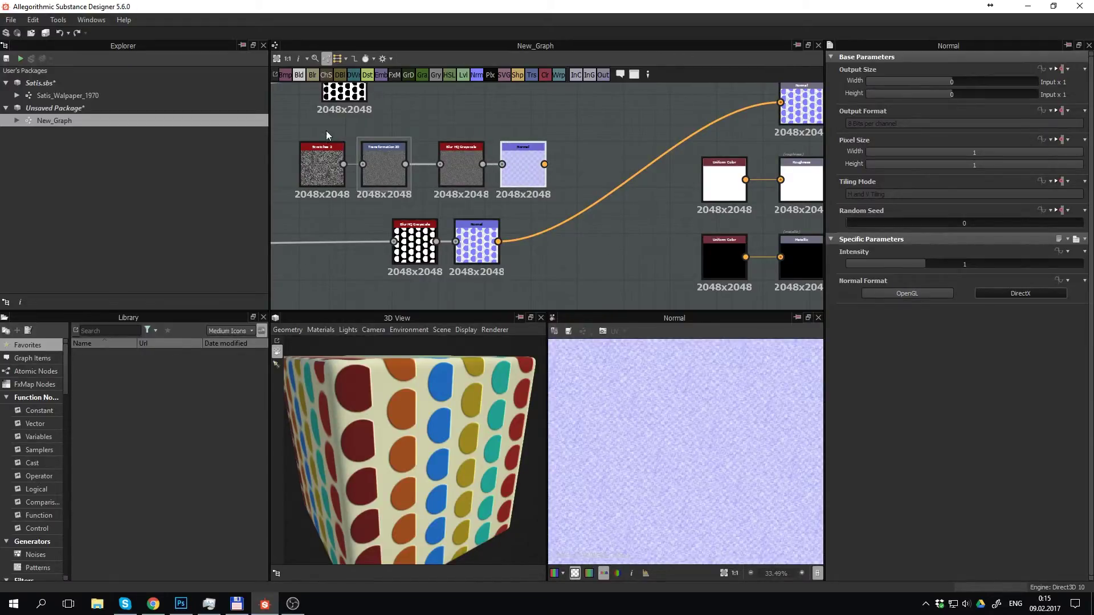
Move the scratches, transform, blur and Normal chain further left
left_click_drag(322, 128, 481, 168)
left_click(507, 169)
mouse_move(327, 128)
left_mouse_down()
mouse_move(529, 169)
mouse_move(421, 171)
left_mouse_up()
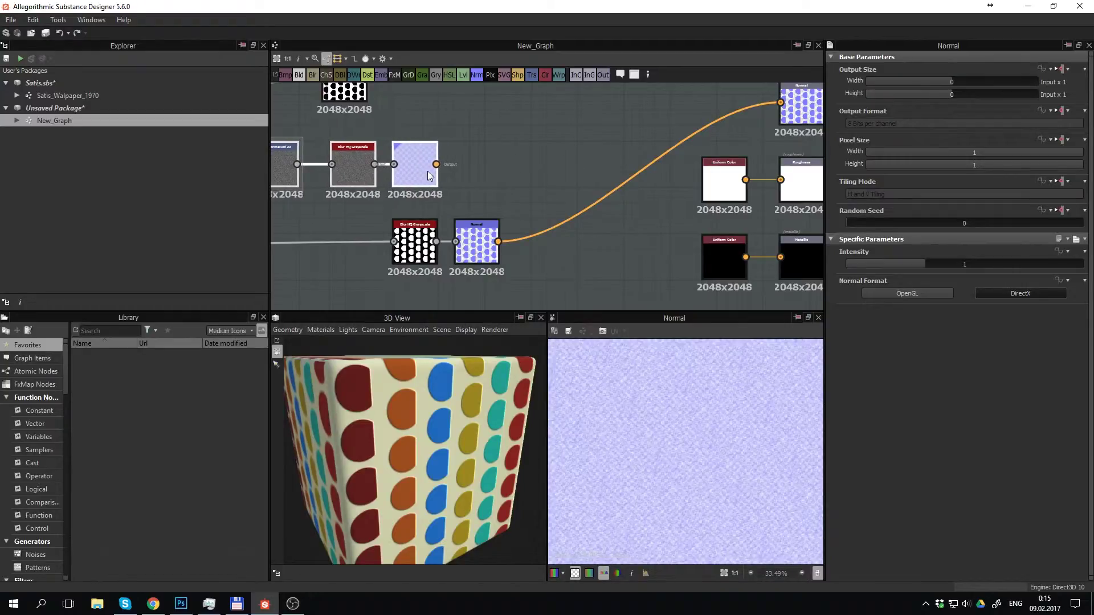
key("space")
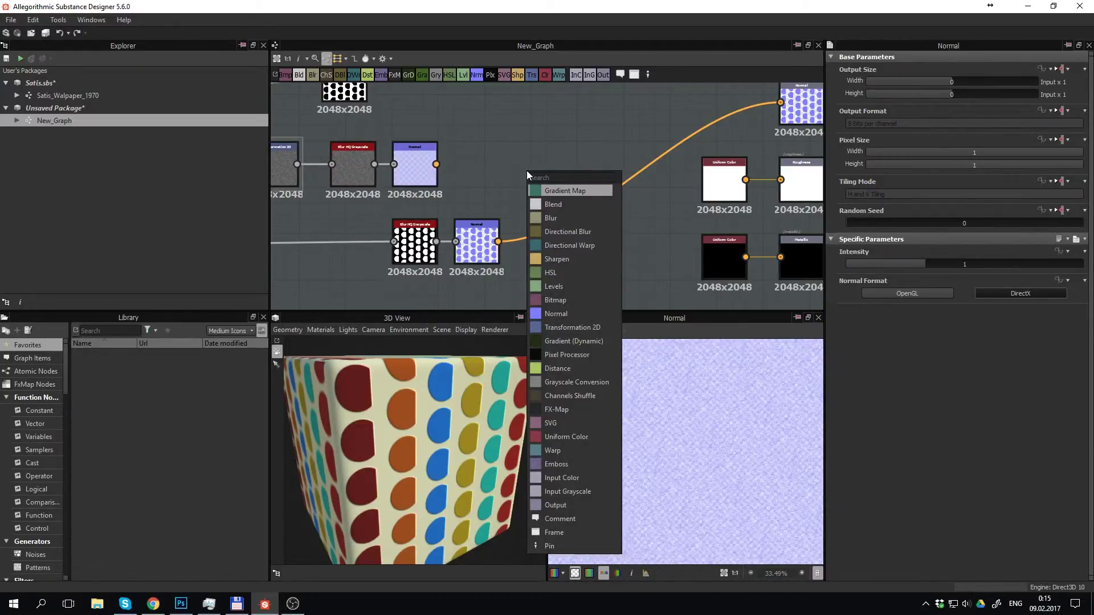
Add a Normal Blend node that takes the dot normal map and the noise normal map
type("no")
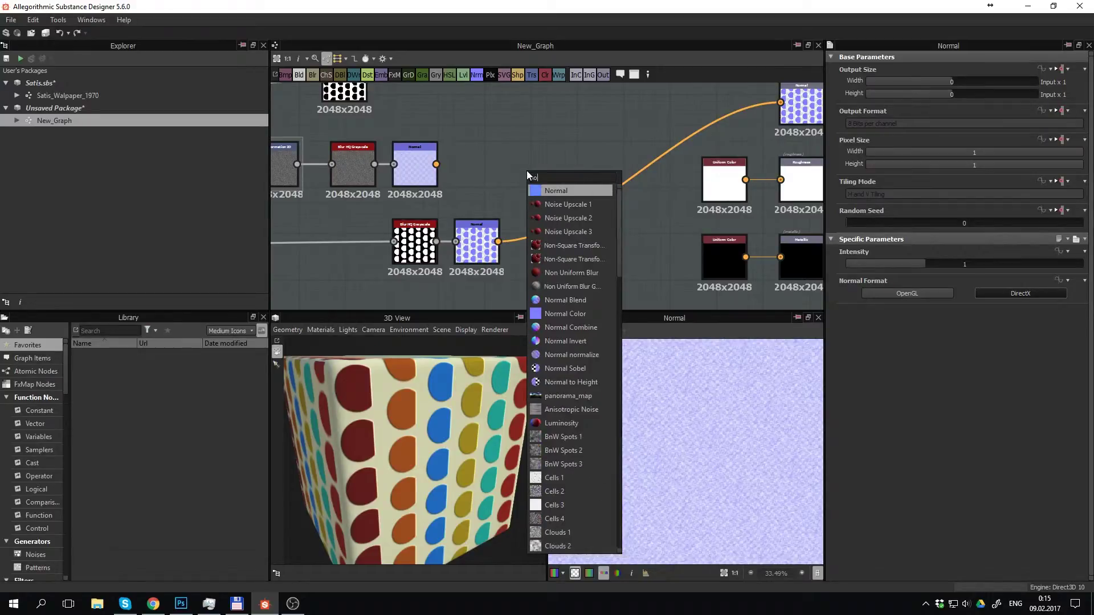
type("rmal")
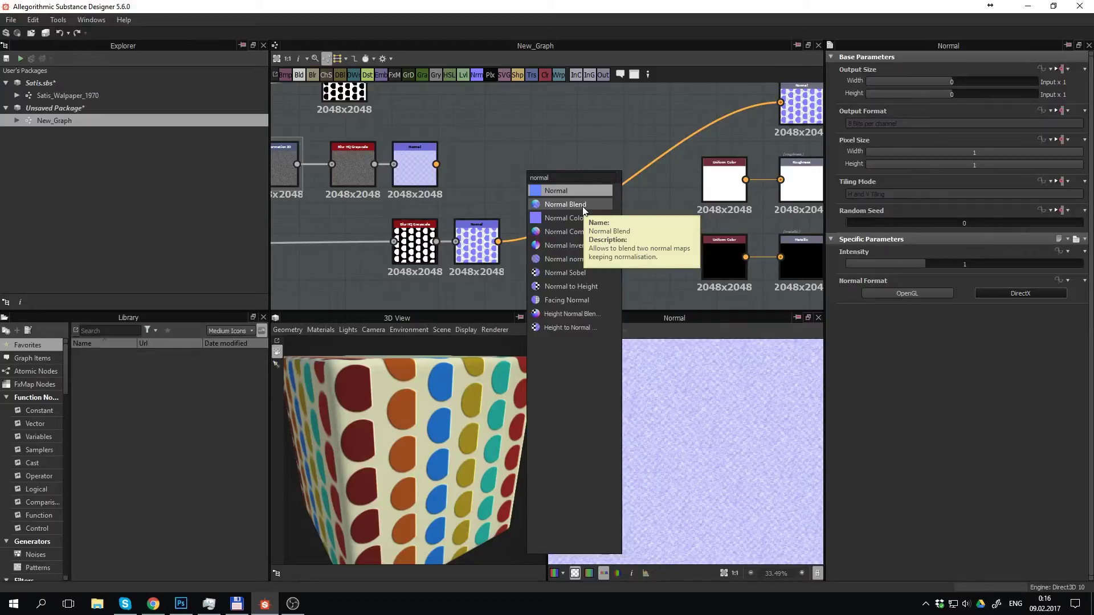
left_click(582, 206)
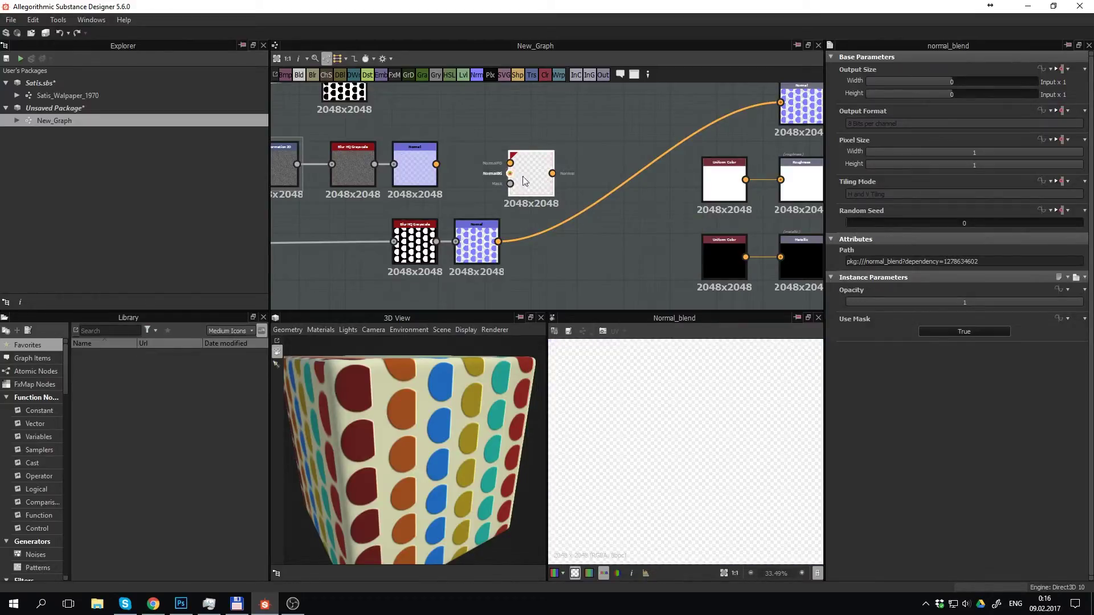
scroll(517, 171, "up", 1)
scroll(517, 171, "up", 1)
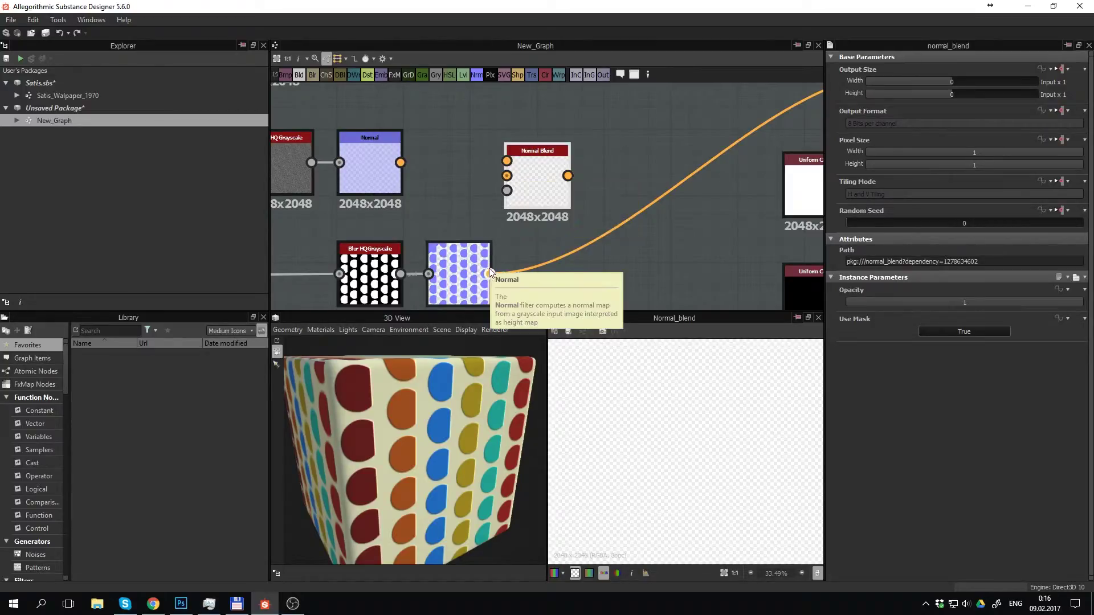
left_click_drag(489, 273, 507, 161)
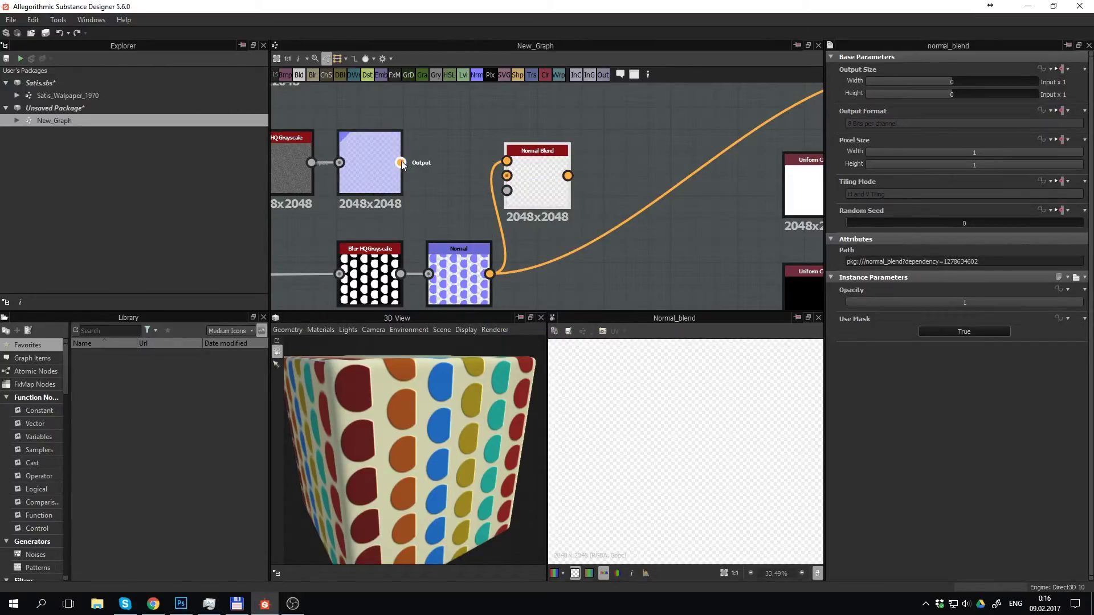
left_click_drag(399, 162, 506, 175)
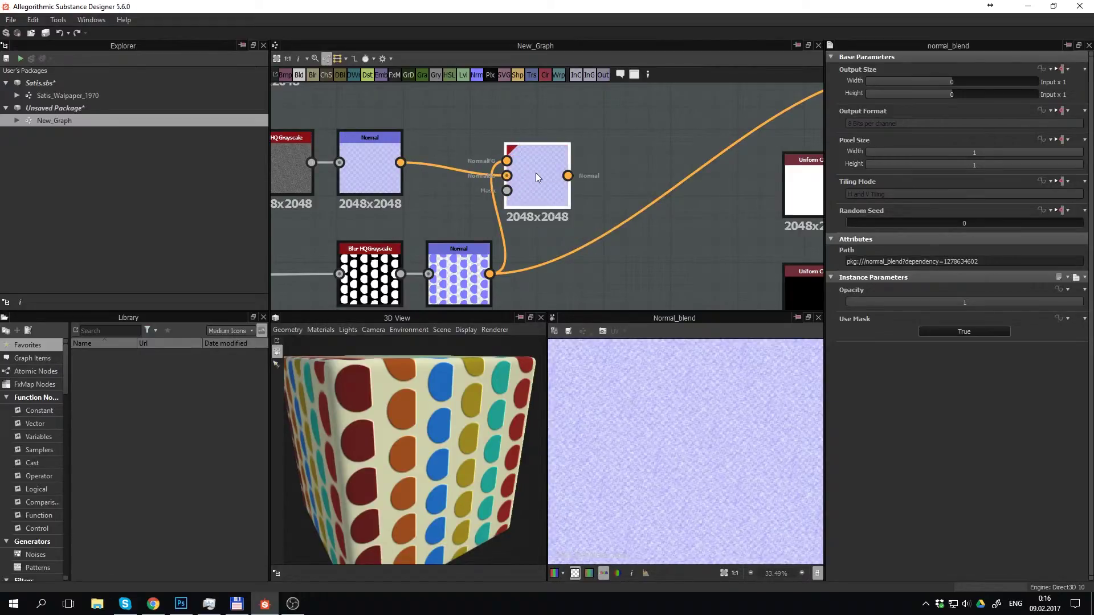
Toggle the Normal Blend mask off and back on, then delete the Normal Blend node
left_click(940, 331)
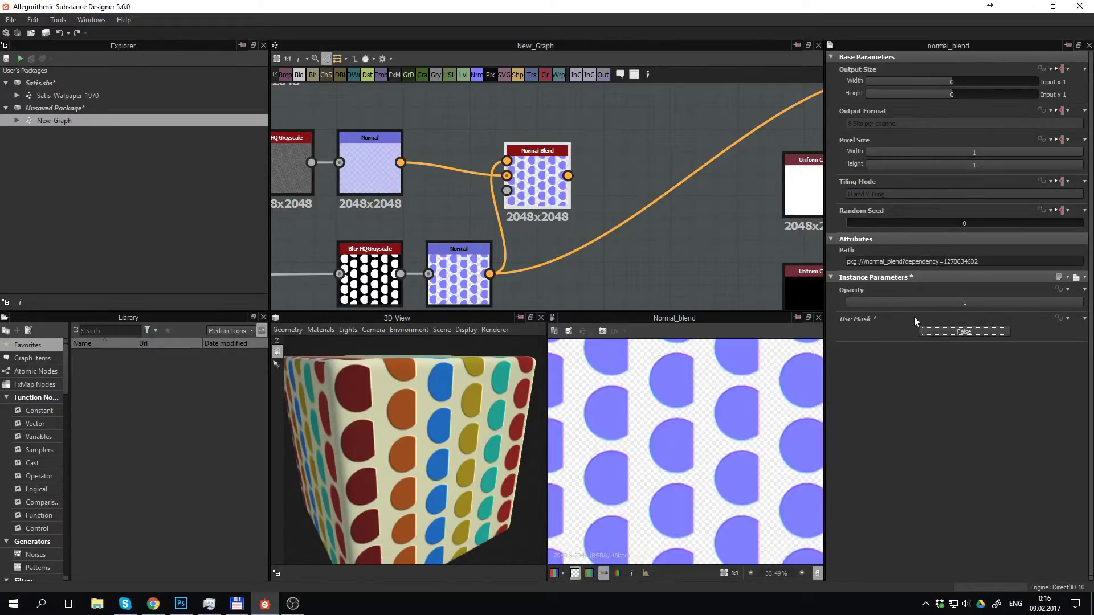
left_click(952, 332)
key("Delete")
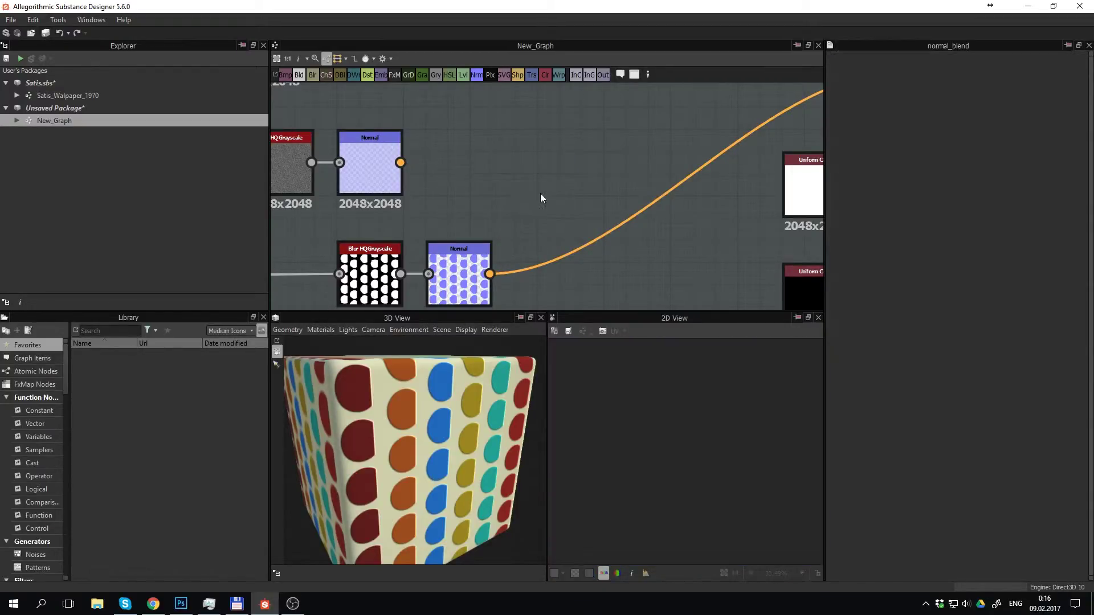
Add a Blend node with the noise normal as Foreground and the dot normal as Background
right_click(519, 178)
type("b")
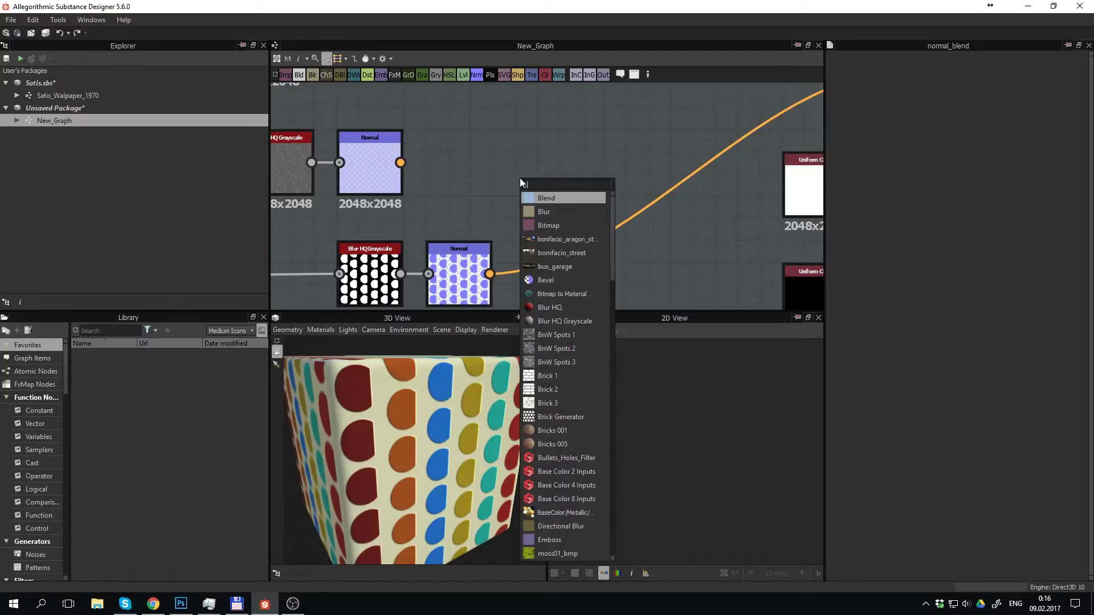
type("len")
key("Return")
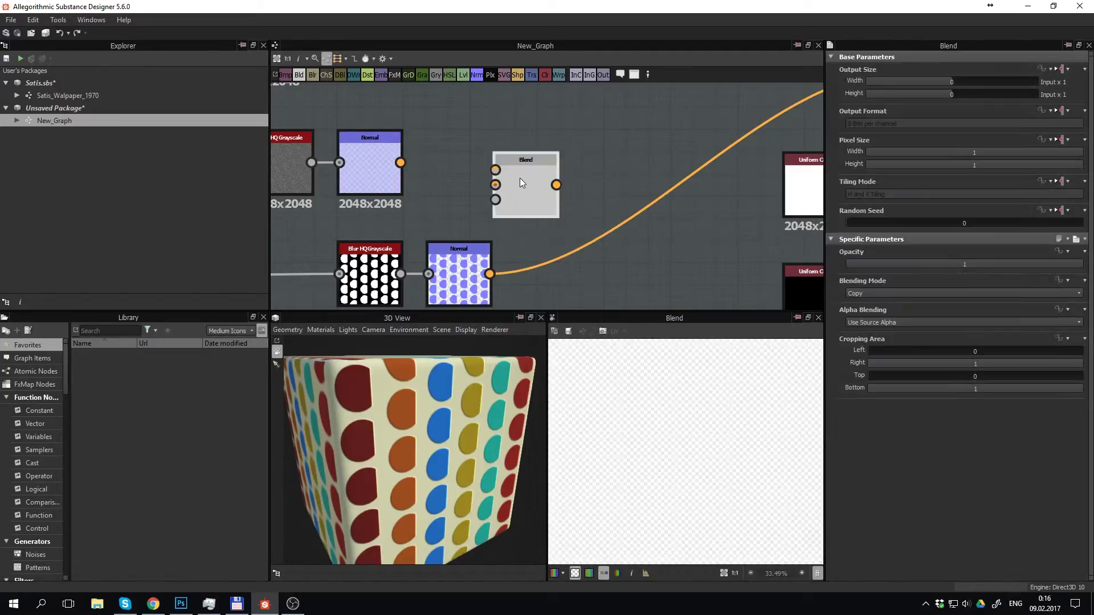
left_click_drag(551, 166, 560, 165)
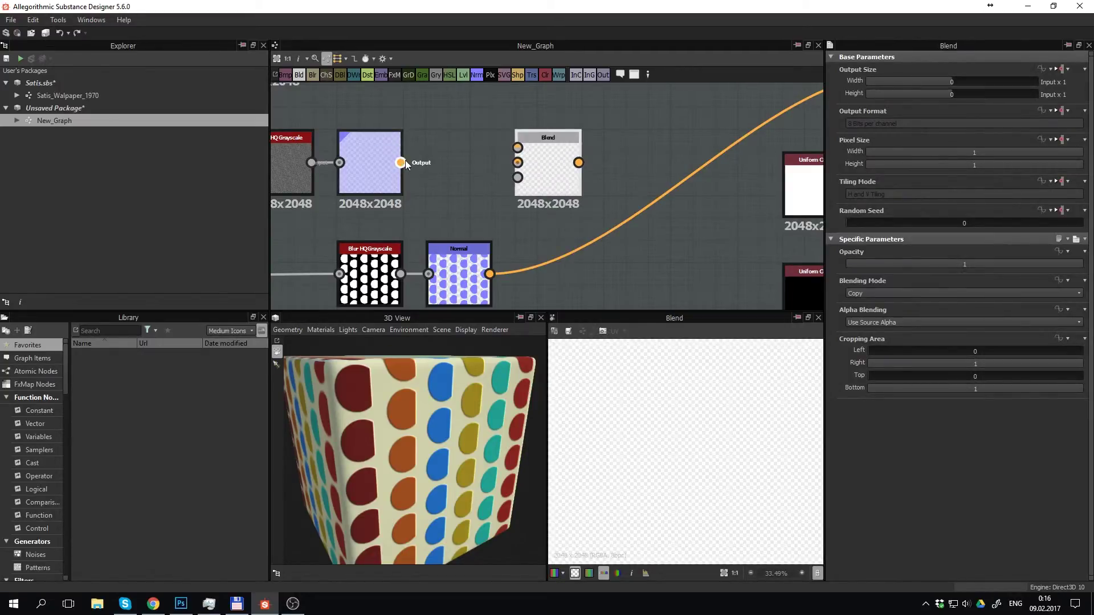
left_click_drag(400, 162, 517, 147)
left_click_drag(489, 273, 517, 162)
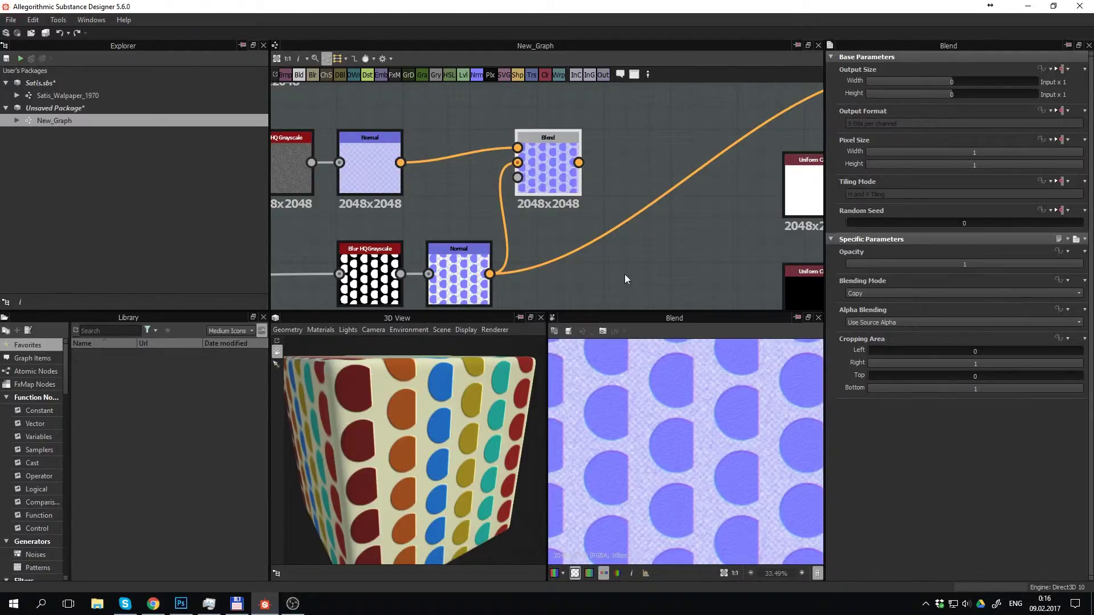
scroll(562, 252, "down", 1)
scroll(584, 261, "down", 1)
scroll(567, 239, "down", 1)
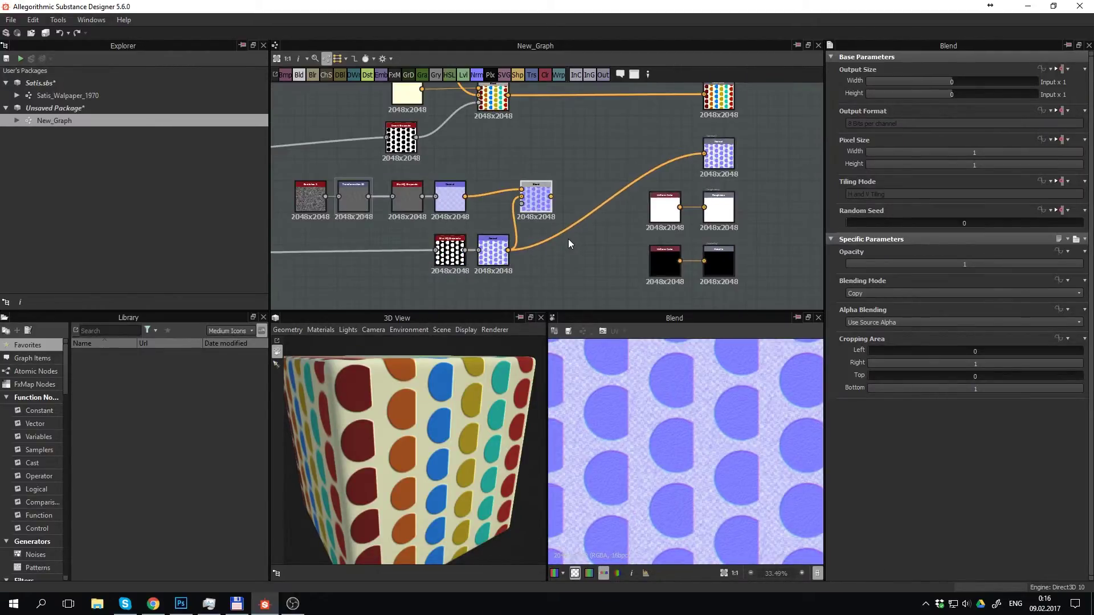
middle_click_drag(568, 238, 576, 258)
left_click_drag(569, 215, 721, 172)
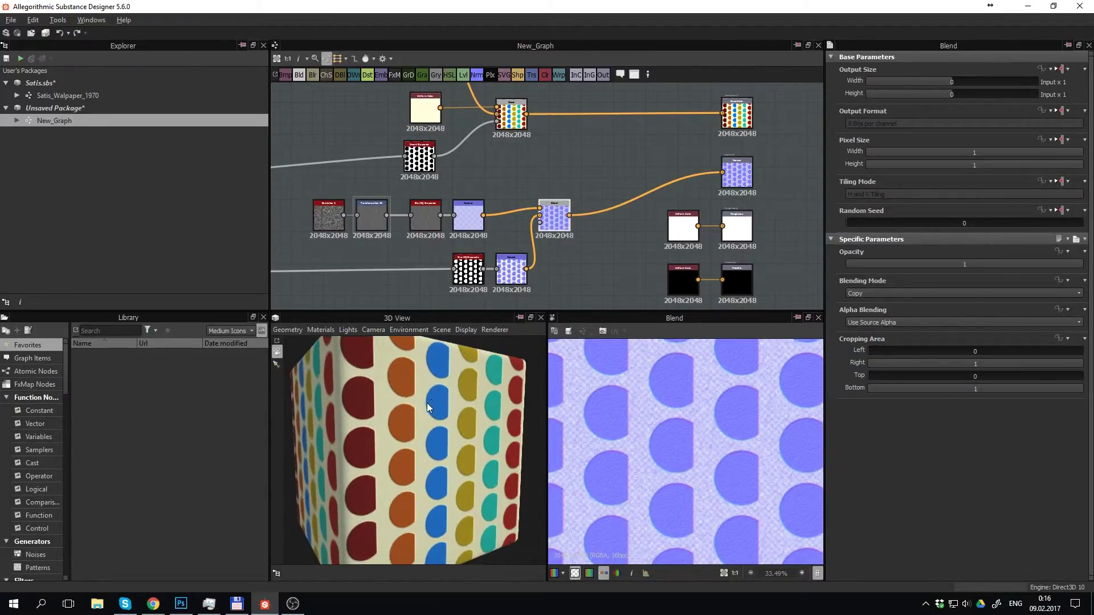
scroll(423, 401, "up", 3)
scroll(418, 387, "up", 1)
scroll(433, 405, "up", 1)
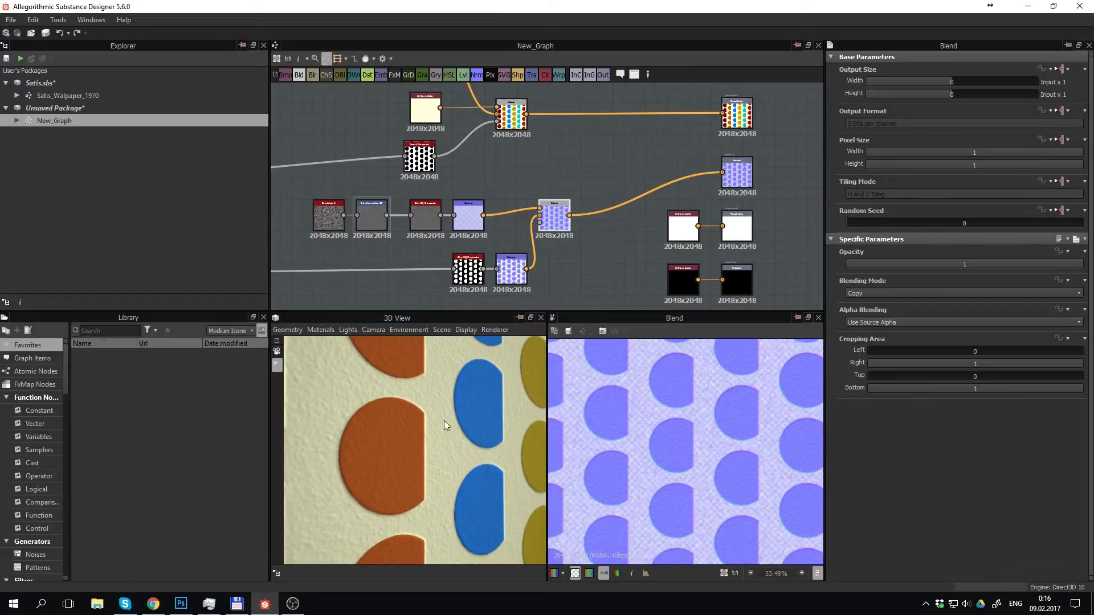
scroll(440, 388, "down", 5)
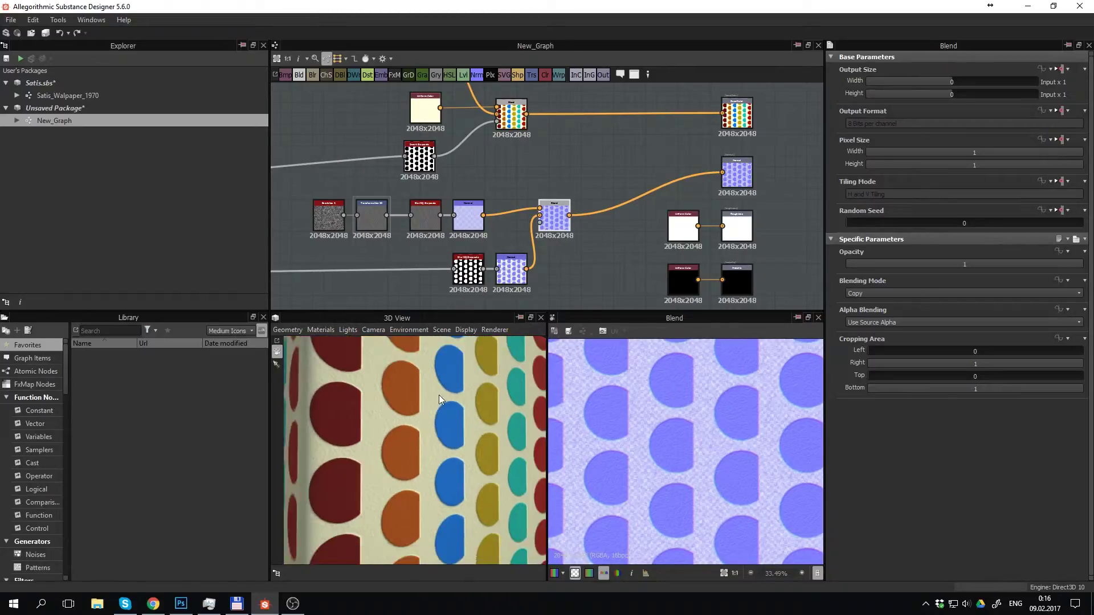
mouse_move(438, 395)
left_mouse_down()
mouse_move(429, 405)
mouse_move(451, 391)
mouse_move(428, 391)
left_mouse_up()
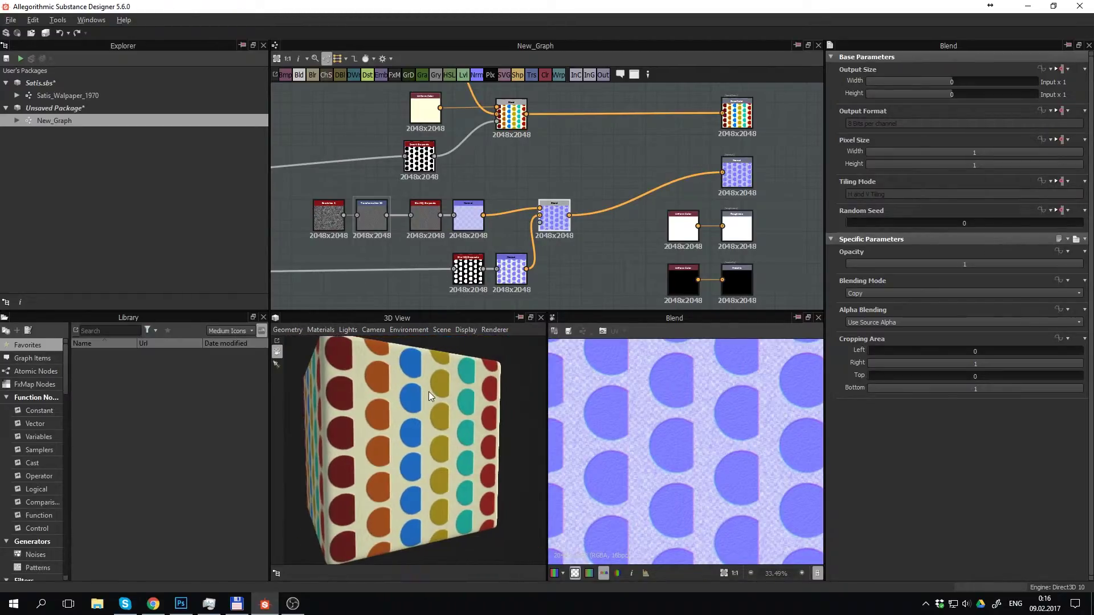
key("alt+Tab")
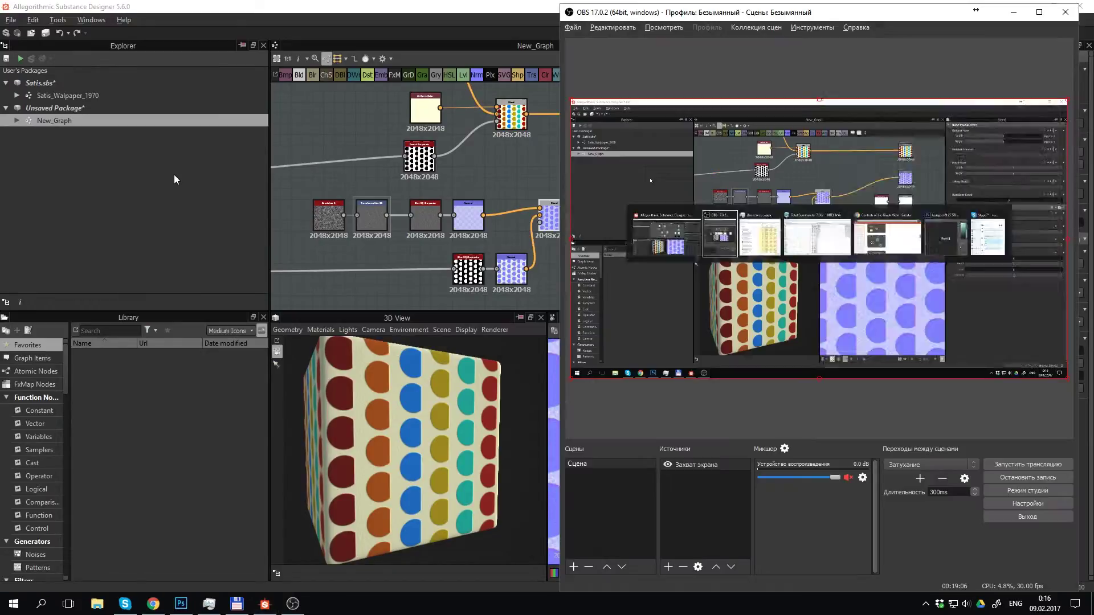
key("alt+Tab")
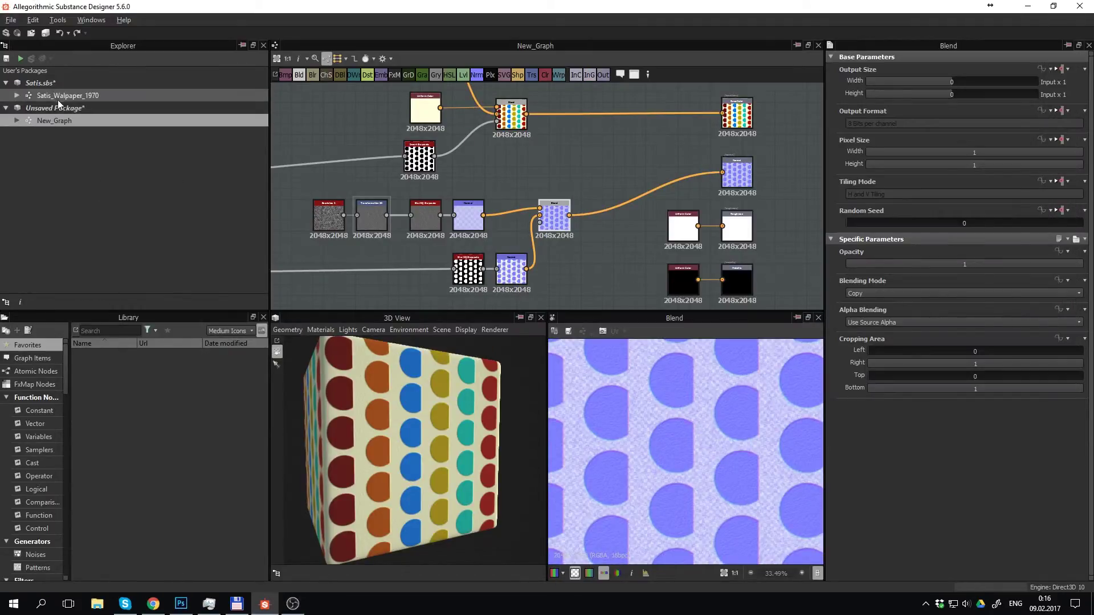
double_click(57, 96)
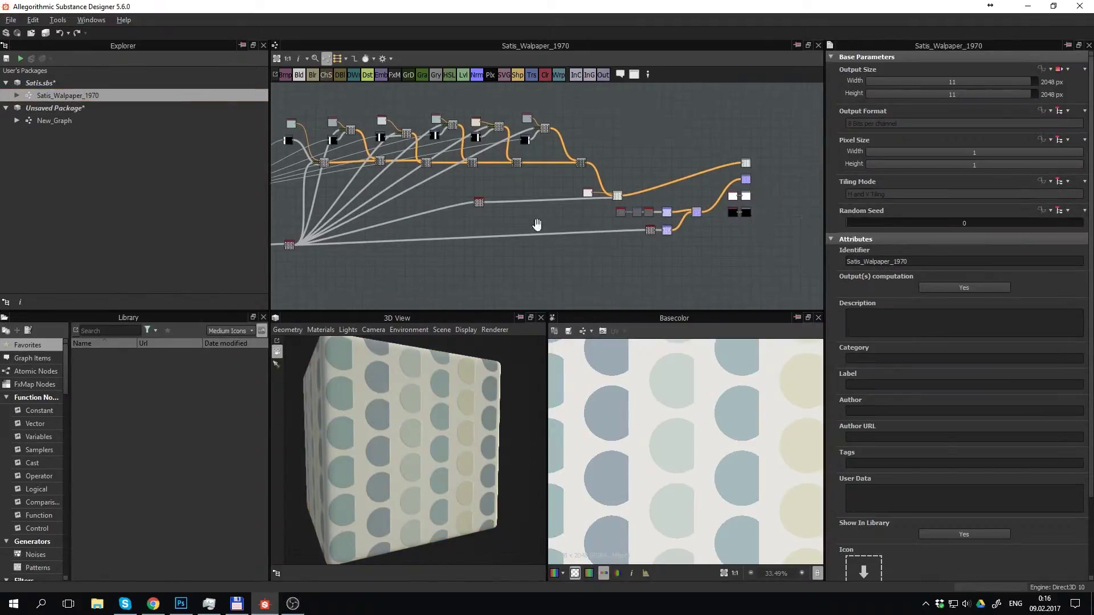
scroll(609, 230, "up", 3)
scroll(627, 199, "up", 2)
double_click(646, 179)
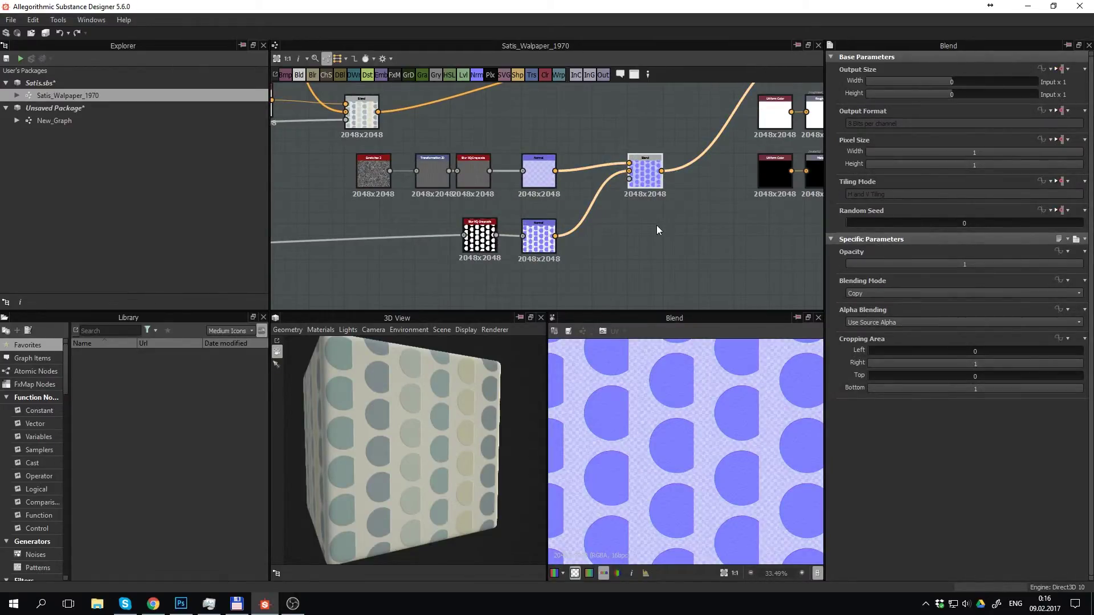
middle_click_drag(661, 213, 546, 223)
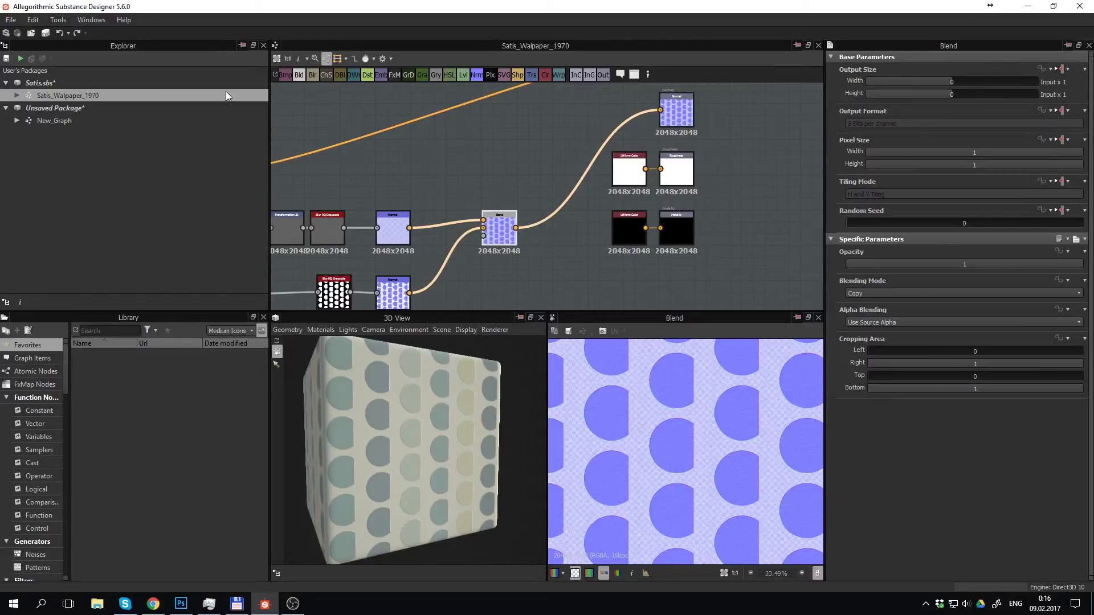
left_click(76, 120)
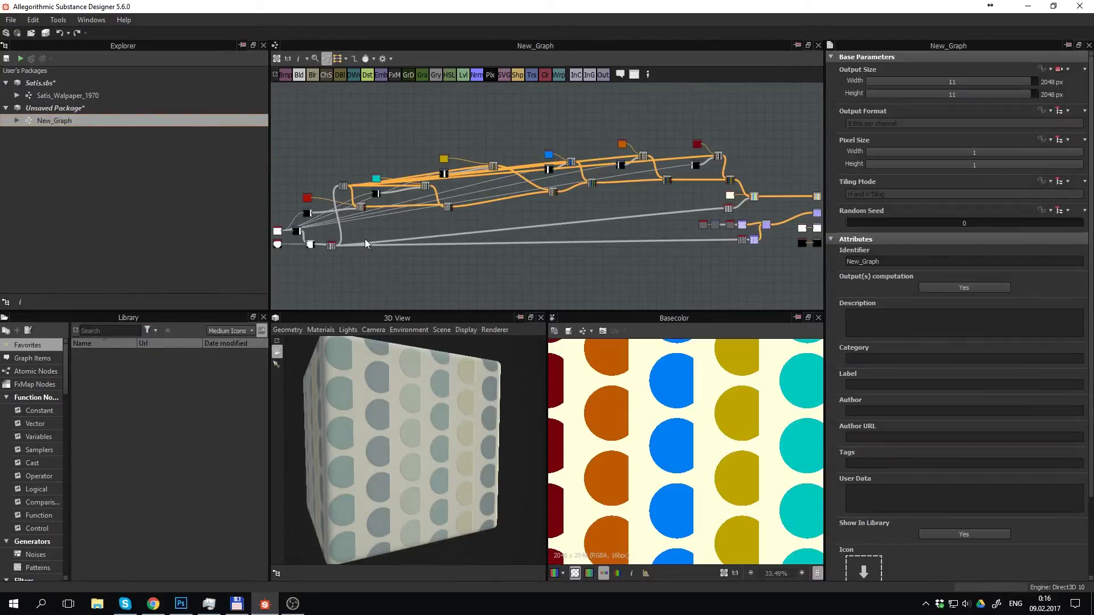
Zoom and pan the New_Graph canvas to frame the whole node graph
scroll(507, 254, "up", 2)
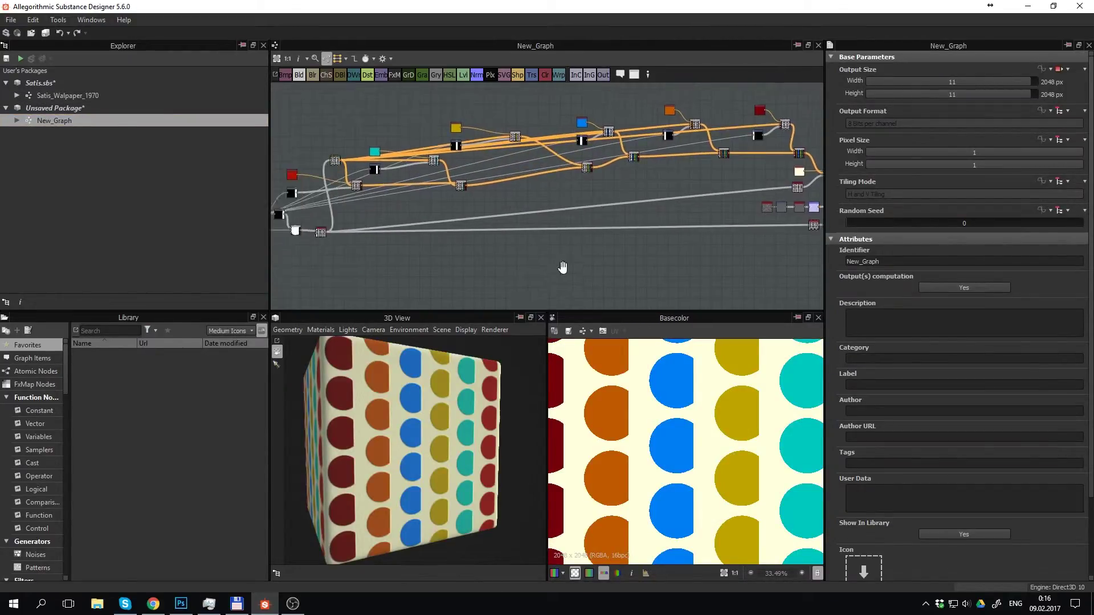
scroll(465, 255, "down", 2)
scroll(478, 260, "up", 1)
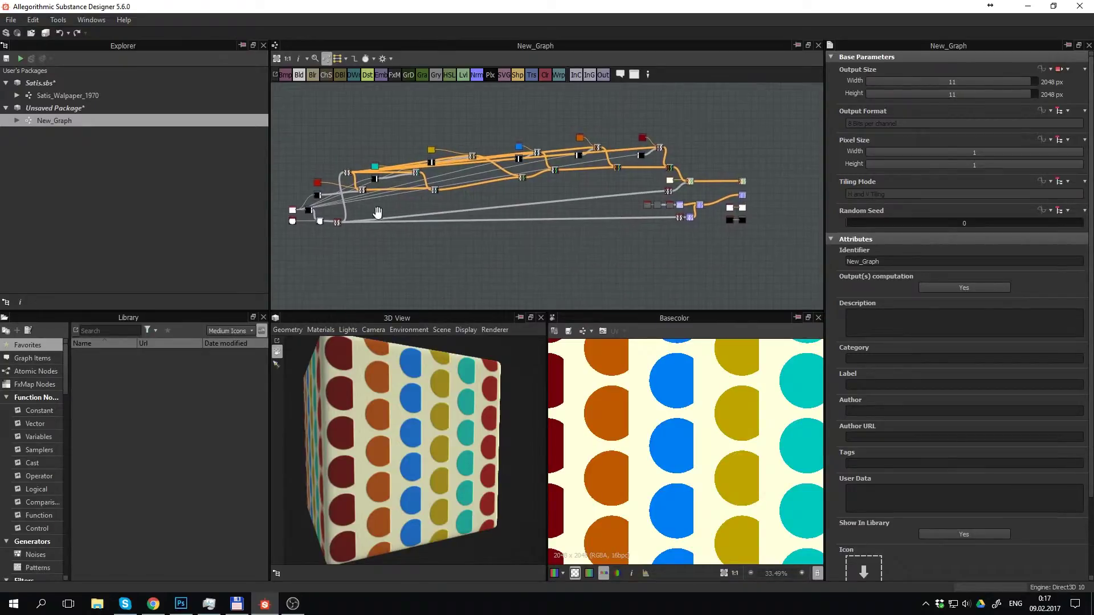
scroll(507, 251, "up", 1)
scroll(537, 243, "up", 1)
scroll(573, 232, "down", 2)
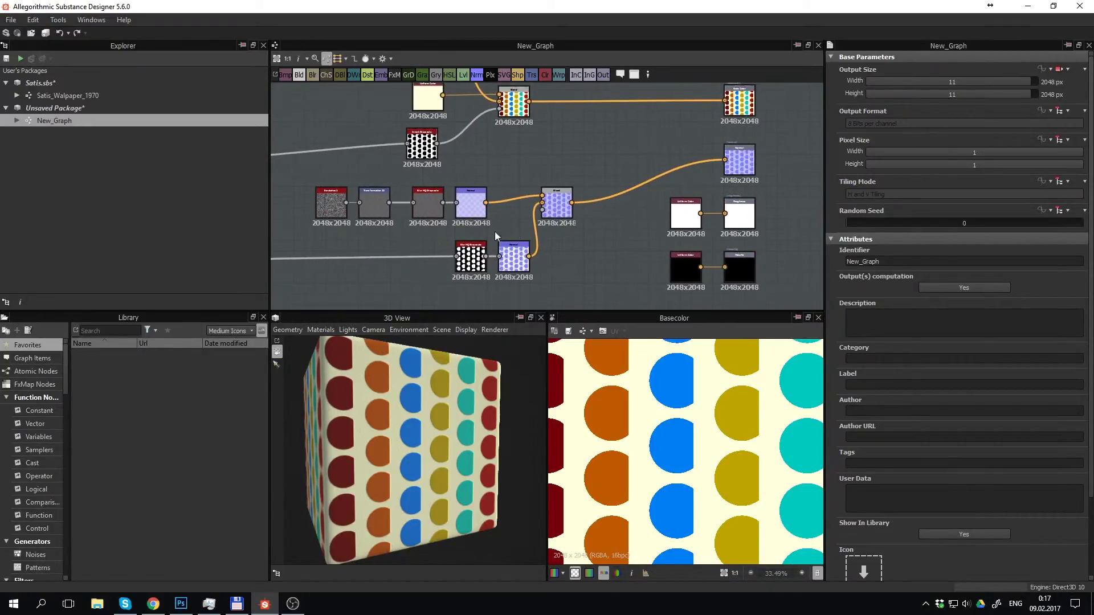
scroll(548, 233, "down", 3)
scroll(535, 230, "down", 2)
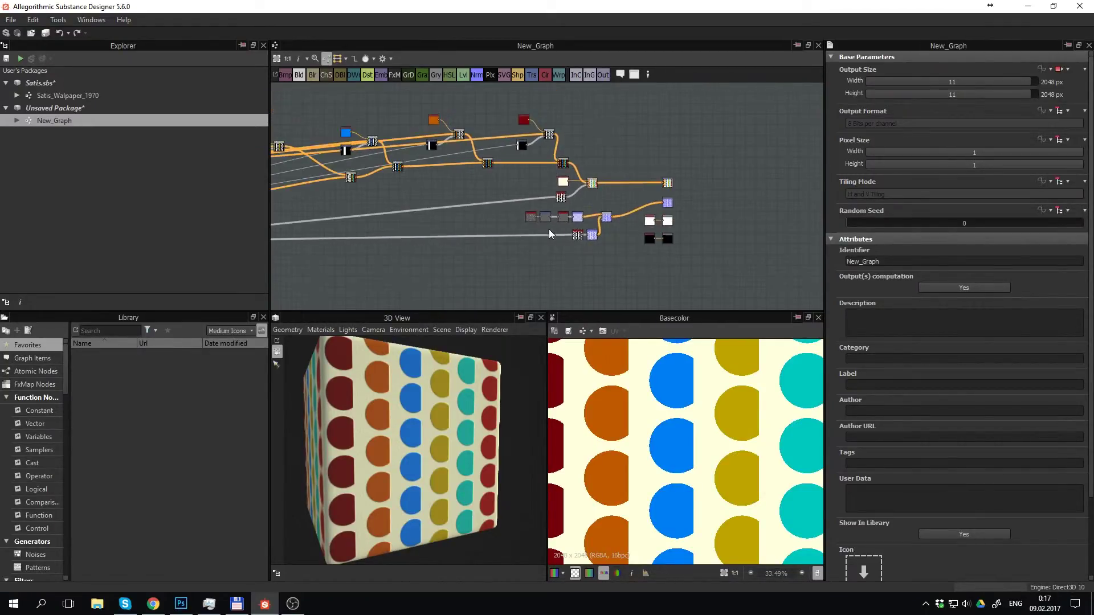
scroll(549, 229, "down", 1)
scroll(576, 243, "down", 1)
scroll(568, 235, "down", 1)
middle_click_drag(568, 234, 574, 237)
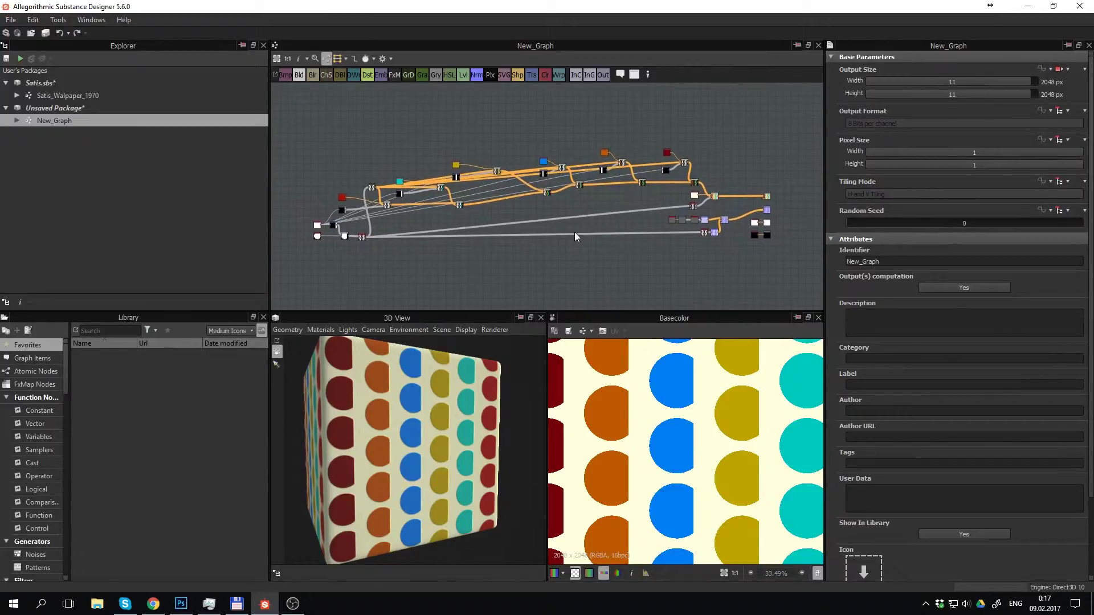
scroll(422, 194, "up", 2)
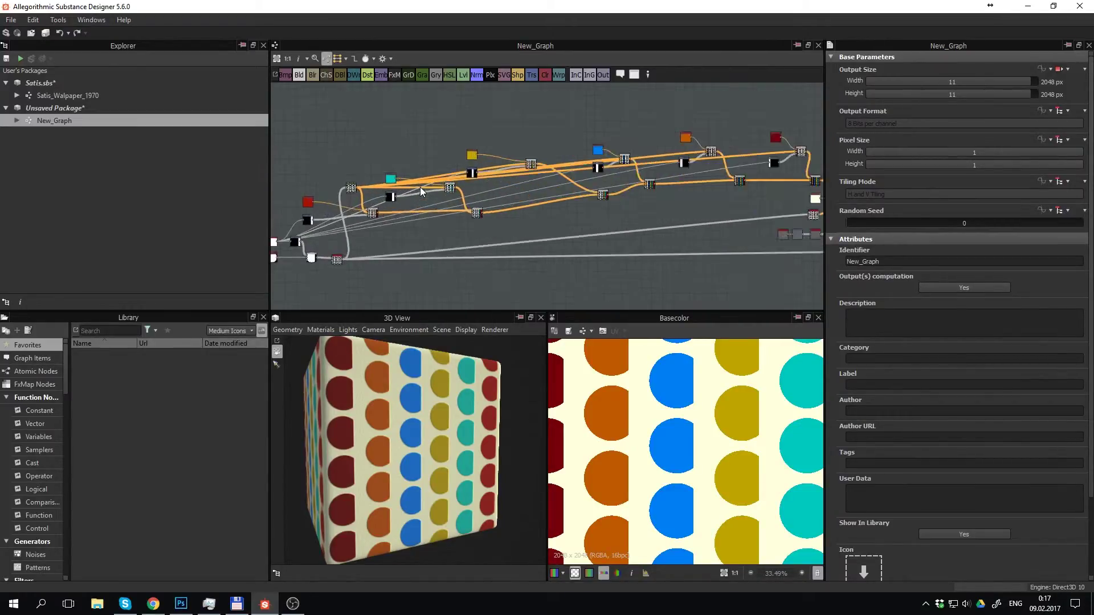
scroll(416, 199, "up", 3)
scroll(401, 219, "up", 3)
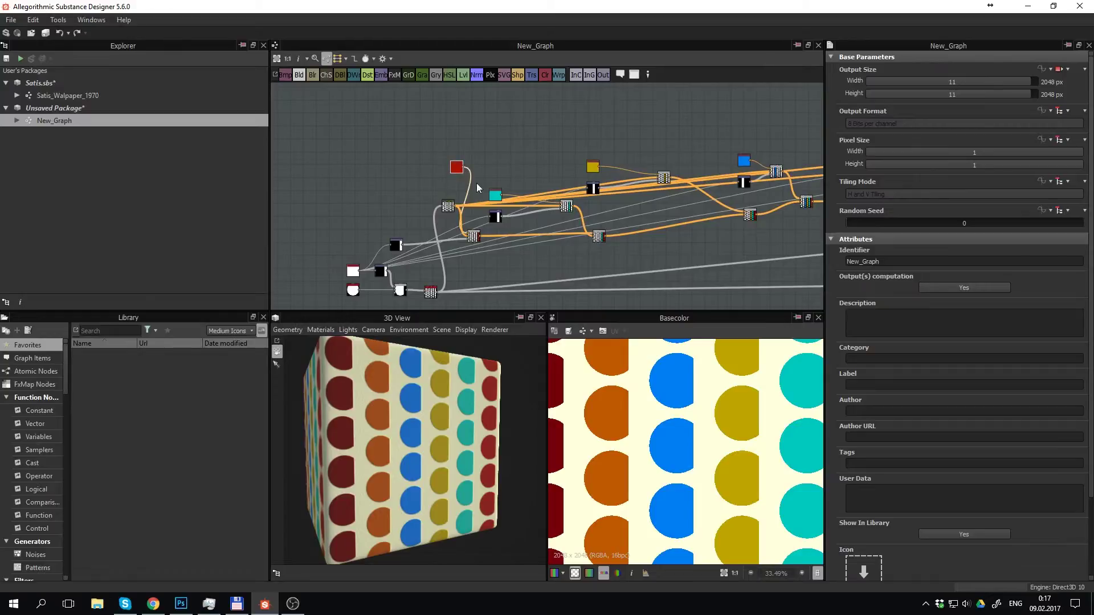
Raise the cyan Uniform Color node above the nodes it feeds, then zoom out
mouse_move(495, 195)
left_mouse_down()
mouse_move(495, 161)
mouse_move(423, 161)
left_mouse_up()
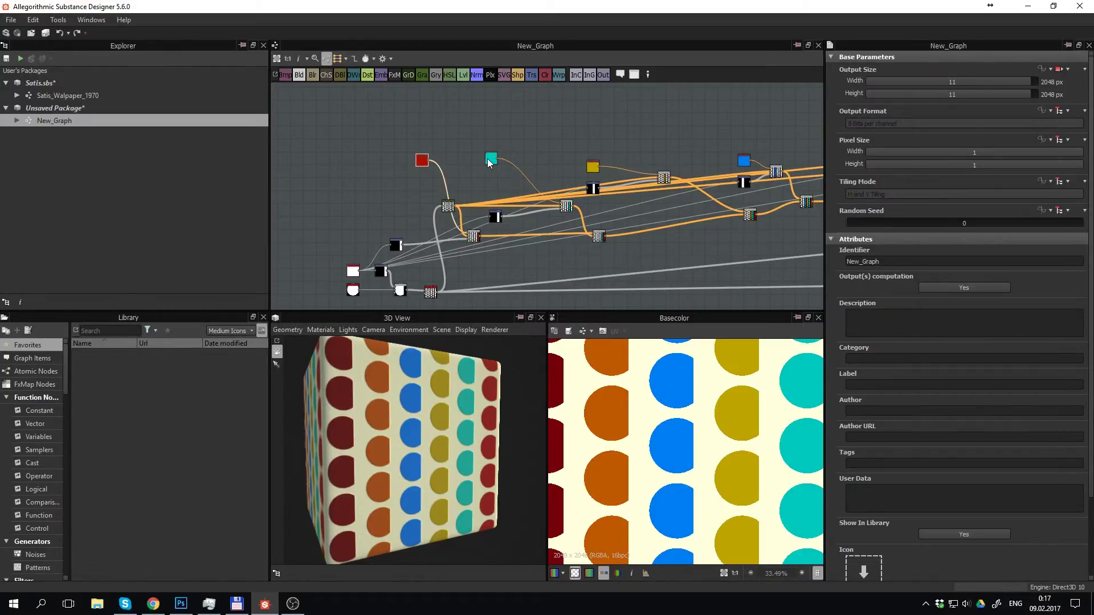
left_click_drag(490, 160, 489, 152)
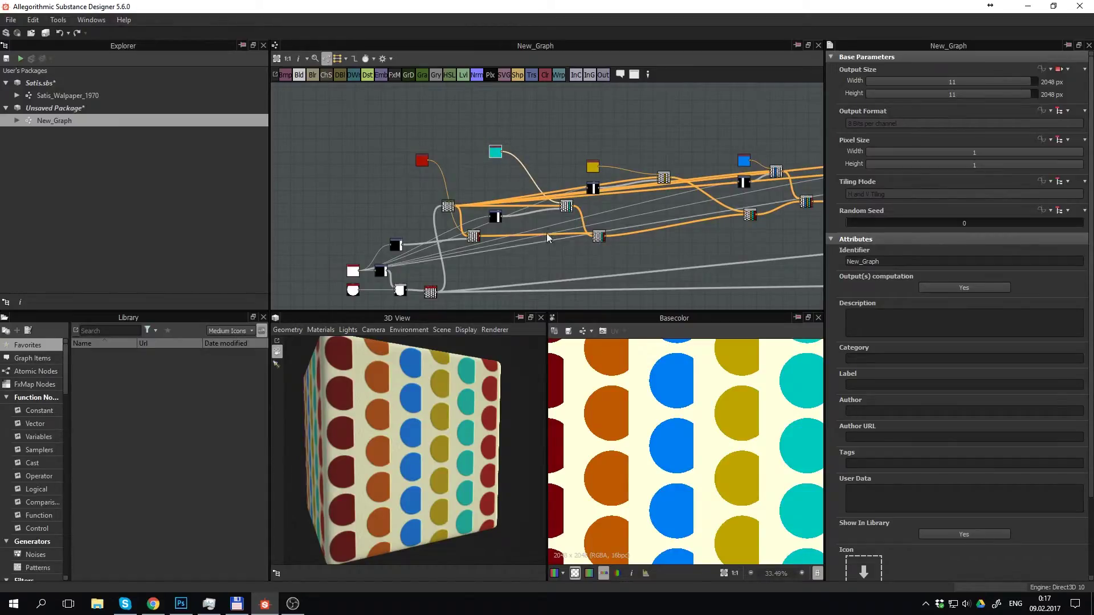
middle_click_drag(546, 233, 470, 269)
scroll(625, 385, "down", 2)
scroll(625, 385, "down", 6)
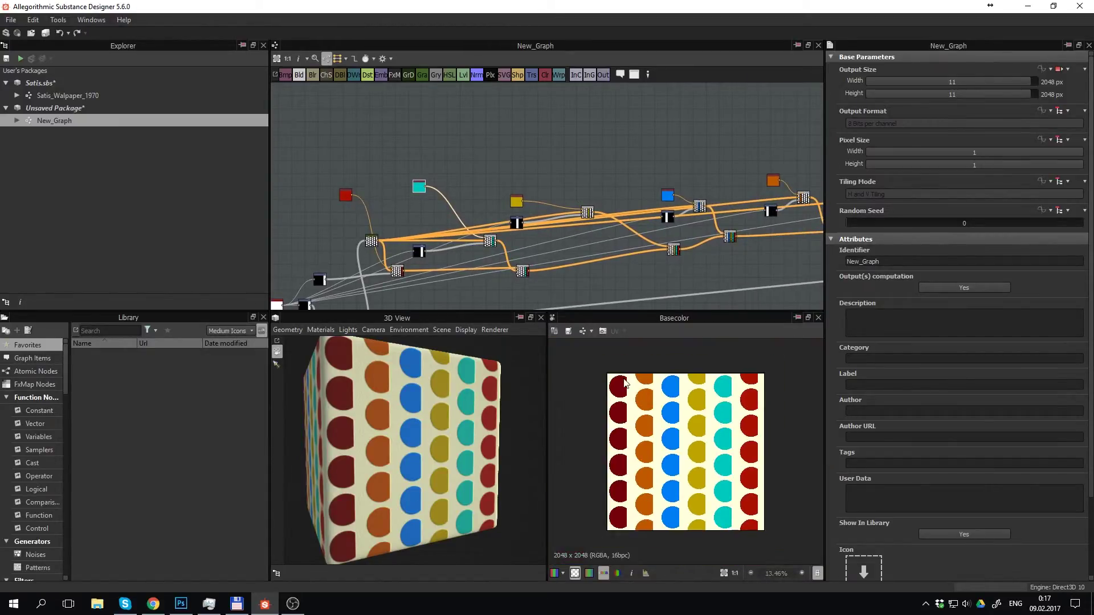
scroll(566, 250, "down", 1)
scroll(583, 228, "down", 1)
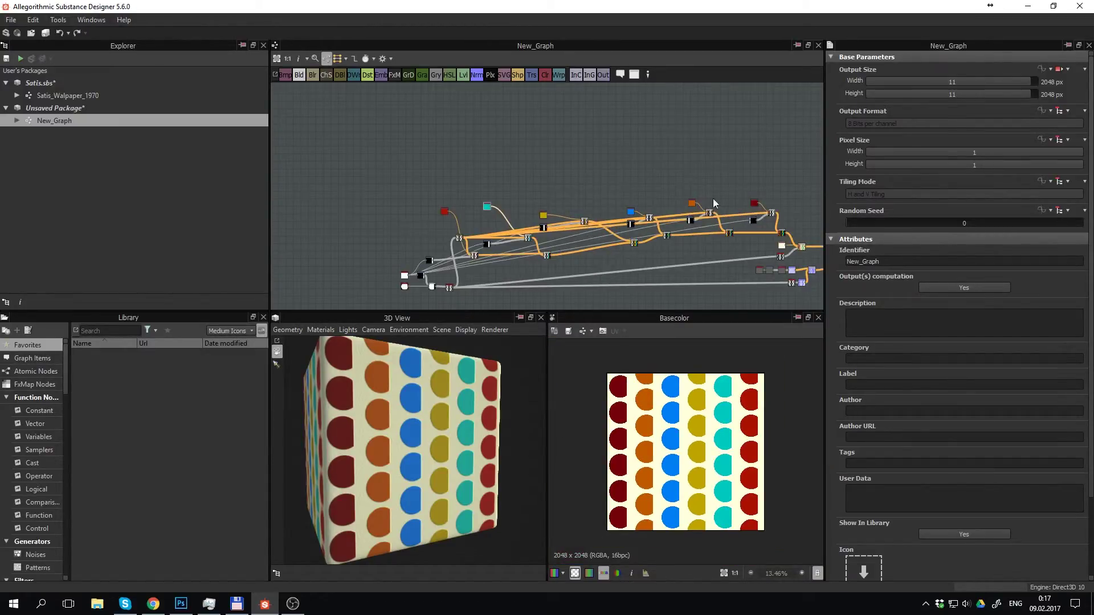
Stack the white, dark-red, cyan, yellow, blue and orange colour nodes in one left column
mouse_move(755, 206)
left_mouse_down()
mouse_move(447, 186)
mouse_move(456, 147)
left_mouse_up()
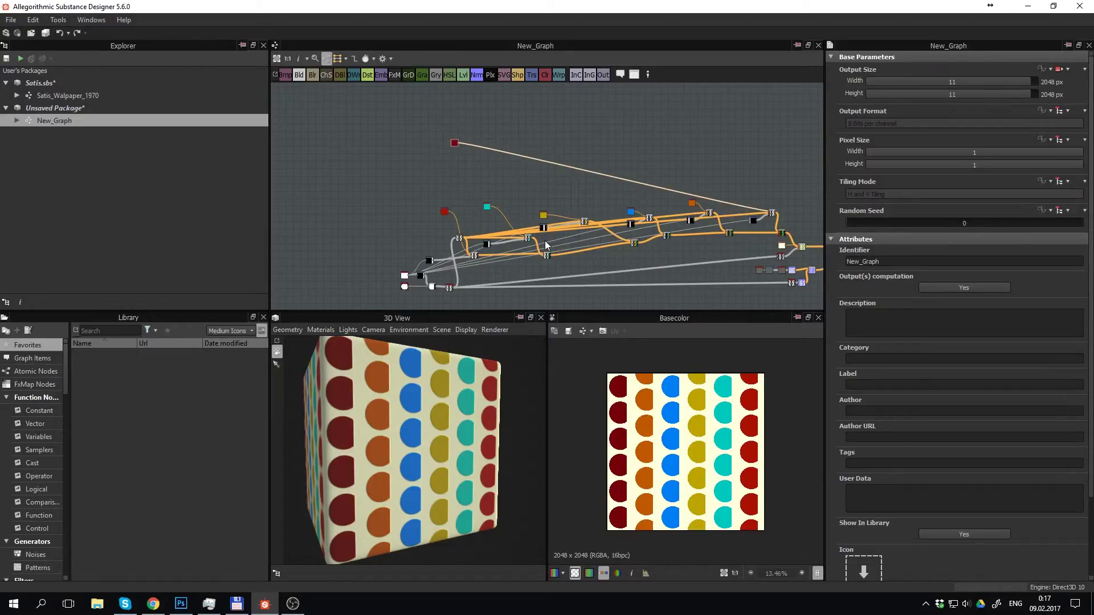
left_click_drag(488, 216, 456, 155)
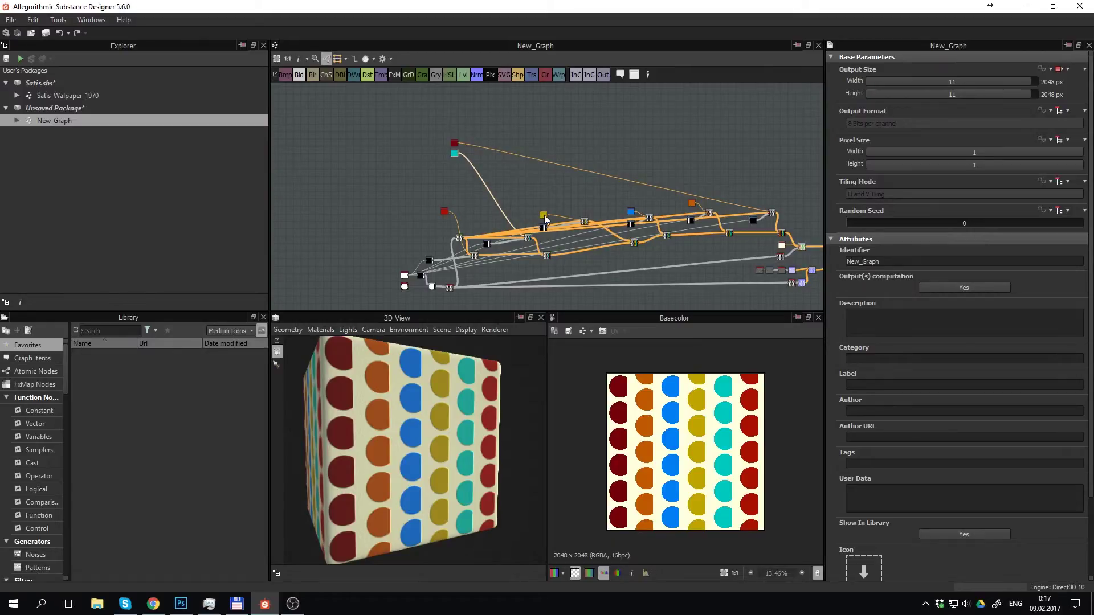
mouse_move(545, 218)
left_mouse_down()
mouse_move(486, 169)
mouse_move(455, 164)
left_mouse_up()
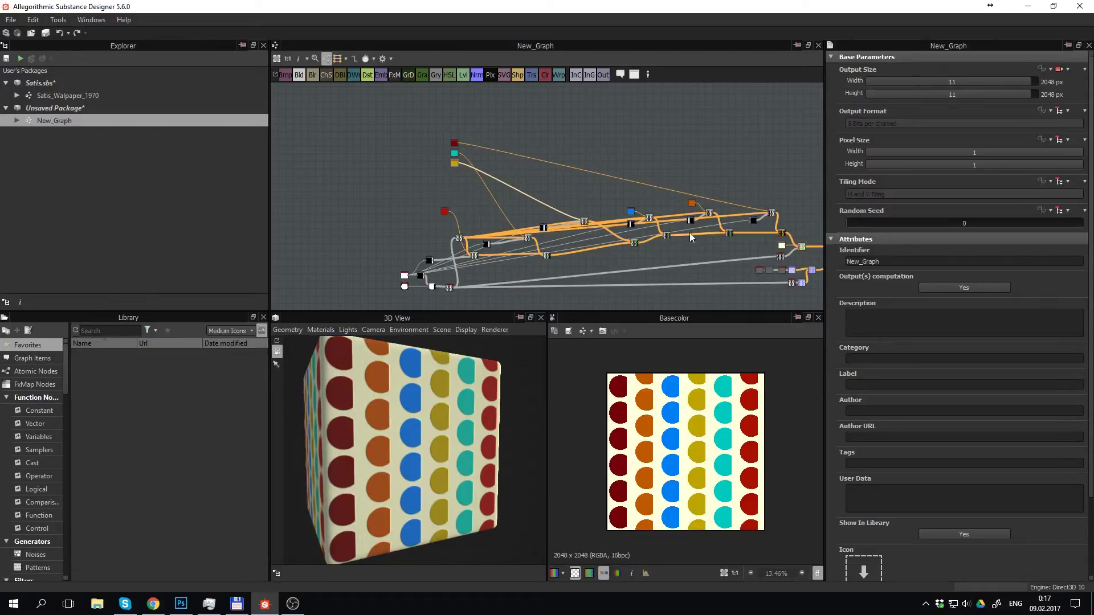
left_click_drag(631, 212, 454, 173)
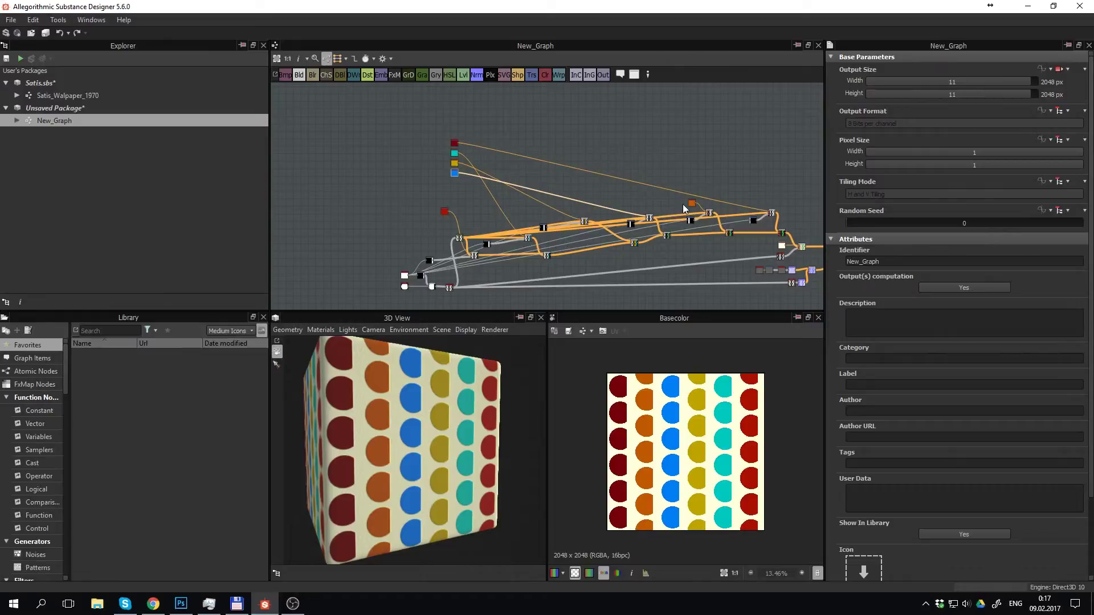
mouse_move(689, 205)
left_mouse_down()
mouse_move(452, 185)
mouse_move(456, 197)
left_mouse_up()
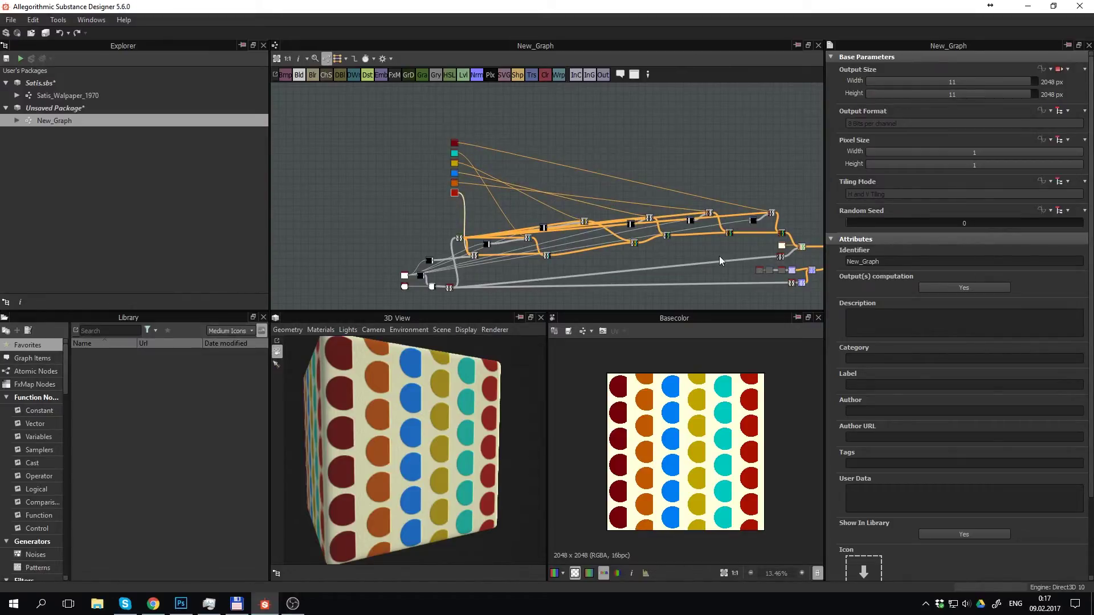
left_click_drag(780, 247, 453, 134)
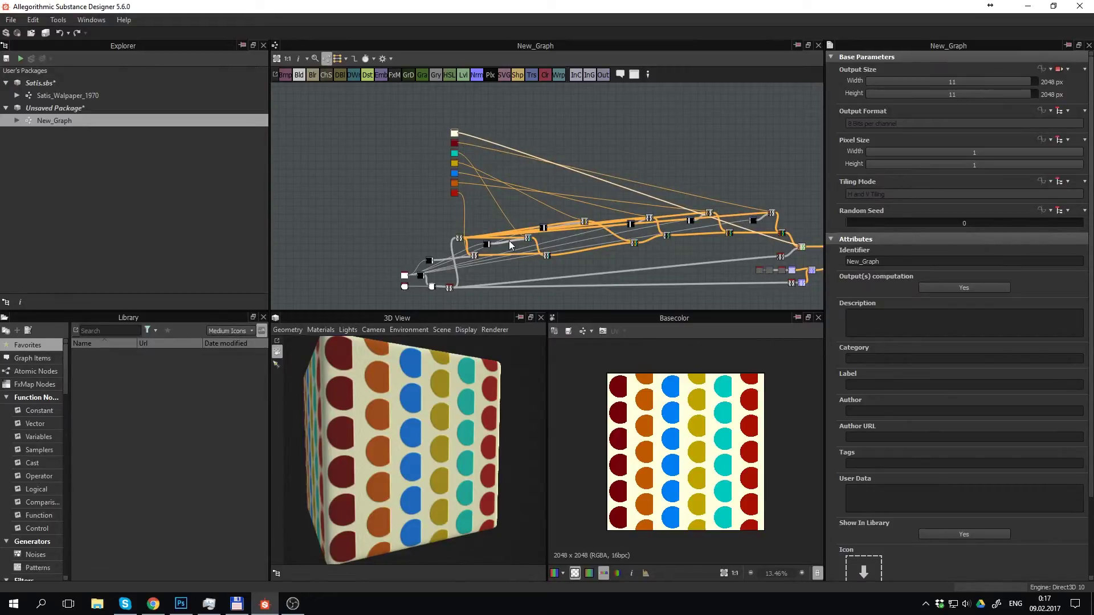
middle_click_drag(594, 265, 521, 260)
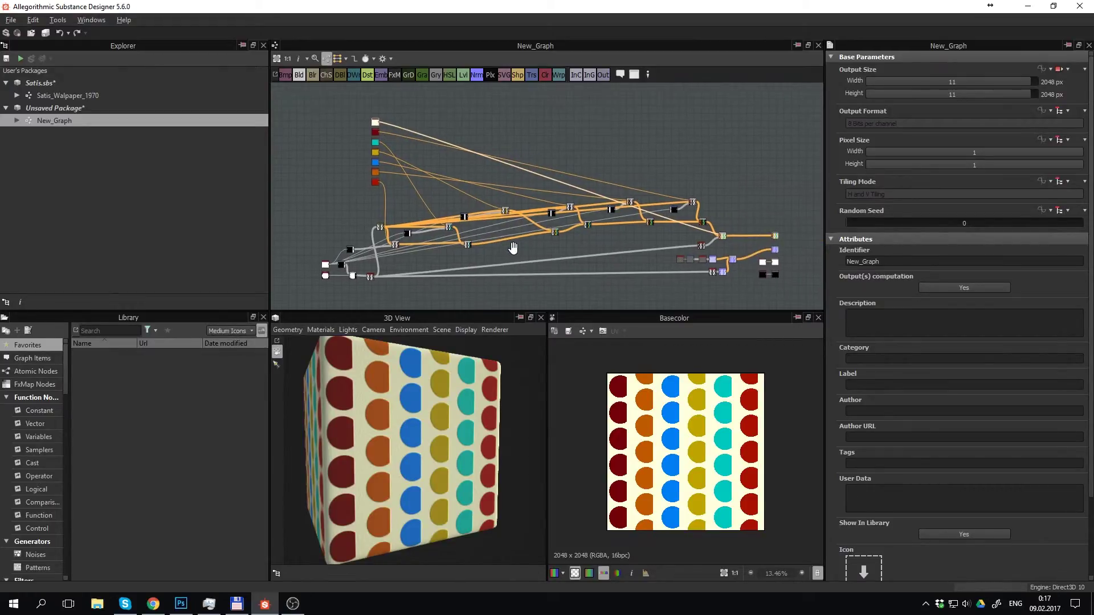
scroll(410, 176, "up", 2)
scroll(439, 210, "up", 2)
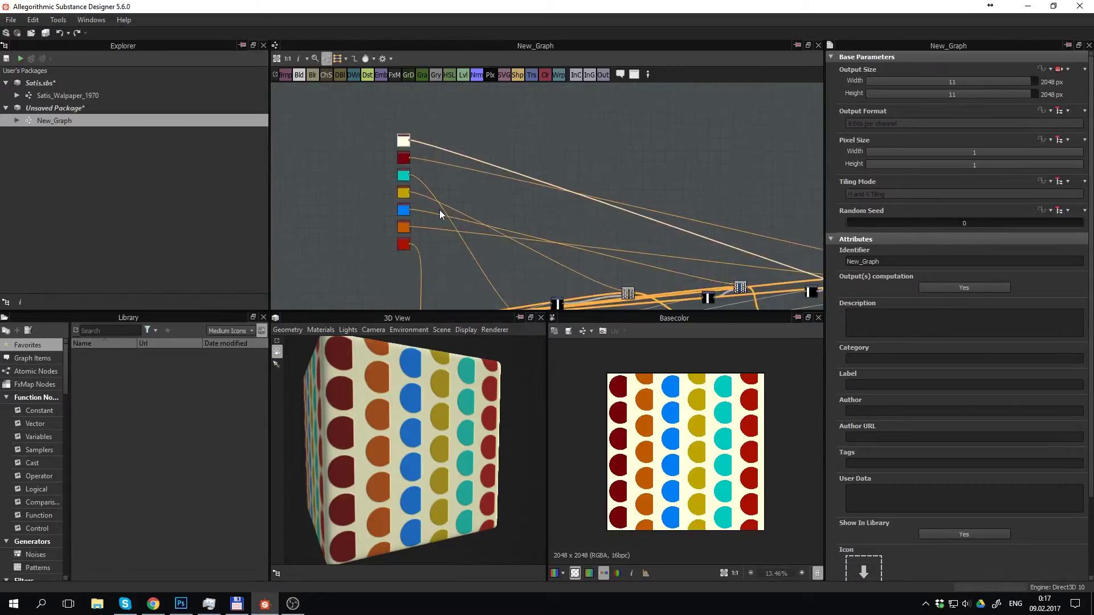
scroll(438, 207, "up", 2)
middle_click_drag(437, 207, 486, 224)
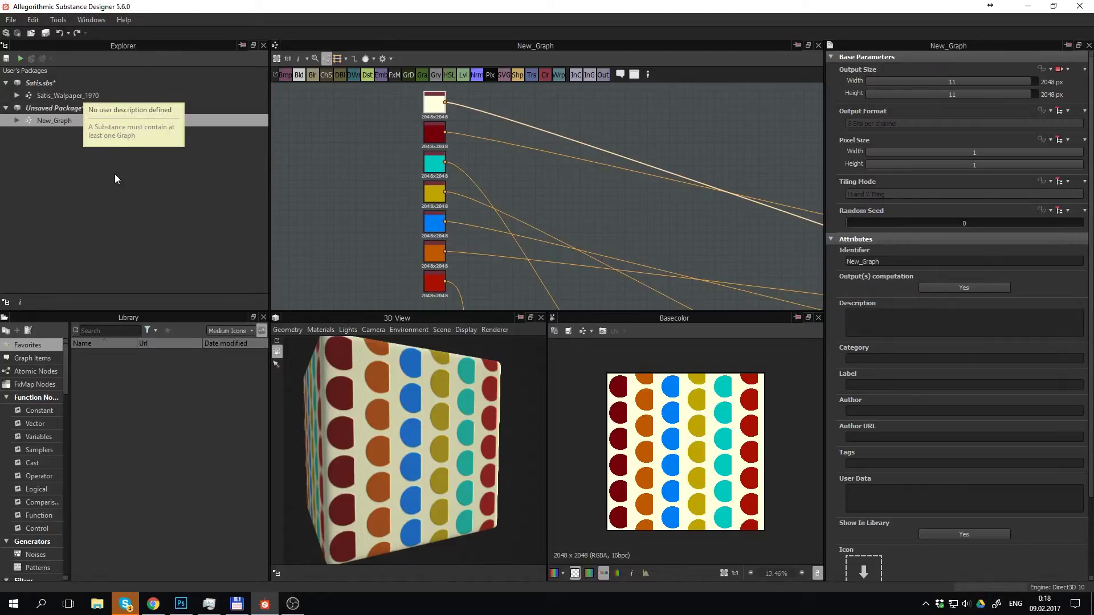
Import the bitmap 610251_Satis_1440x1100 from Work (D:) into the Unsaved Package
left_click(56, 149)
right_click(56, 154)
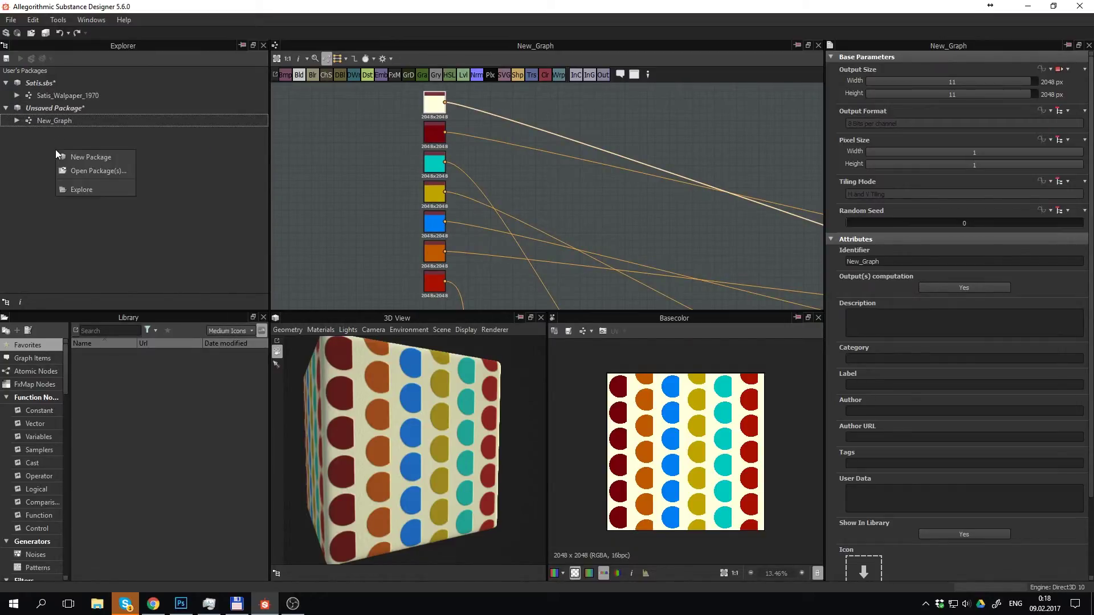
left_click(51, 140)
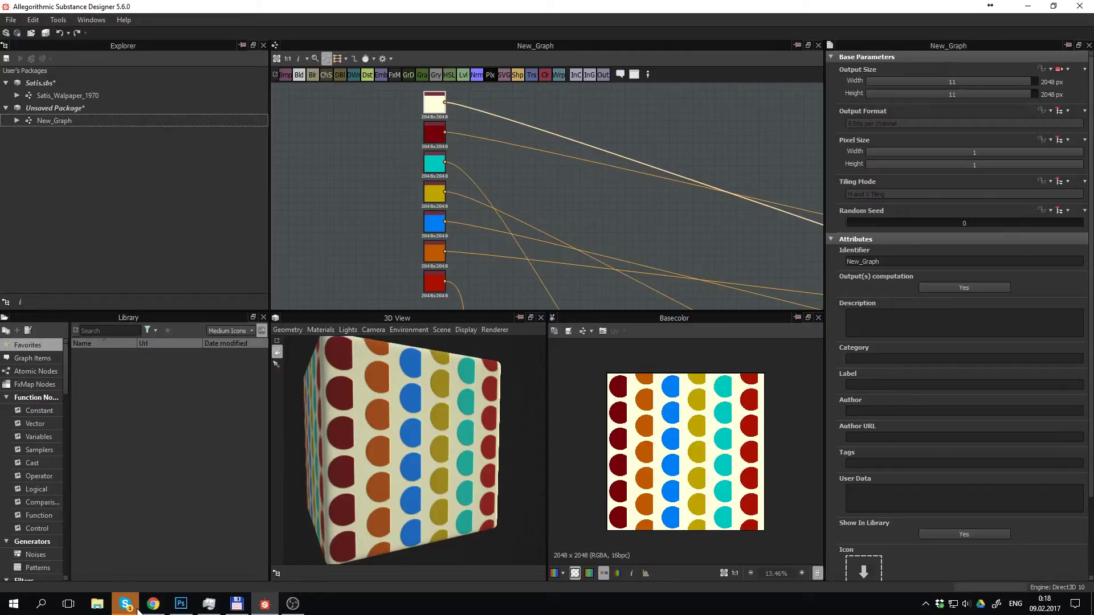
right_click(63, 110)
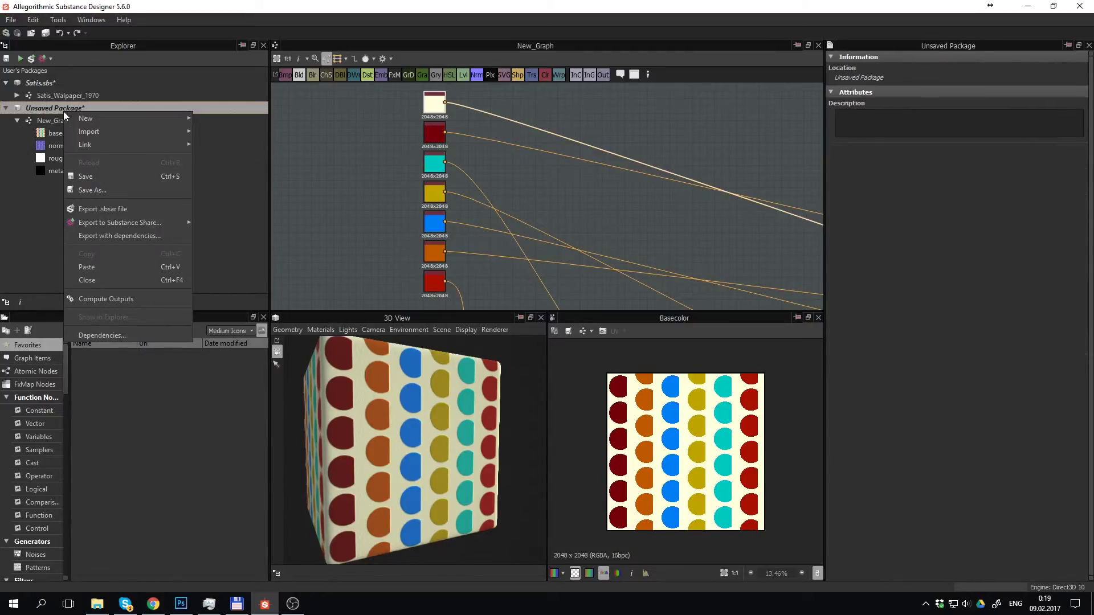
mouse_move(128, 131)
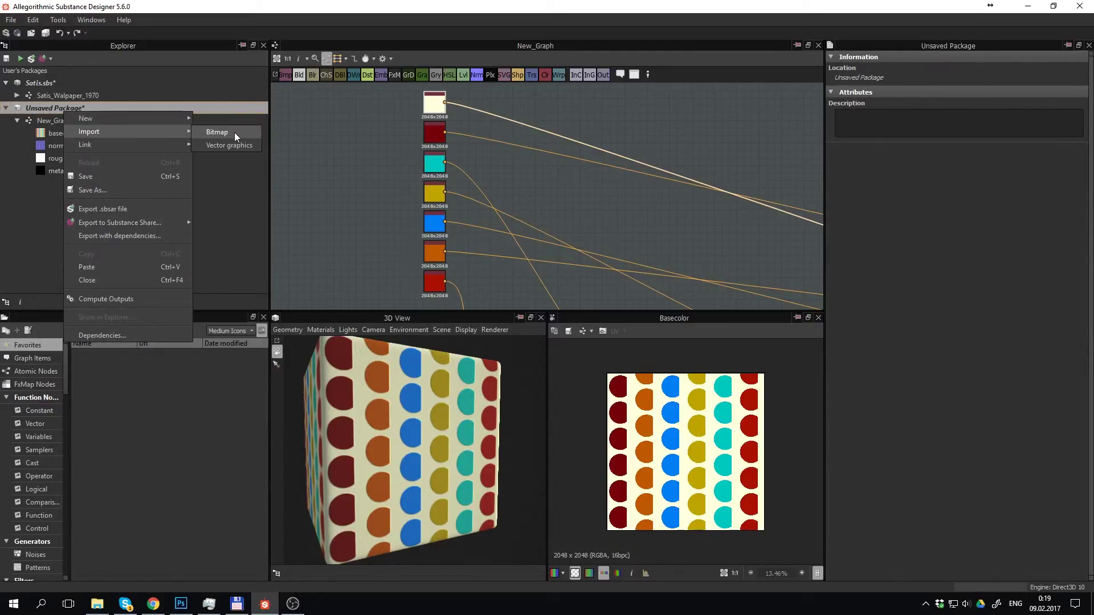
left_click(234, 132)
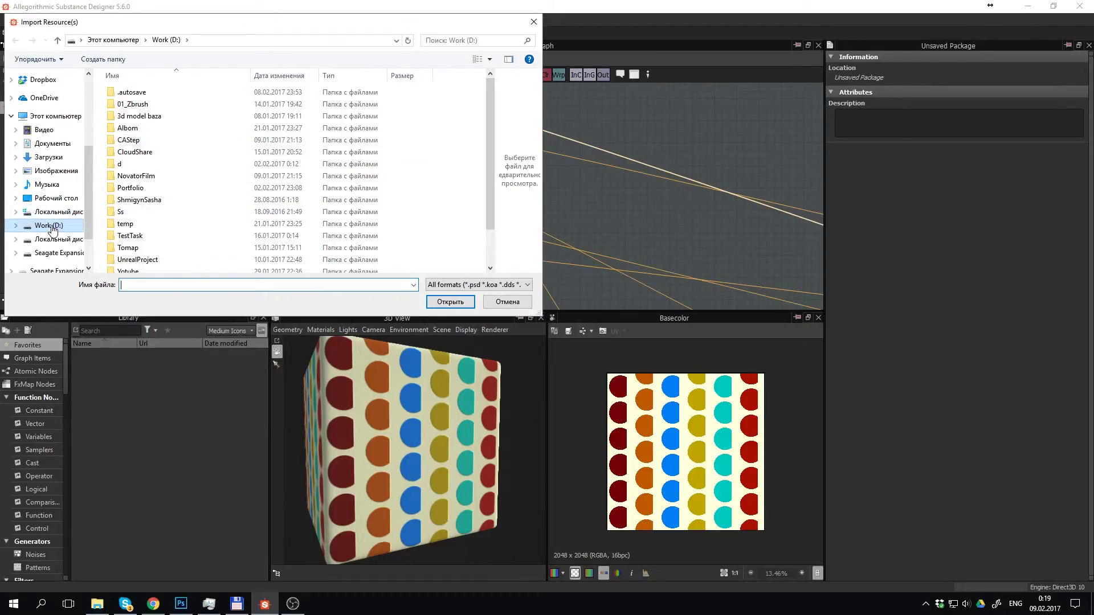
scroll(250, 176, "down", 1)
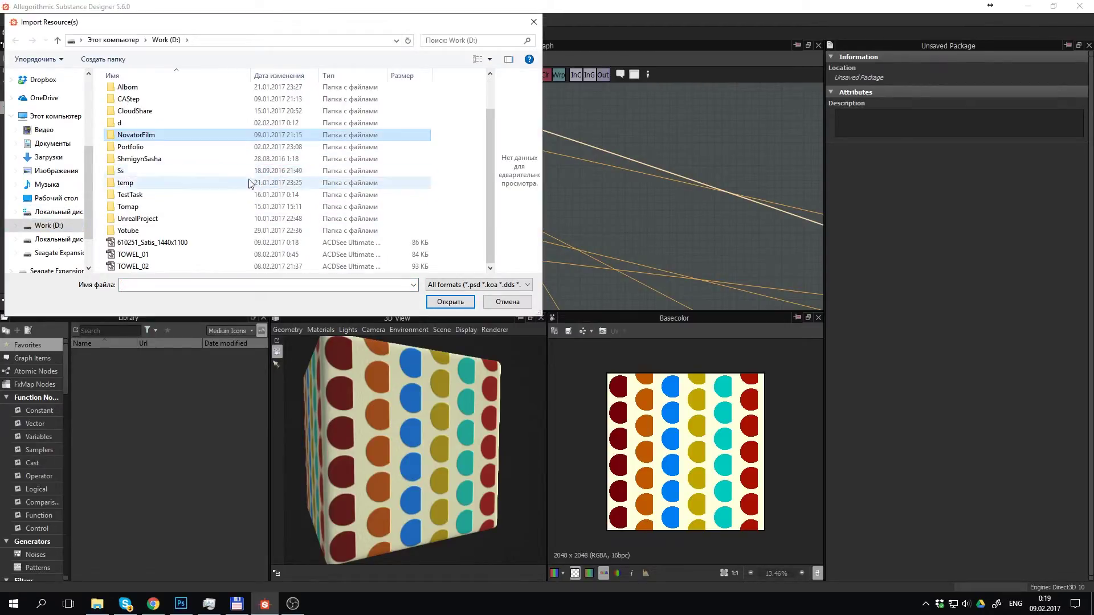
left_click(156, 244)
double_click(156, 245)
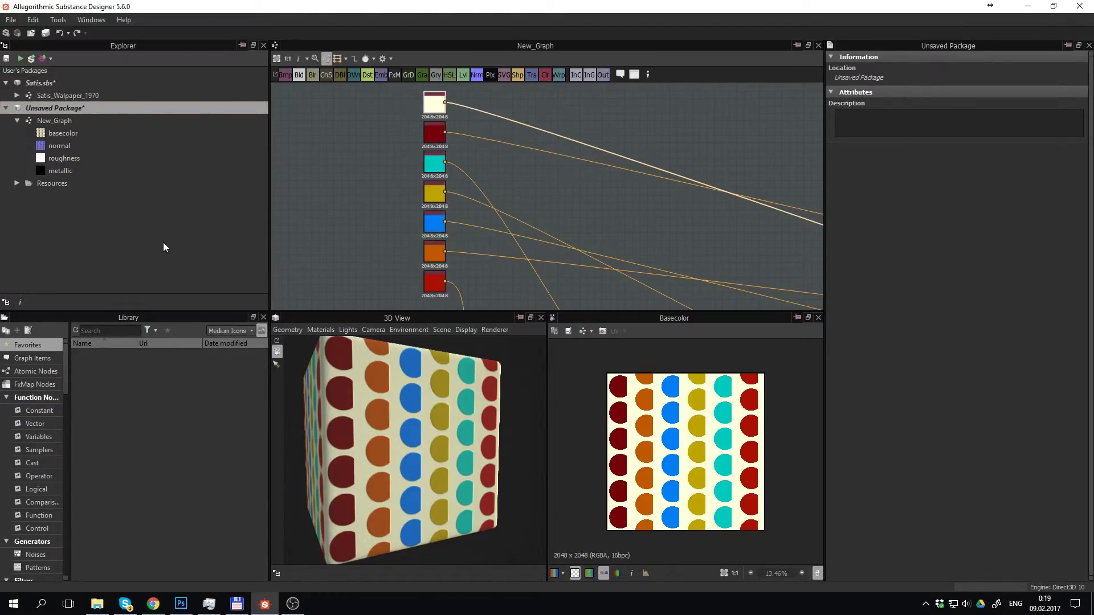
Add the 610251_Satis_1440x1100 wallpaper bitmap from Resources to New_Graph and preview it in 2D
left_click(17, 183)
mouse_move(81, 196)
left_mouse_down()
mouse_move(397, 179)
mouse_move(371, 178)
left_mouse_up()
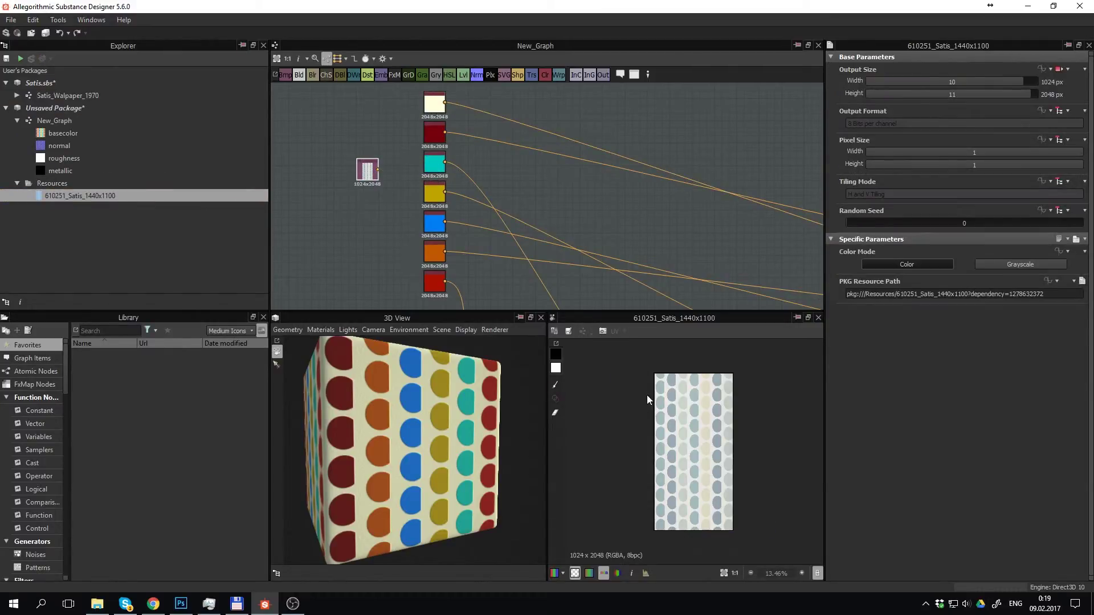
scroll(665, 397, "up", 2)
scroll(655, 393, "up", 2)
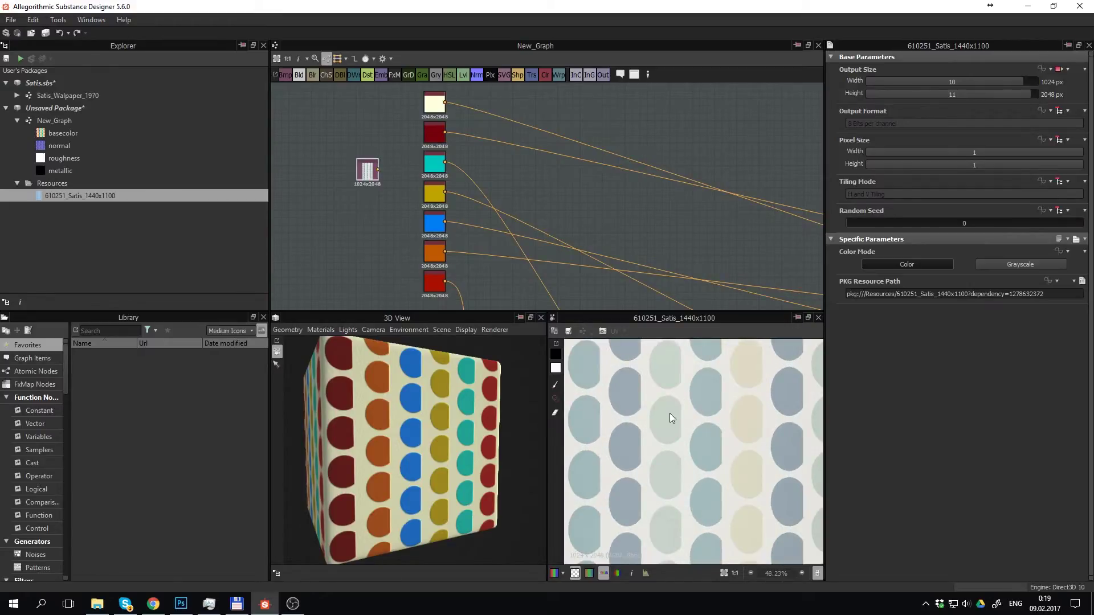
scroll(672, 422, "up", 2)
left_click(434, 132)
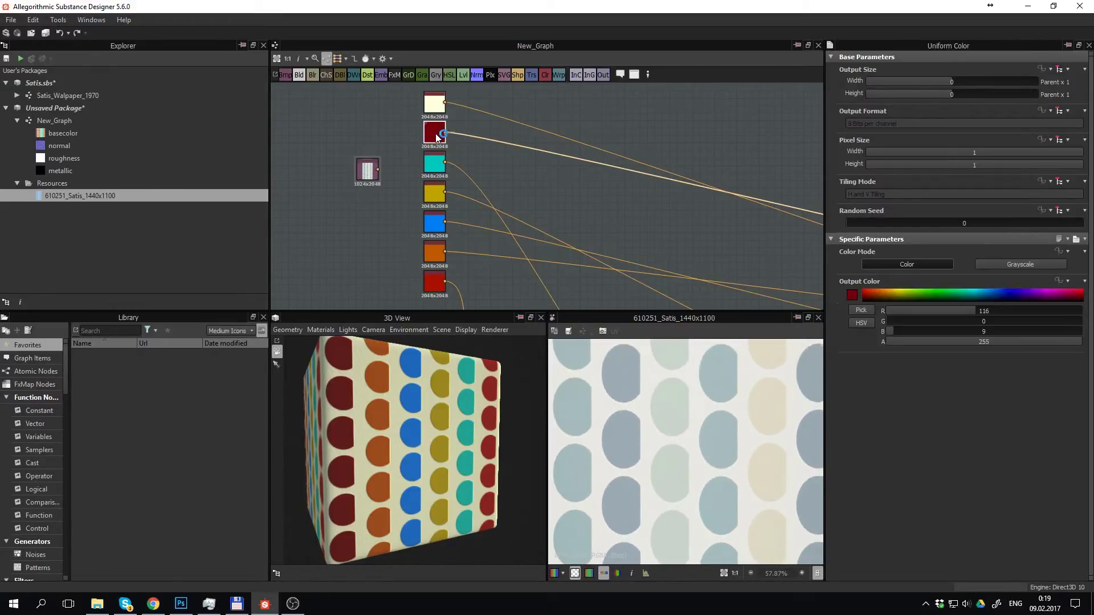
Replace the dark red node's colour with a grey-blue sampled from the wallpaper
scroll(740, 404, "down", 2)
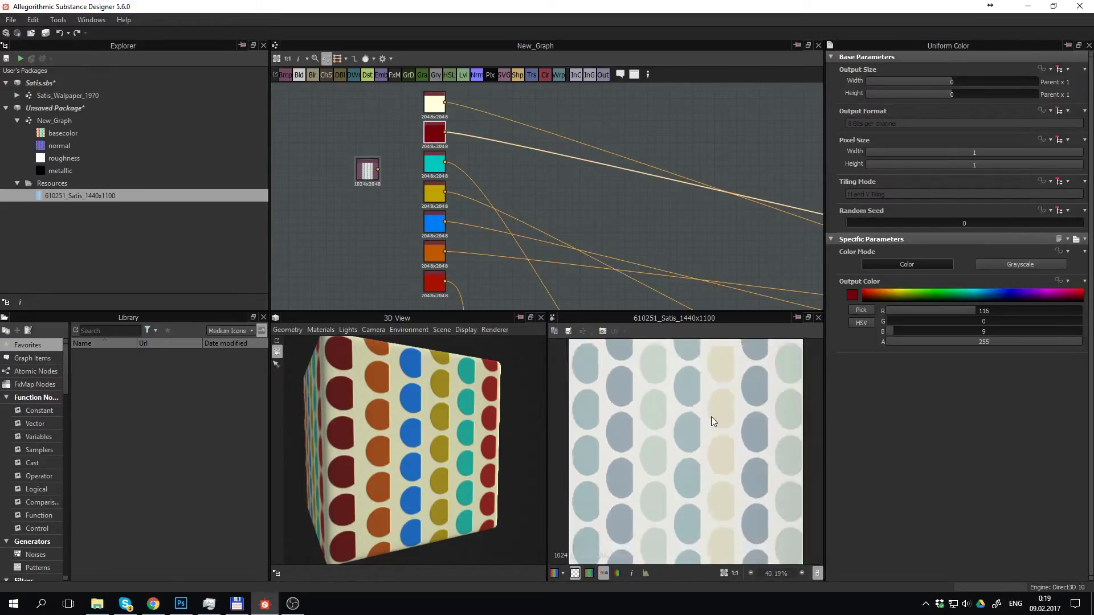
scroll(713, 420, "down", 3)
scroll(637, 420, "up", 3)
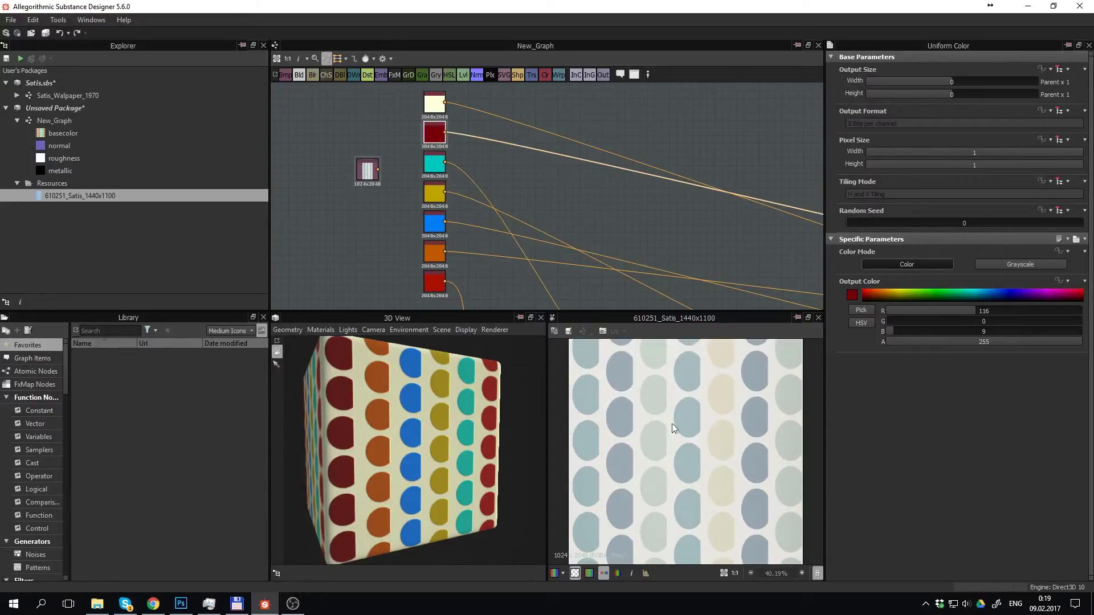
scroll(635, 421, "up", 1)
scroll(634, 422, "down", 2)
left_click(852, 295)
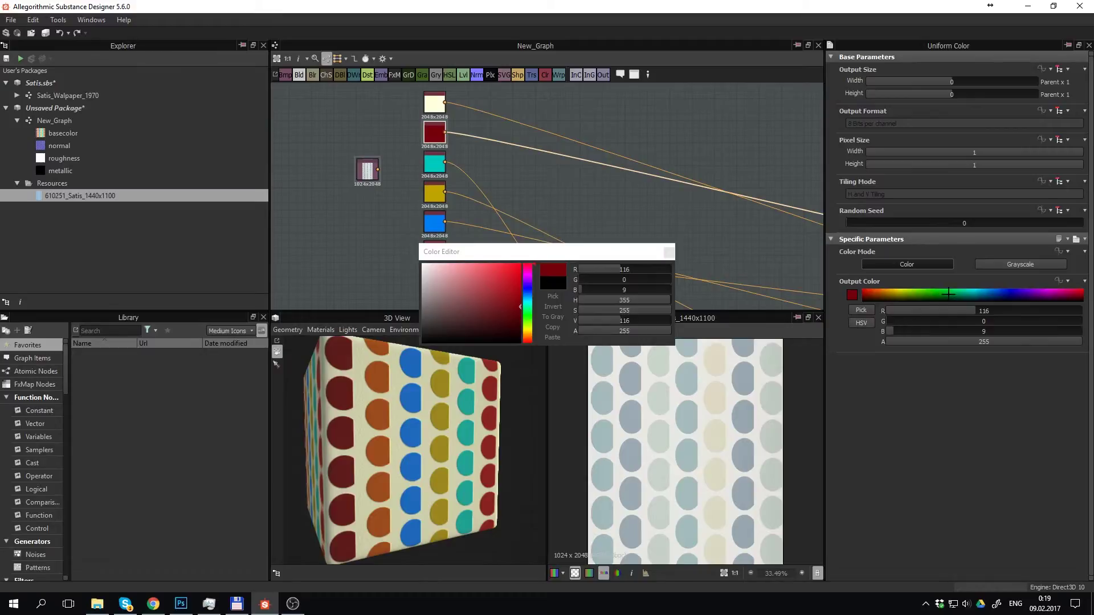
left_click(553, 296)
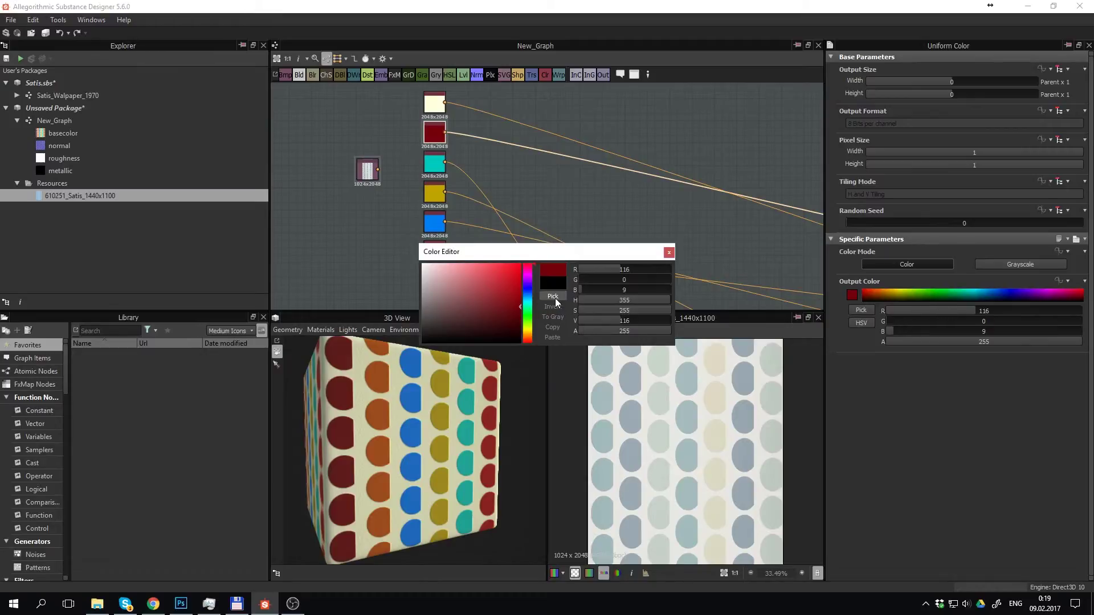
left_click(603, 396)
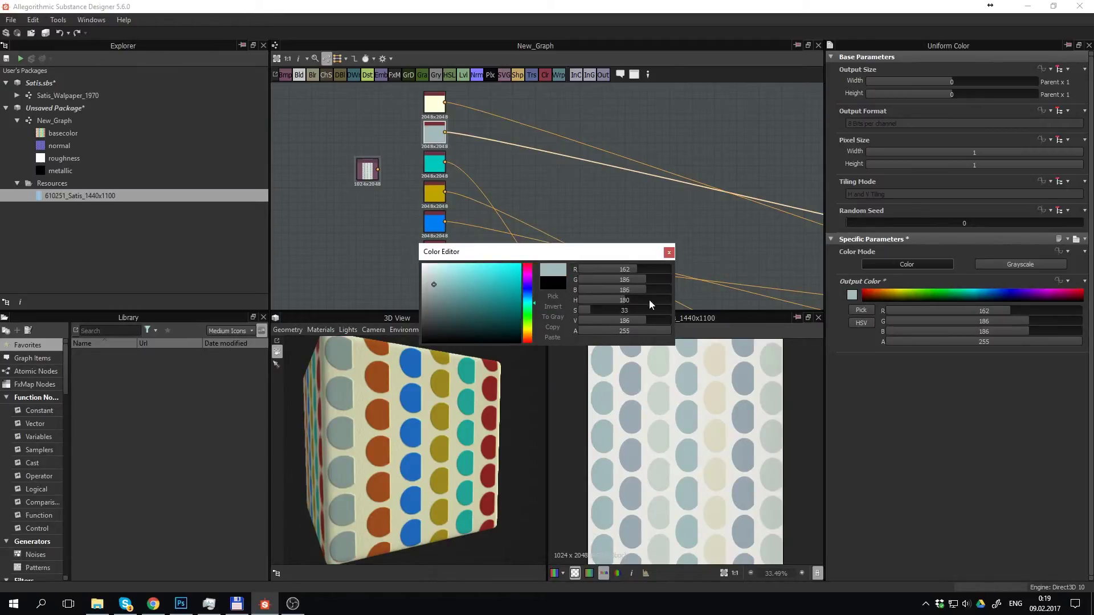
left_click(669, 252)
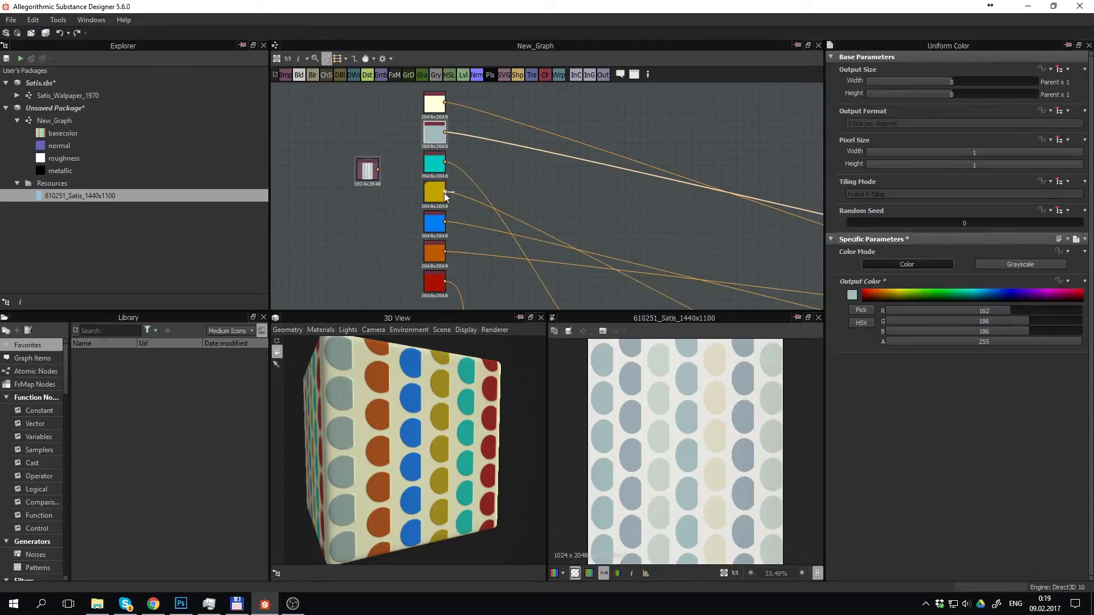
Recolour the orange and blue nodes with wallpaper greys (RGB 155,169,178 and 200,211,203)
left_click(438, 252)
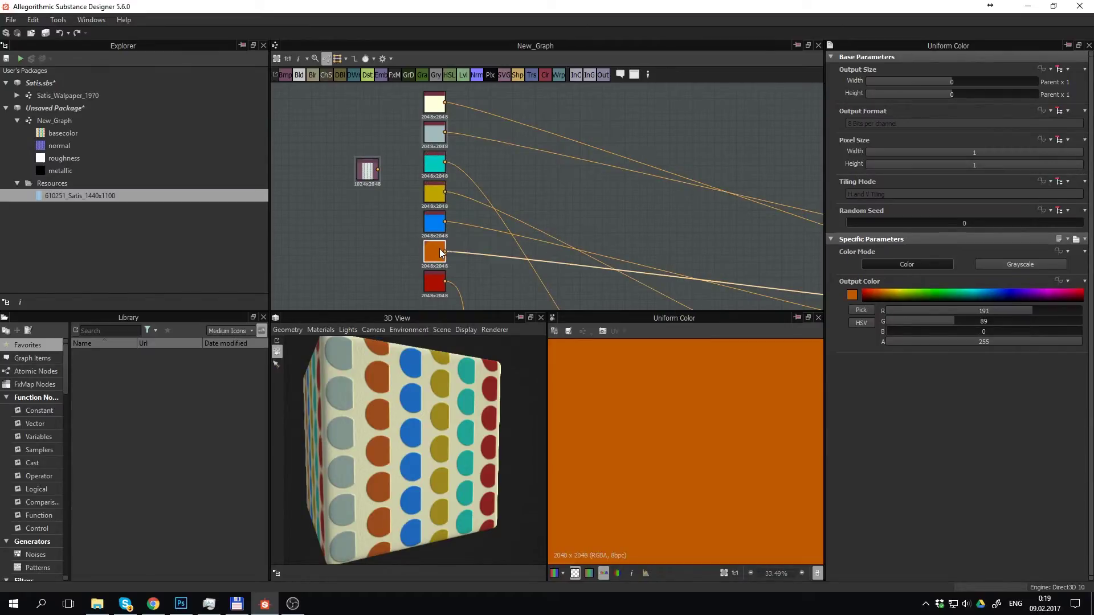
left_click(369, 170)
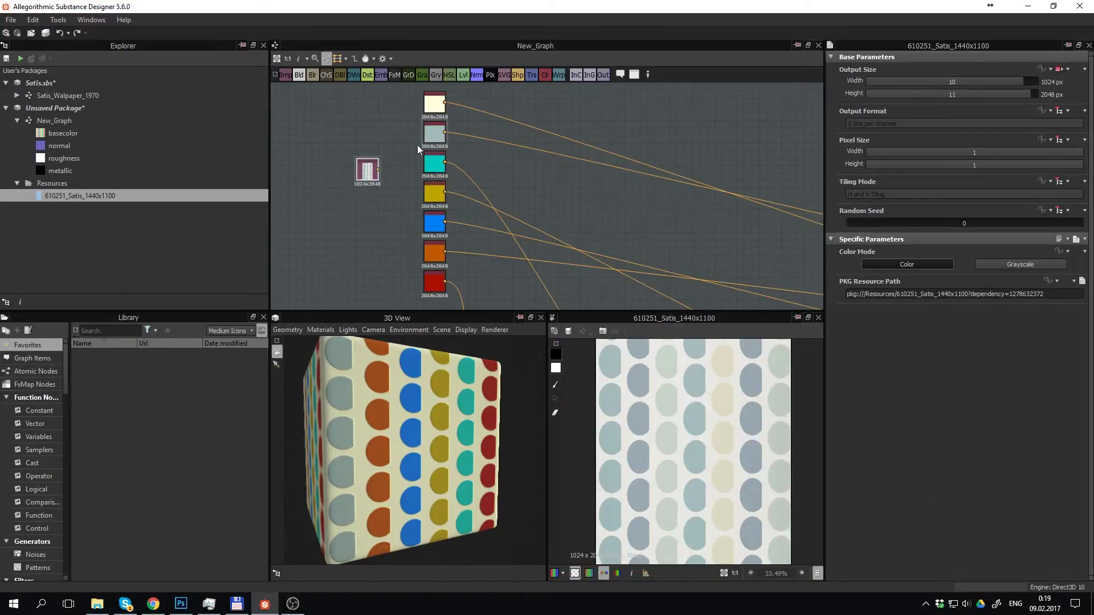
left_click(436, 255)
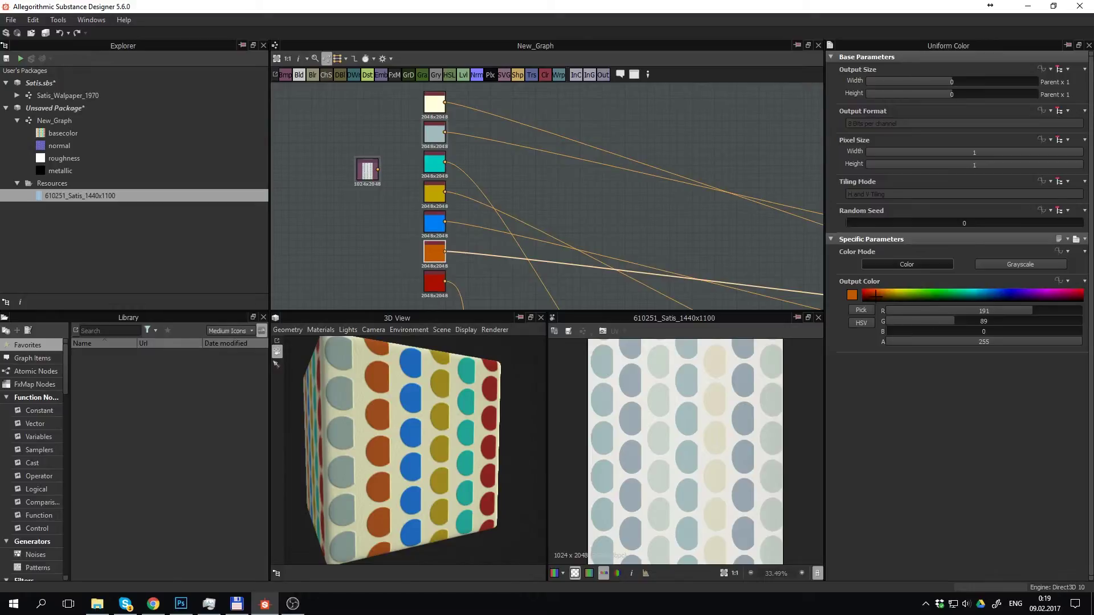
left_click(861, 309)
left_click(645, 423)
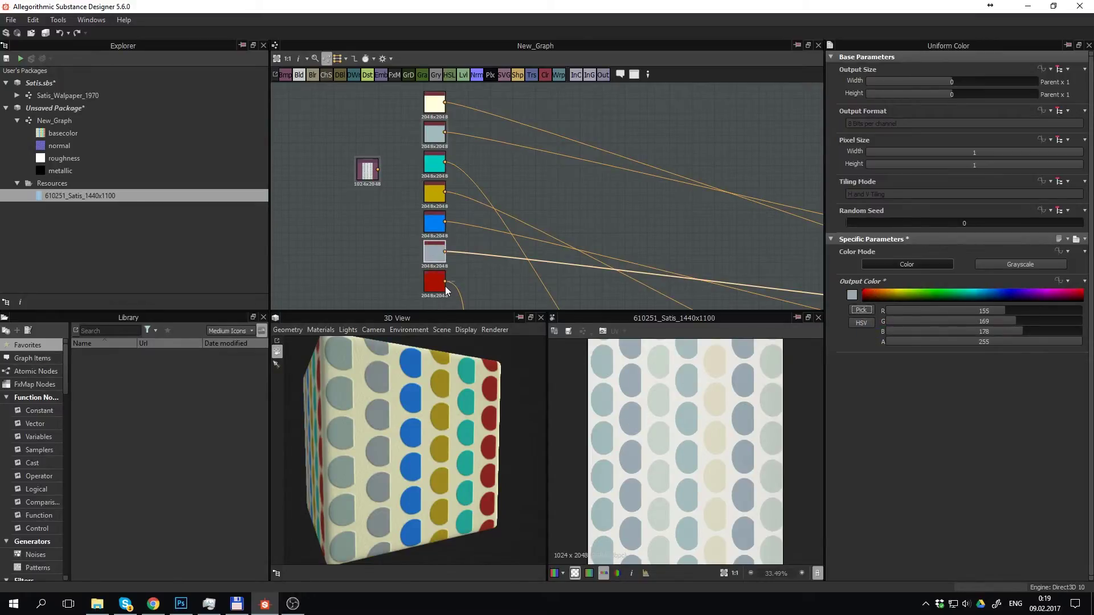
left_click(434, 222)
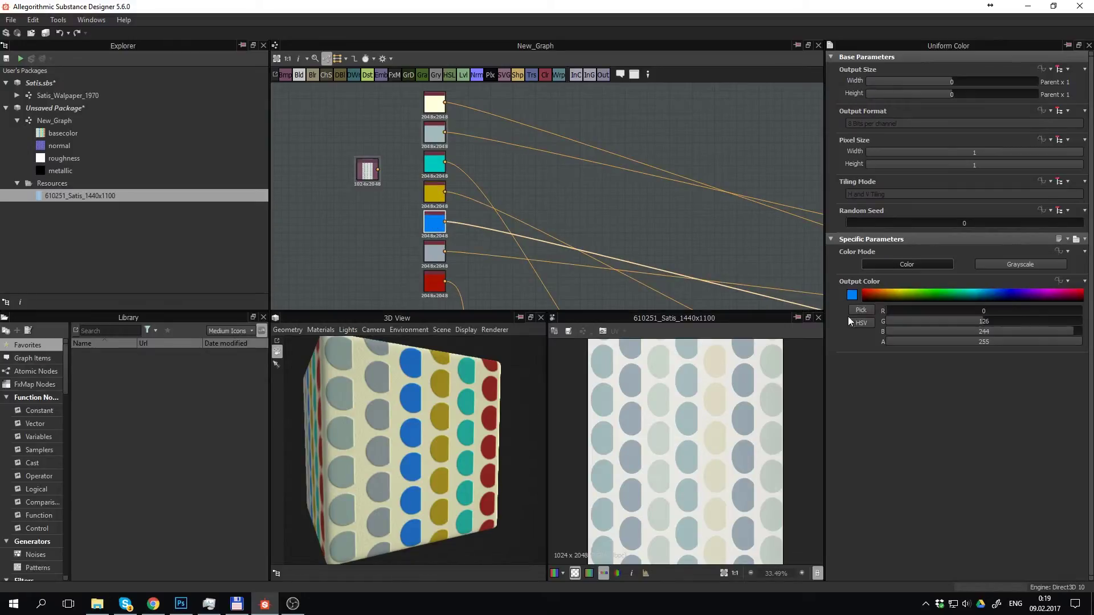
left_click(861, 310)
left_click(656, 403)
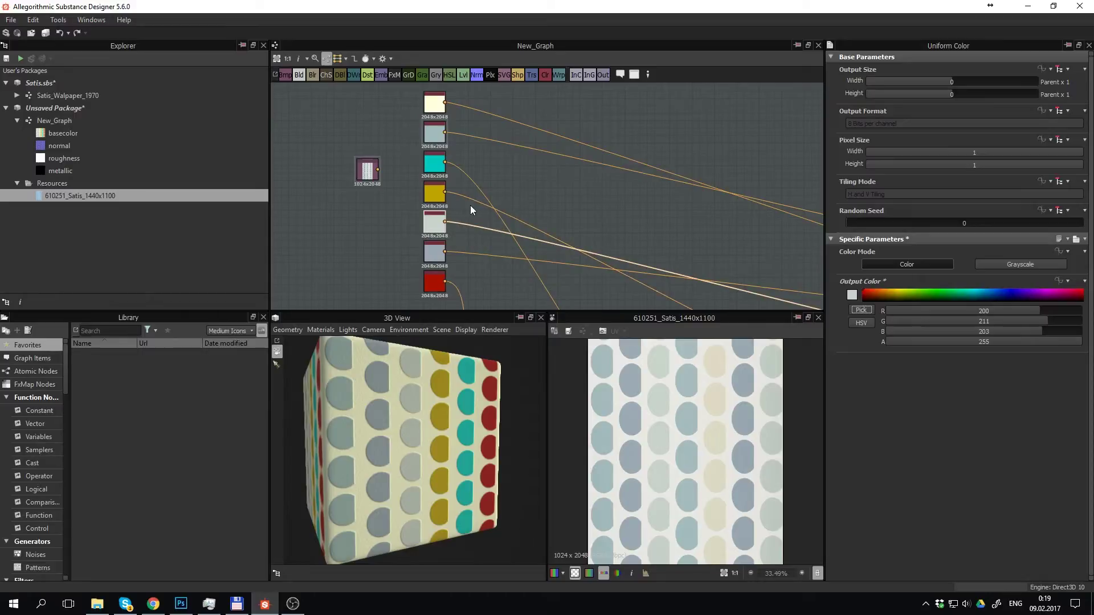
Recolour the yellow, cyan and red nodes with a grey, beige and grey-blue from the wallpaper
left_click(436, 194)
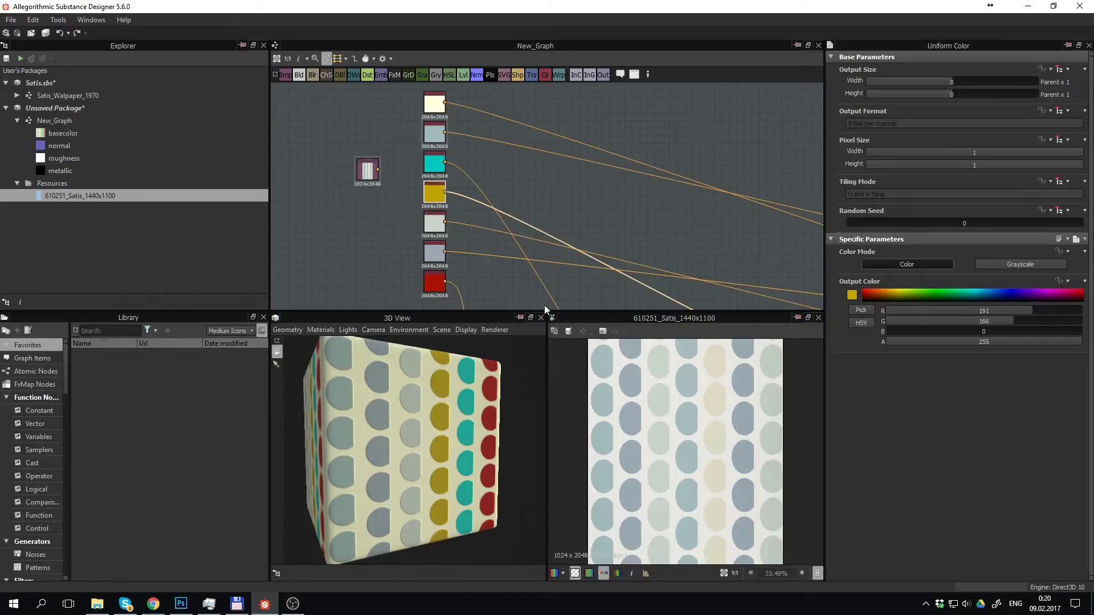
left_click(861, 310)
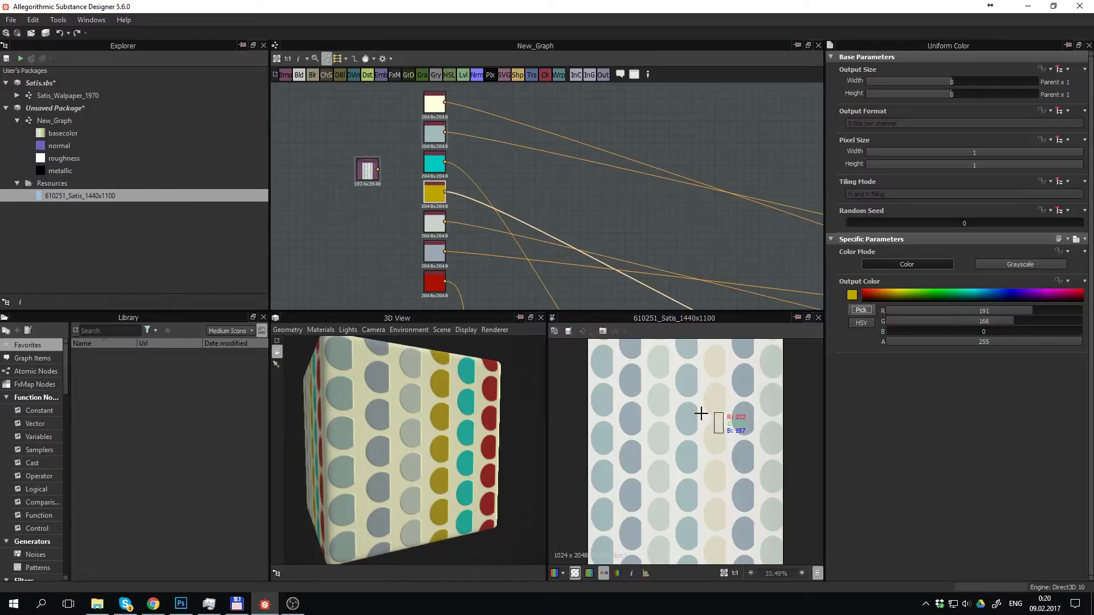
left_click(684, 420)
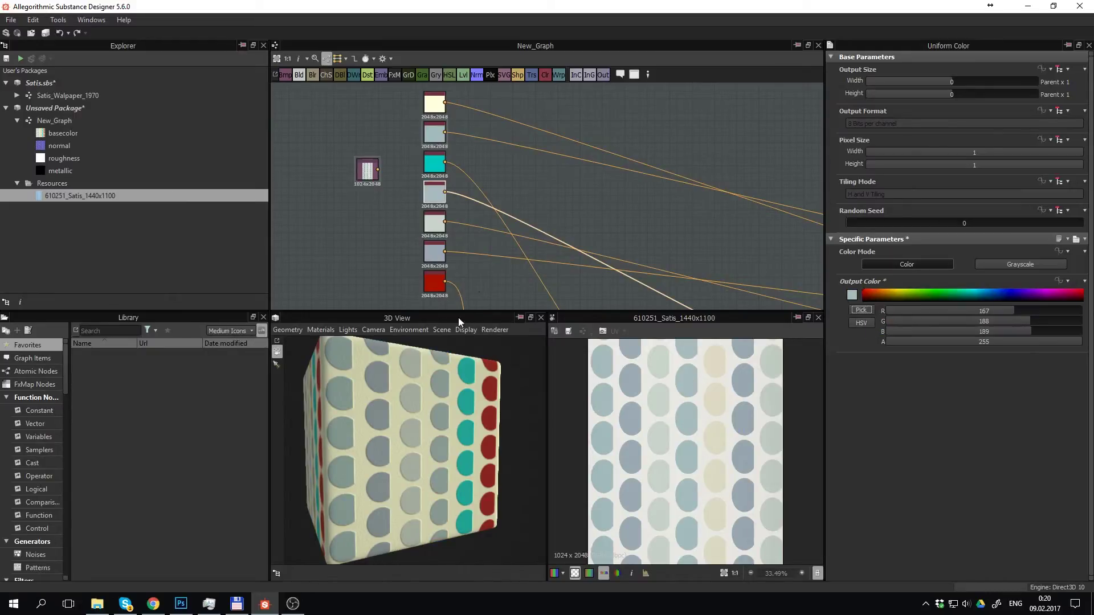
left_click(434, 164)
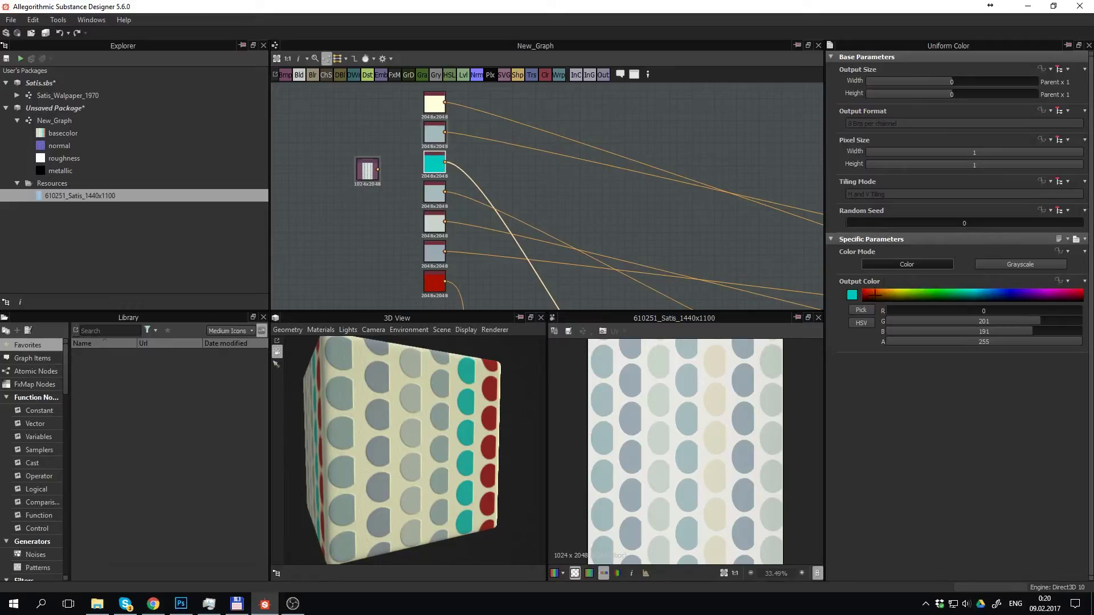
left_click(860, 310)
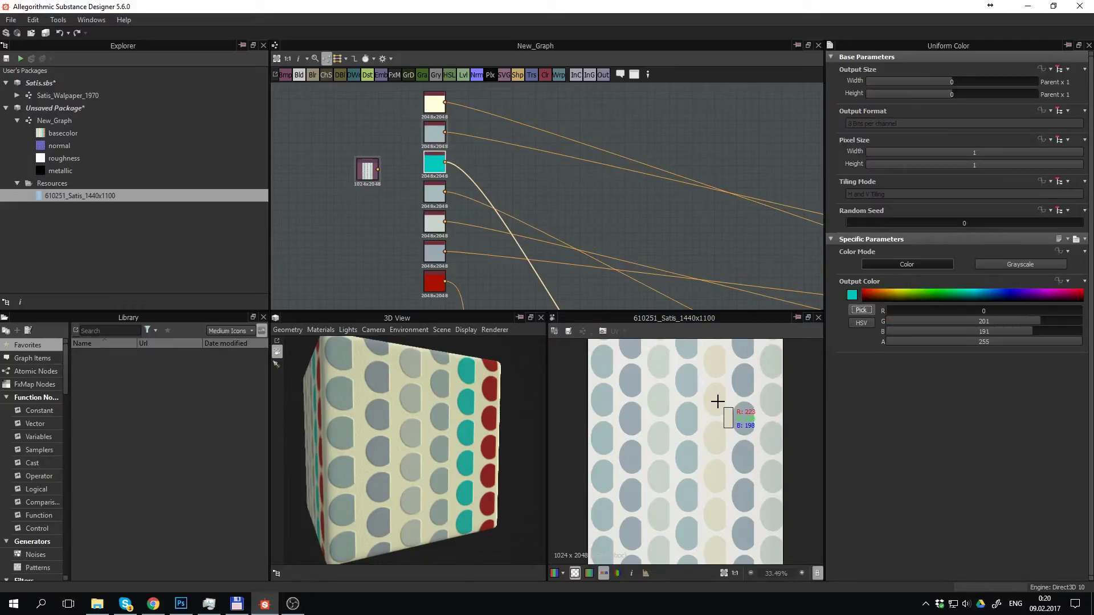
left_click(718, 402)
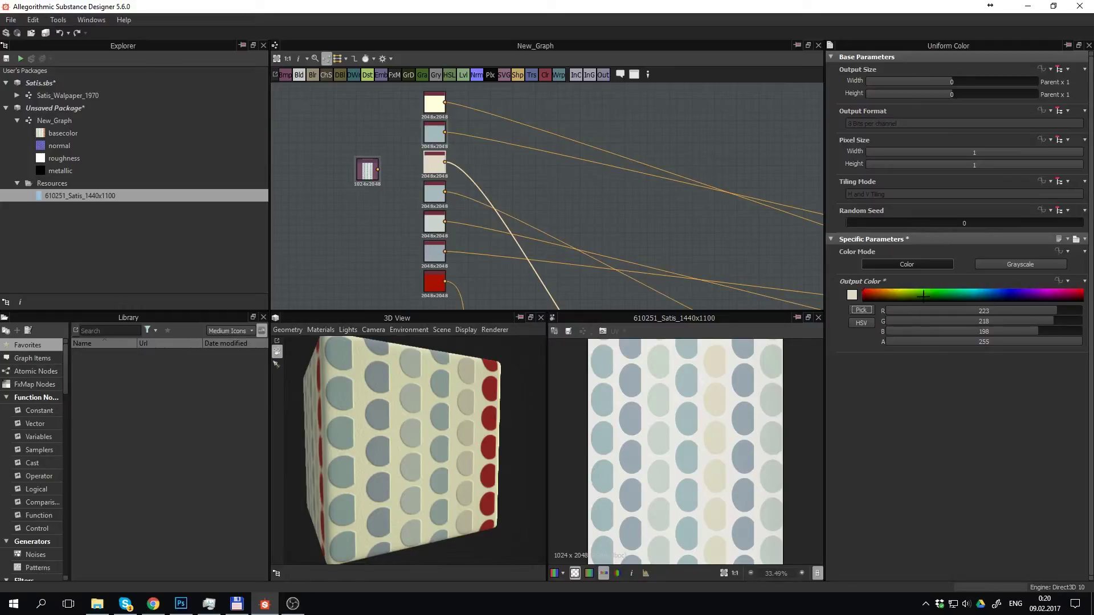
left_click(439, 279)
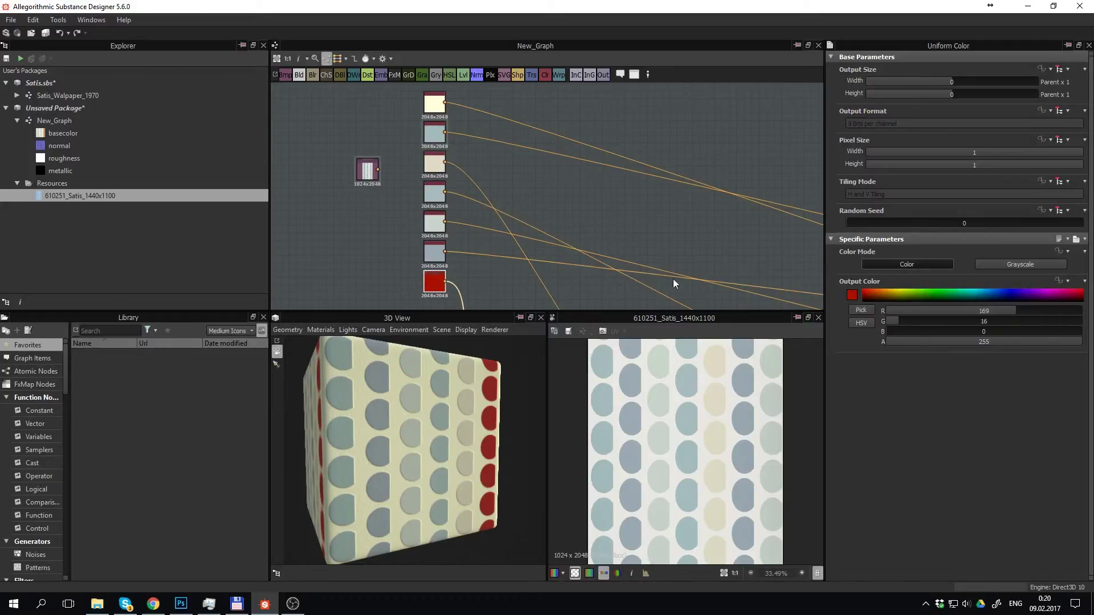
left_click(861, 310)
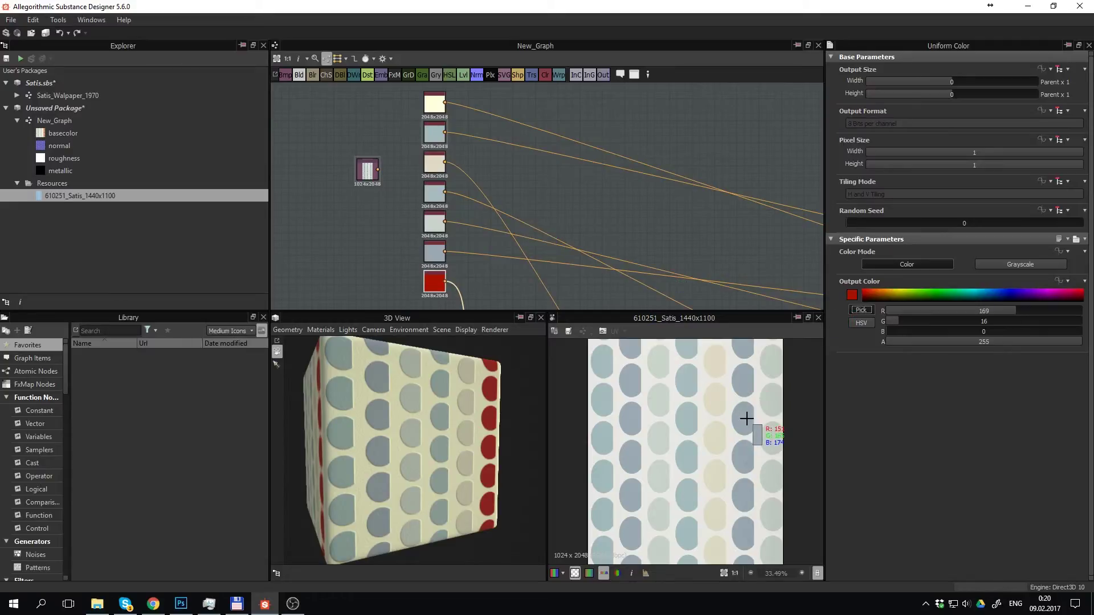
left_click(746, 419)
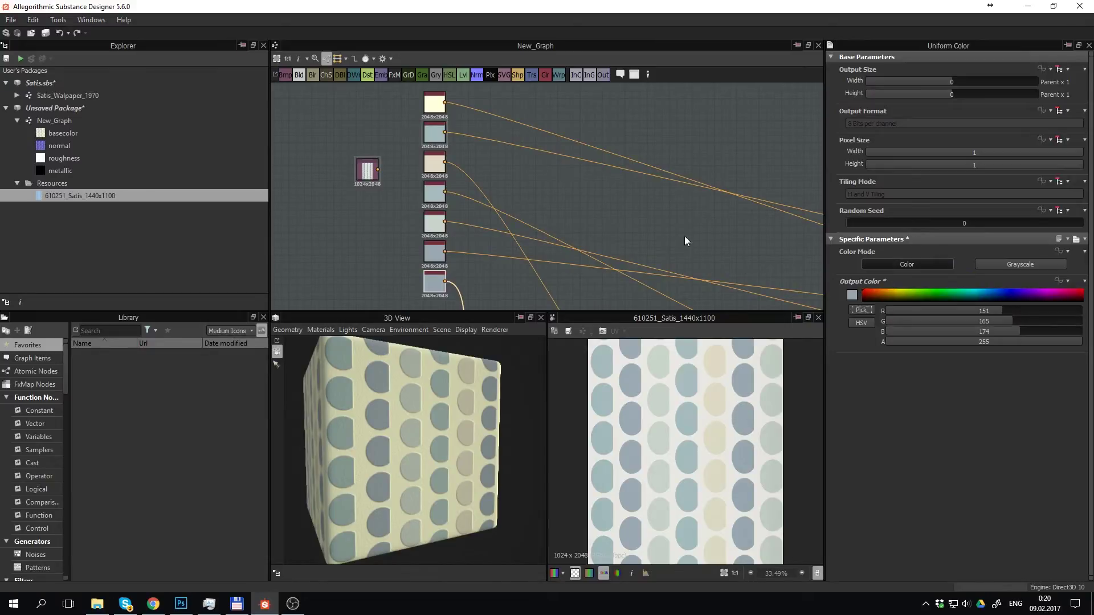
Sample the wallpaper's off-white (234,233,229) into the top Uniform Color node and check the cube
left_click(628, 223)
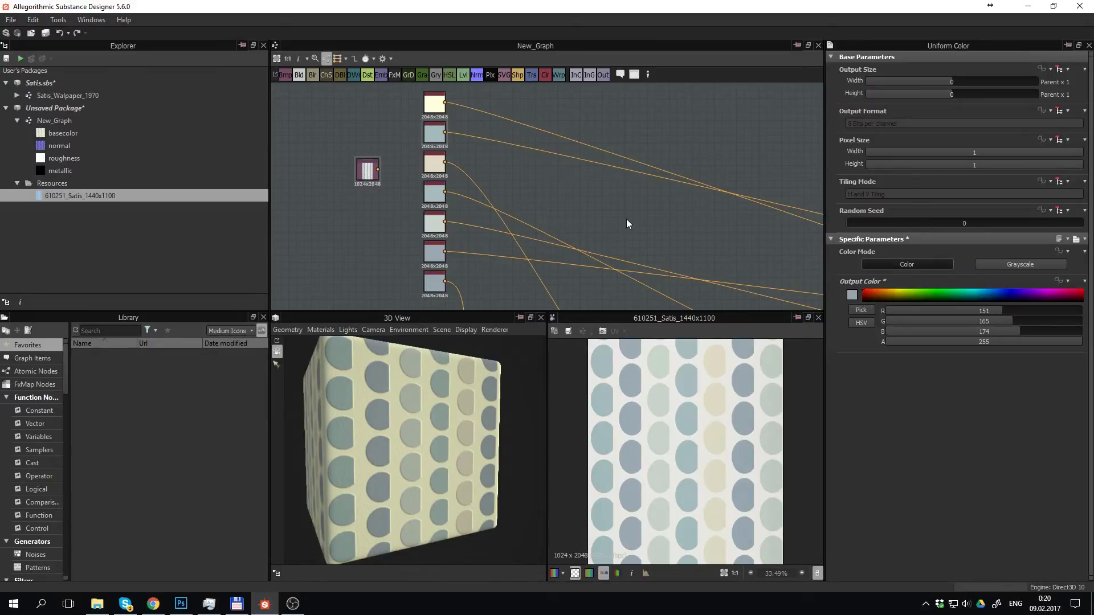
left_click(367, 169)
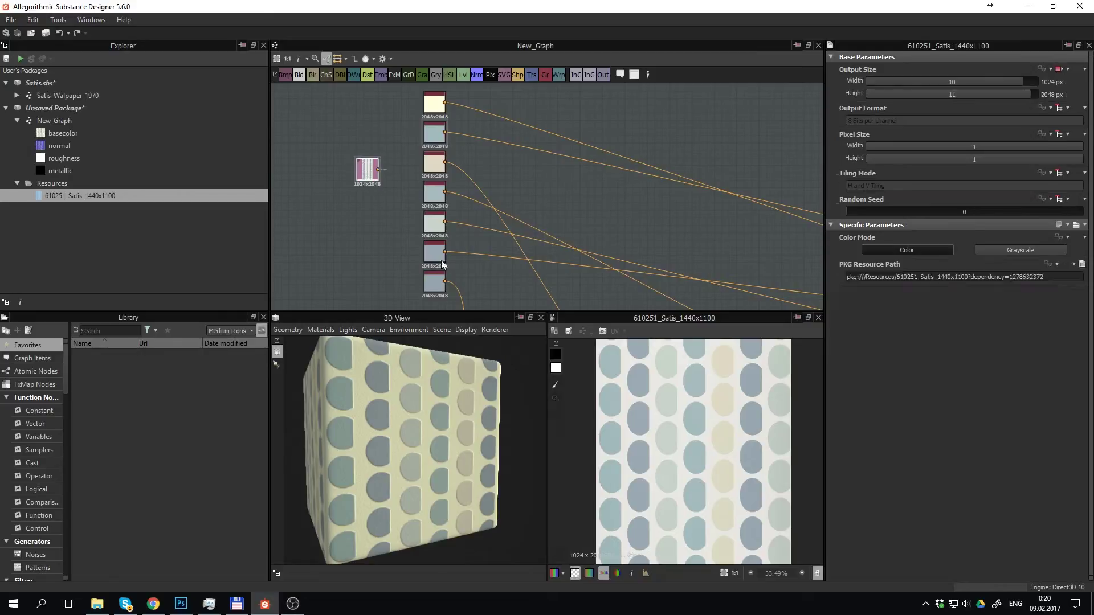
left_click(434, 103)
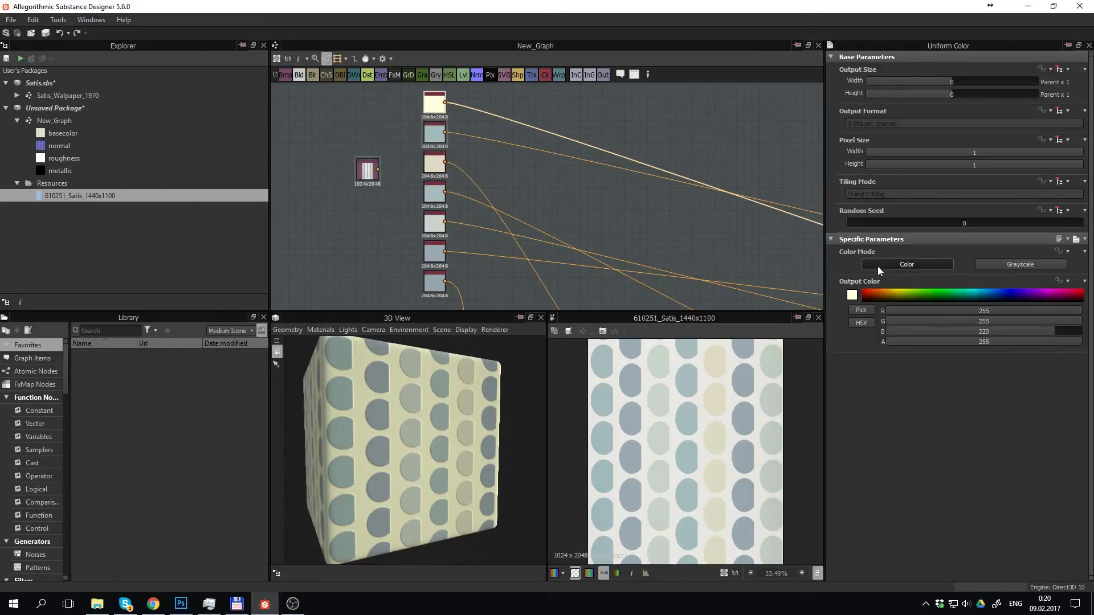
left_click(857, 313)
left_click(647, 380)
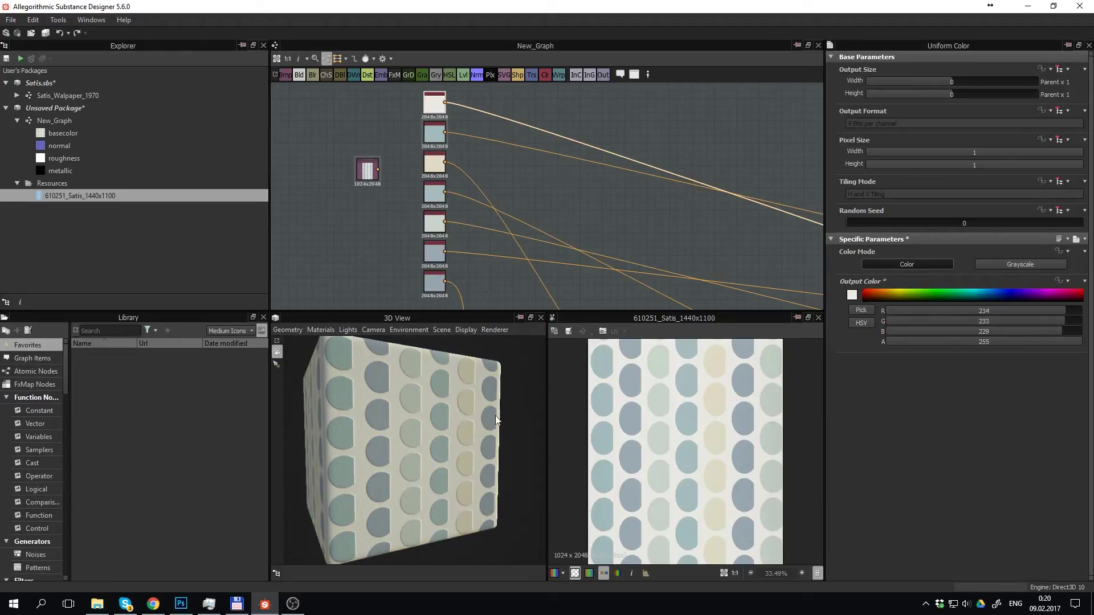
mouse_move(496, 420)
left_mouse_down()
mouse_move(520, 420)
mouse_move(515, 435)
mouse_move(504, 426)
mouse_move(511, 405)
mouse_move(539, 395)
mouse_move(572, 407)
mouse_move(501, 435)
left_mouse_up()
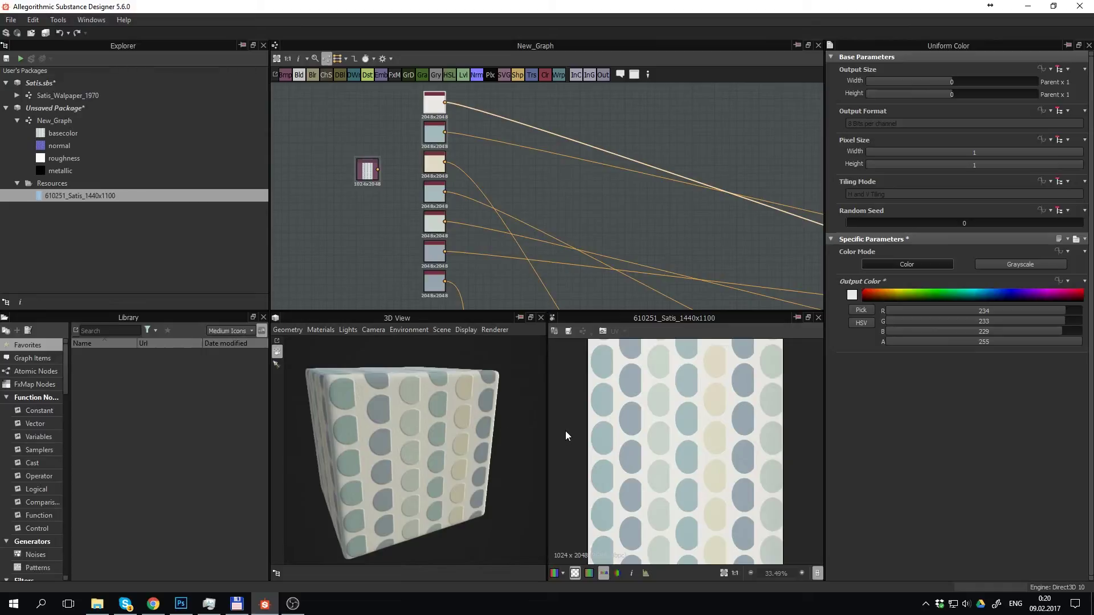
Show the basecolor output in the 2D view and zoom around to check its tiling
scroll(500, 253, "down", 2)
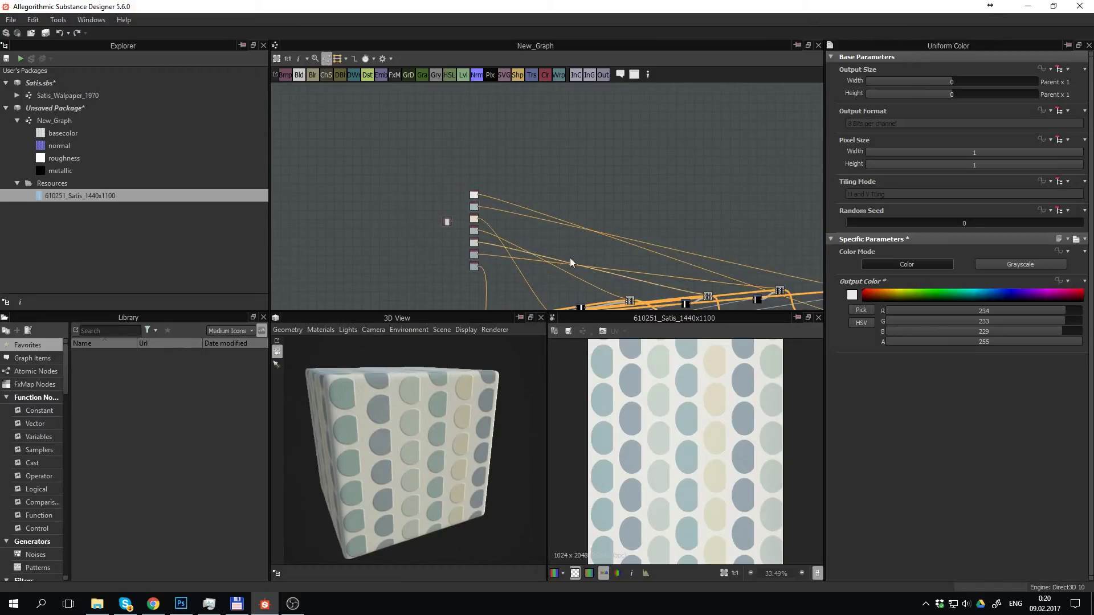
scroll(451, 192, "down", 3)
scroll(451, 192, "up", 2)
scroll(513, 194, "up", 2)
scroll(569, 197, "up", 2)
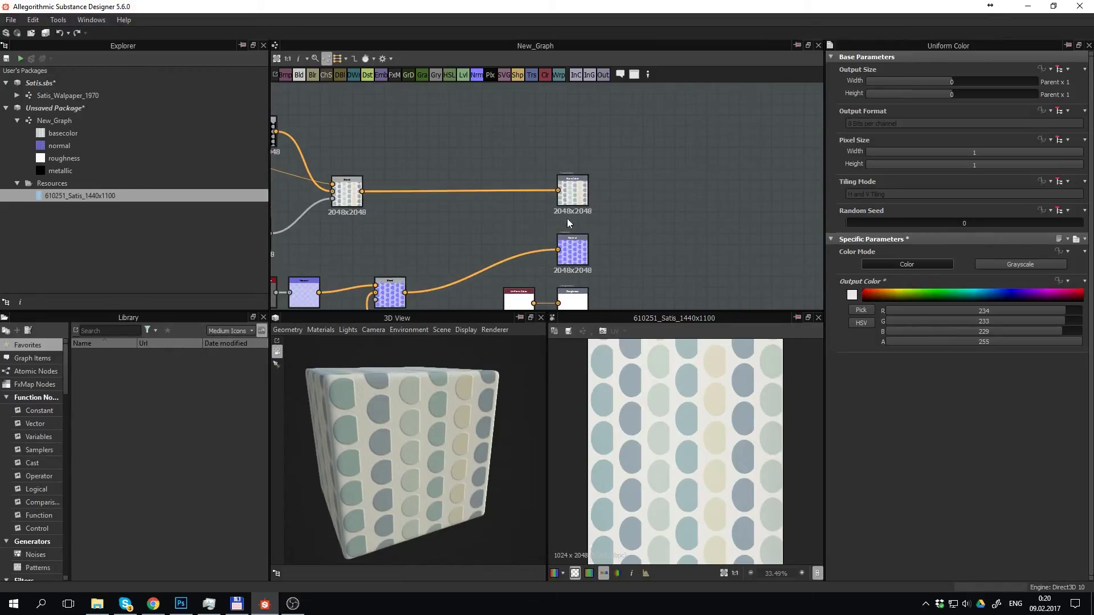
double_click(574, 196)
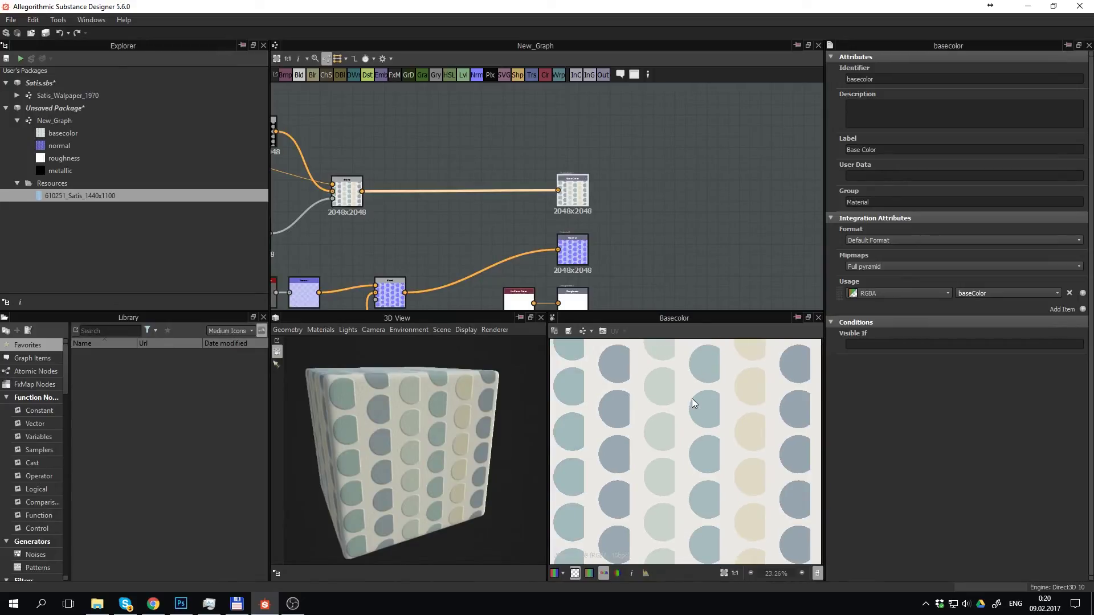
scroll(692, 403, "down", 2)
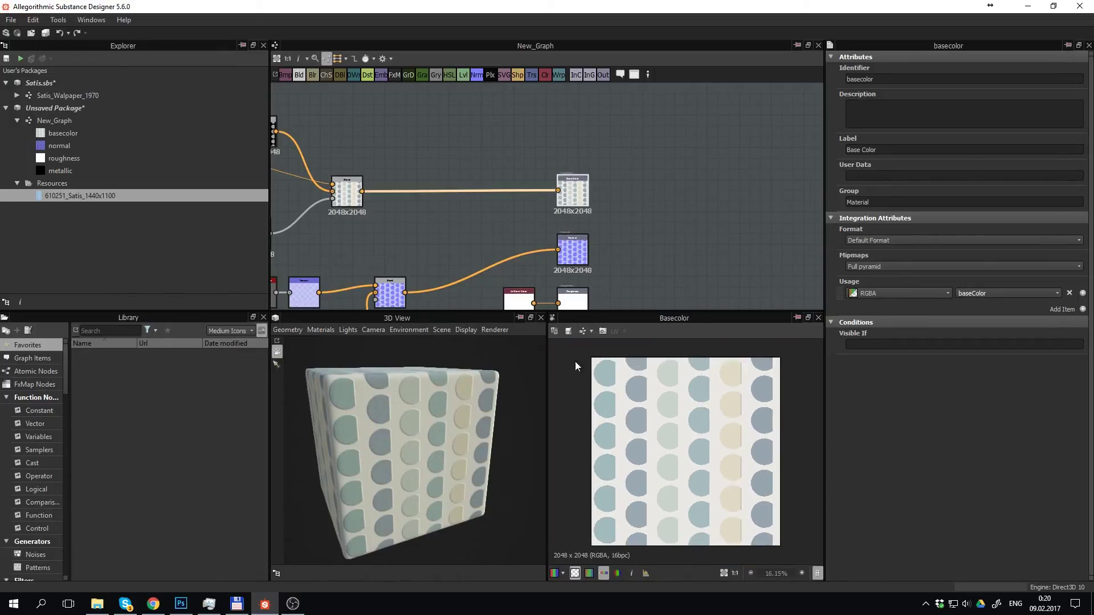
scroll(655, 401, "up", 2)
scroll(699, 406, "up", 2)
scroll(749, 396, "up", 2)
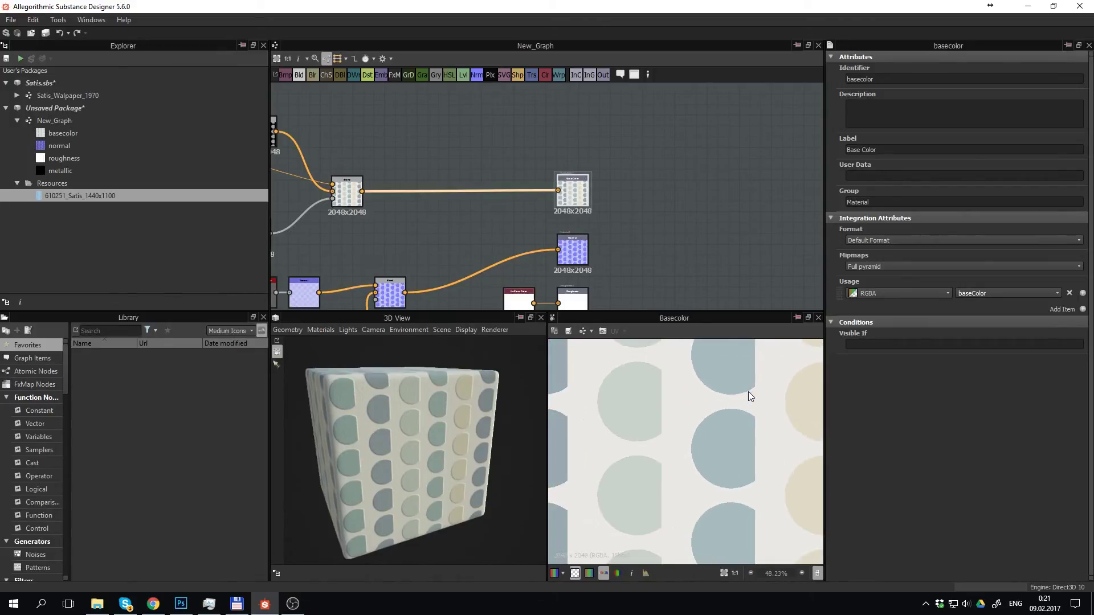
middle_click_drag(749, 396, 661, 461)
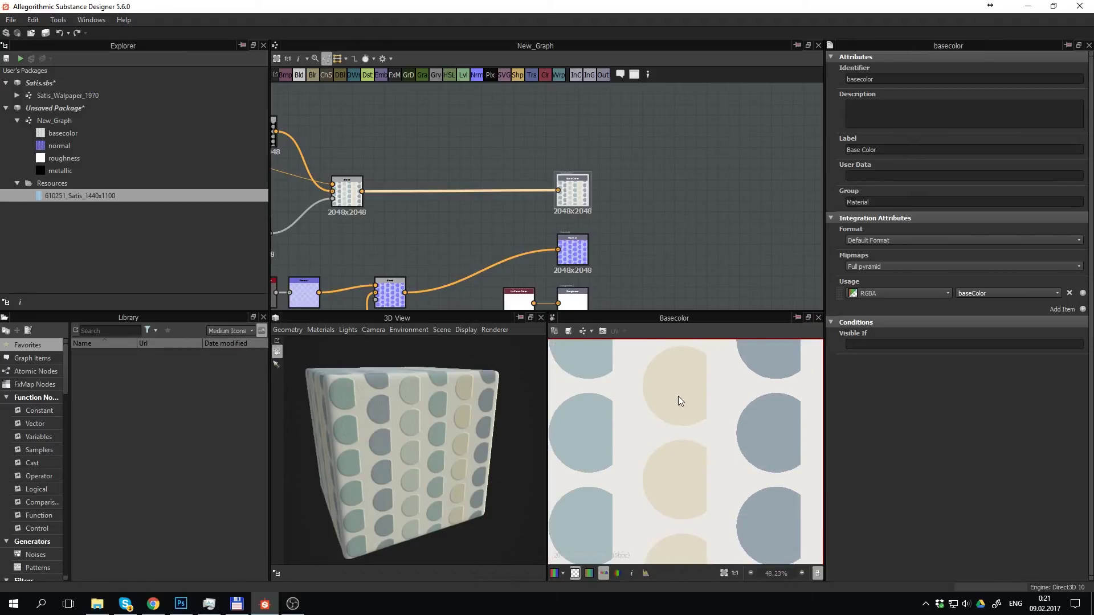
scroll(678, 401, "down", 3)
scroll(682, 401, "down", 4)
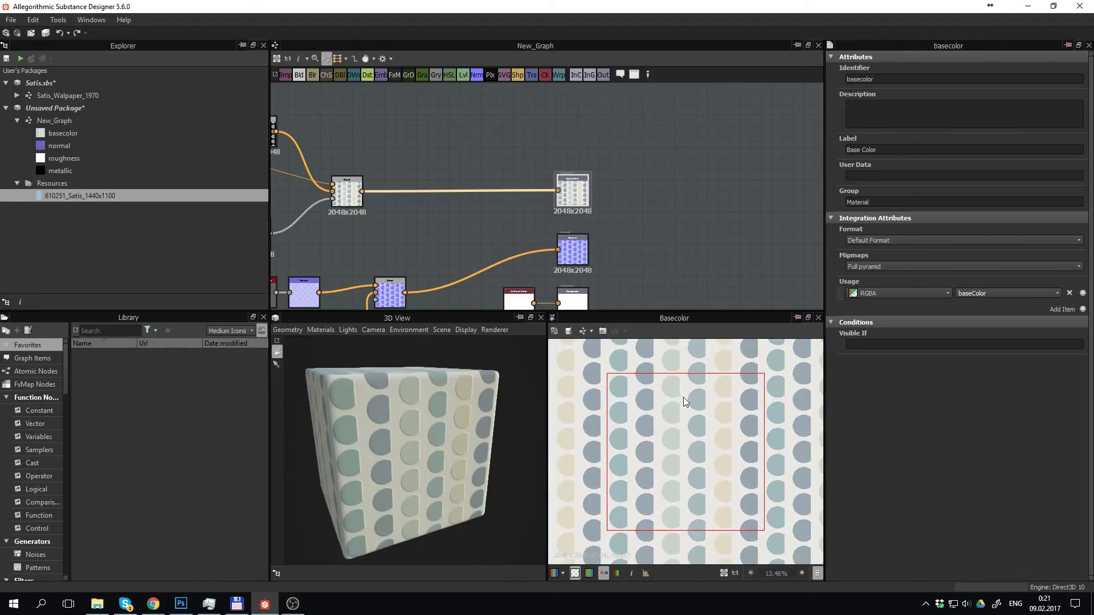
scroll(682, 407, "down", 2)
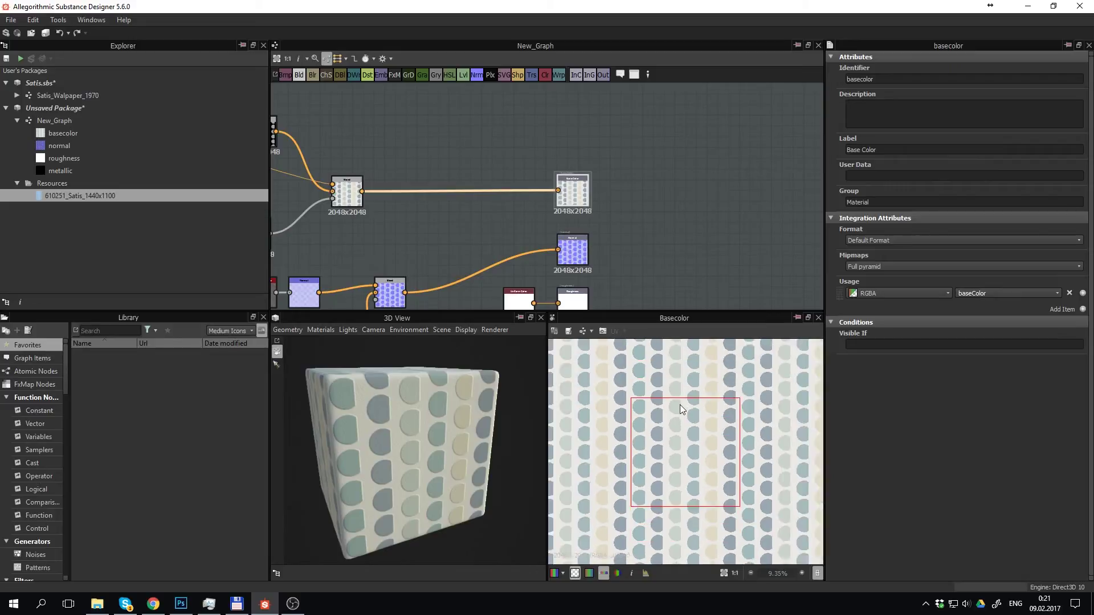
scroll(682, 409, "down", 4)
scroll(682, 409, "down", 3)
scroll(682, 409, "up", 5)
scroll(682, 409, "up", 4)
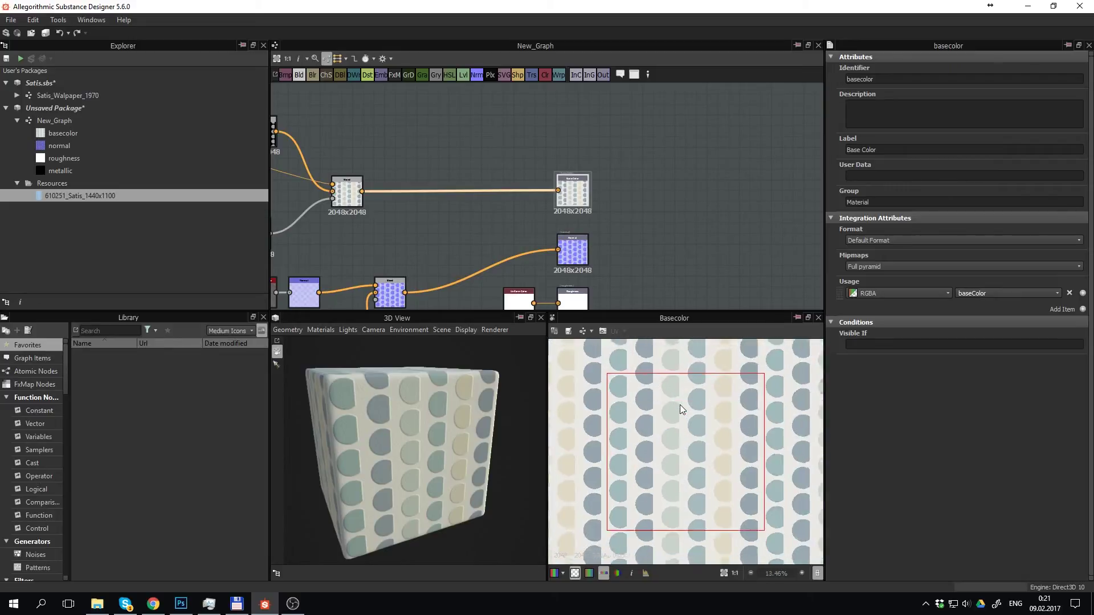
scroll(681, 409, "up", 1)
scroll(679, 406, "down", 3)
scroll(678, 419, "up", 1)
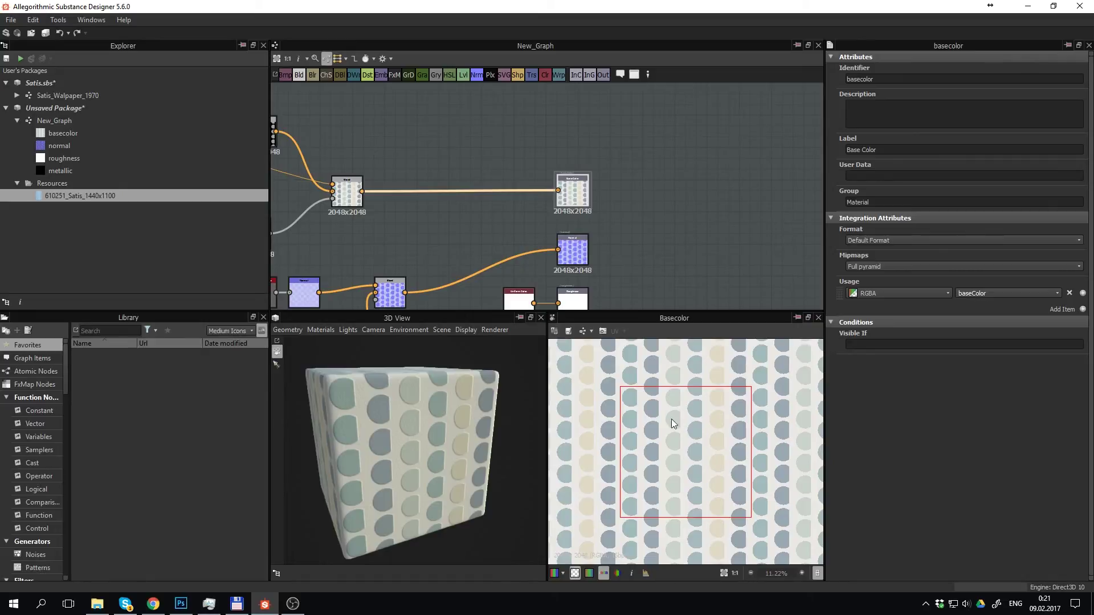
Zoom the 3D view onto the cube face and bring the normal-map nodes into view
left_click_drag(517, 426, 462, 424)
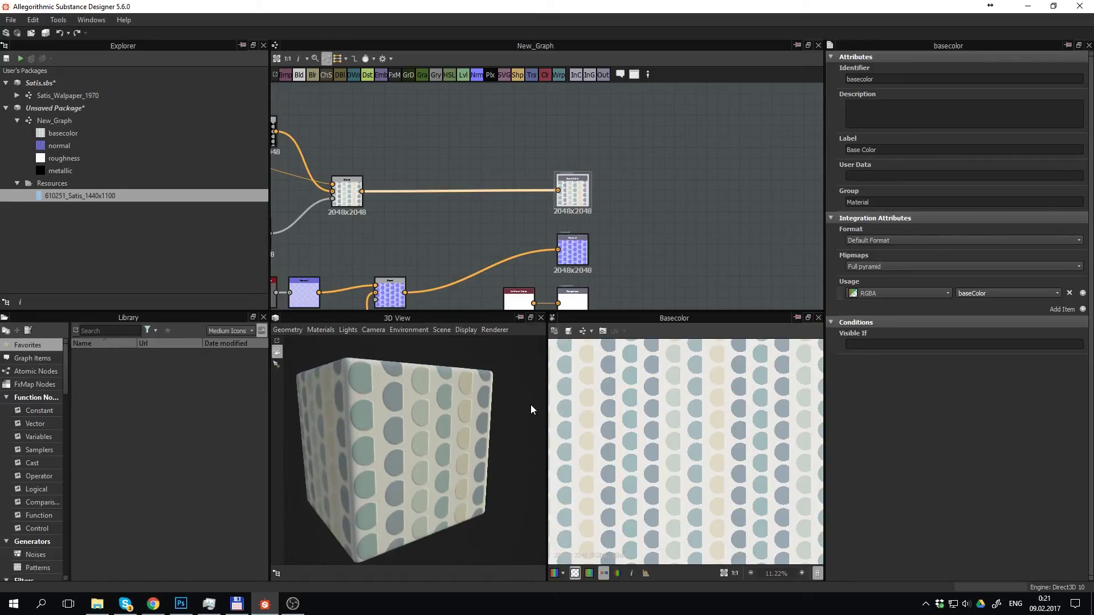
scroll(433, 416, "up", 2)
scroll(415, 398, "up", 2)
scroll(407, 408, "up", 2)
scroll(407, 408, "up", 2)
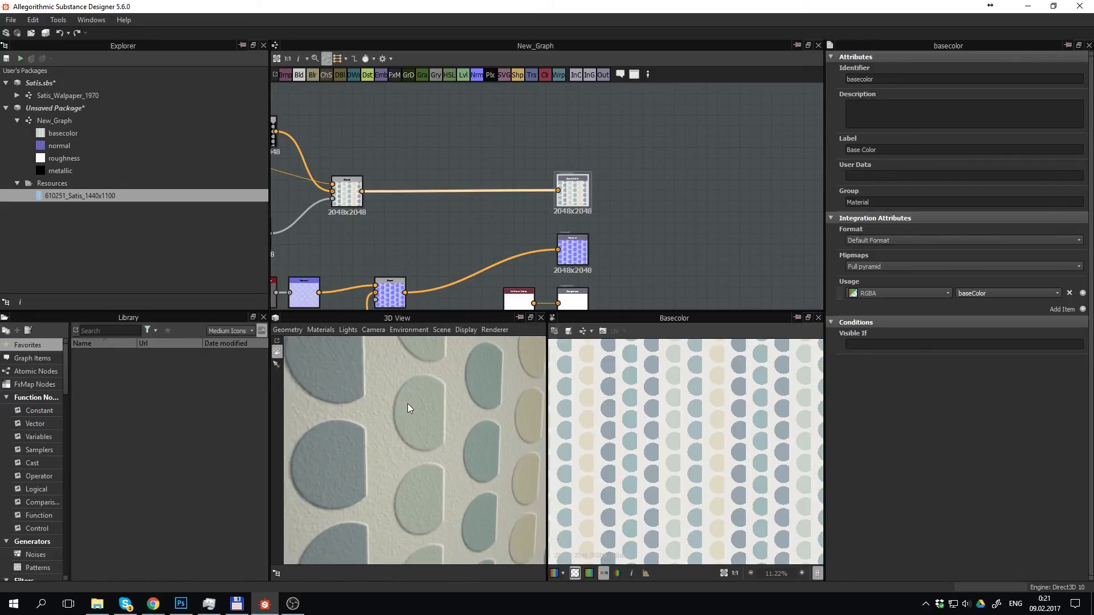
mouse_move(377, 298)
middle_mouse_down()
mouse_move(449, 235)
mouse_move(541, 218)
middle_mouse_up()
scroll(541, 218, "up", 2)
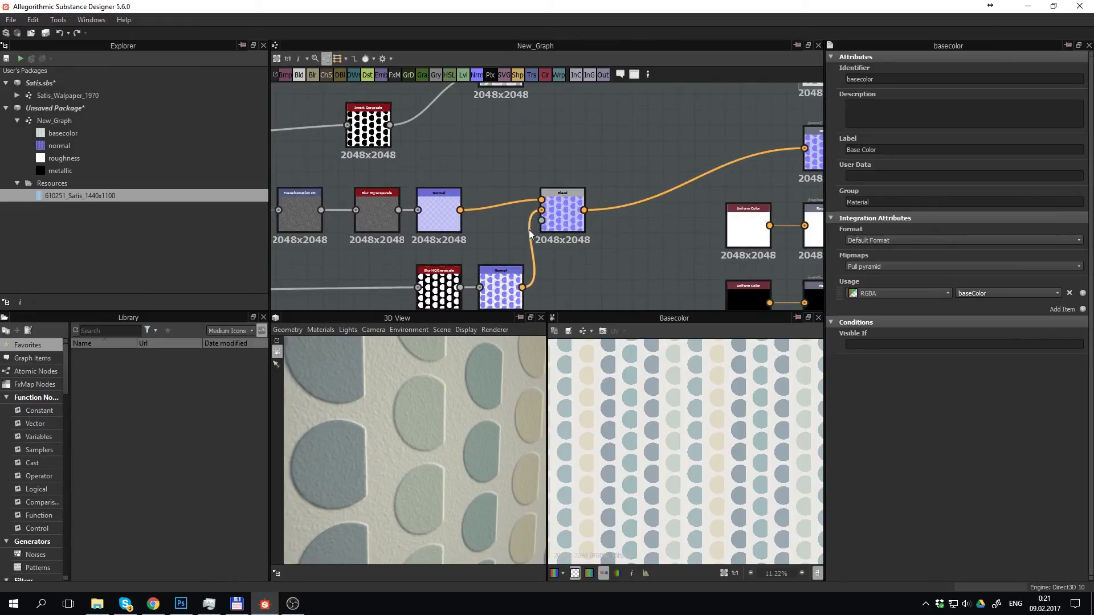
scroll(558, 205, "up", 2)
Set the lower Normal node's Intensity to 0.5
double_click(612, 180)
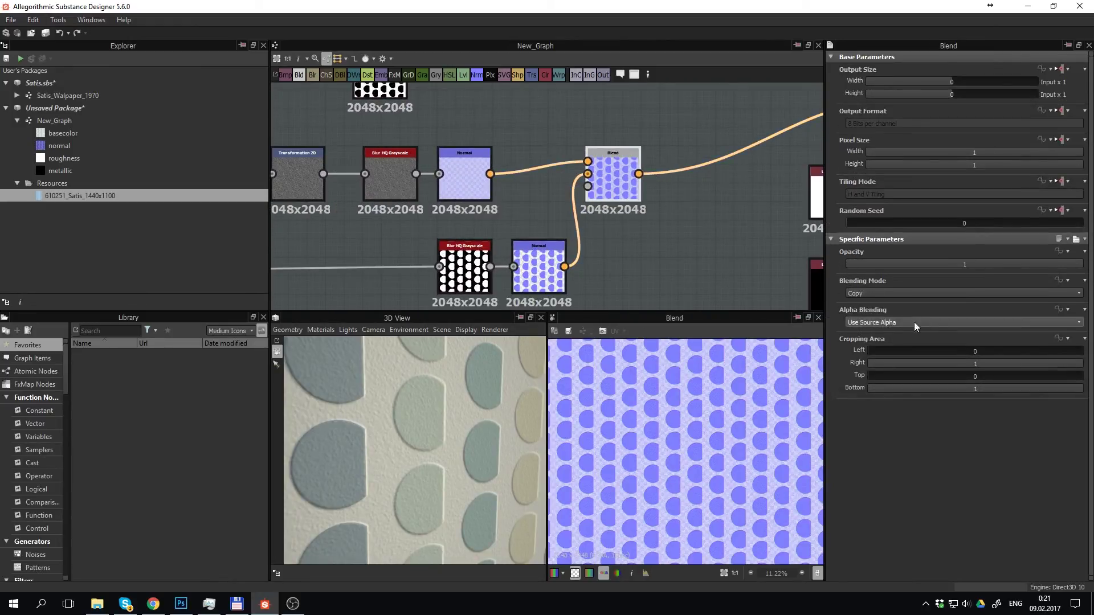
left_click(539, 267)
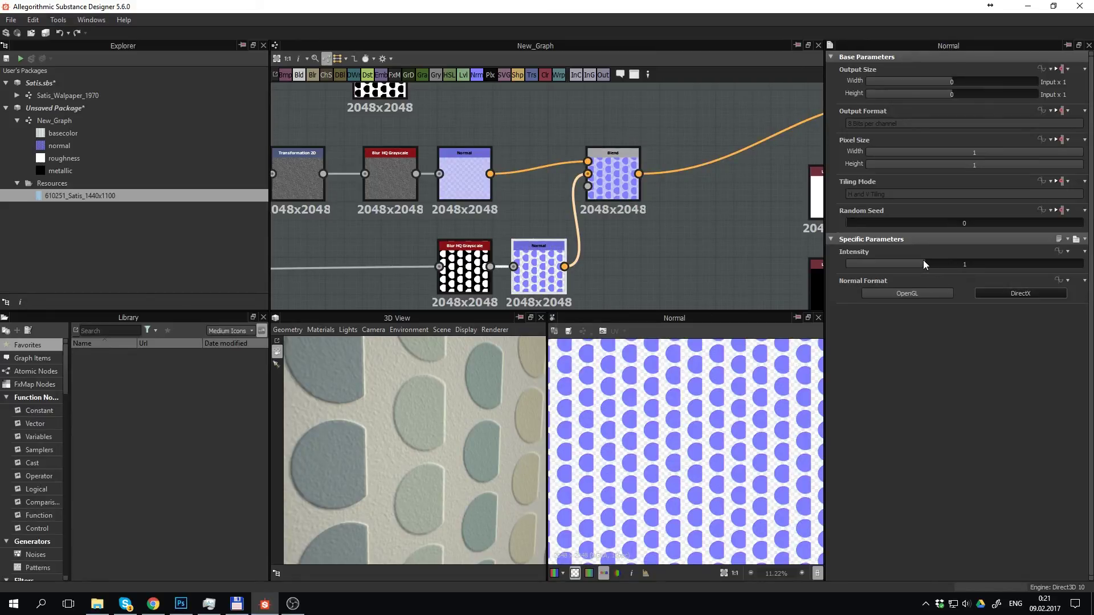
left_click_drag(924, 261, 890, 263)
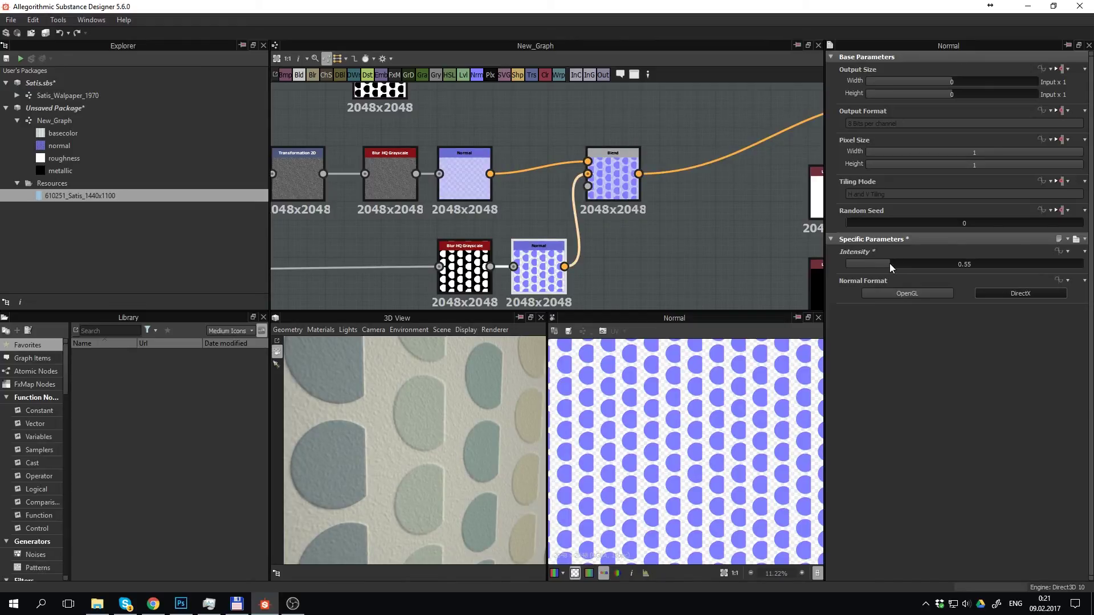
double_click(890, 263)
type("0.5")
key("Return")
Set the upper Normal node's Intensity to 0.5 and orbit the cube to check the relief
double_click(463, 177)
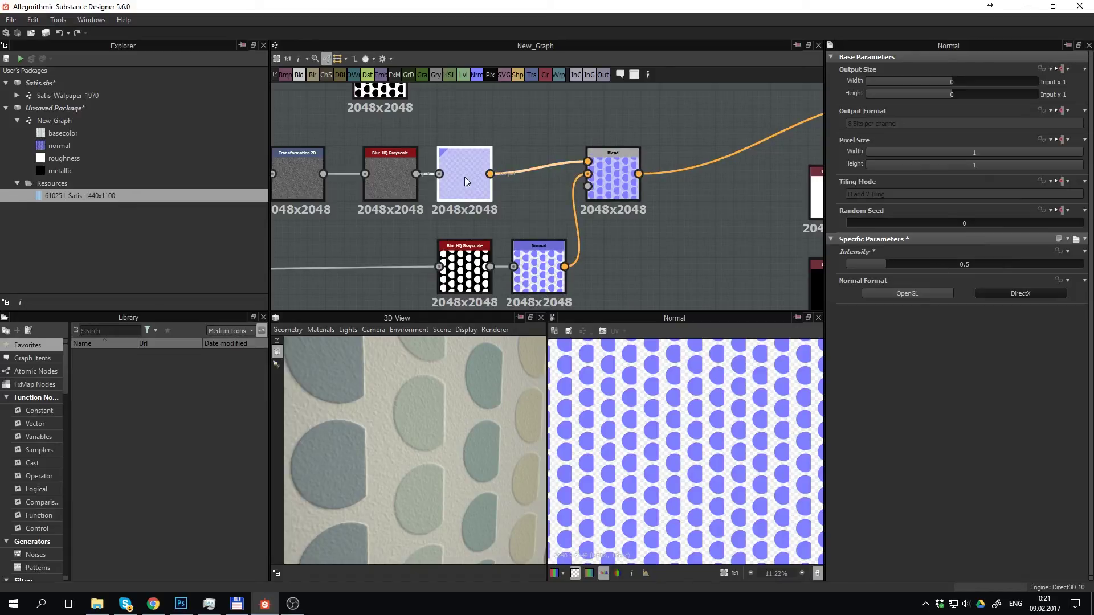
mouse_move(928, 265)
left_mouse_down()
mouse_move(880, 265)
mouse_move(891, 265)
left_mouse_up()
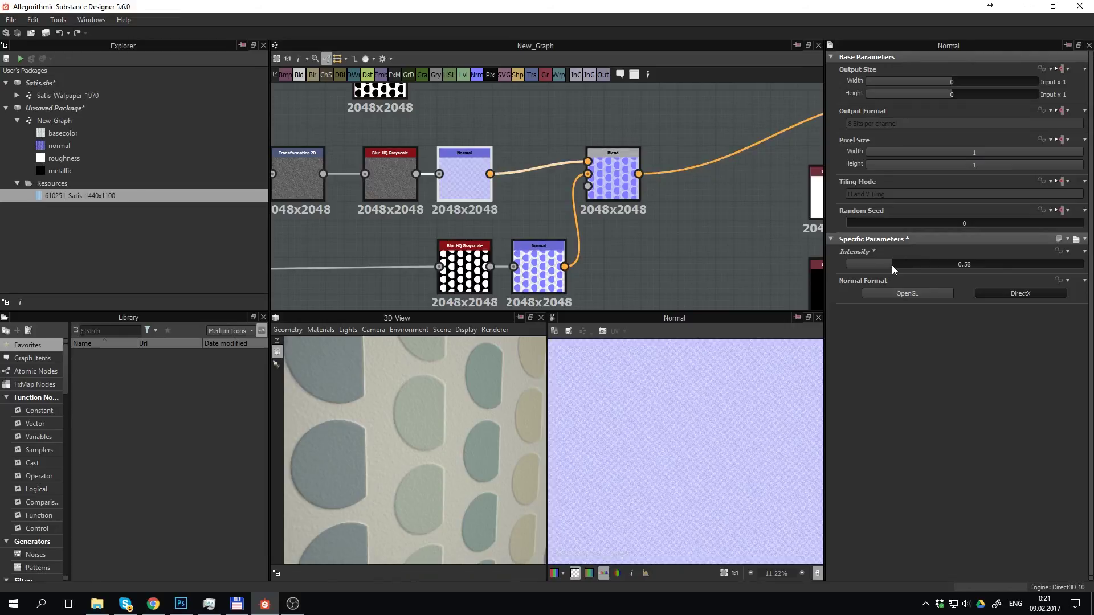
double_click(891, 265)
type(".5")
key("Return")
mouse_move(491, 392)
left_mouse_down()
mouse_move(465, 398)
mouse_move(463, 411)
mouse_move(383, 405)
mouse_move(488, 453)
mouse_move(539, 448)
mouse_move(511, 416)
mouse_move(497, 299)
mouse_move(469, 402)
mouse_move(518, 405)
mouse_move(510, 440)
mouse_move(514, 408)
mouse_move(481, 414)
mouse_move(476, 401)
left_mouse_up()
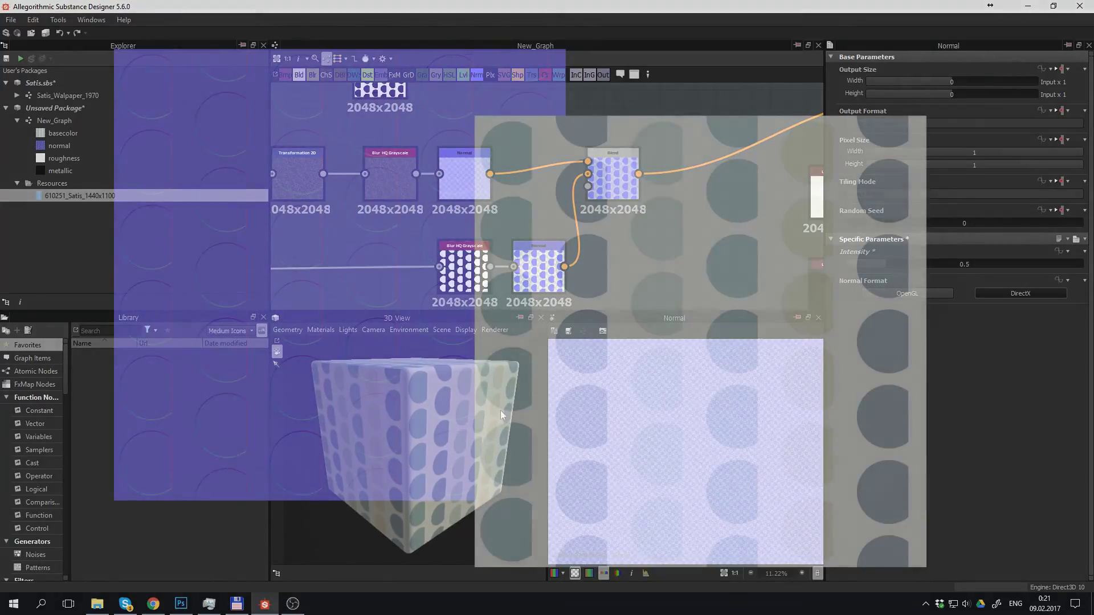